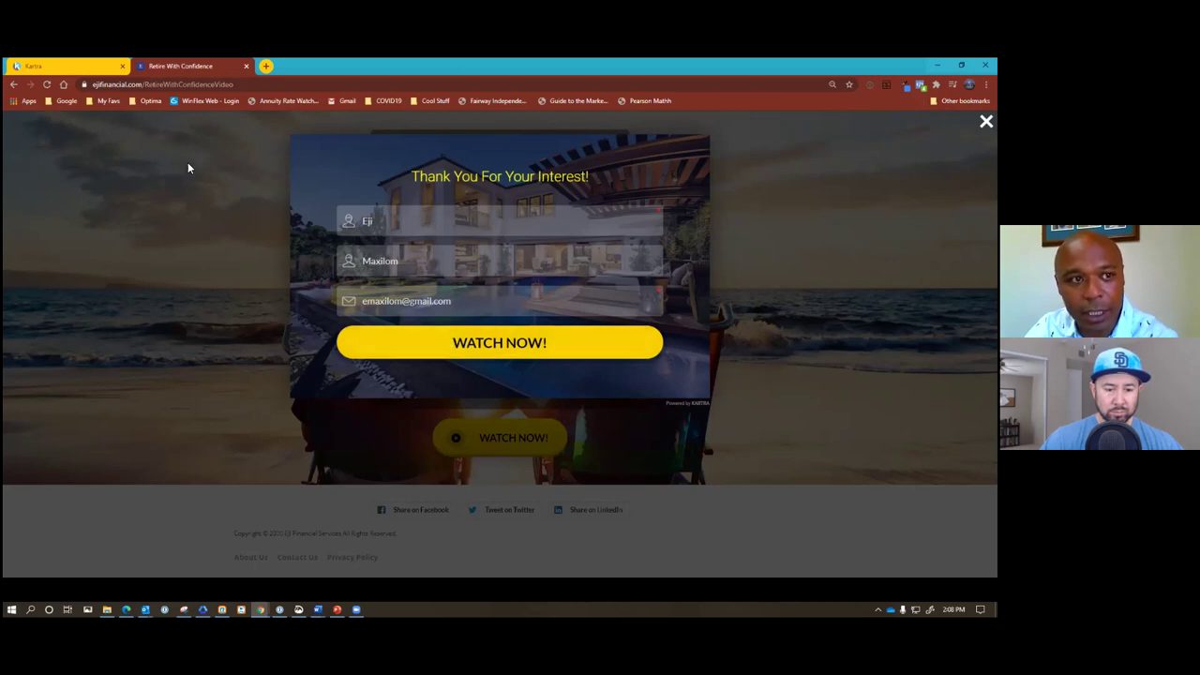
# Step: Switch to the Kartra browser tab, close the Publish page window and display the list of all forms
pyautogui.click(94, 68)
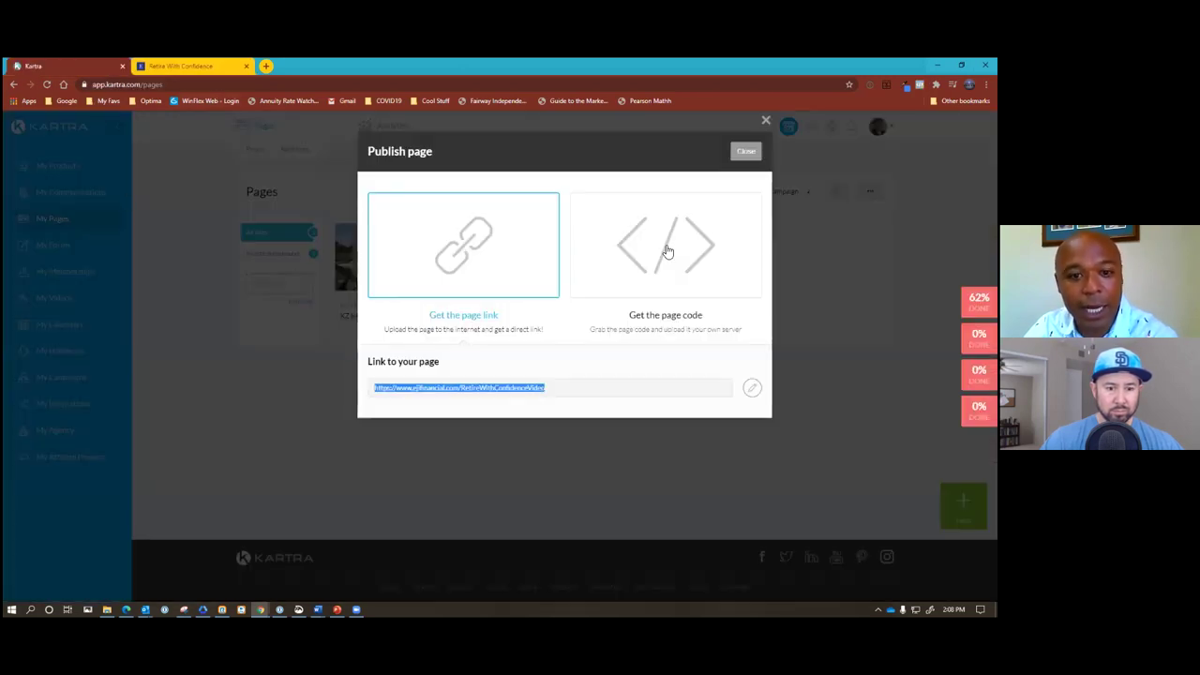
pyautogui.click(745, 152)
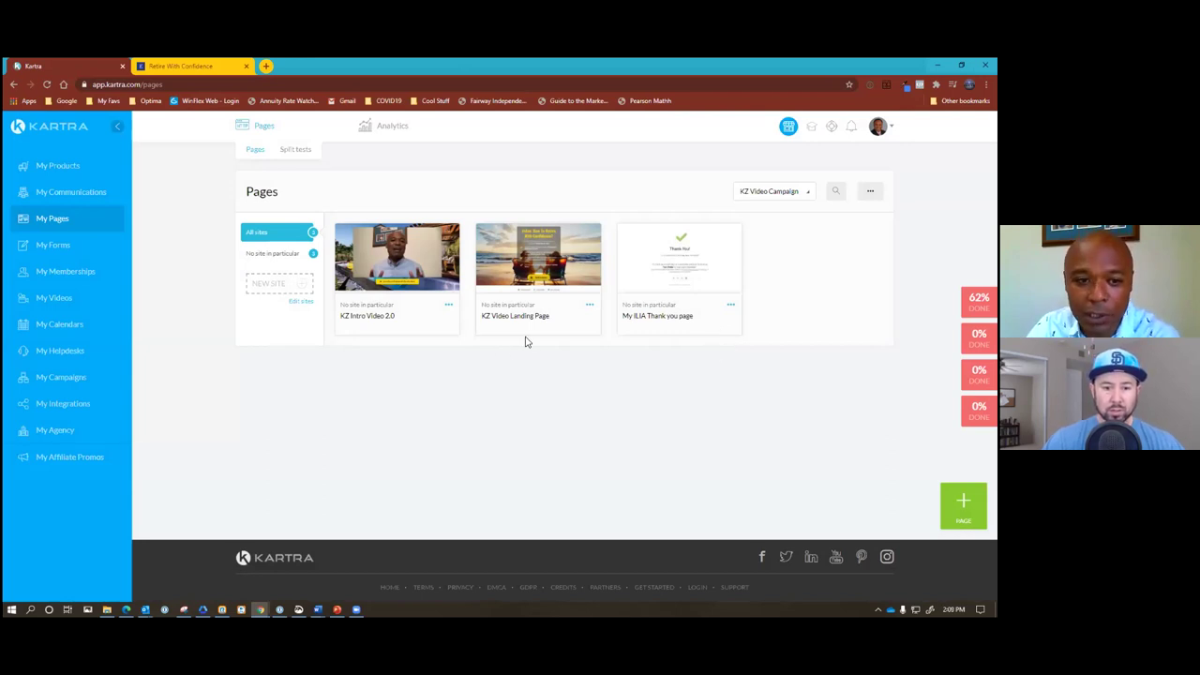
pyautogui.click(43, 247)
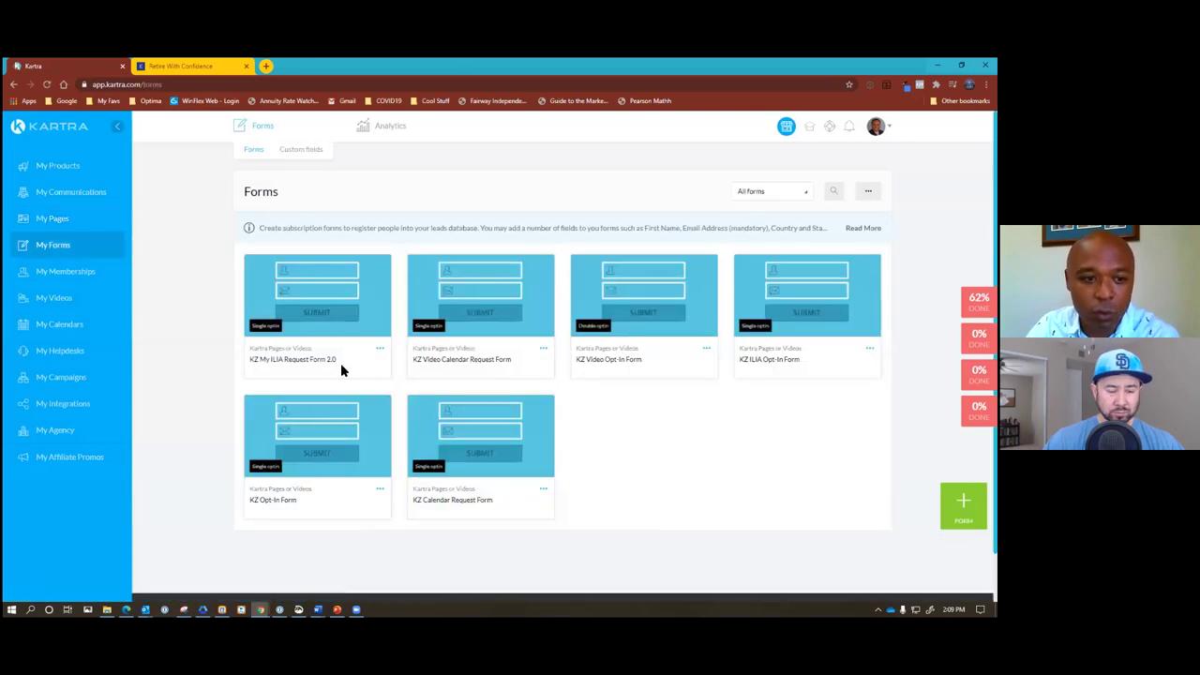
pyautogui.click(743, 196)
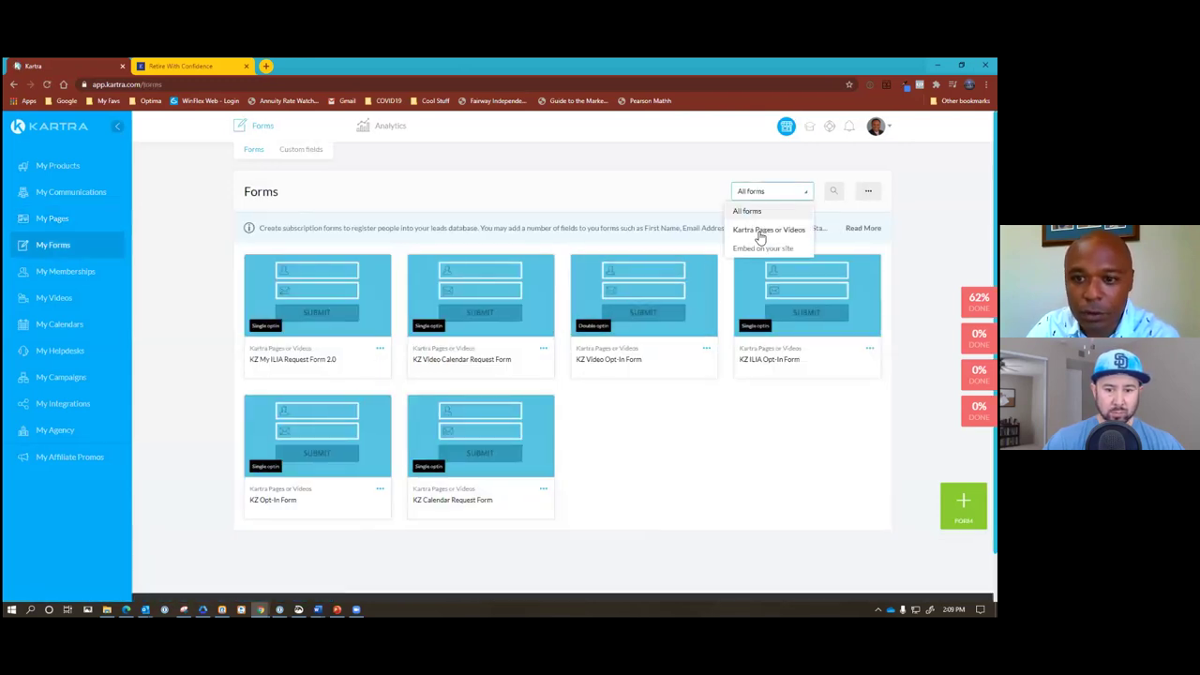
pyautogui.click(667, 468)
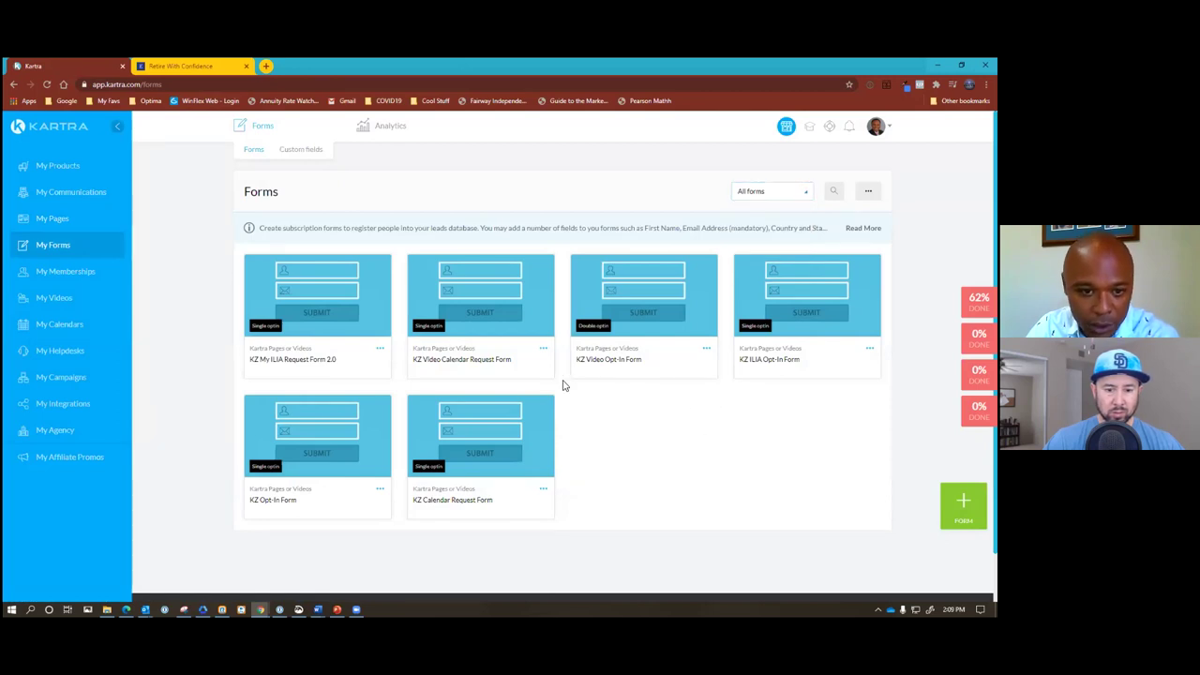
pyautogui.click(379, 348)
pyautogui.click(427, 339)
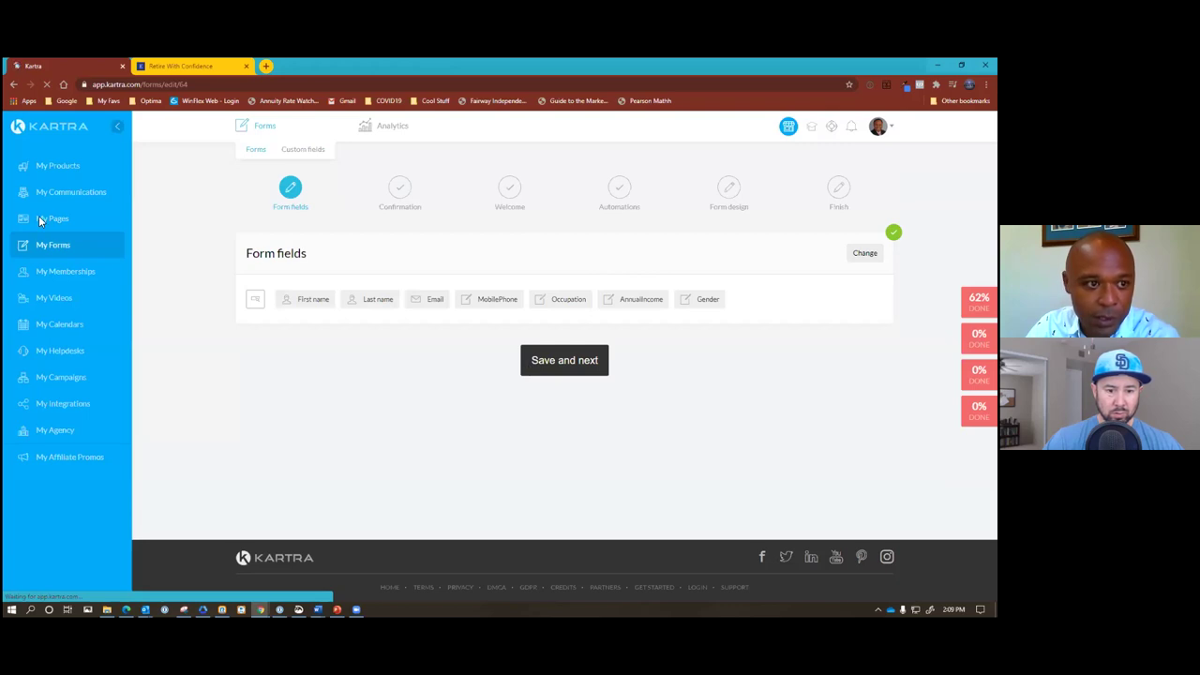
pyautogui.click(48, 244)
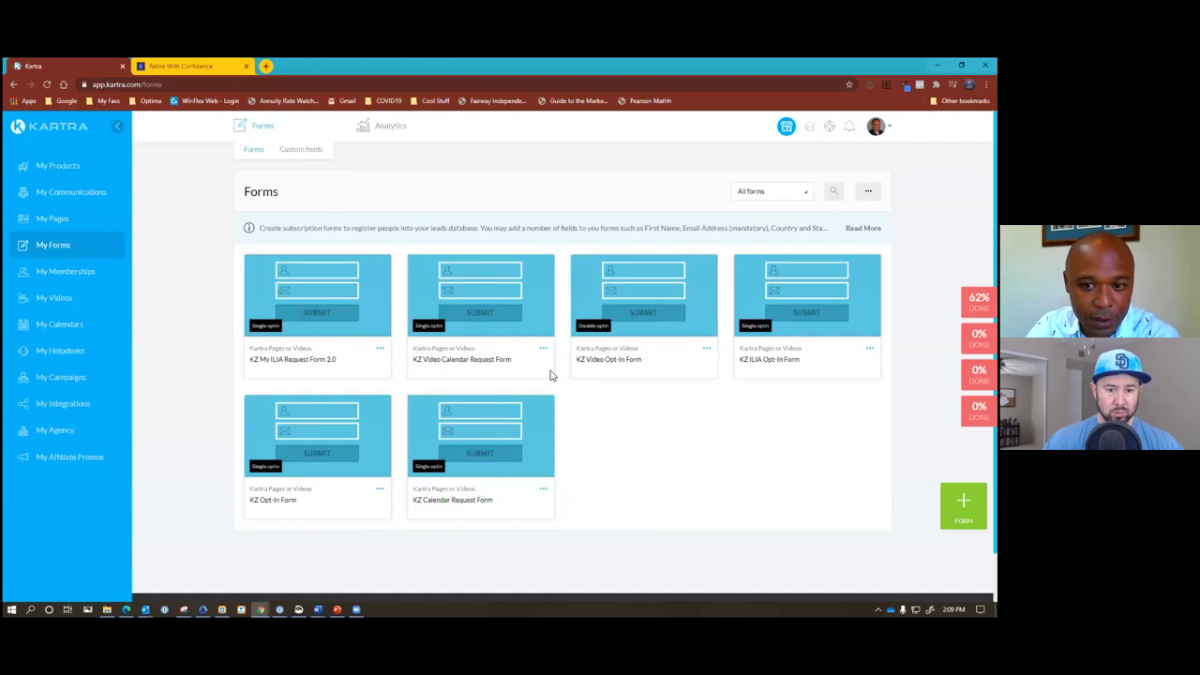
# Step: Open the KZ Video Opt-In Form for editing and review its confirmation settings, from the opt-in type through the success page
pyautogui.click(707, 349)
pyautogui.click(752, 340)
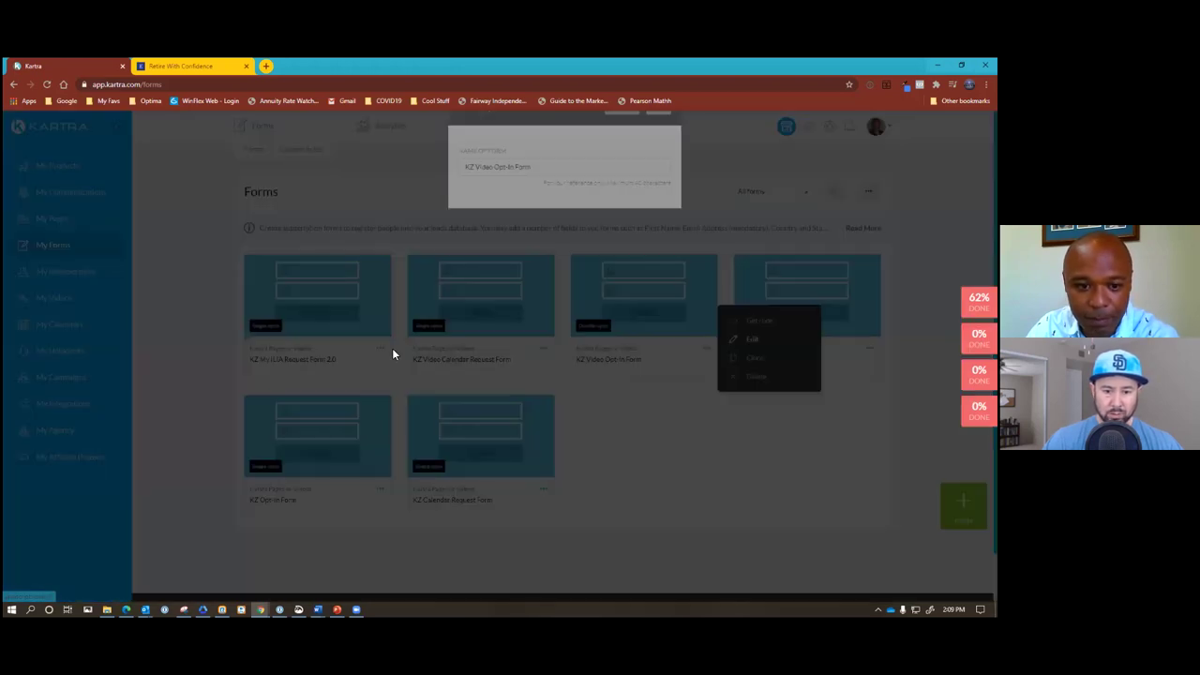
pyautogui.click(657, 151)
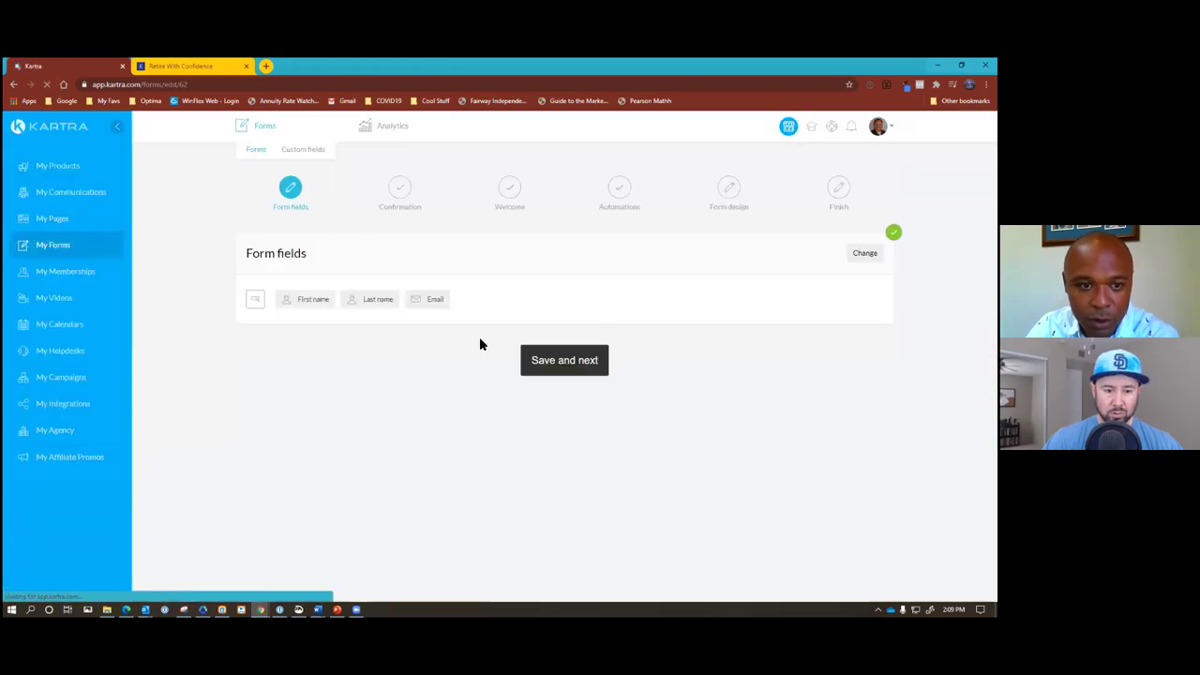
pyautogui.click(545, 365)
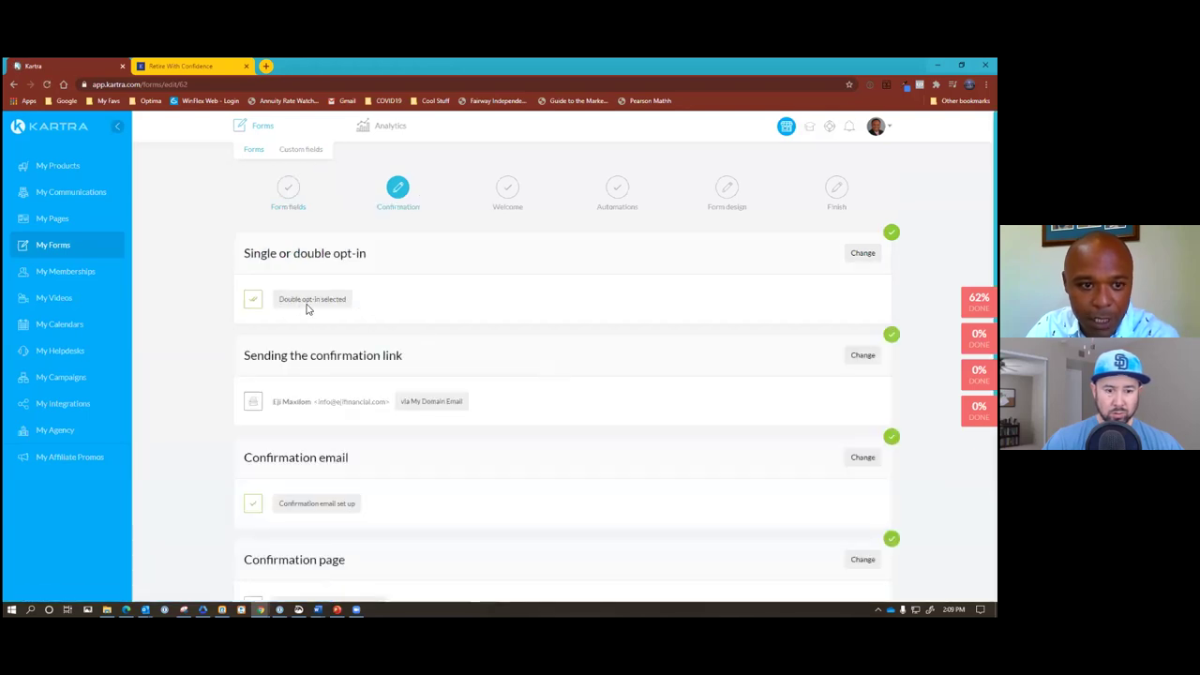
pyautogui.scroll(-1, 541, 397)
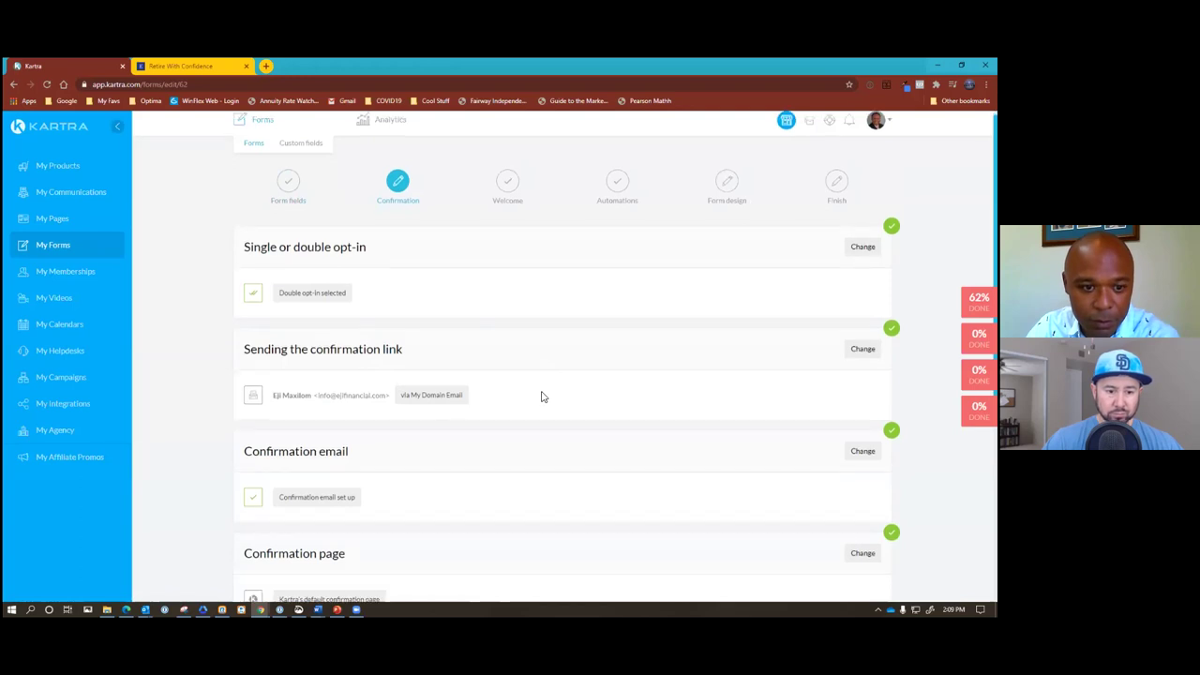
pyautogui.scroll(-1, 469, 417)
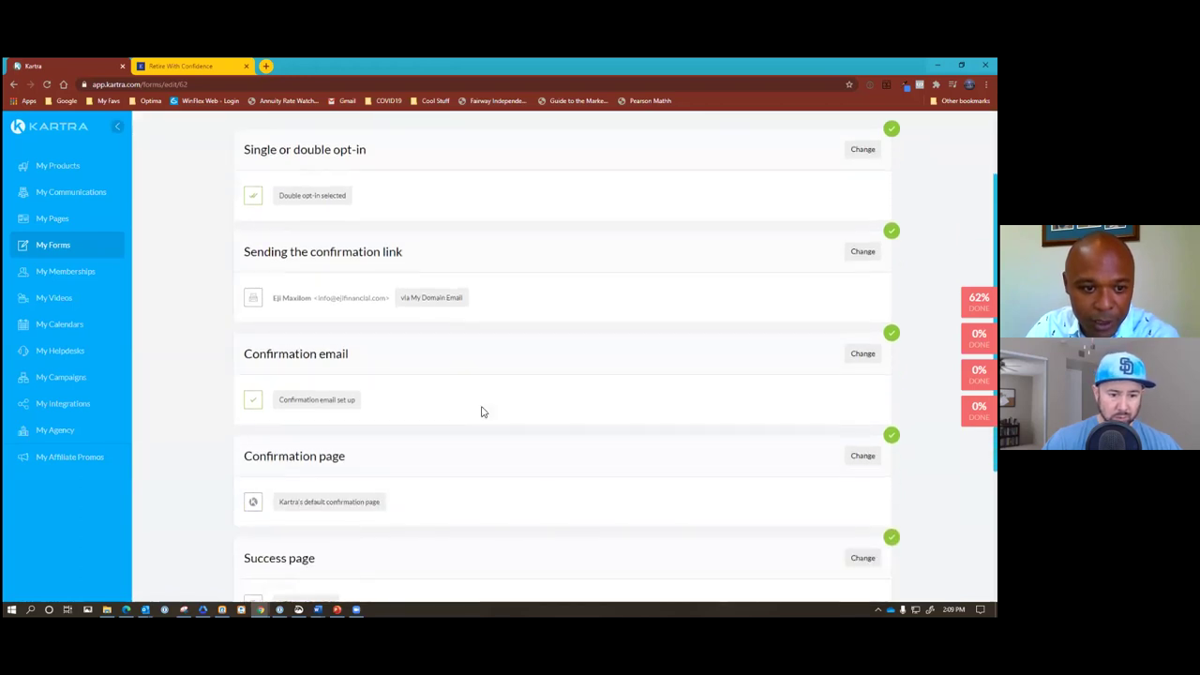
pyautogui.scroll(-1, 480, 411)
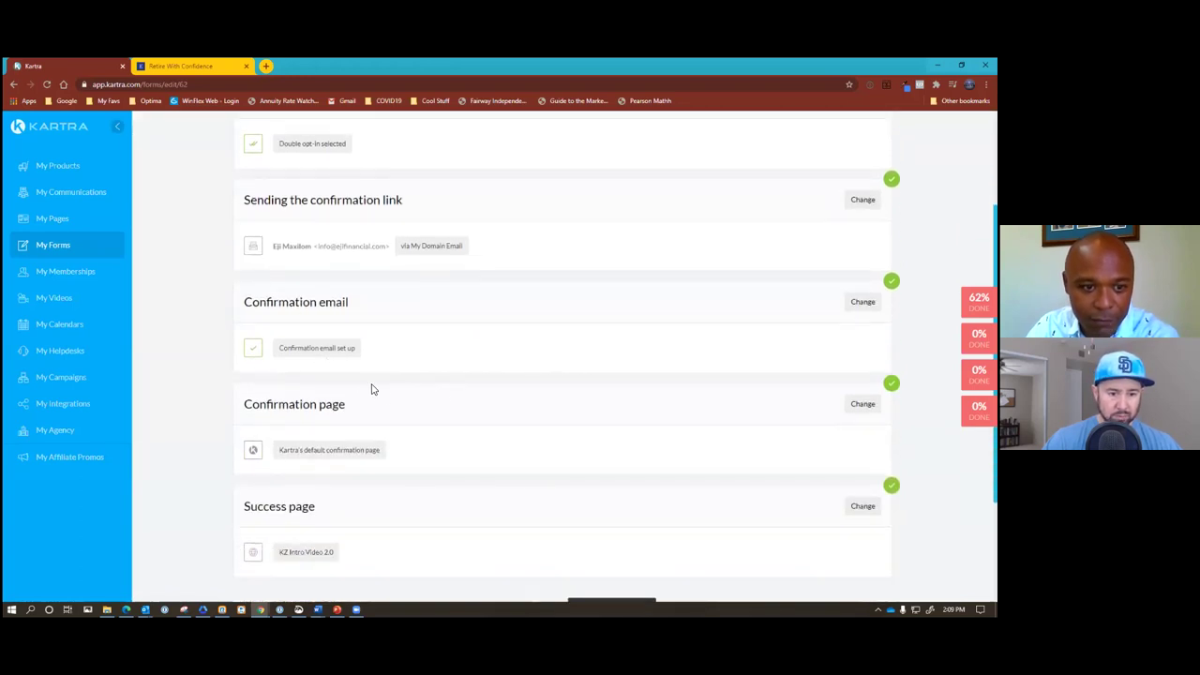
pyautogui.scroll(-1, 370, 389)
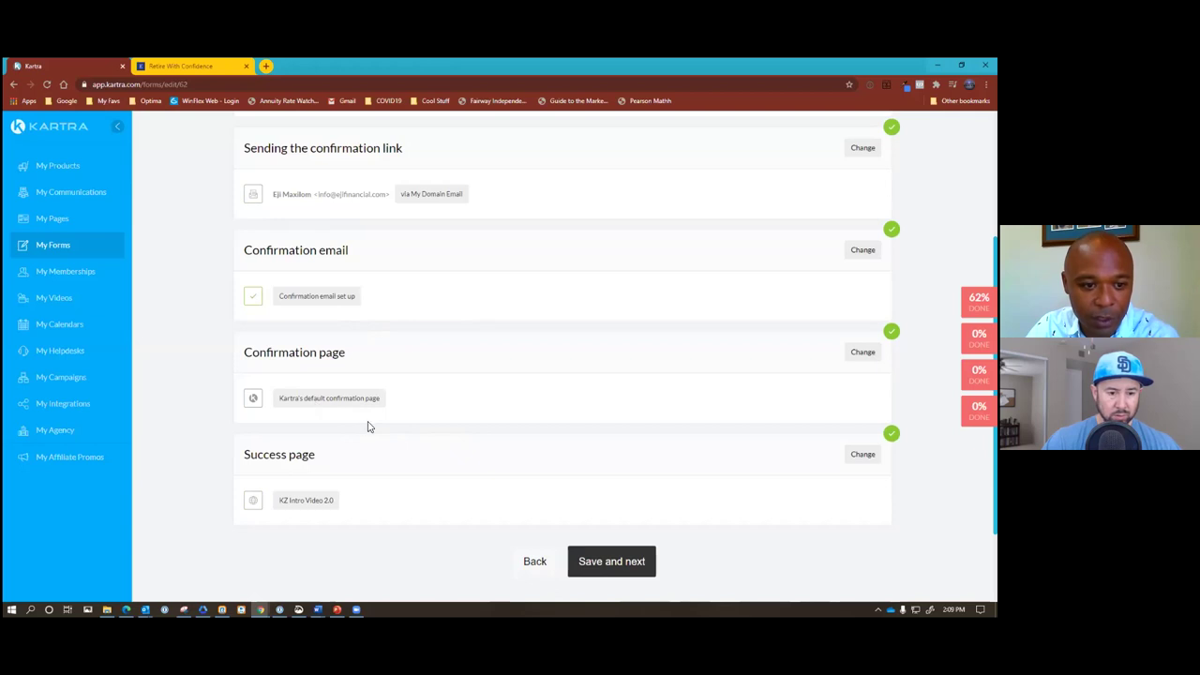
pyautogui.scroll(-2, 388, 425)
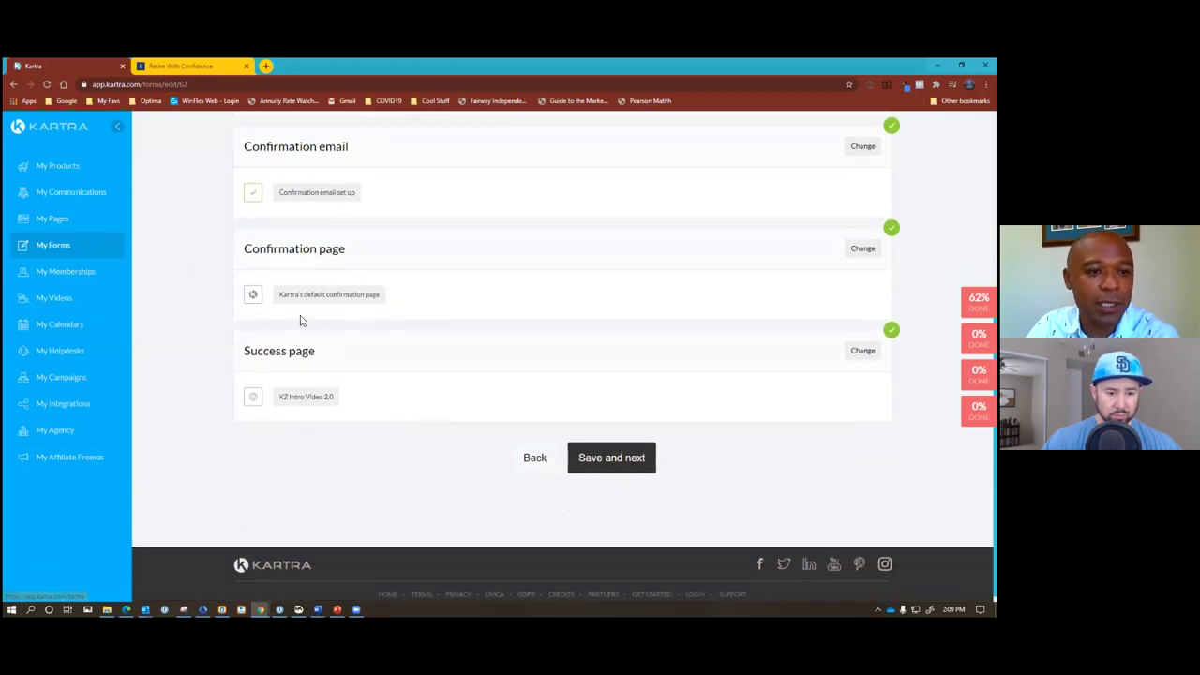
# Step: Filter the pages to the KZ Video Campaign category and open KZ Intro Video 2.0 for editing
pyautogui.click(61, 225)
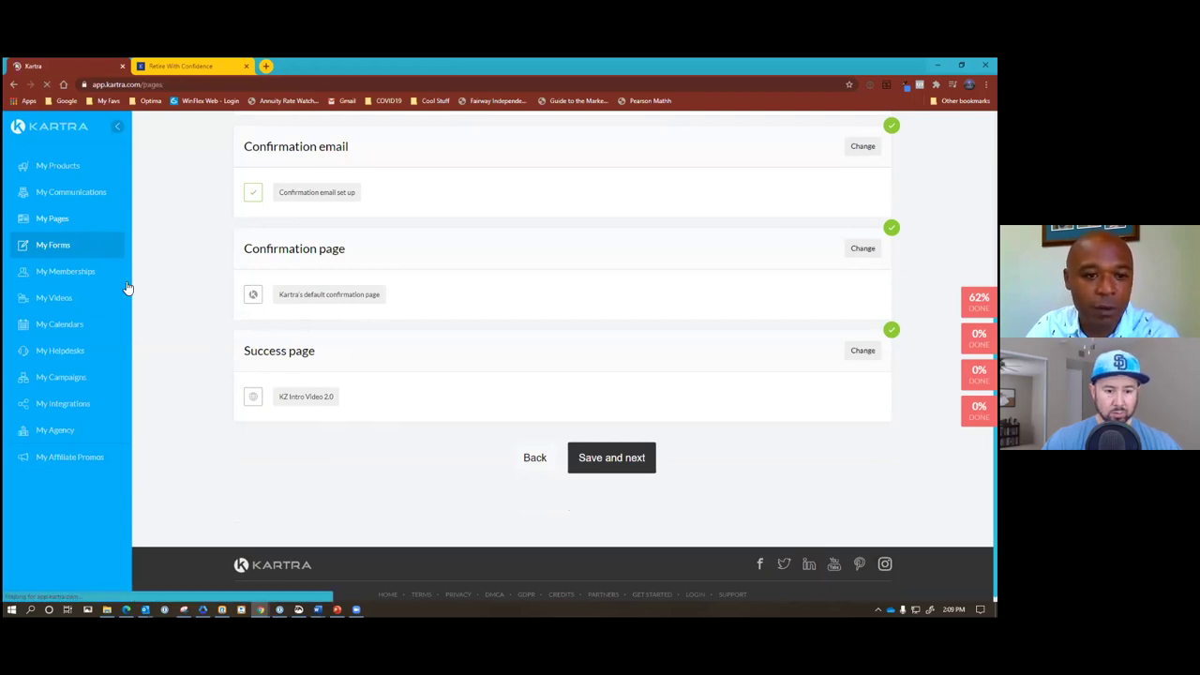
pyautogui.click(771, 192)
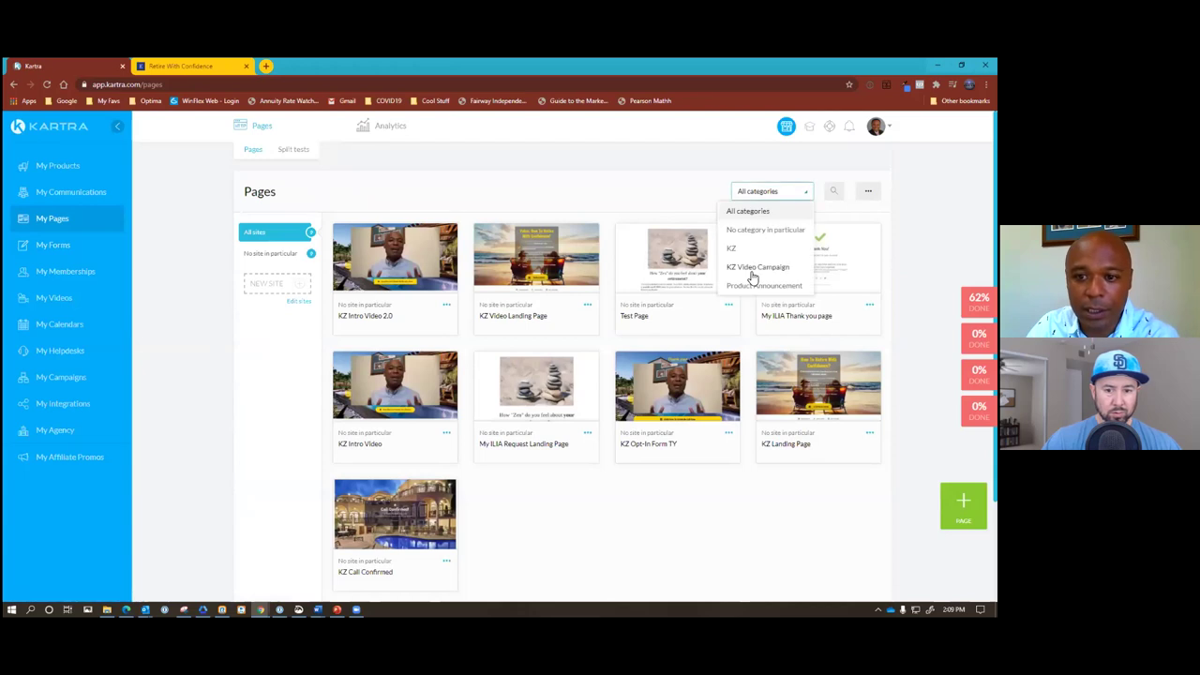
pyautogui.click(757, 267)
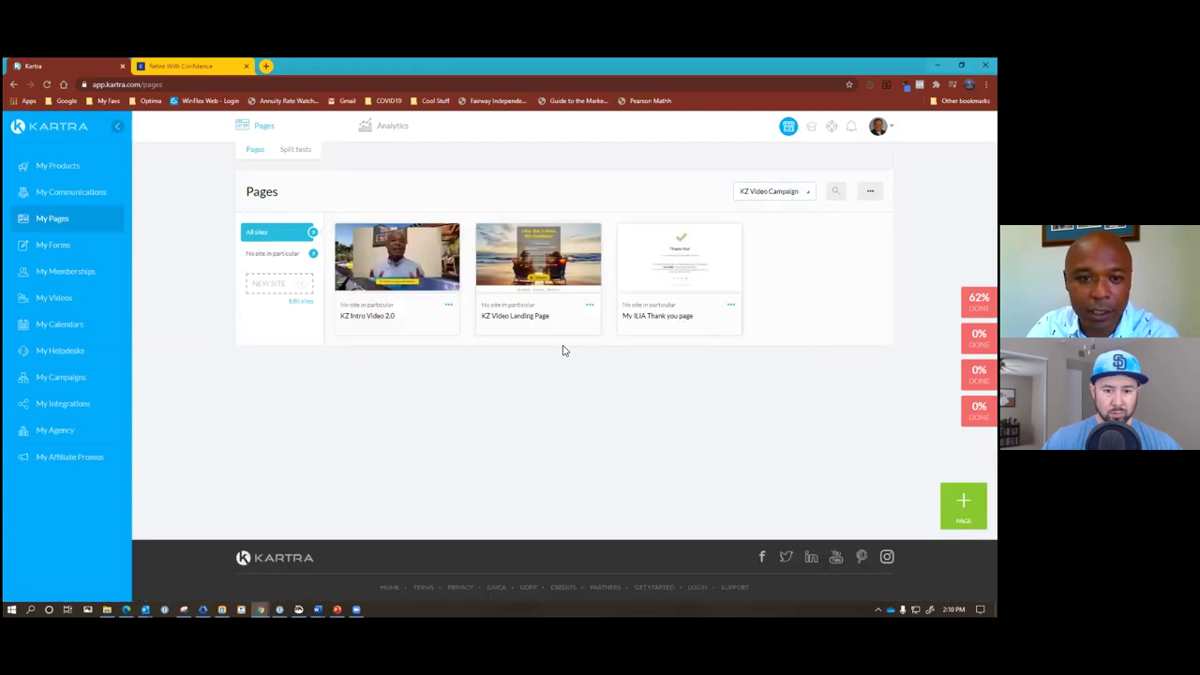
pyautogui.click(448, 305)
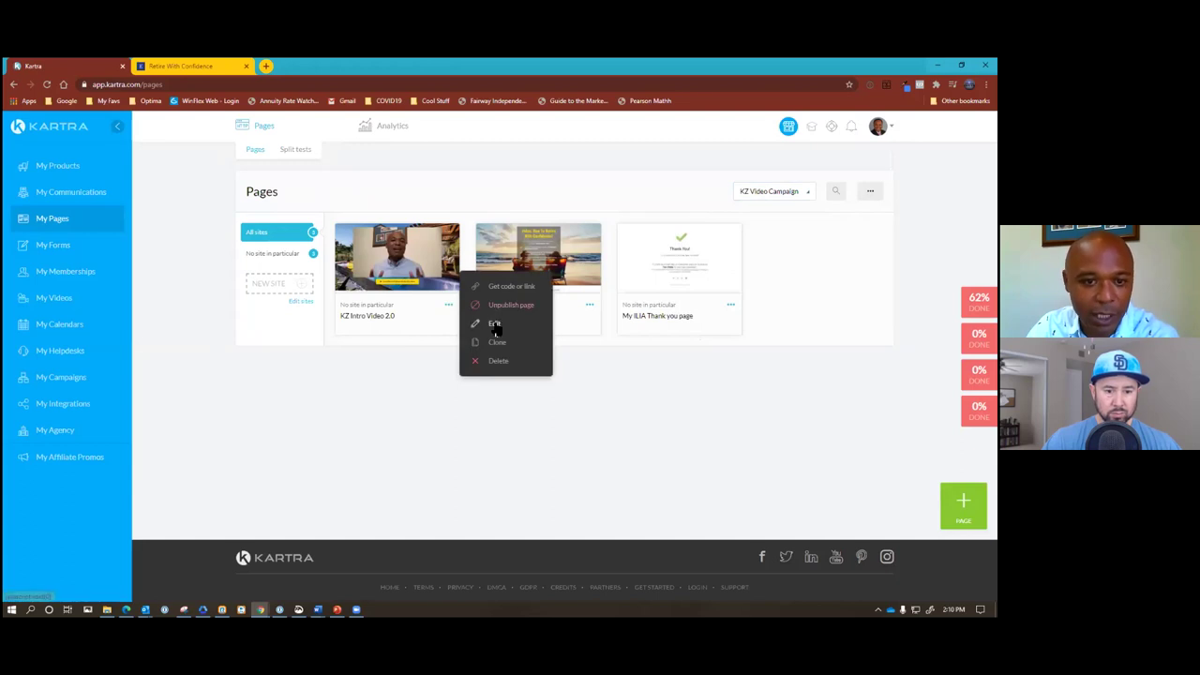
pyautogui.click(495, 325)
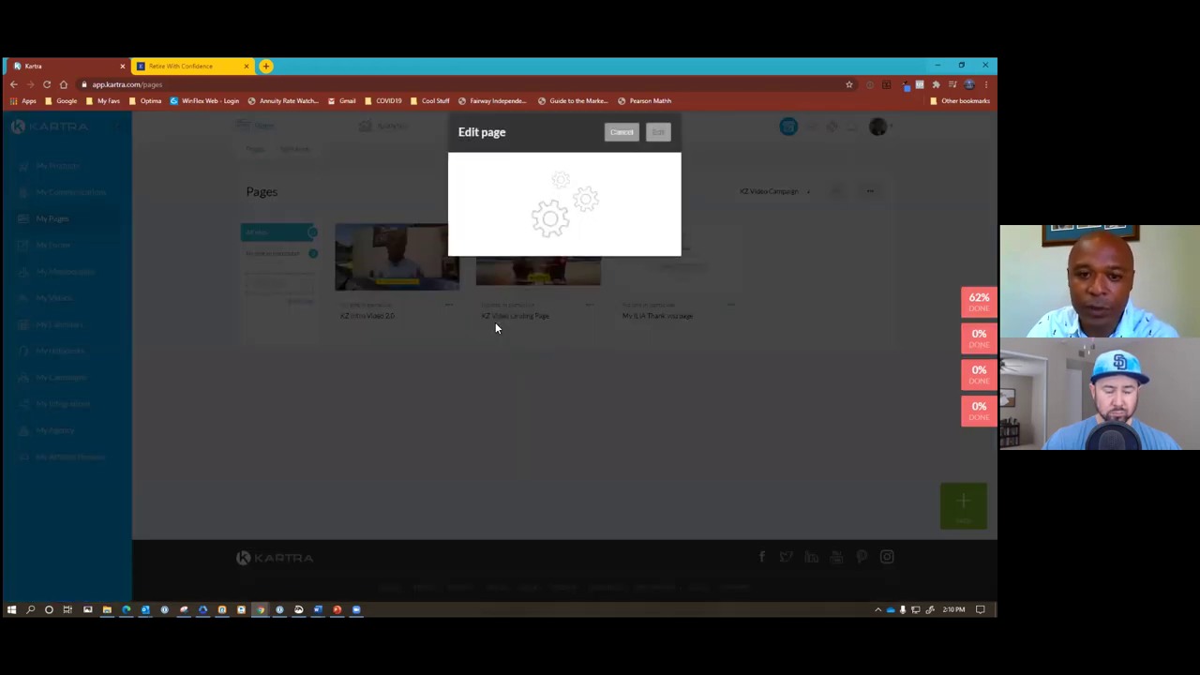
pyautogui.click(659, 153)
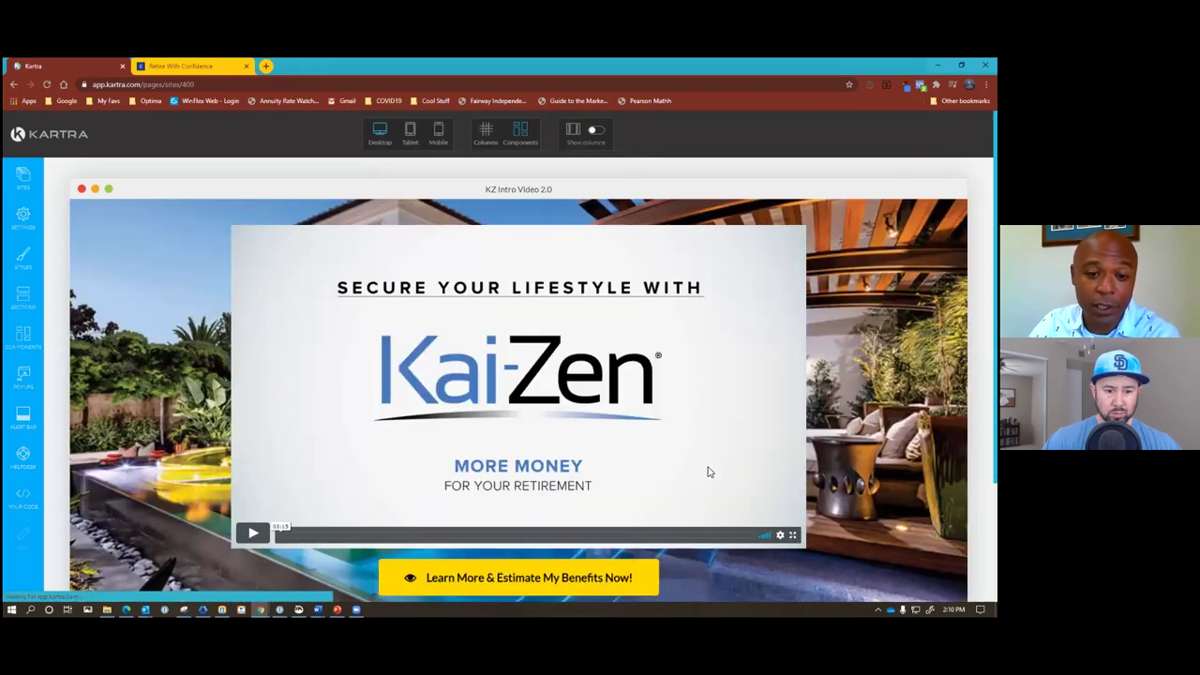
# Step: Open the link configuration of the "Learn More & Estimate My Benefits Now!" button and examine its pop-up opt-in form fields
pyautogui.scroll(-1, 708, 471)
pyautogui.scroll(1, 709, 471)
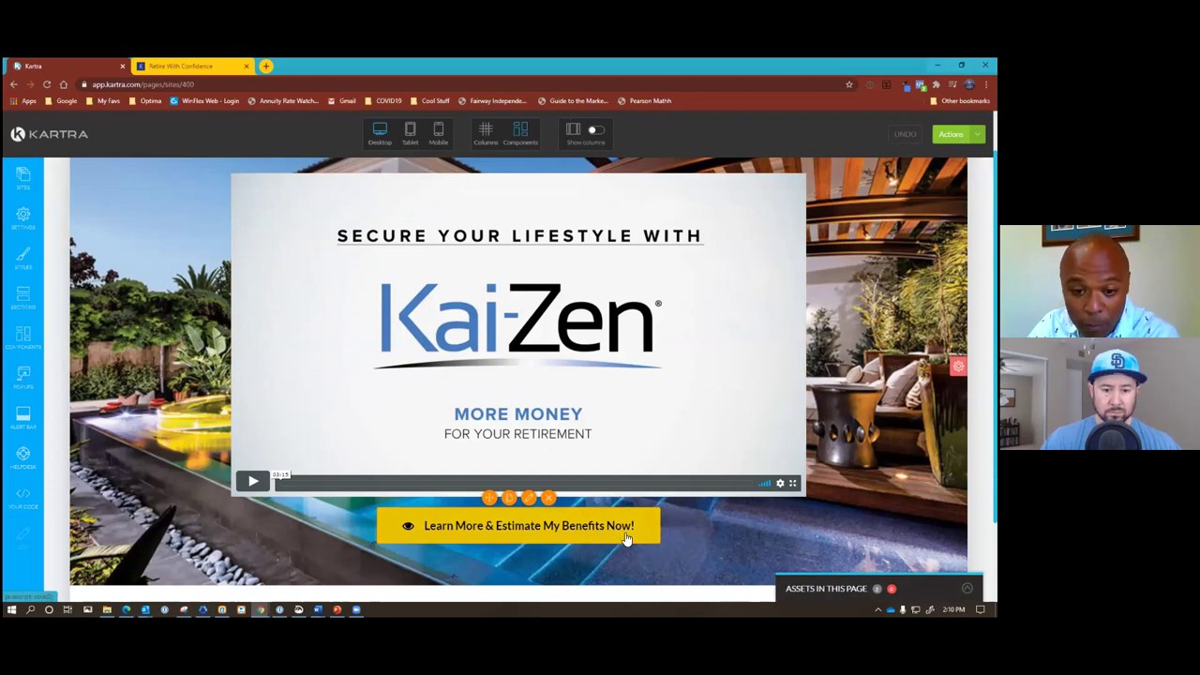
pyautogui.click(529, 501)
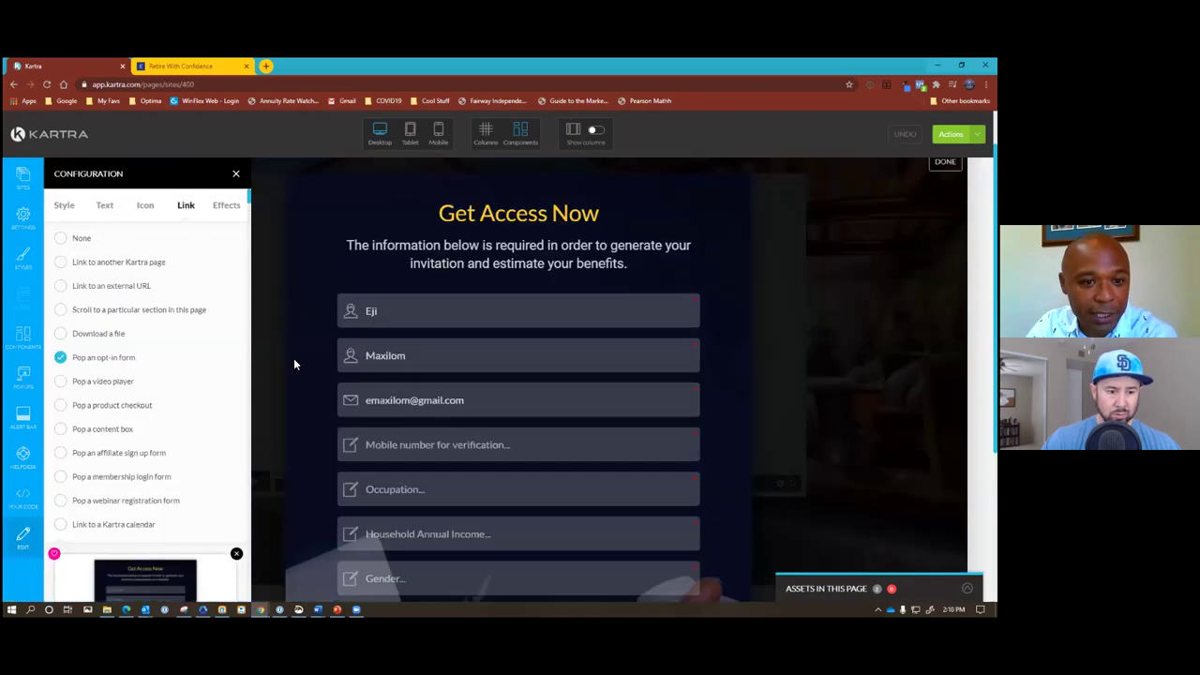
pyautogui.scroll(-3, 293, 358)
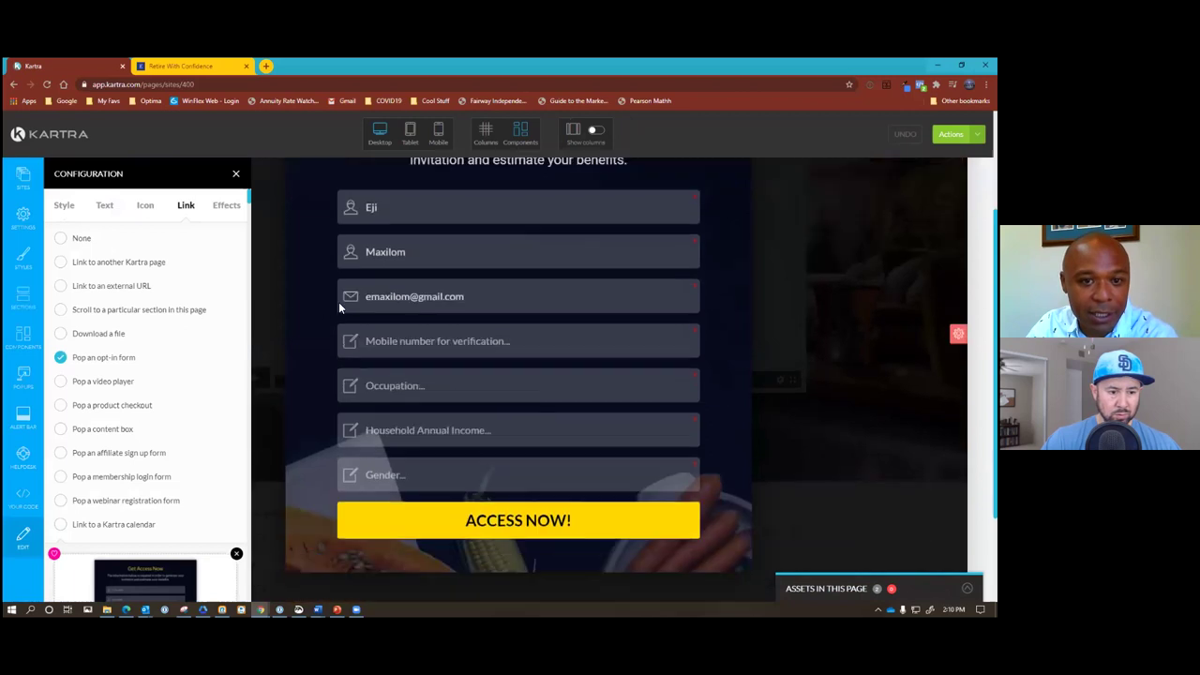
pyautogui.scroll(1, 463, 383)
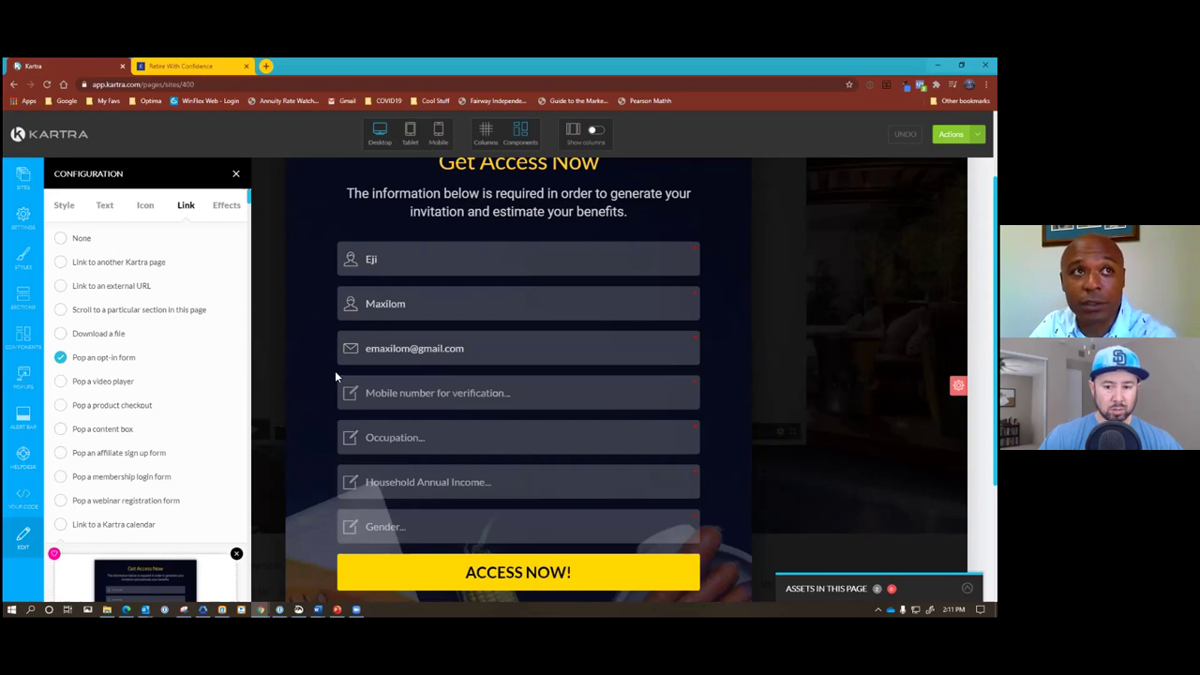
pyautogui.moveTo(336, 372)
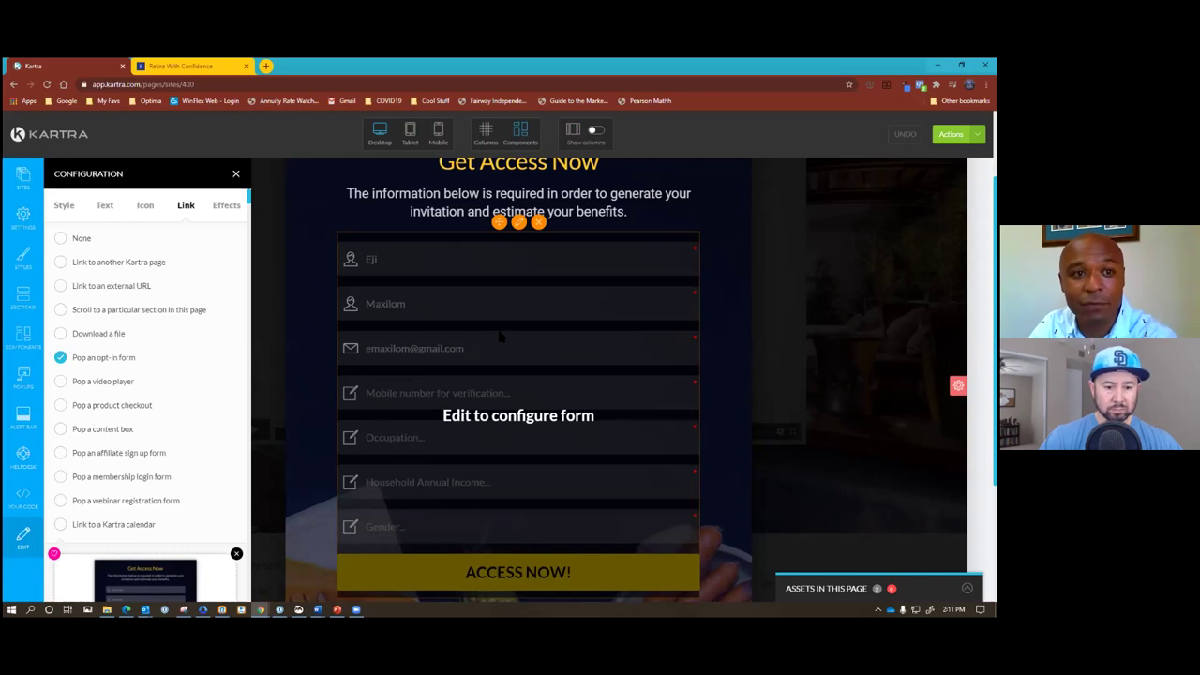
# Step: Load the myilia.com client list in a new browser tab and review the fields of a new individual invitation
pyautogui.click(265, 65)
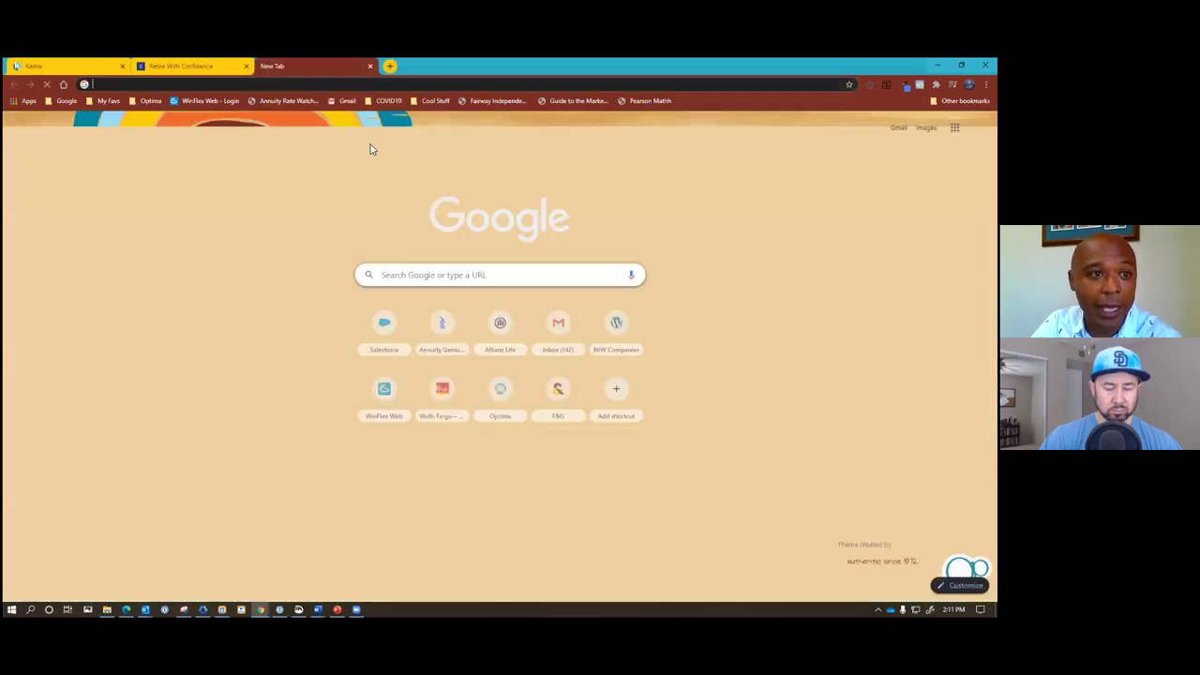
pyautogui.write('my')
pyautogui.press('Return')
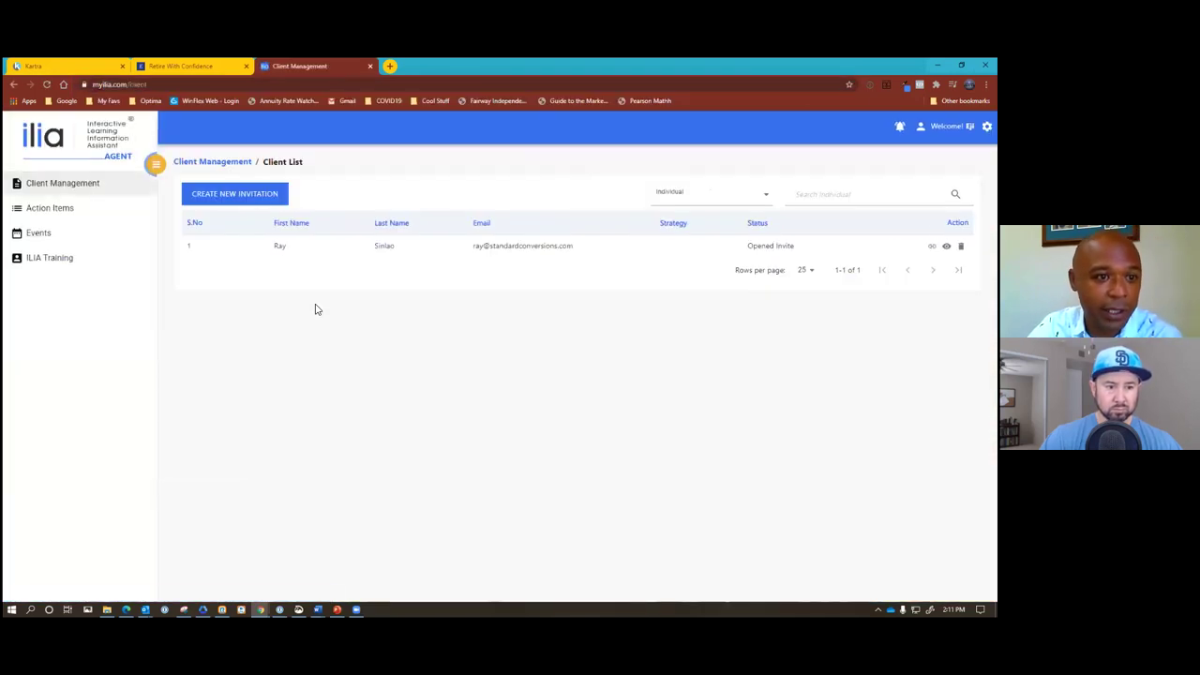
pyautogui.click(251, 199)
pyautogui.scroll(-2, 337, 281)
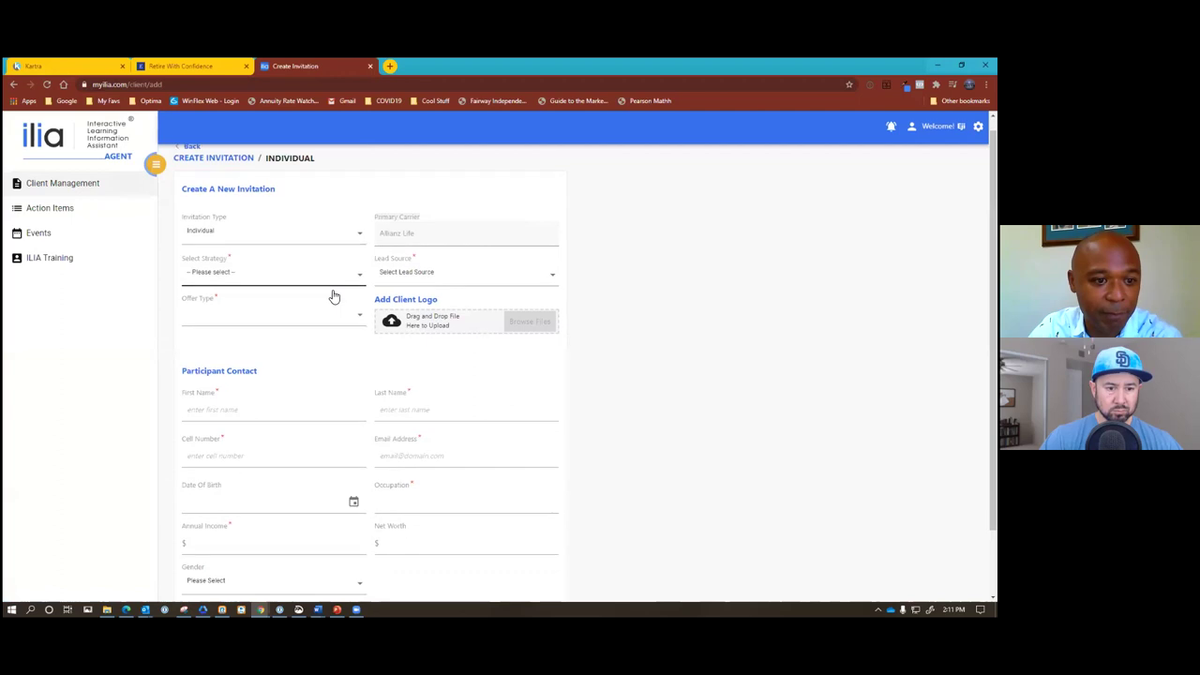
pyautogui.scroll(2, 462, 369)
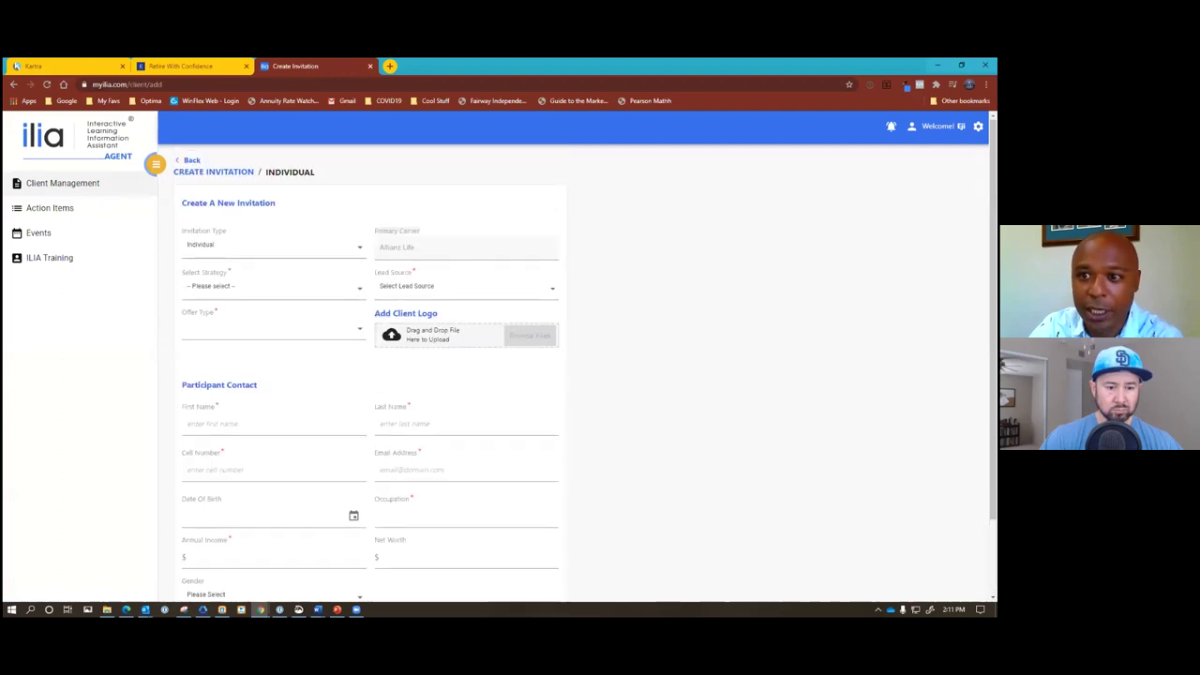
# Step: Enter the Kai-Zen client demo dashboard and bring up the Estimate My Benefits page
pyautogui.click(937, 126)
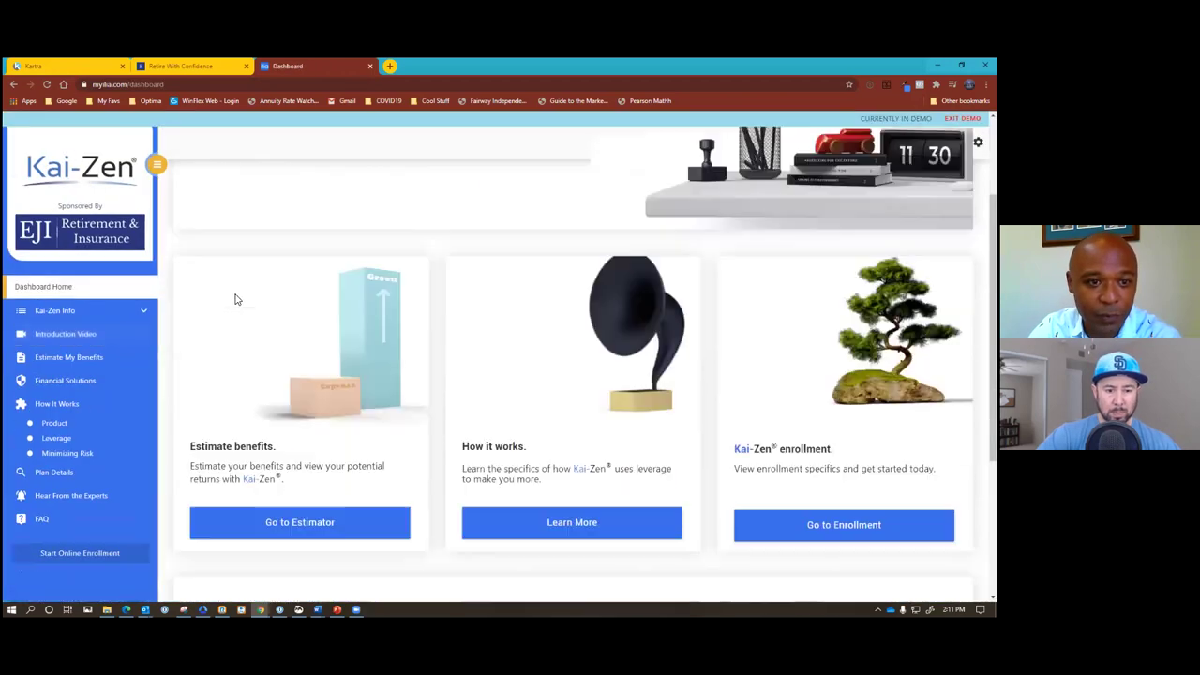
pyautogui.scroll(-3, 236, 298)
pyautogui.click(79, 354)
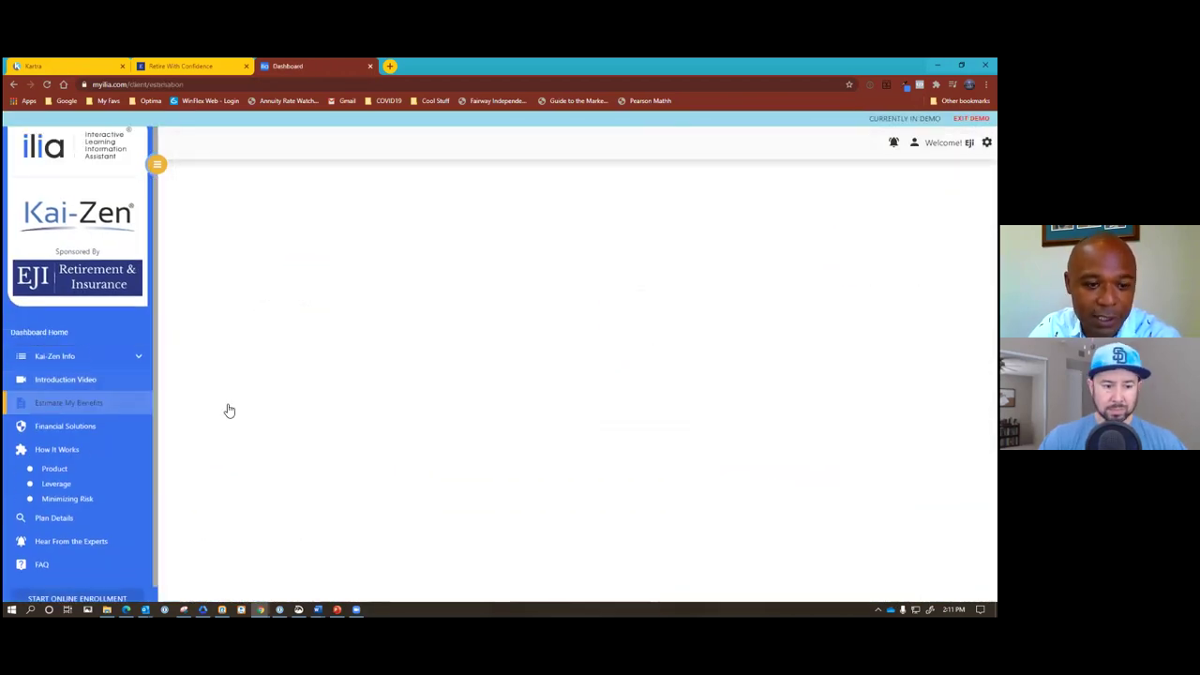
pyautogui.scroll(-1, 541, 312)
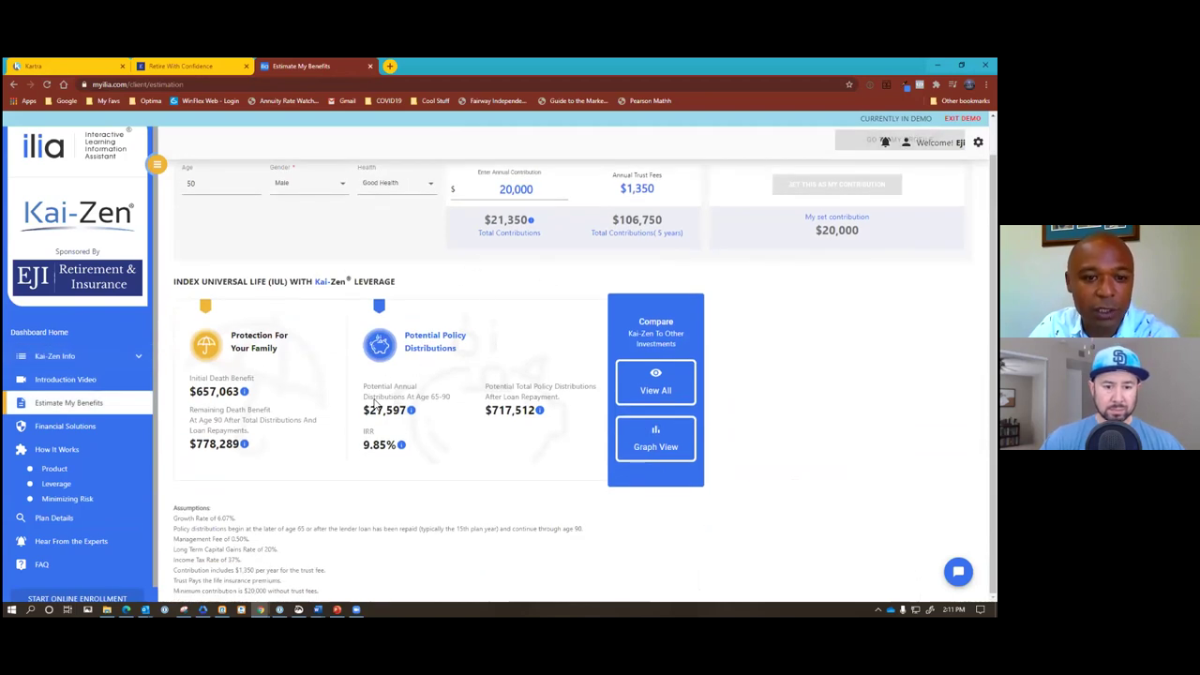
# Step: Set the age to 45 and the annual contribution to $25,000 in the Kai-Zen benefits estimate
pyautogui.doubleClick(180, 184)
pyautogui.write('45')
pyautogui.press('Tab')
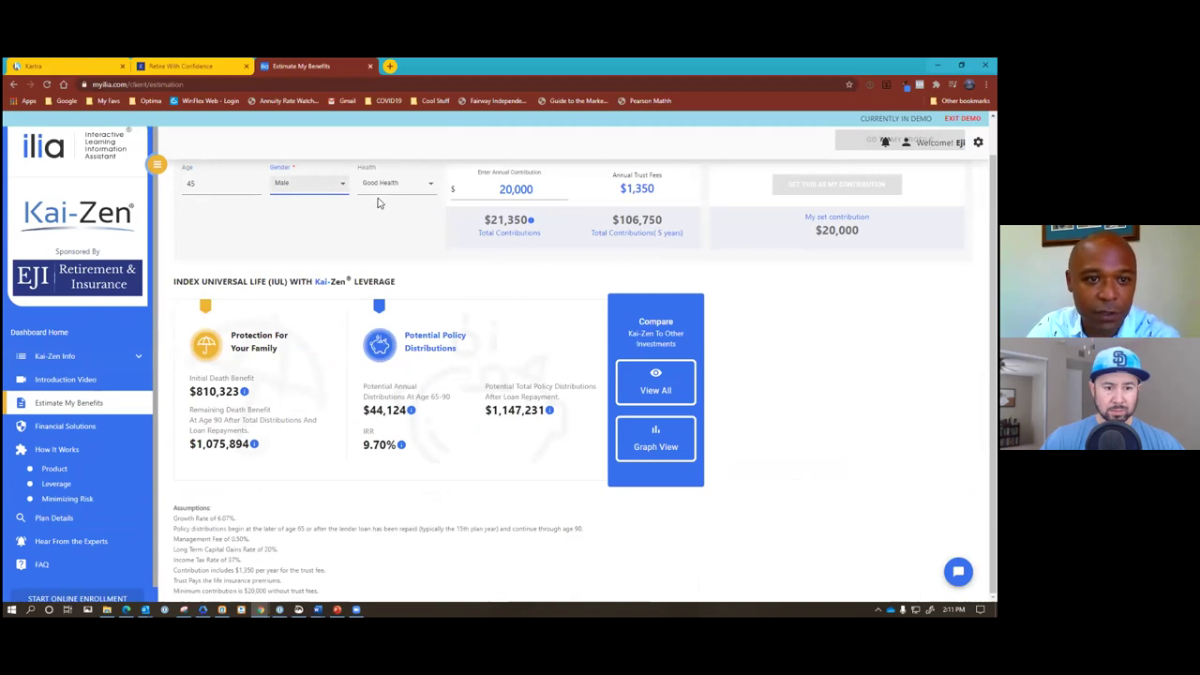
pyautogui.press('Tab')
pyautogui.press('Tab')
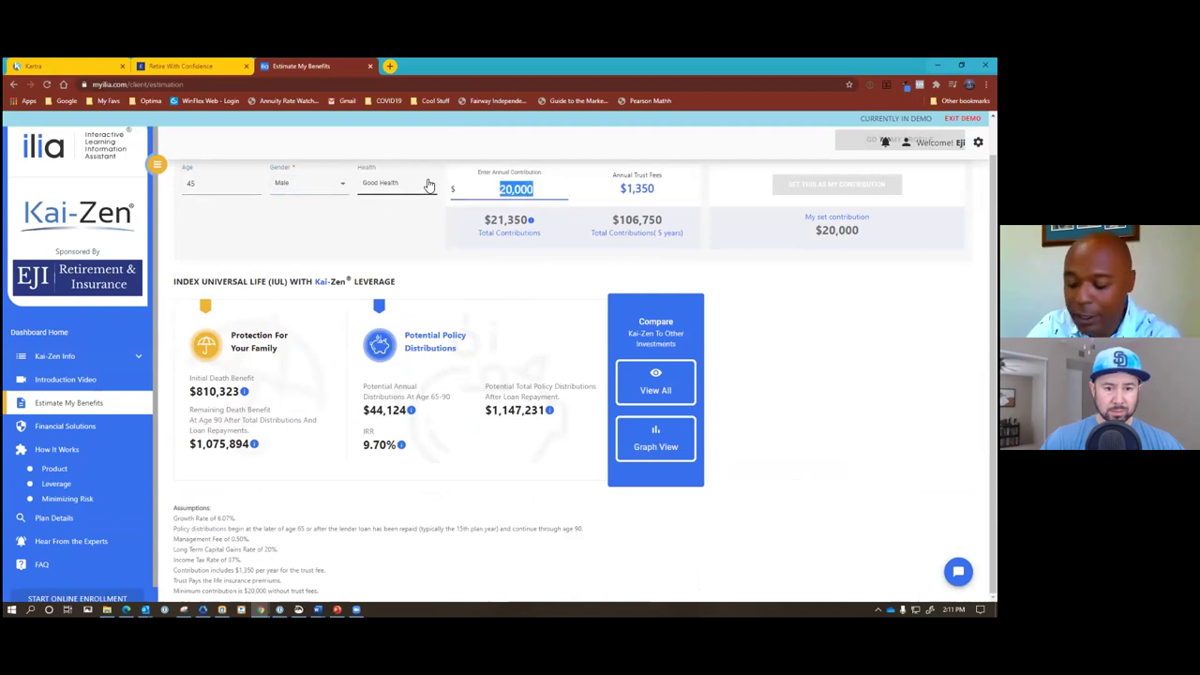
pyautogui.write('25000')
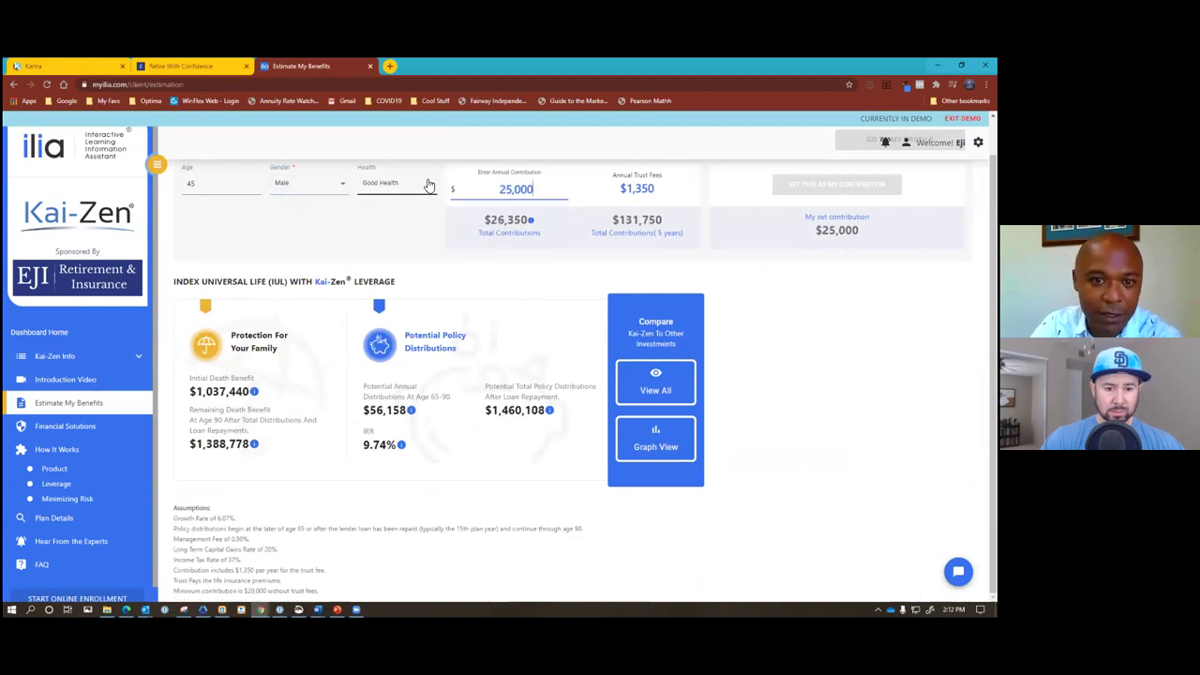
# Step: Examine the estimated annual distributions, total policy distributions and remaining death benefit, and request the graph view of the investment comparison
pyautogui.moveTo(364, 410); pyautogui.dragTo(411, 410)
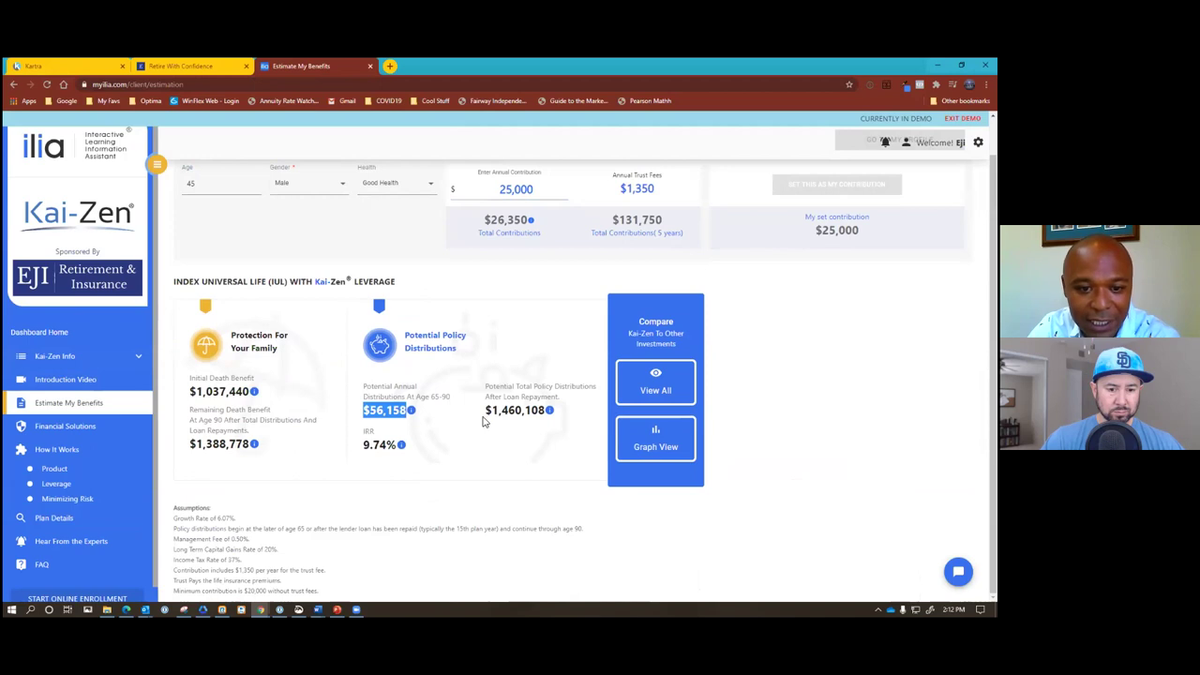
pyautogui.moveTo(484, 410); pyautogui.dragTo(524, 411)
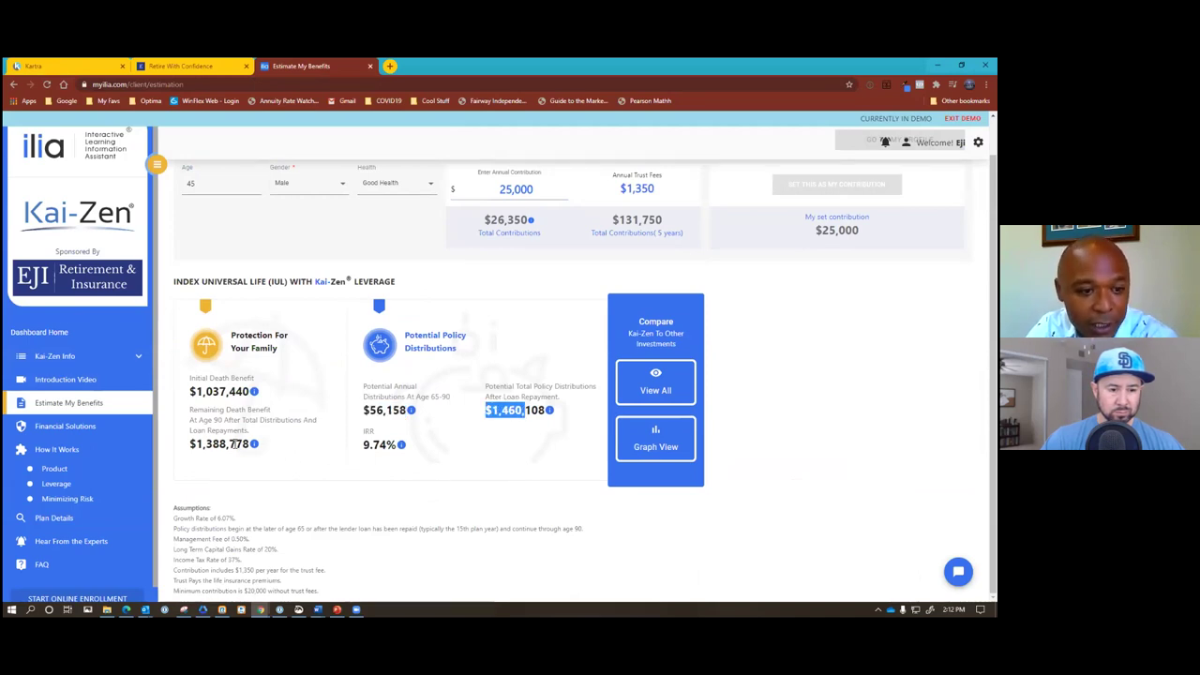
pyautogui.moveTo(190, 444); pyautogui.dragTo(247, 446)
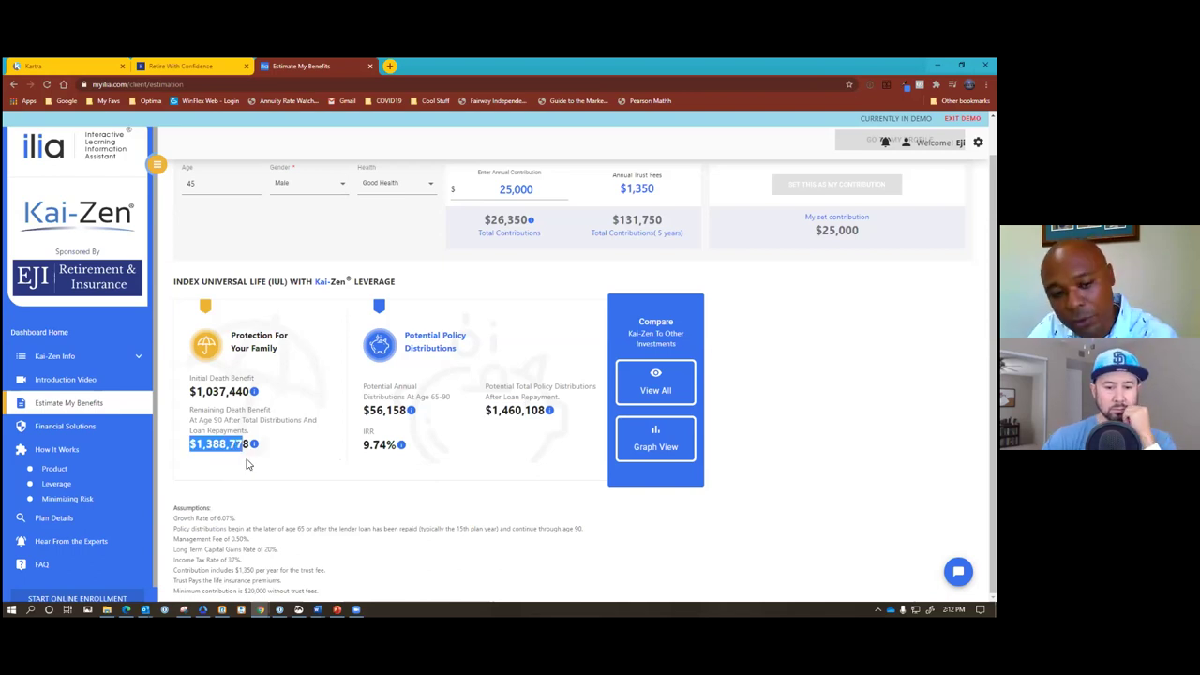
pyautogui.click(294, 457)
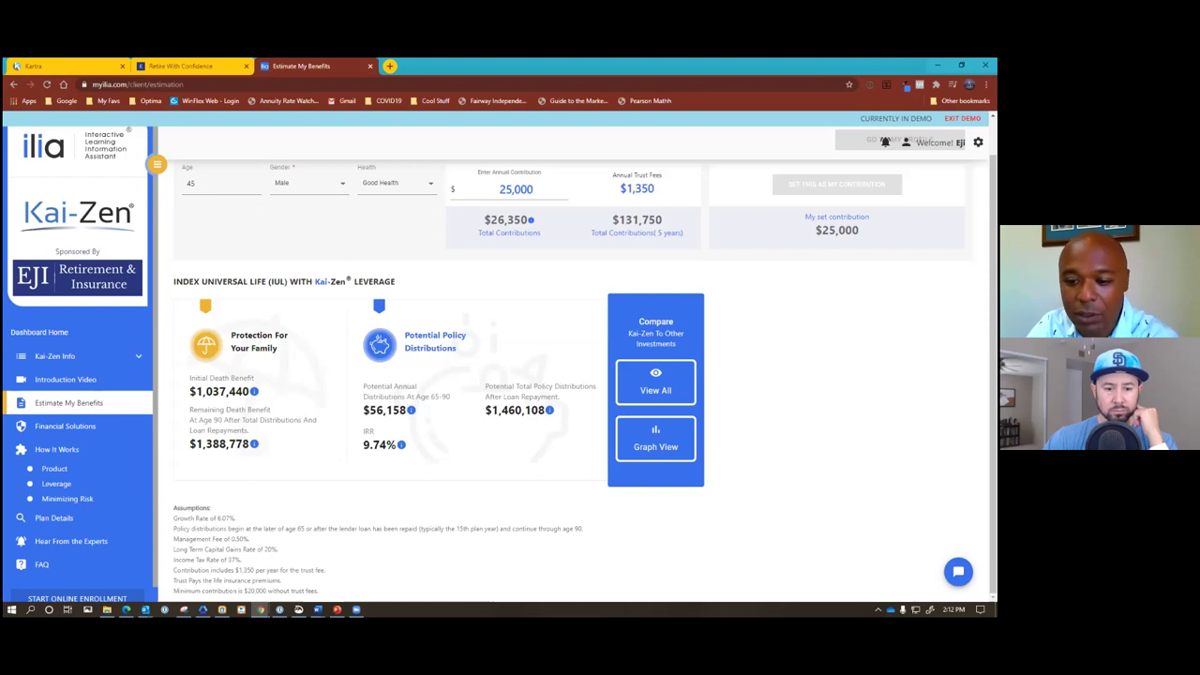
pyautogui.click(664, 433)
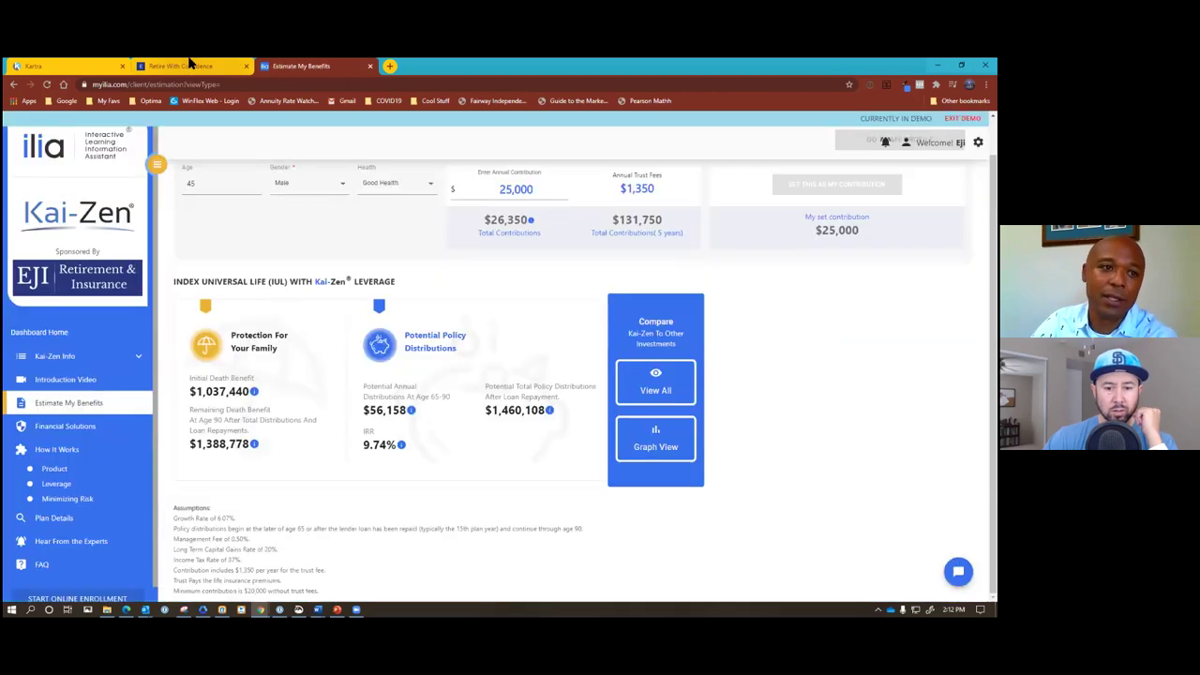
# Step: Switch back to the Kartra page editor and review the Get Access Now opt-in form down to its Access Now button
pyautogui.click(187, 66)
pyautogui.hotkey('ctrl', 'shift', 'Tab')
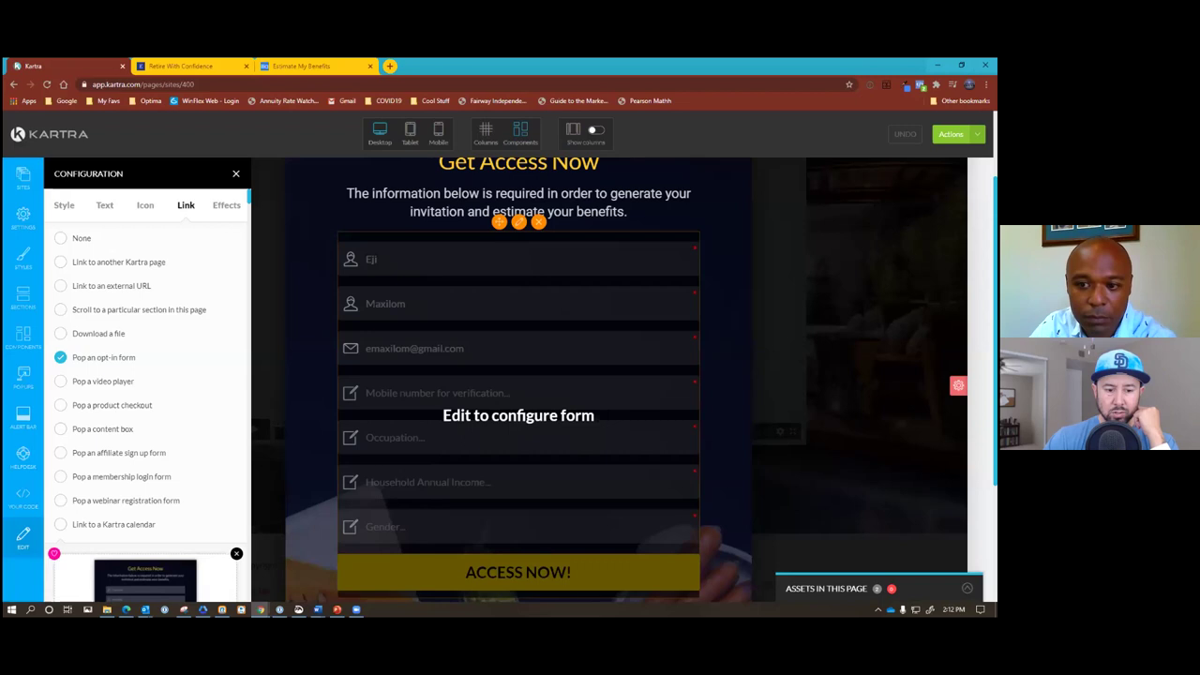
pyautogui.scroll(-1, 624, 380)
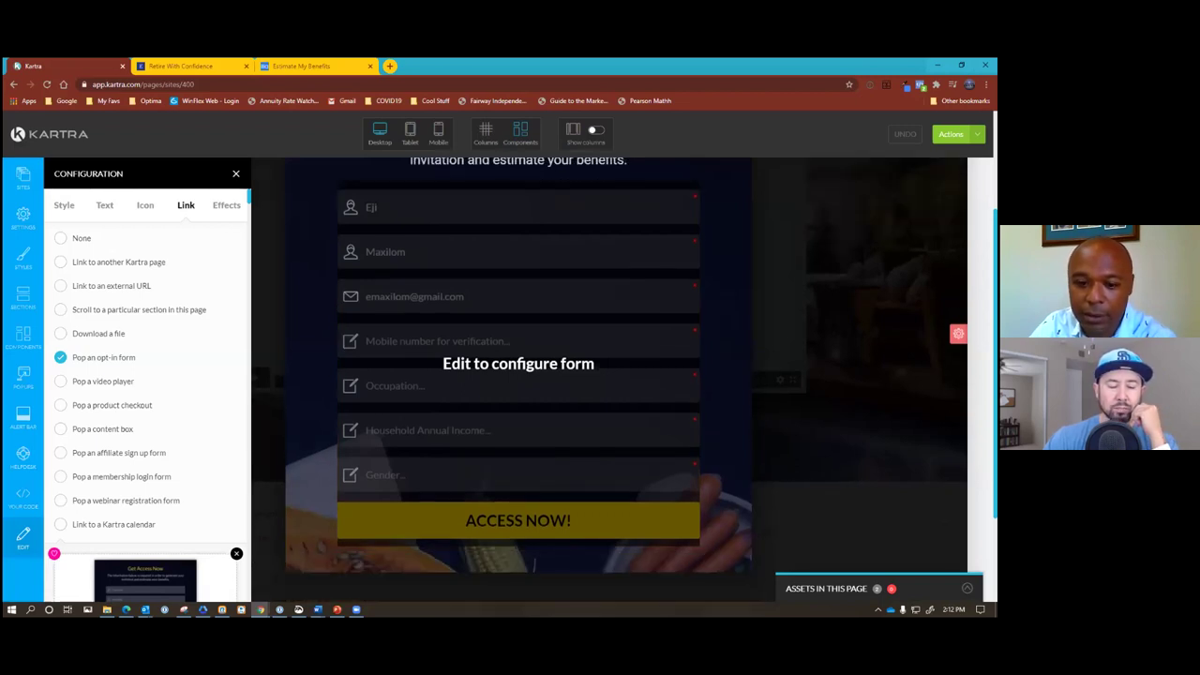
pyautogui.scroll(-1, 391, 239)
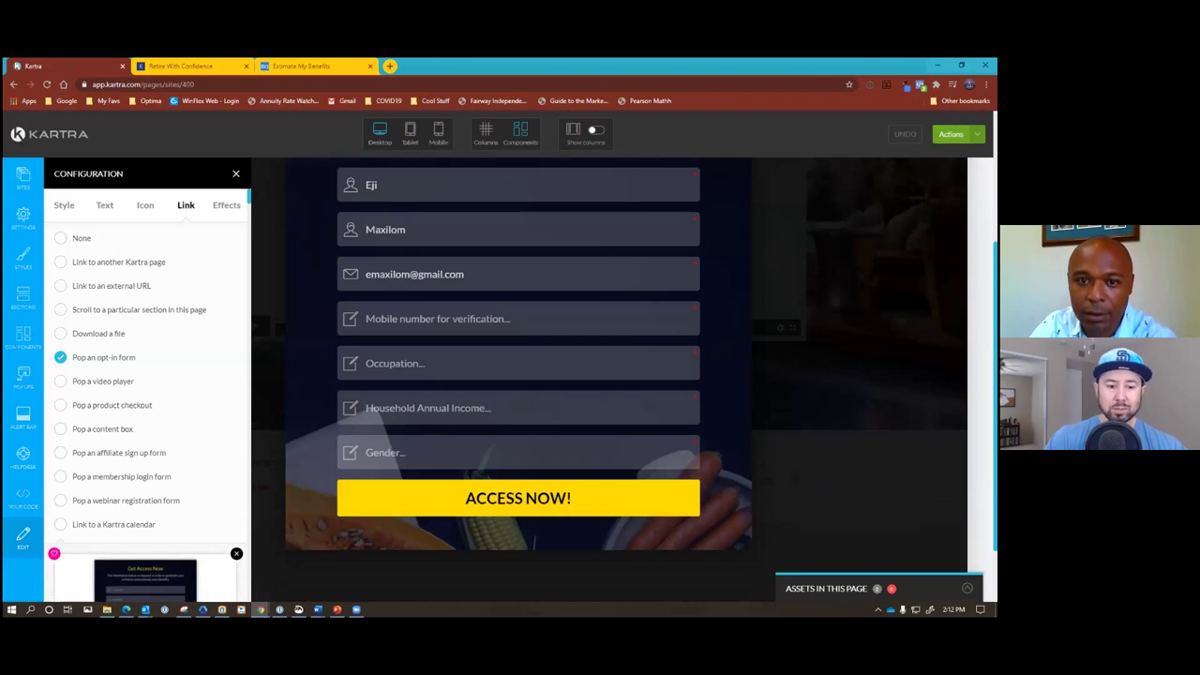
# Step: Return from the page editor to the Kartra dashboard and filter the pages to the KZ Video Campaign category
pyautogui.click(951, 134)
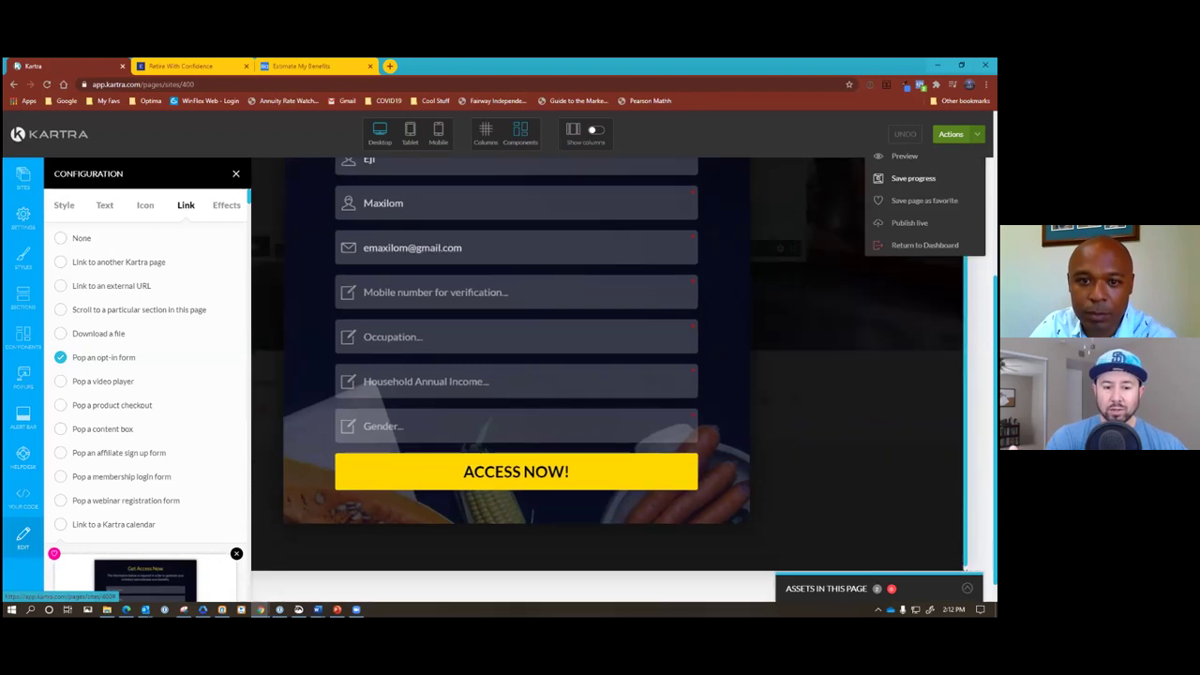
pyautogui.click(924, 245)
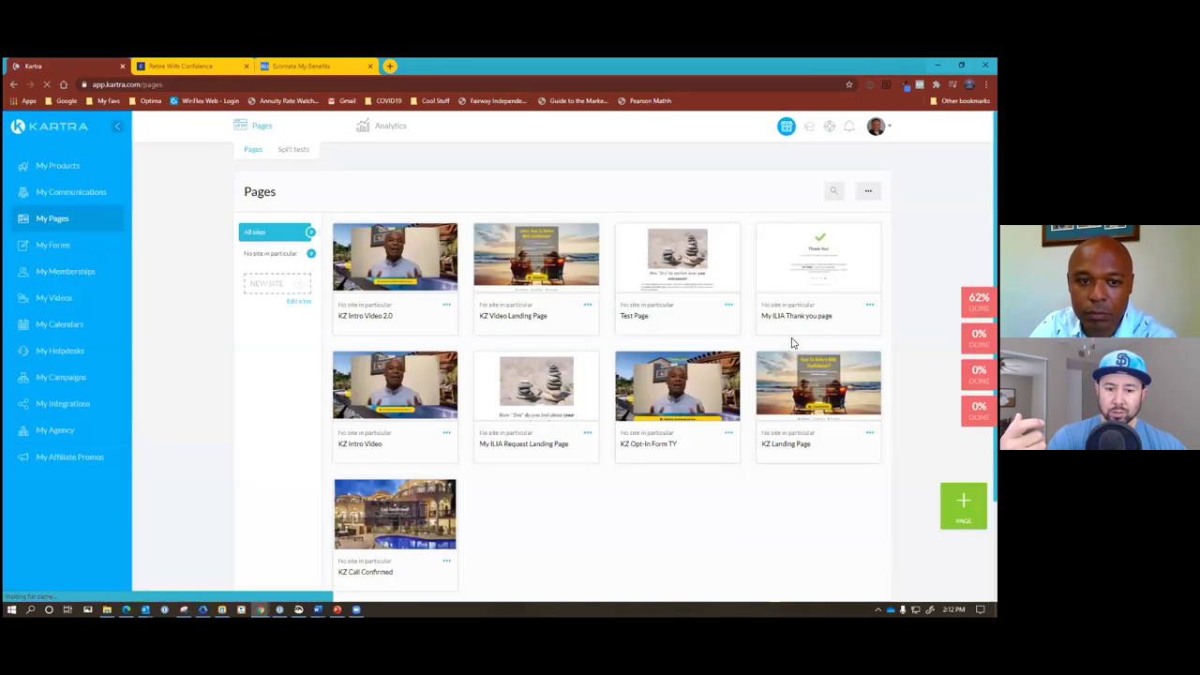
pyautogui.click(777, 192)
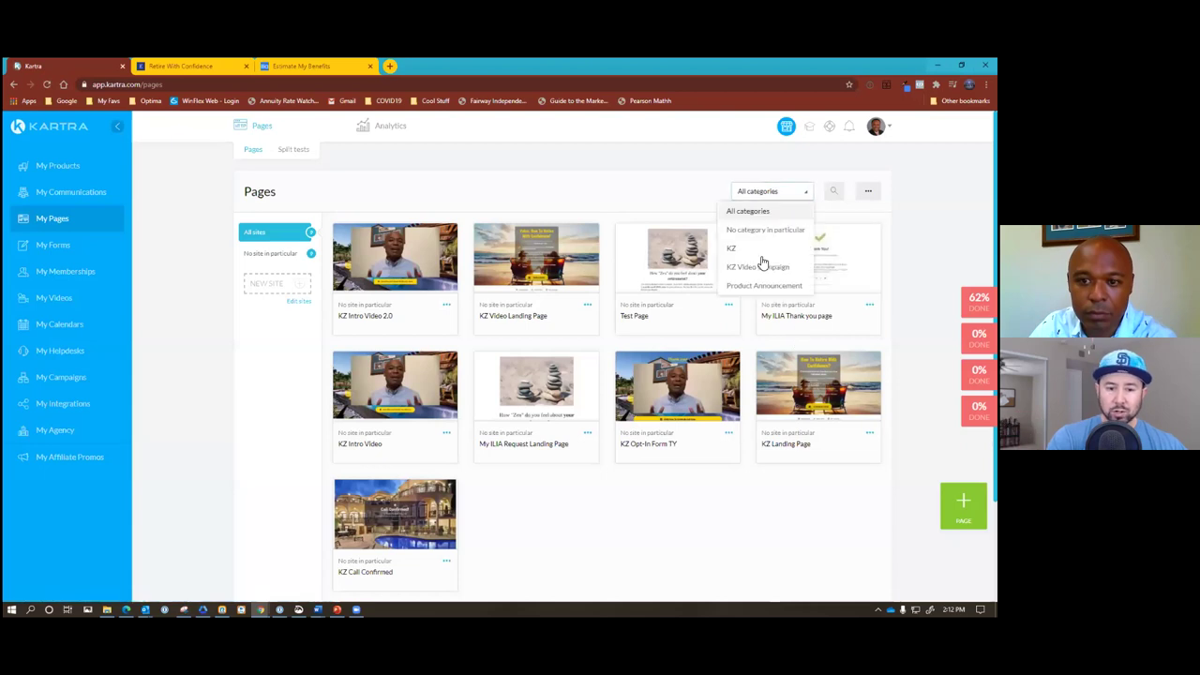
pyautogui.click(750, 272)
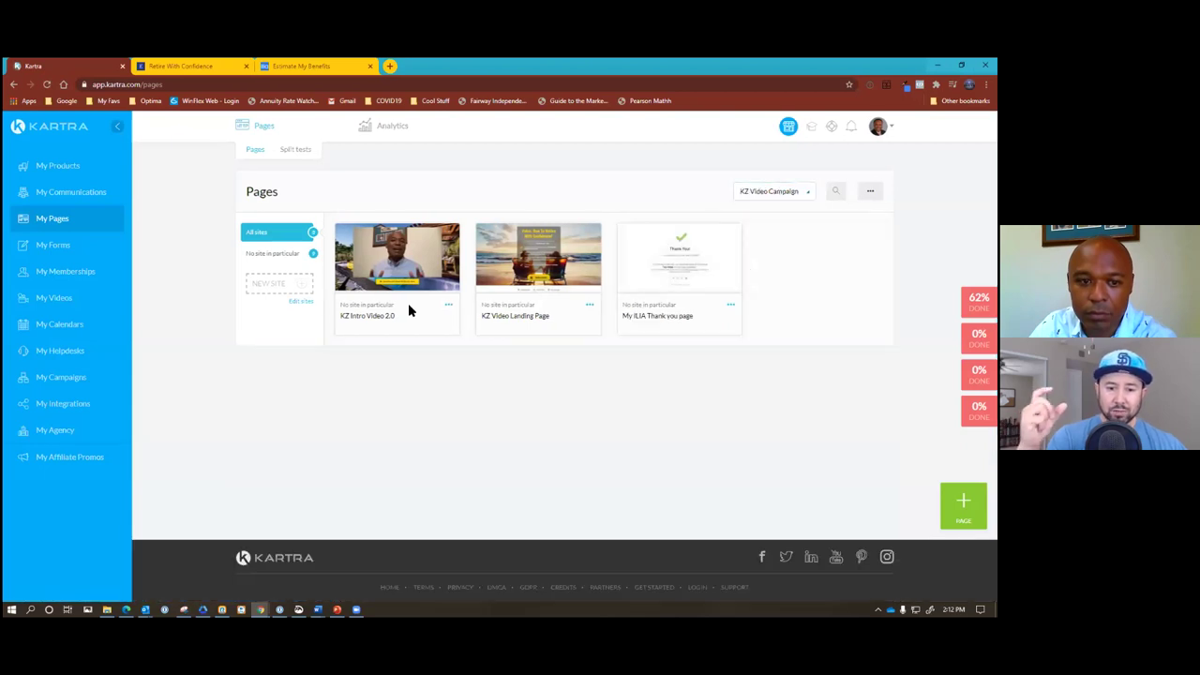
# Step: Open KZ Intro Video 2.0 for editing and look over its Kai-Zen video and call-to-action button
pyautogui.click(448, 305)
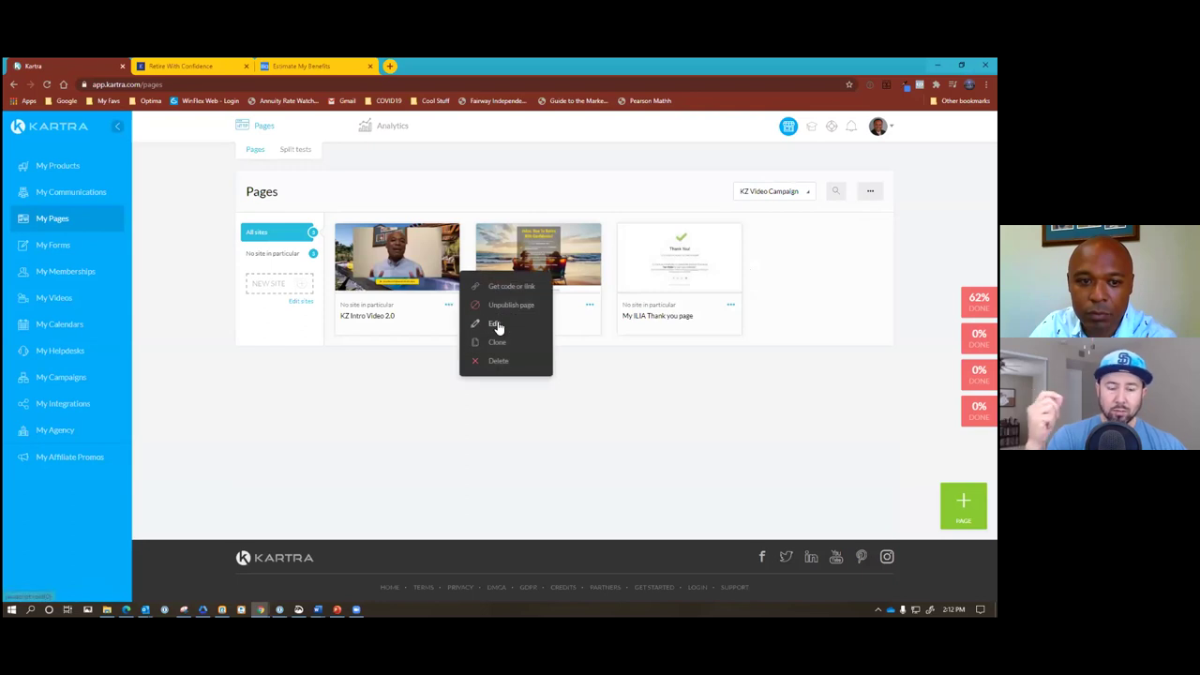
pyautogui.click(495, 324)
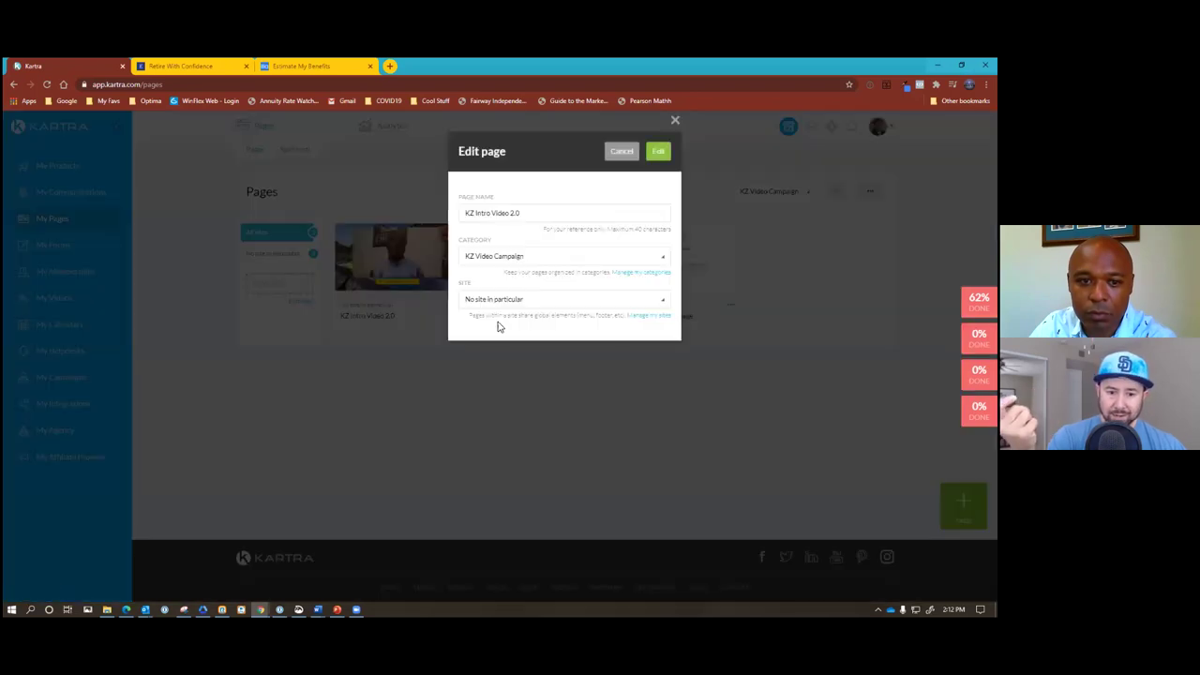
pyautogui.click(659, 152)
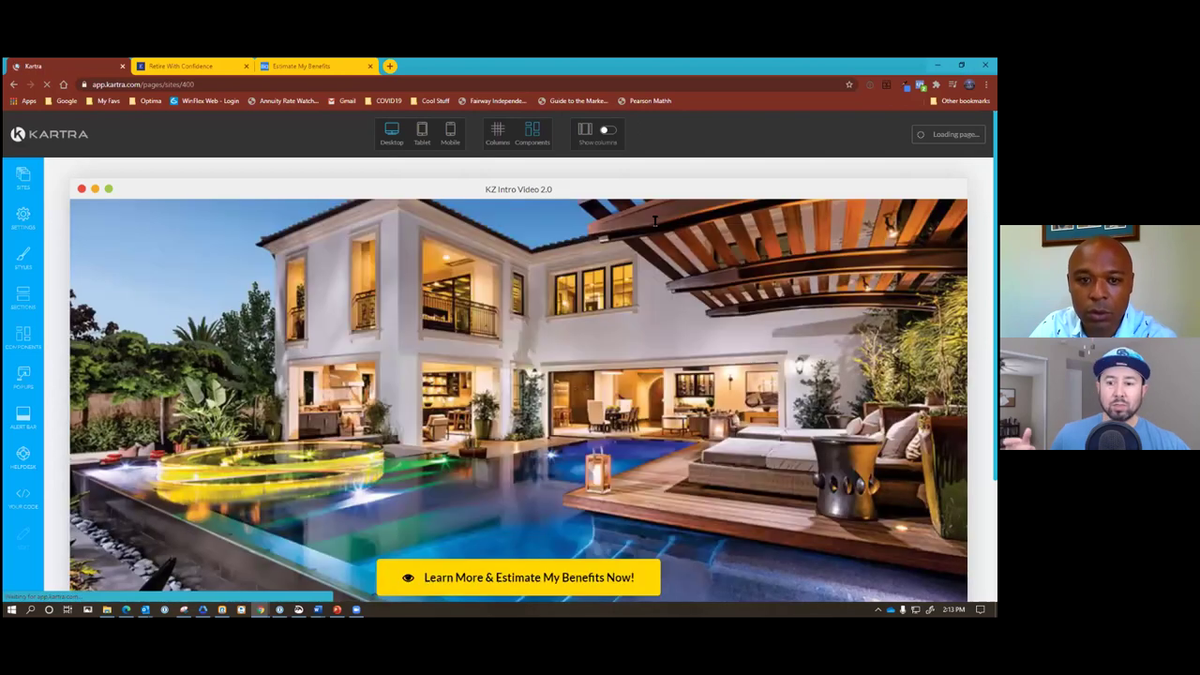
pyautogui.scroll(-2, 657, 231)
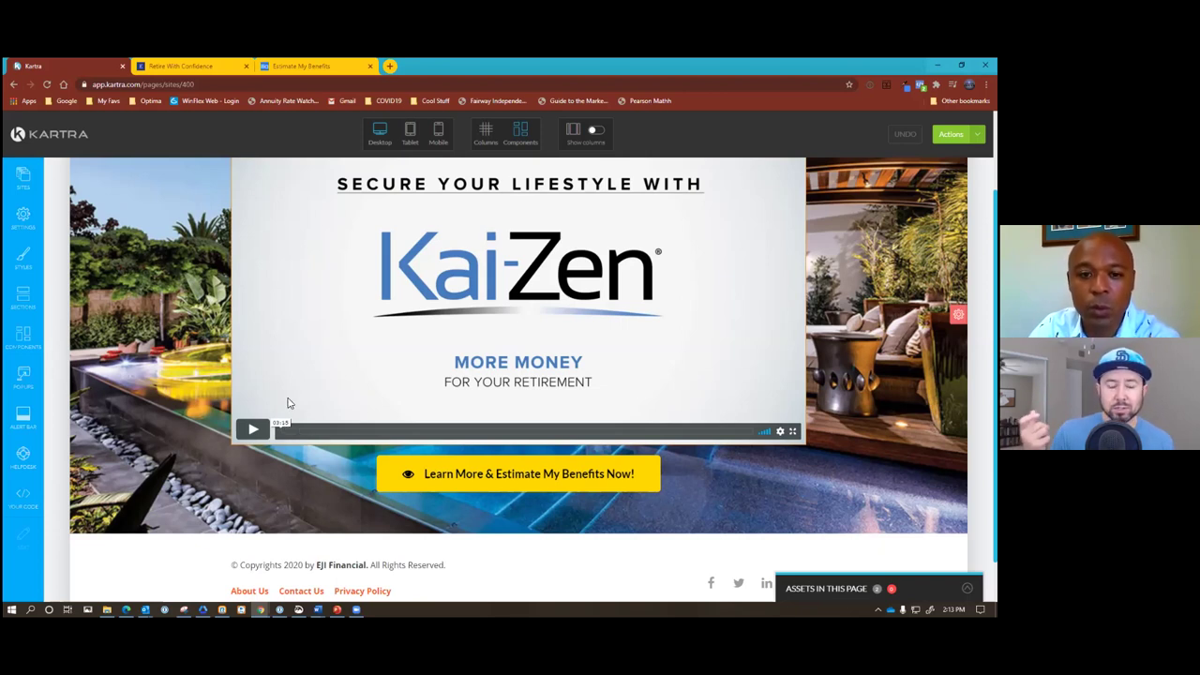
pyautogui.scroll(1, 289, 403)
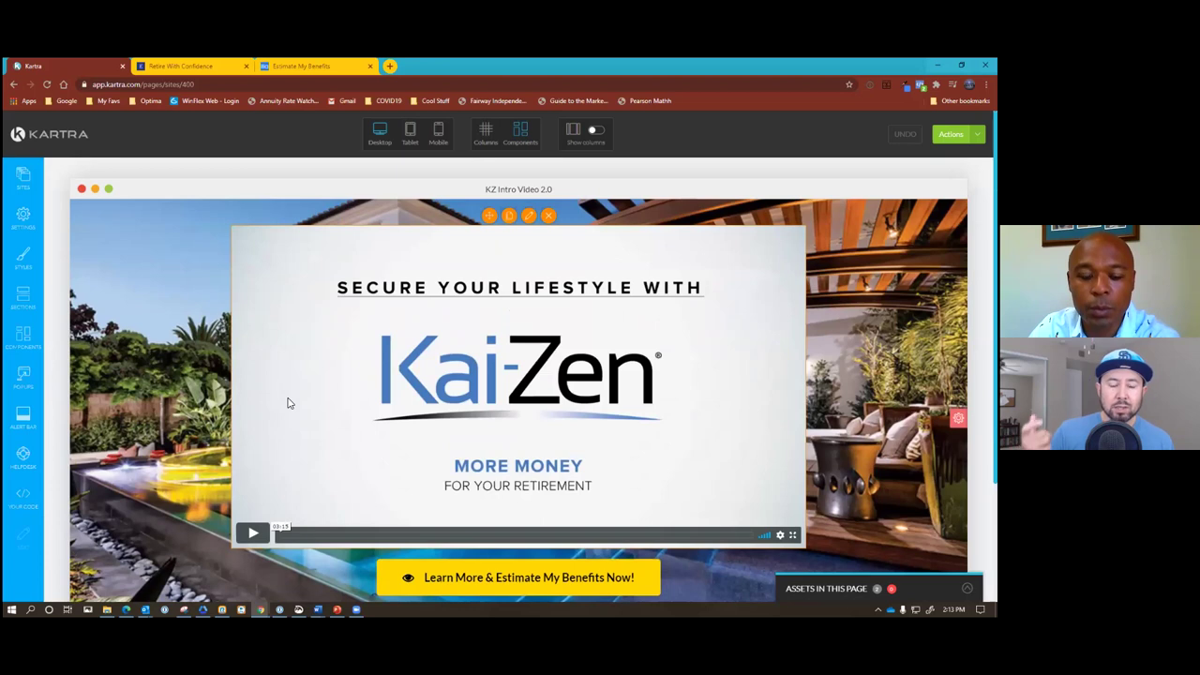
pyautogui.scroll(-1, 289, 403)
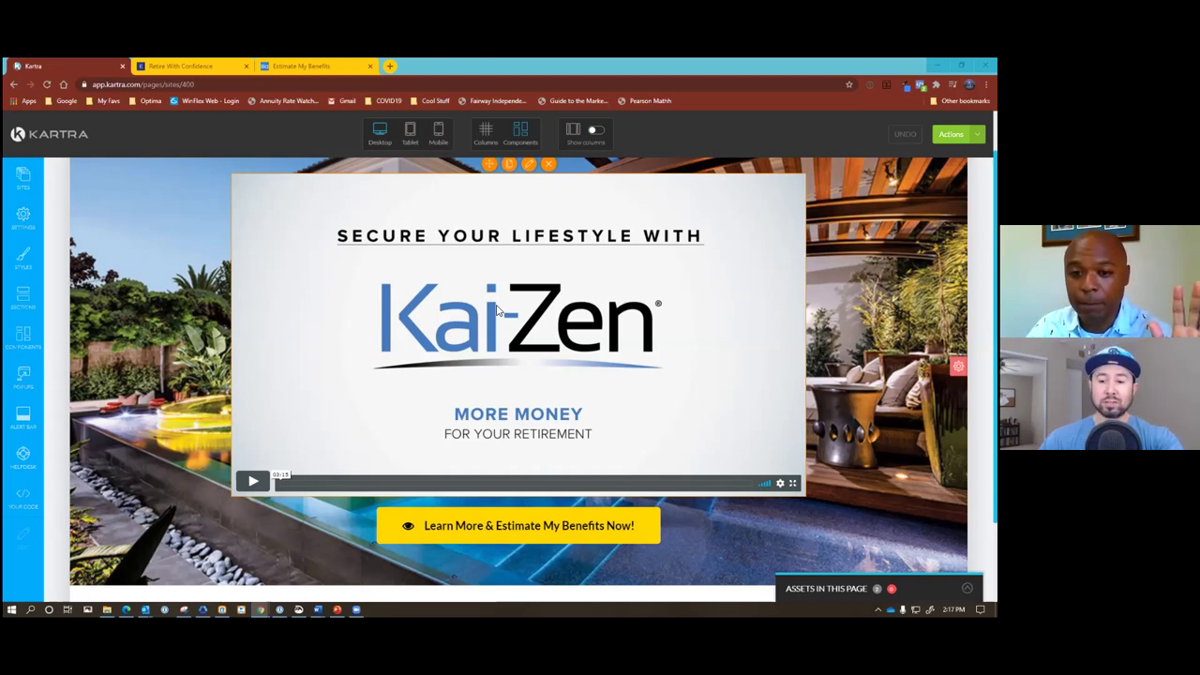
# Step: Bring up the link configuration of the "Learn More & Estimate My Benefits Now!" button with its pop-up opt-in form
pyautogui.moveTo(498, 525)
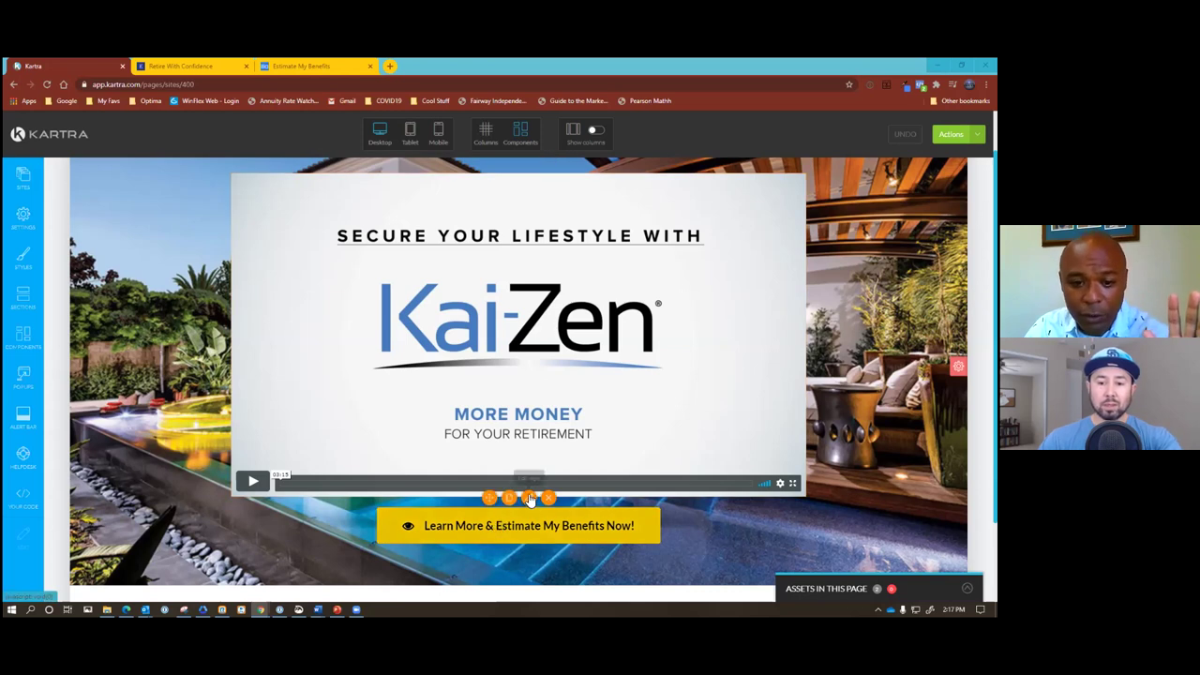
pyautogui.click(530, 499)
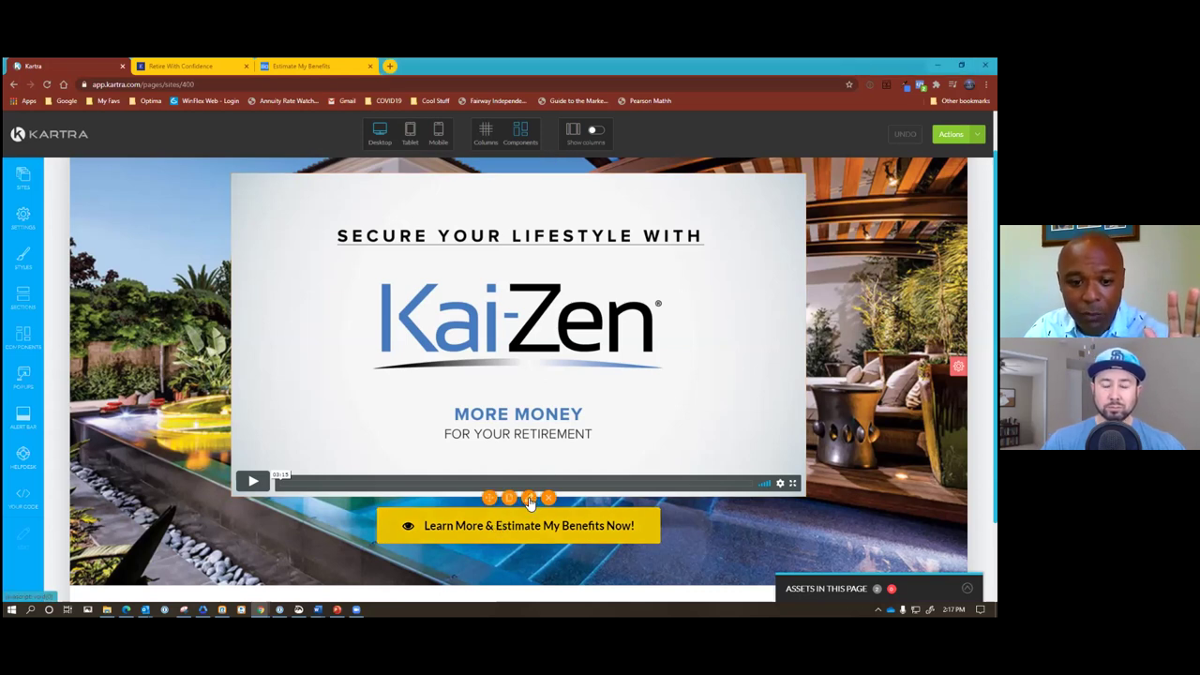
pyautogui.click(529, 498)
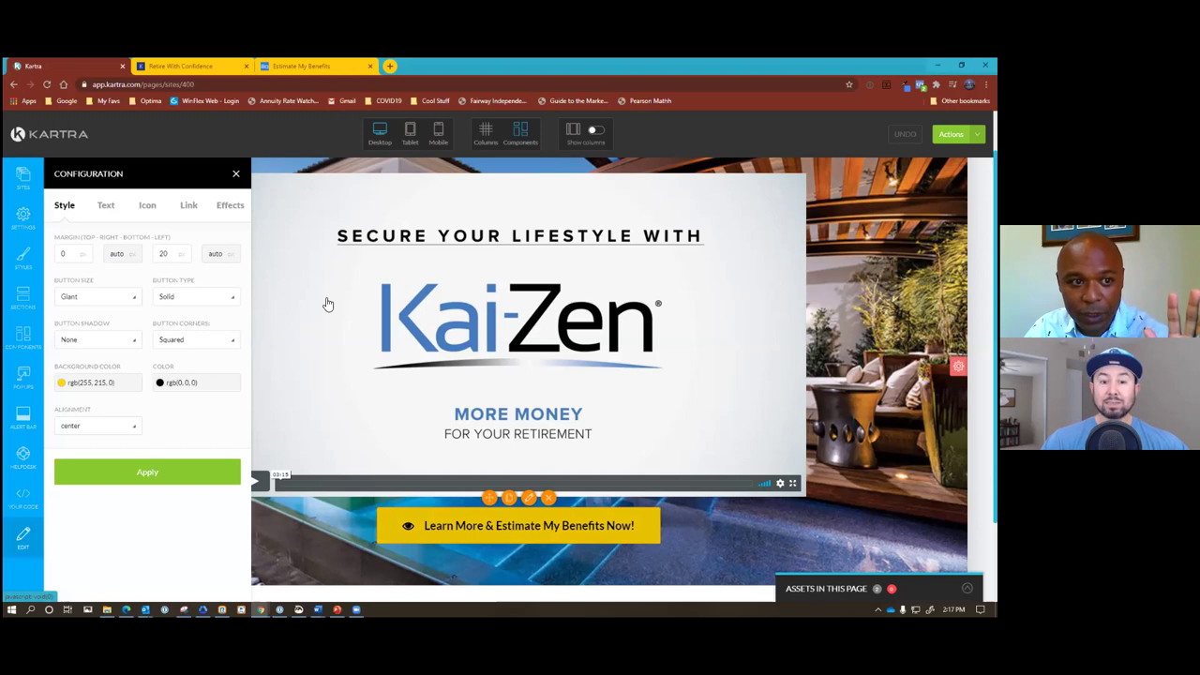
pyautogui.click(188, 208)
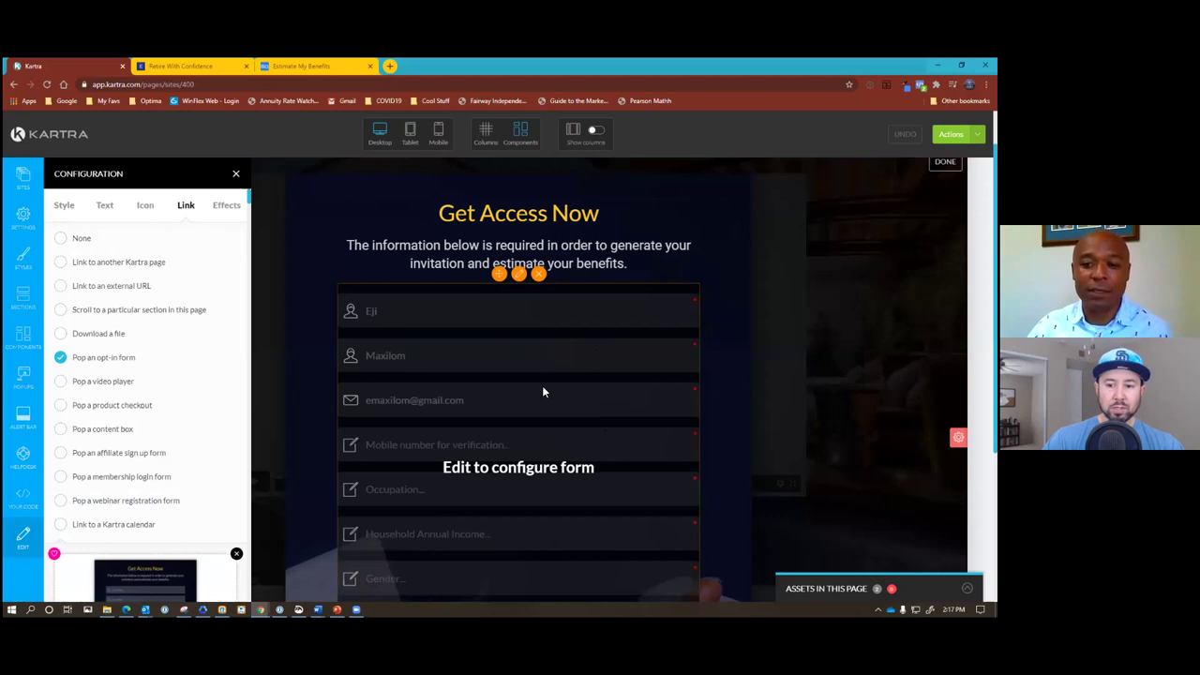
# Step: Check the ILIA client list, return to the Kartra page and close the opt-in form configuration
pyautogui.click(297, 64)
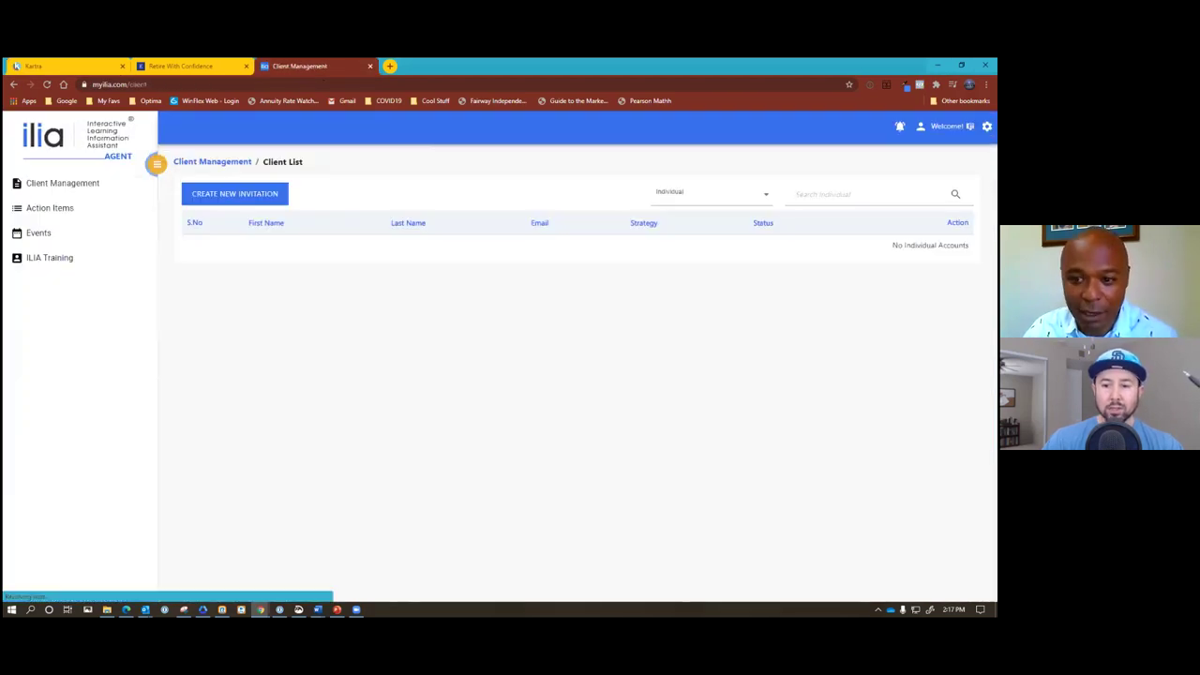
pyautogui.click(113, 67)
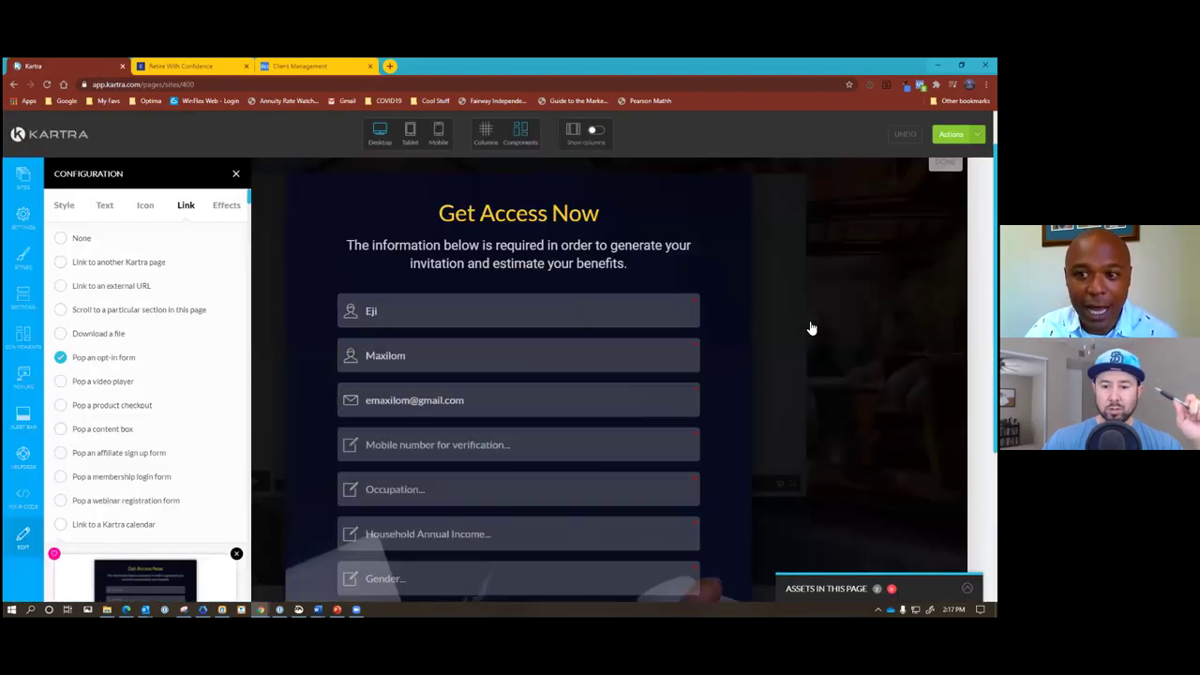
pyautogui.press('Escape')
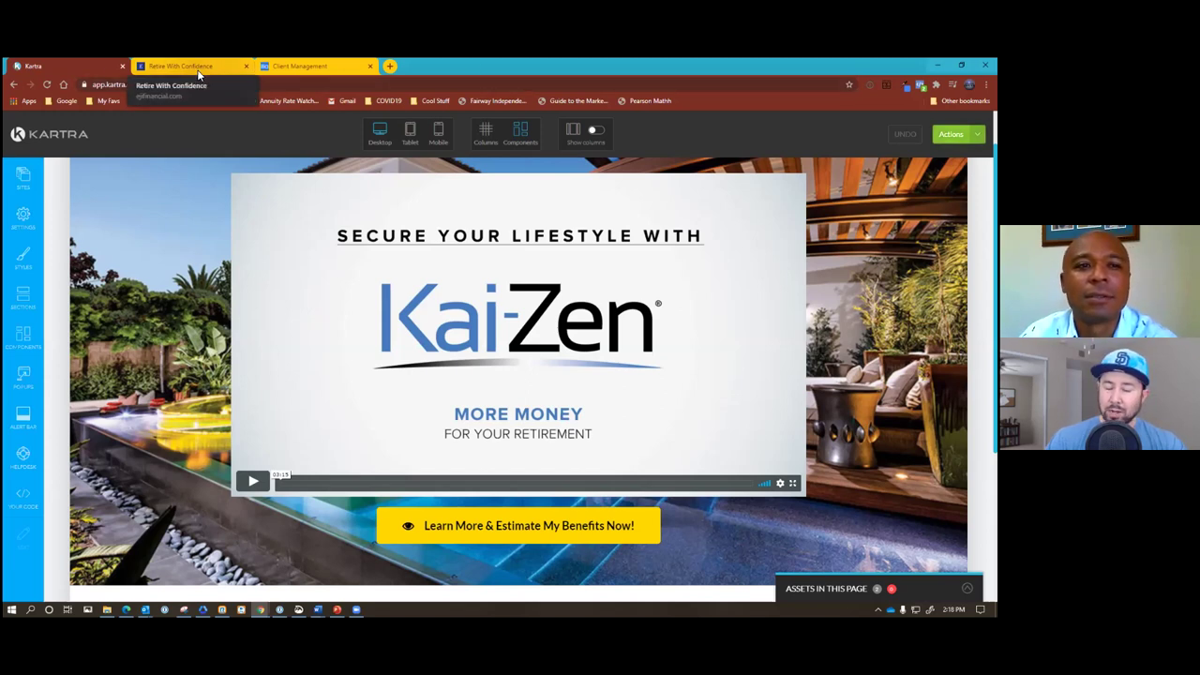
# Step: Switch to the ILIA client list and enter the Kai-Zen client demo's introduction video page
pyautogui.click(295, 67)
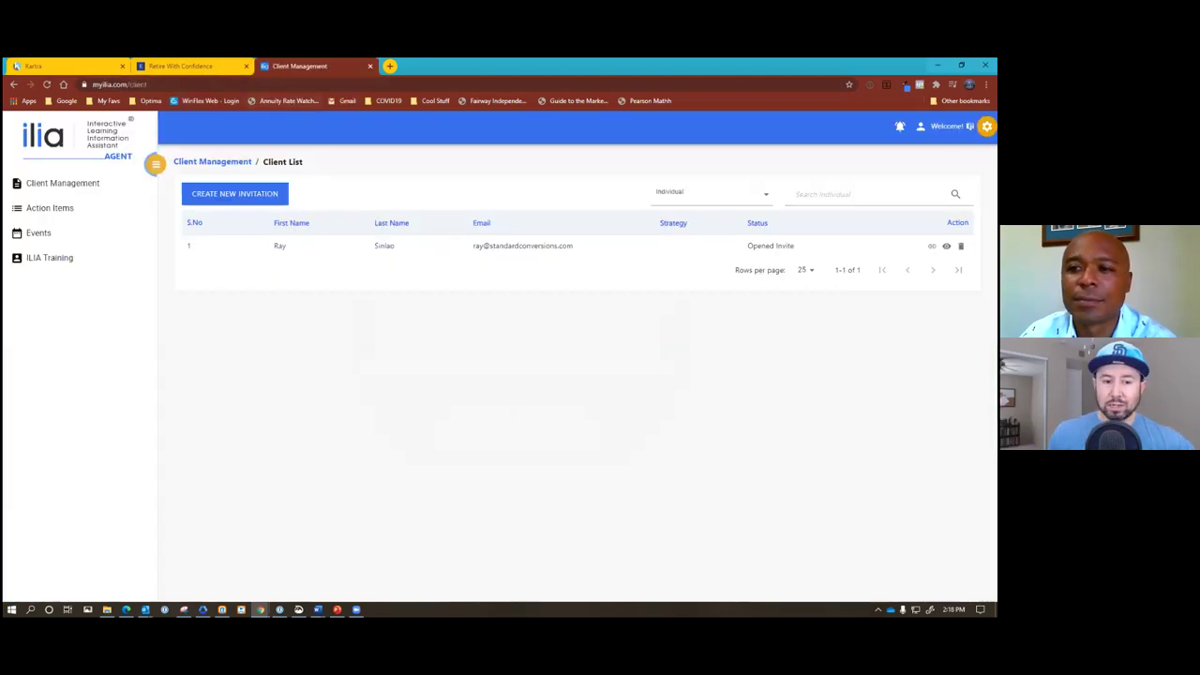
pyautogui.click(946, 126)
pyautogui.click(939, 182)
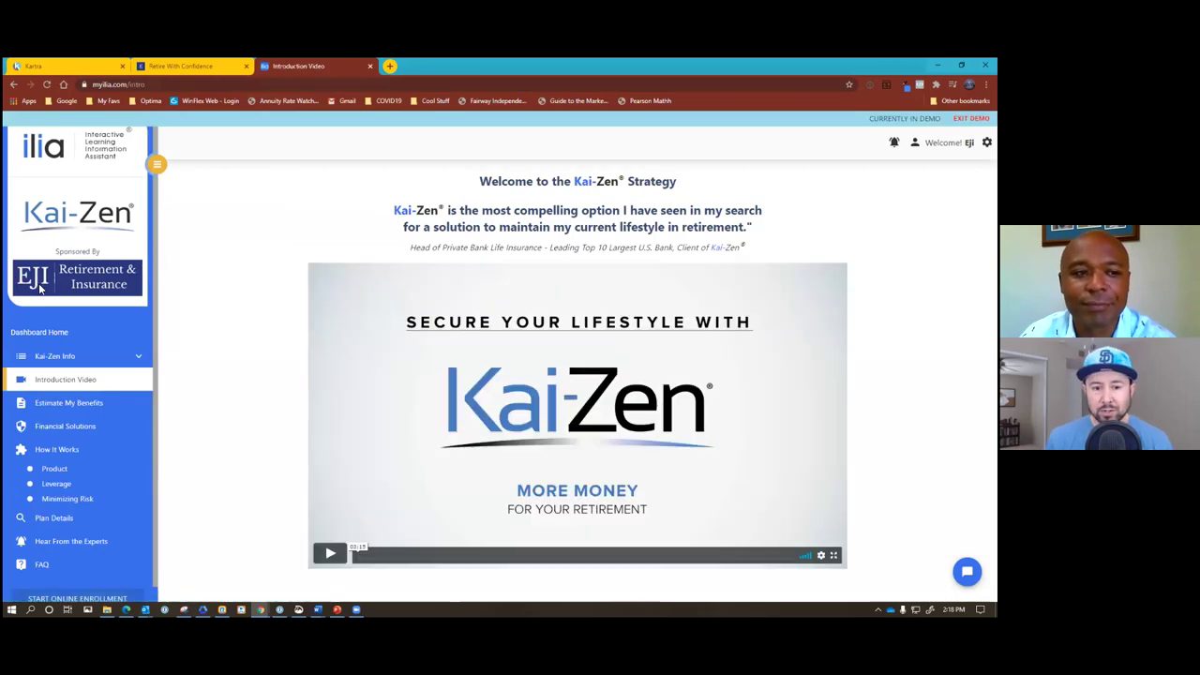
# Step: Compare the video on the Kartra page with the introduction video page in the ILIA client demo
pyautogui.click(75, 65)
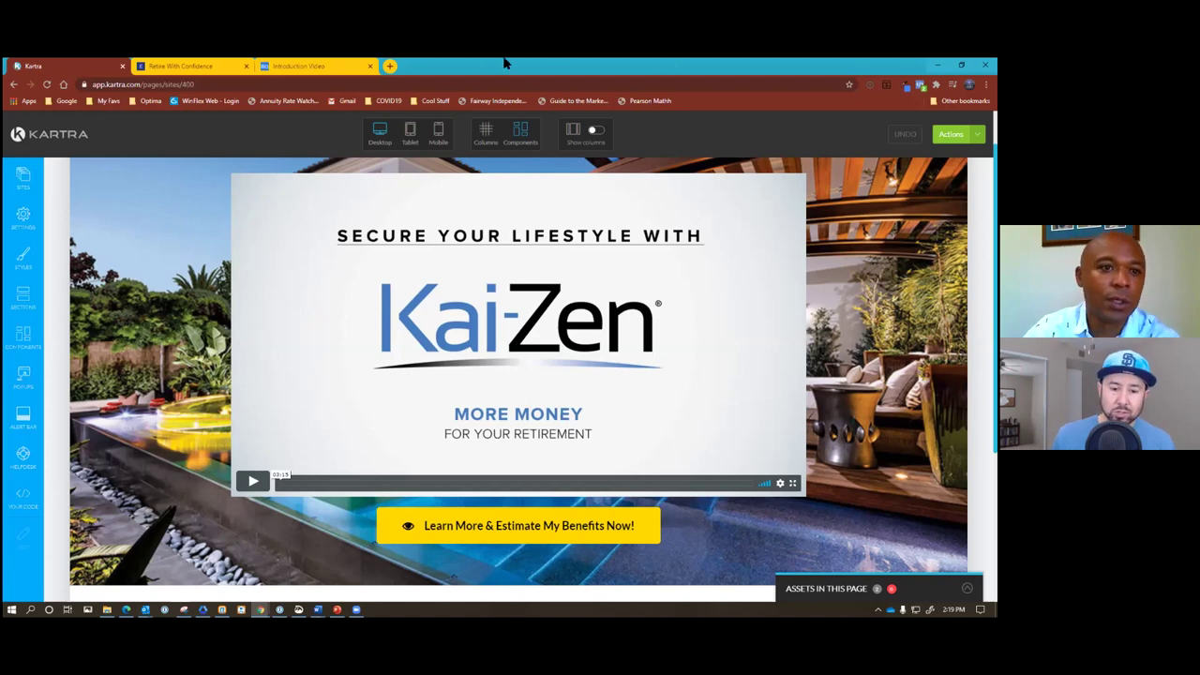
pyautogui.hotkey('ctrl', '3')
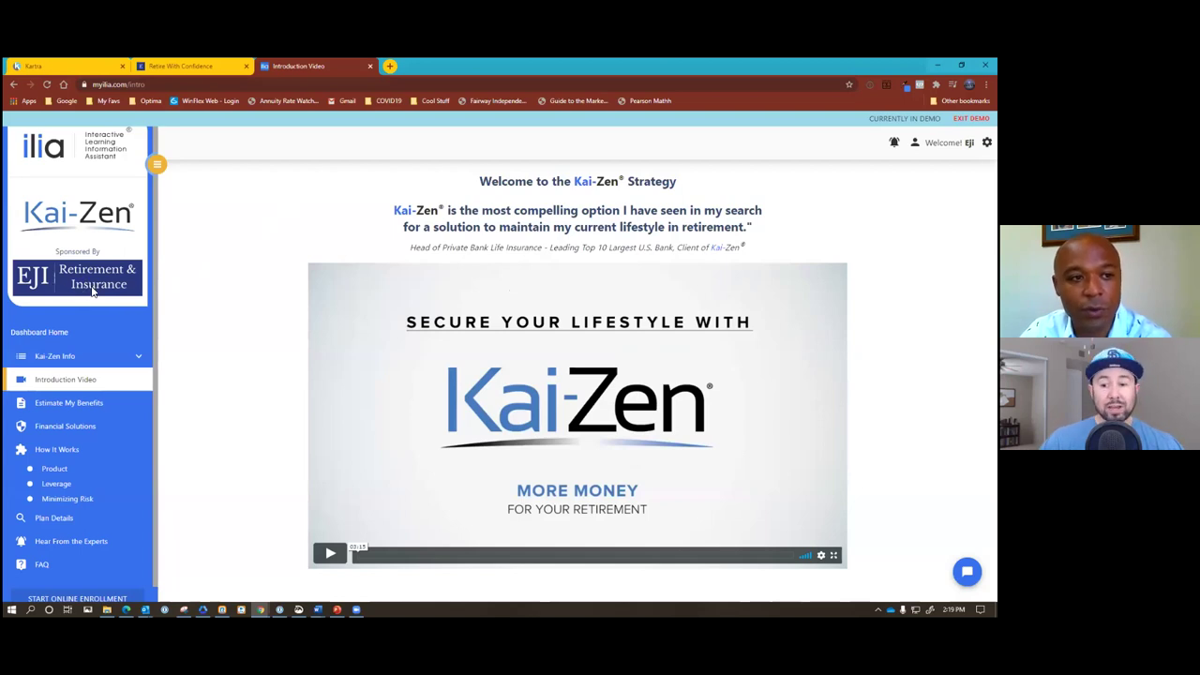
pyautogui.click(87, 70)
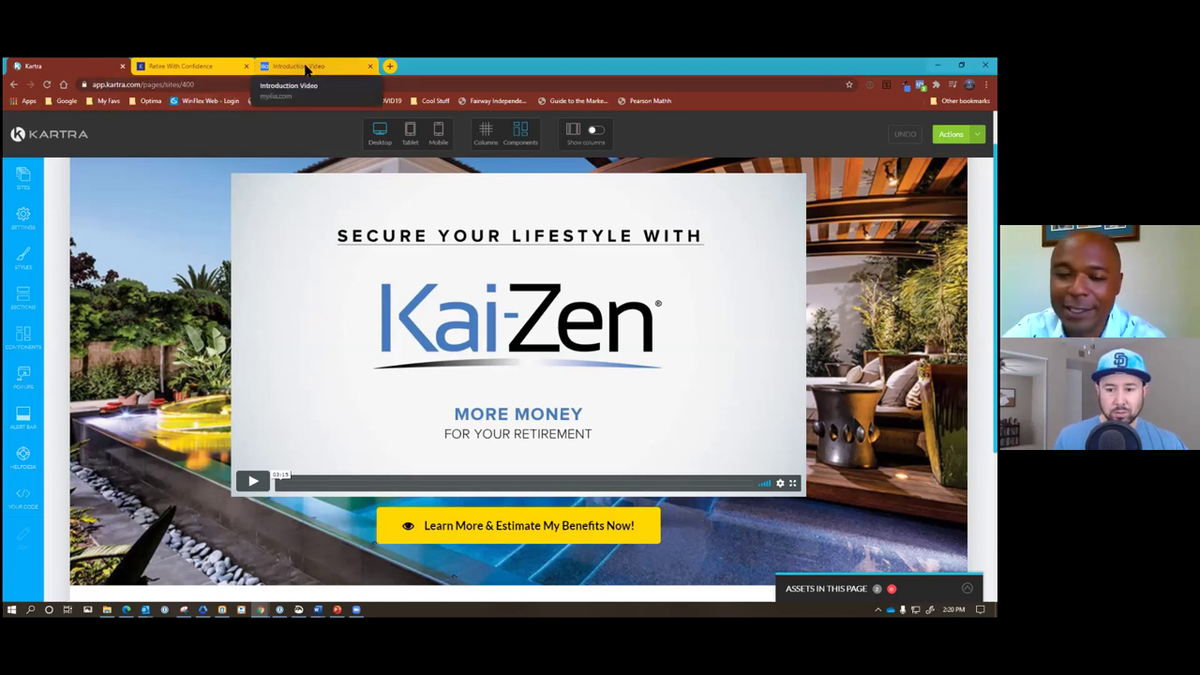
# Step: Bring up ILIA's new individual invitation form and review its participant contact fields
pyautogui.click(263, 64)
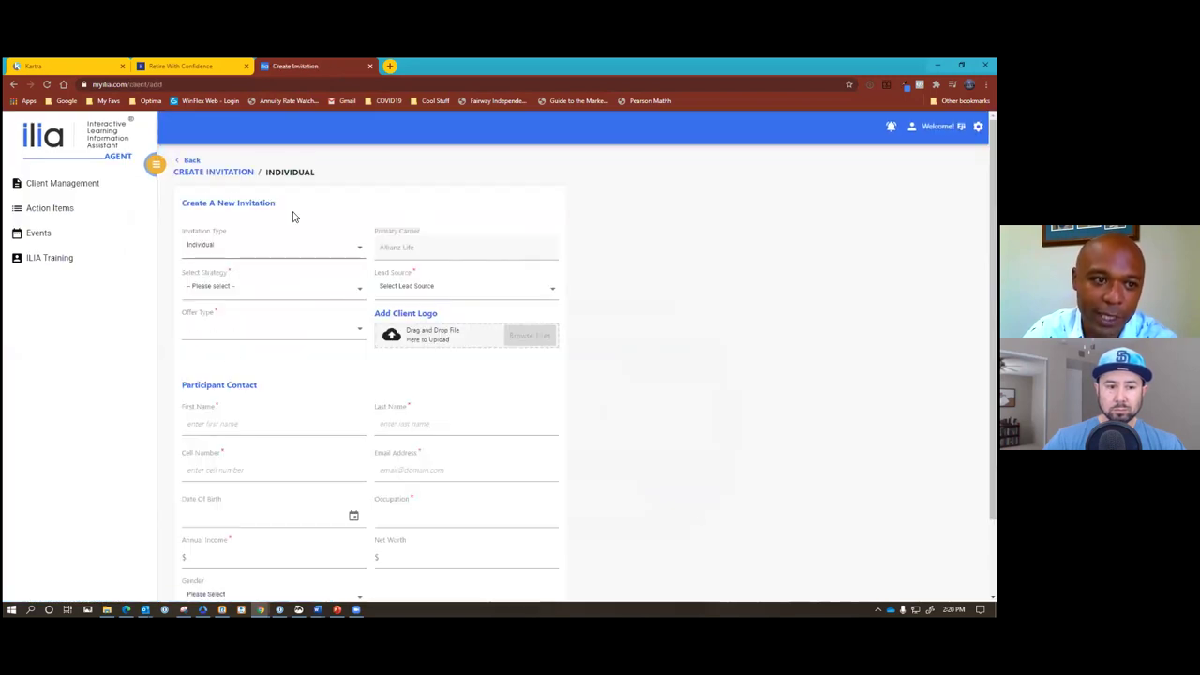
pyautogui.scroll(-1, 278, 462)
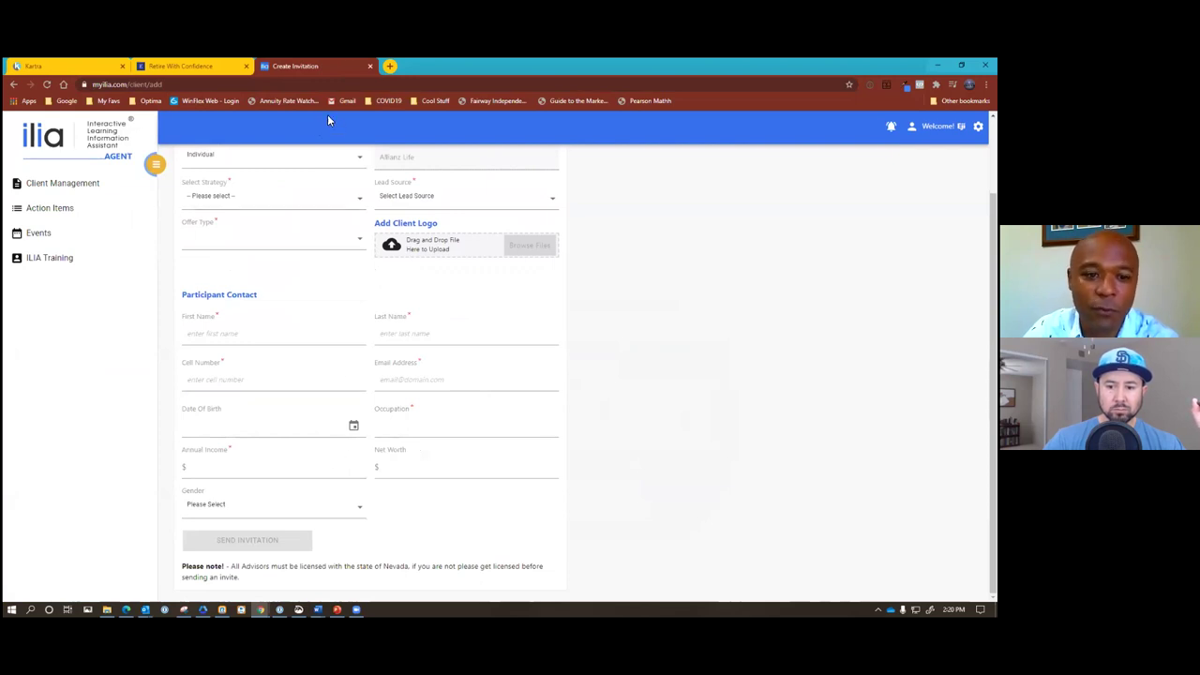
# Step: Return to the Kartra page editor and exit it to the Pages dashboard
pyautogui.click(93, 66)
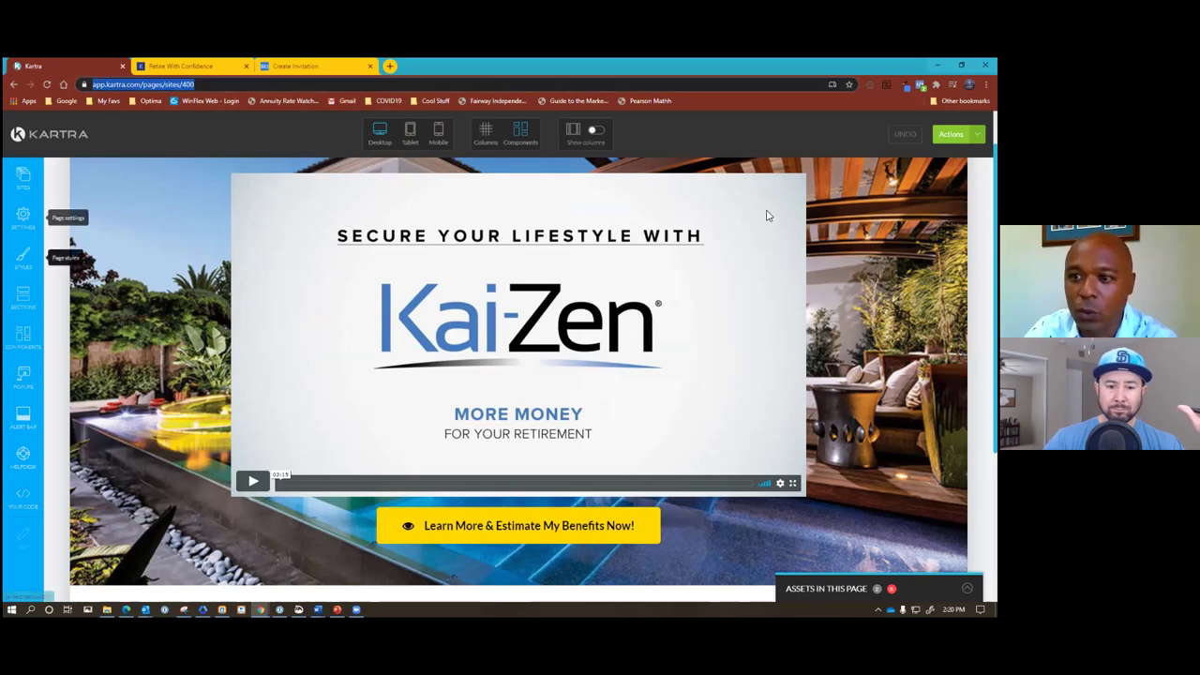
pyautogui.click(950, 134)
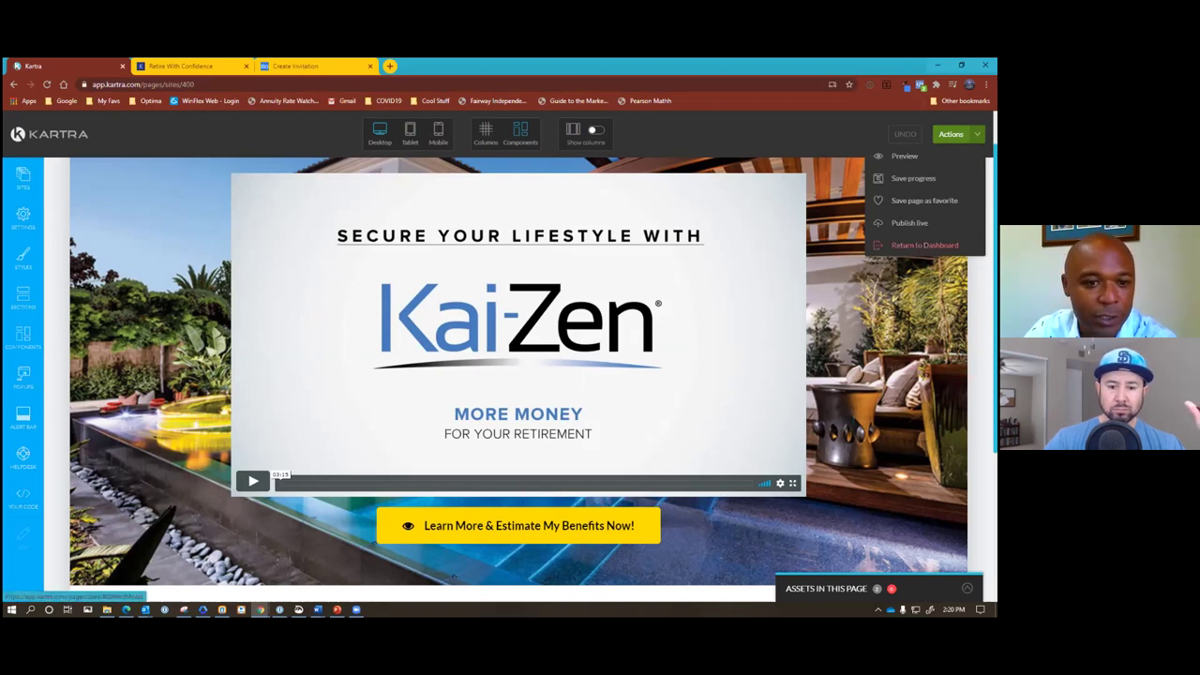
pyautogui.click(924, 244)
pyautogui.press('Return')
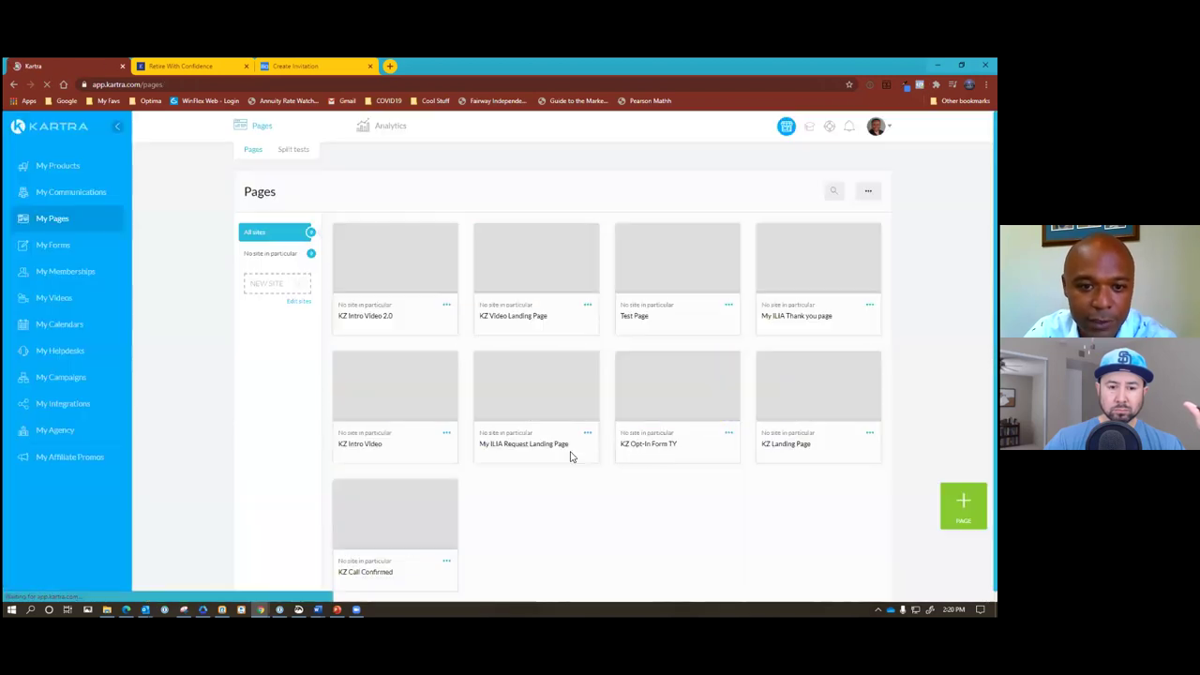
# Step: Open the My ILIA Thank you page for editing and review its invitation confirmation message and login instructions
pyautogui.moveTo(819, 263)
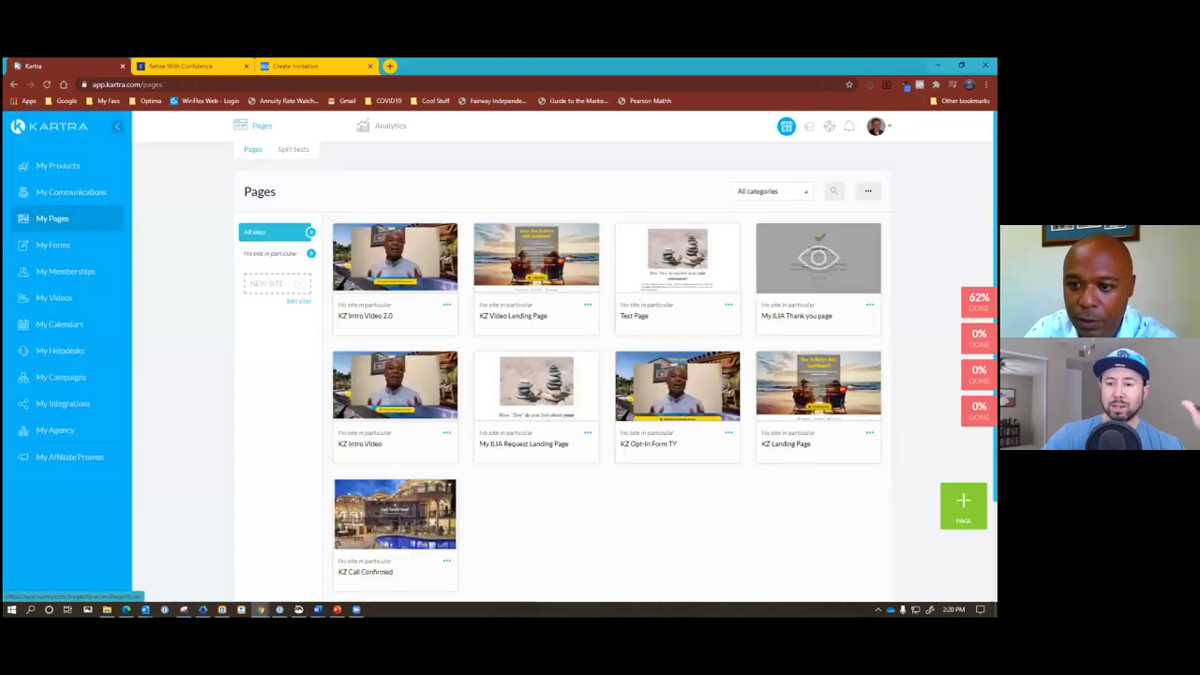
pyautogui.click(869, 305)
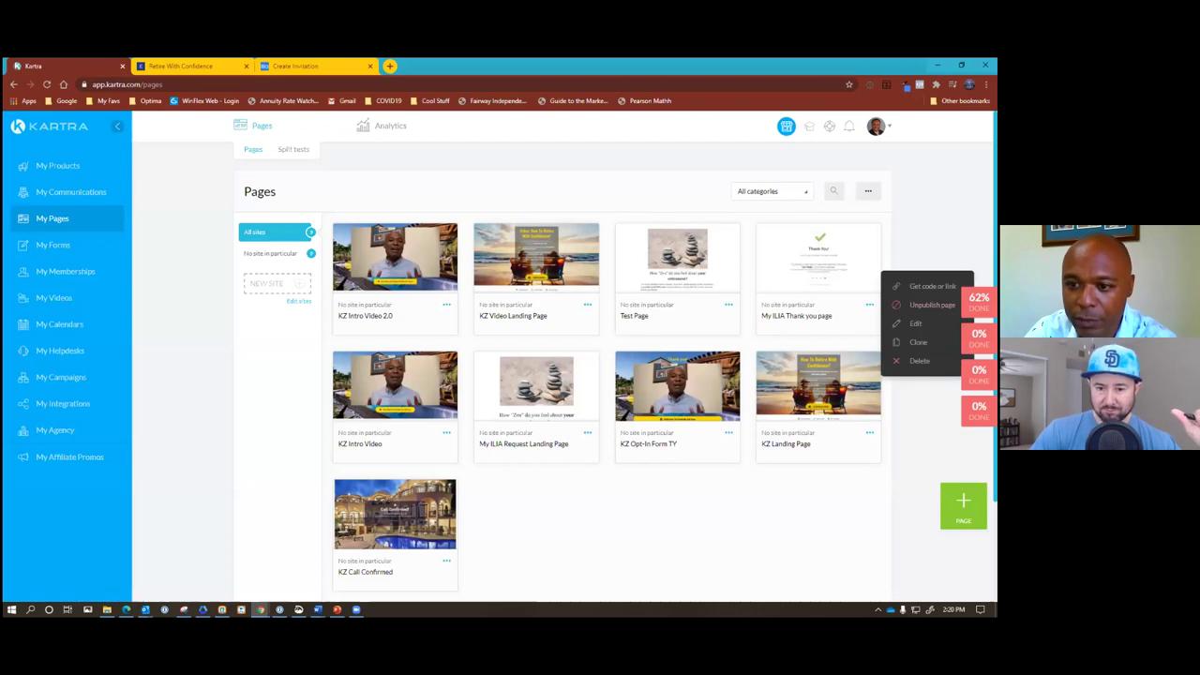
pyautogui.click(915, 323)
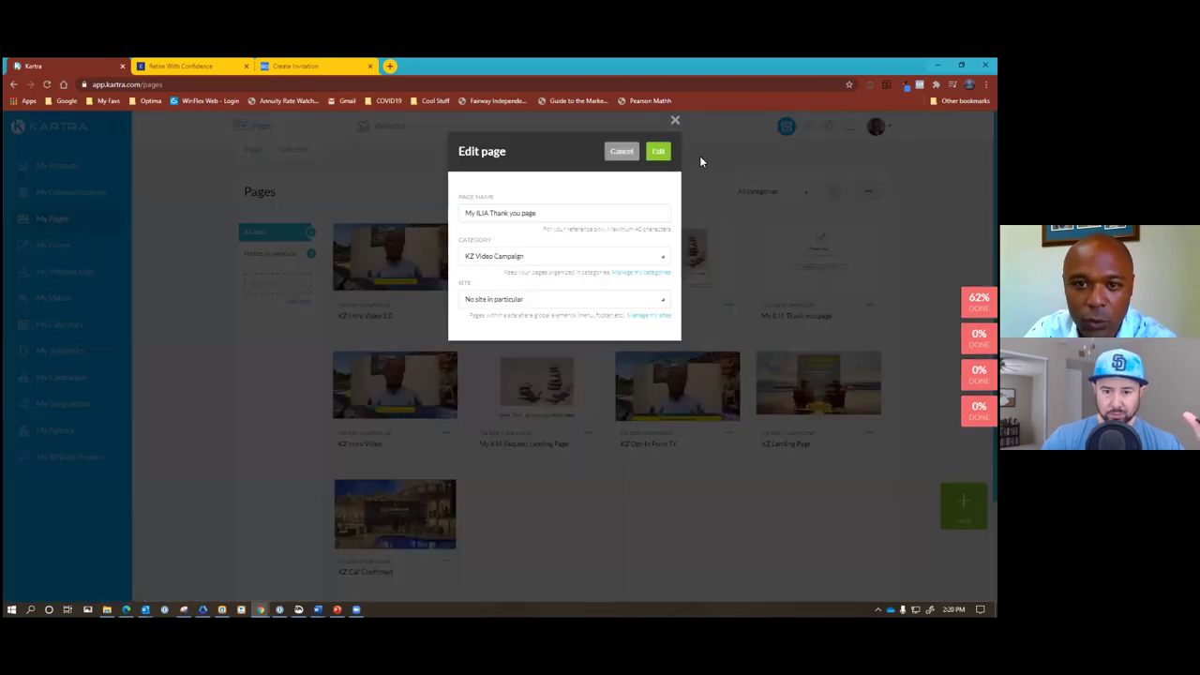
pyautogui.click(659, 151)
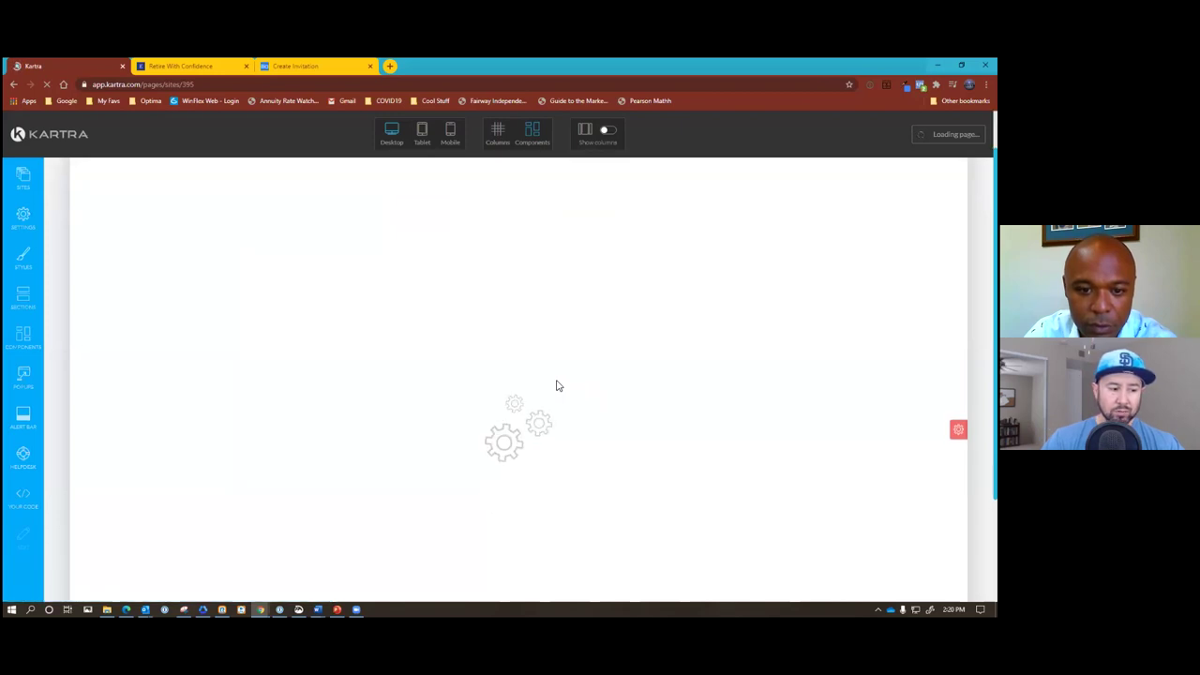
pyautogui.scroll(-2, 563, 386)
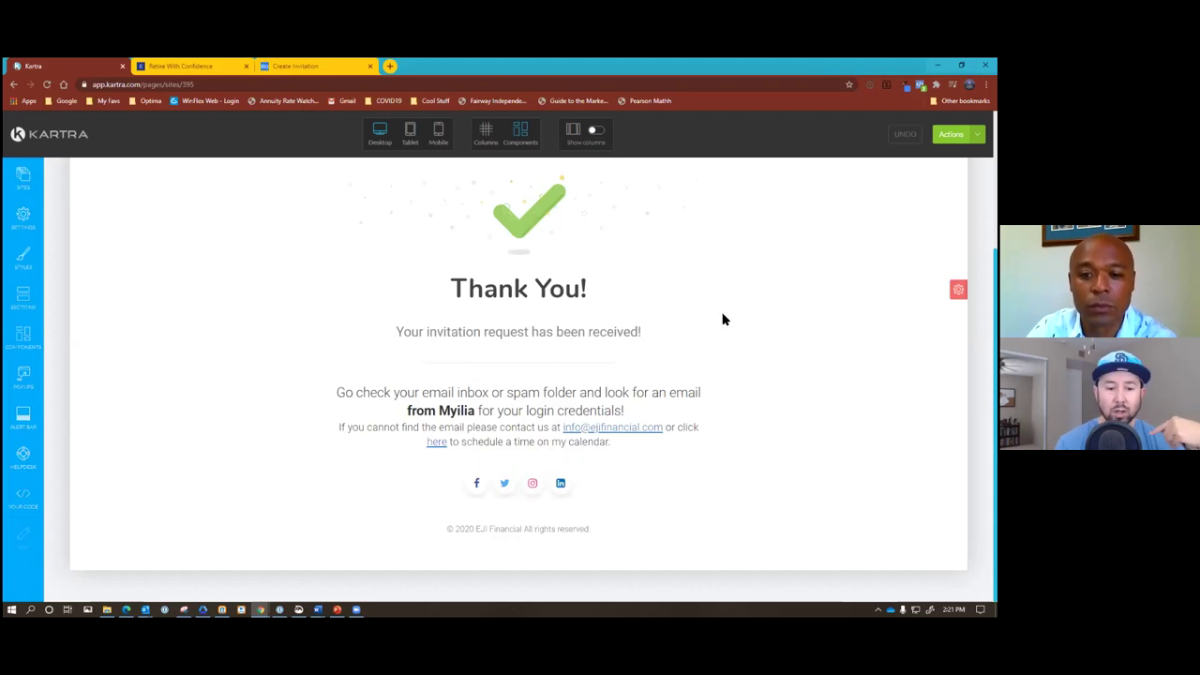
pyautogui.scroll(1, 723, 320)
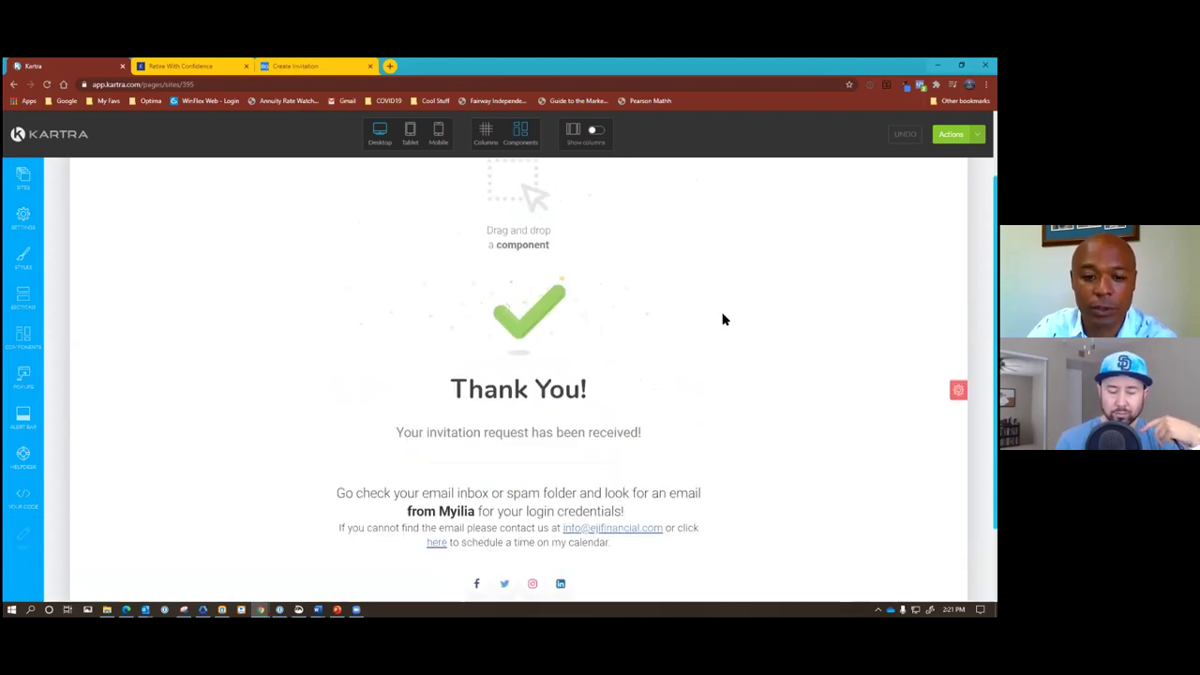
pyautogui.scroll(-1, 723, 319)
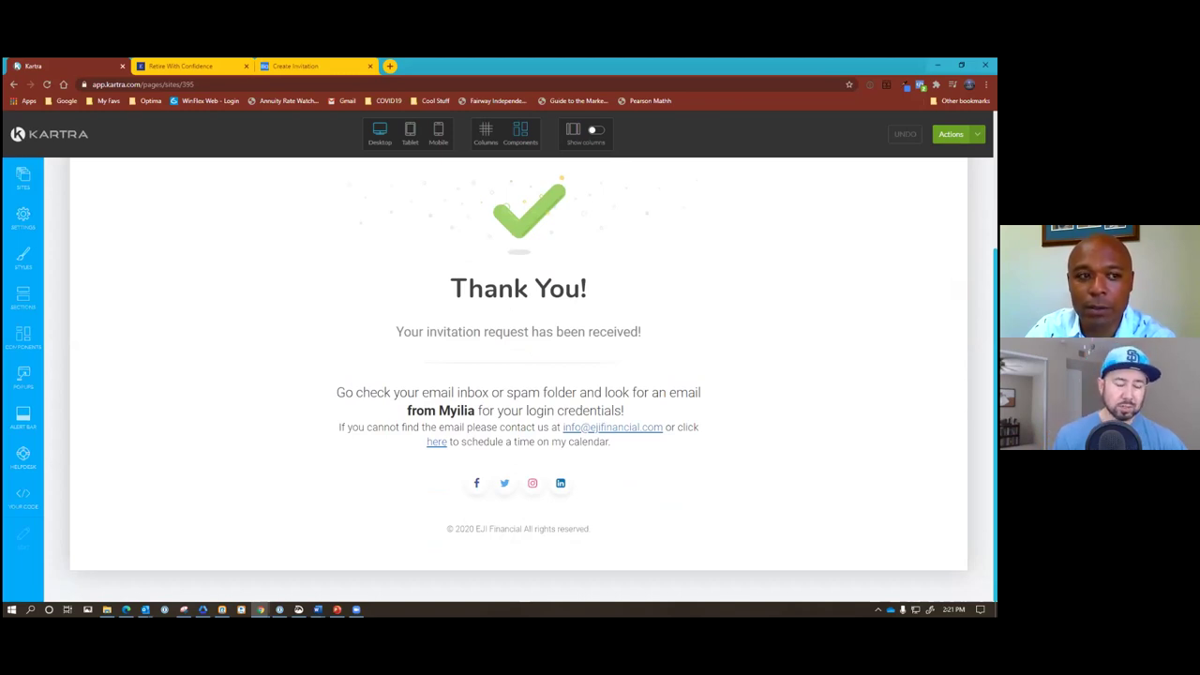
# Step: Exit to the Pages dashboard and filter the pages by the KZ Video Campaign category
pyautogui.click(950, 134)
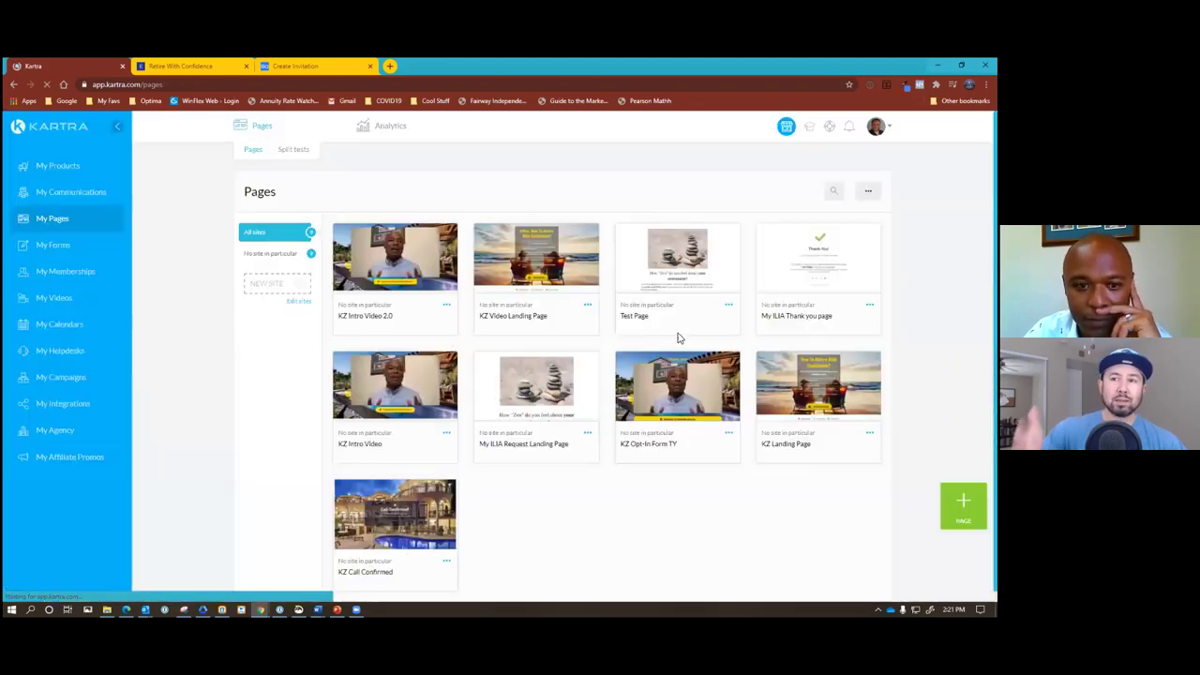
pyautogui.click(761, 191)
pyautogui.click(740, 266)
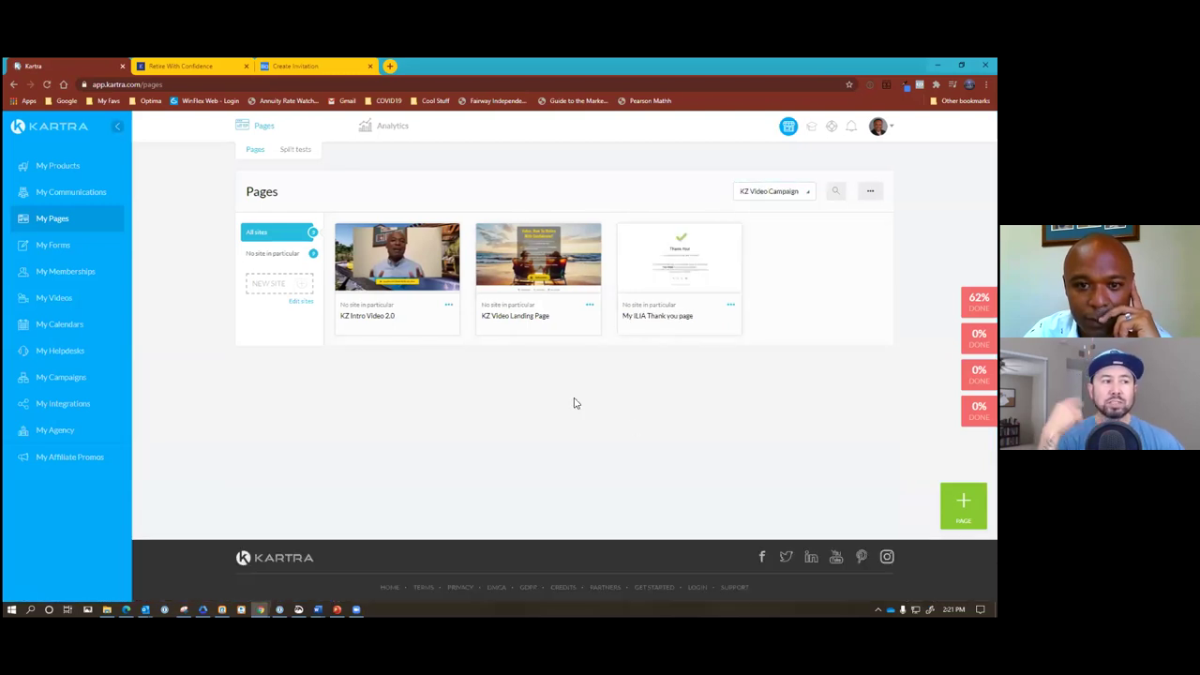
pyautogui.click(448, 306)
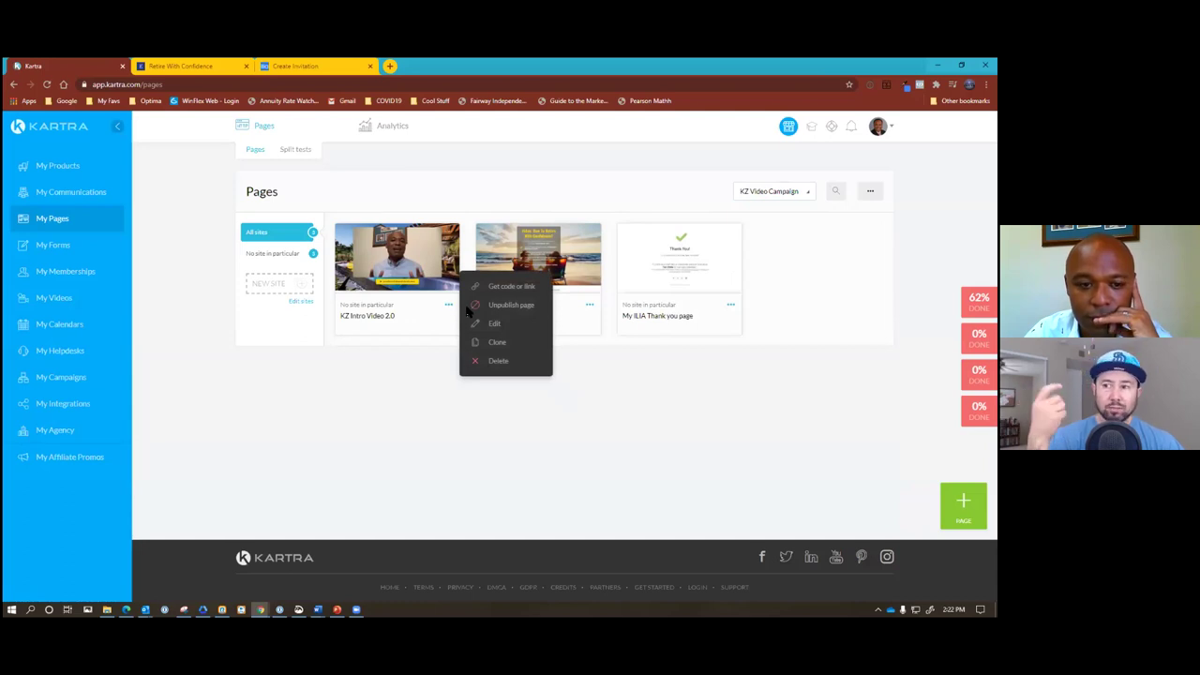
pyautogui.click(405, 426)
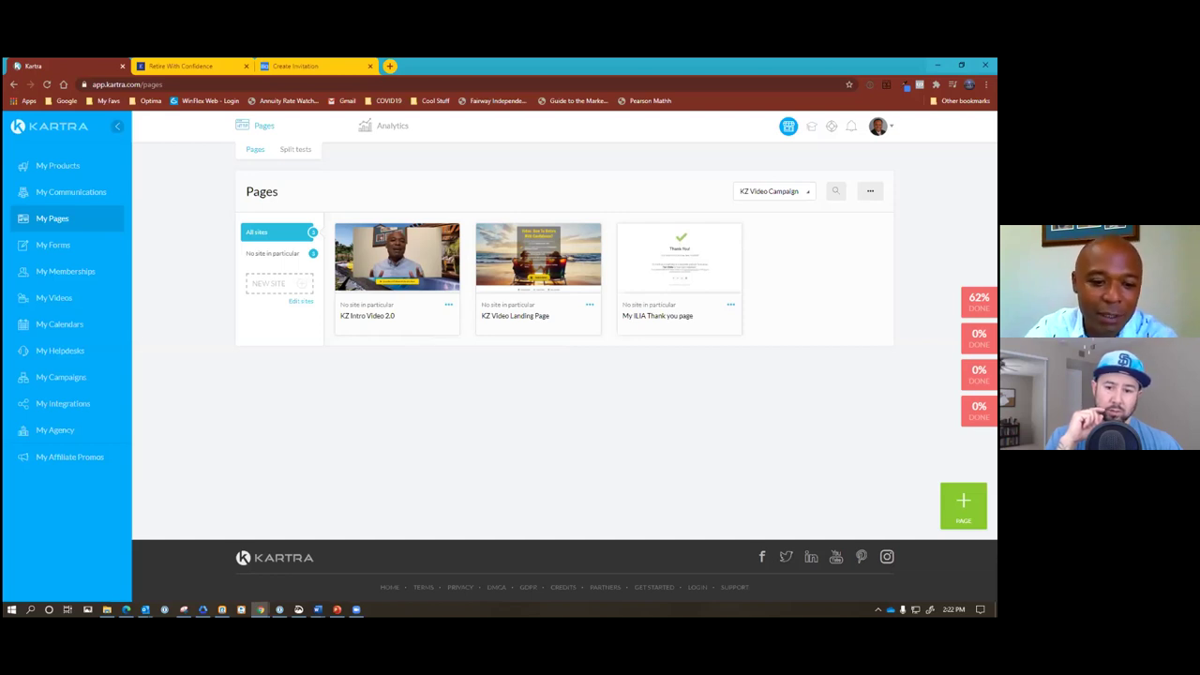
# Step: Switch to the ILIA_Kai-Zen_Email_Templates presentation in PowerPoint and review the email templates on slides 2 to 5
pyautogui.hotkey('alt', 'Tab')
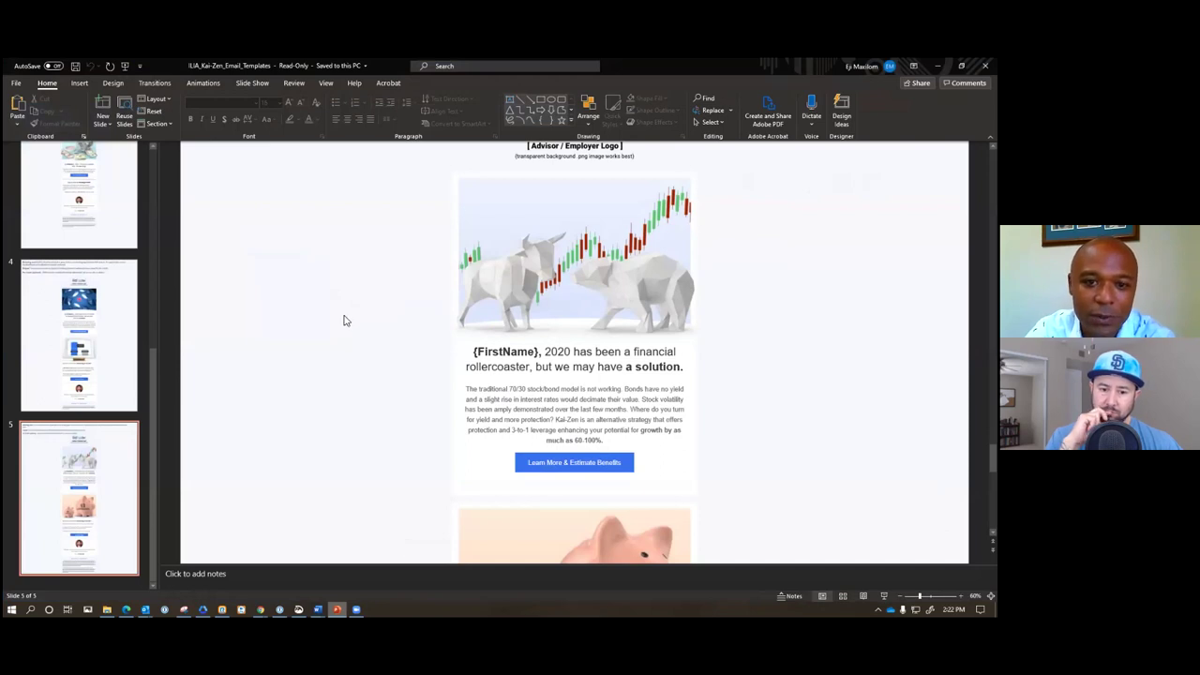
pyautogui.scroll(5, 345, 322)
pyautogui.scroll(2, 344, 321)
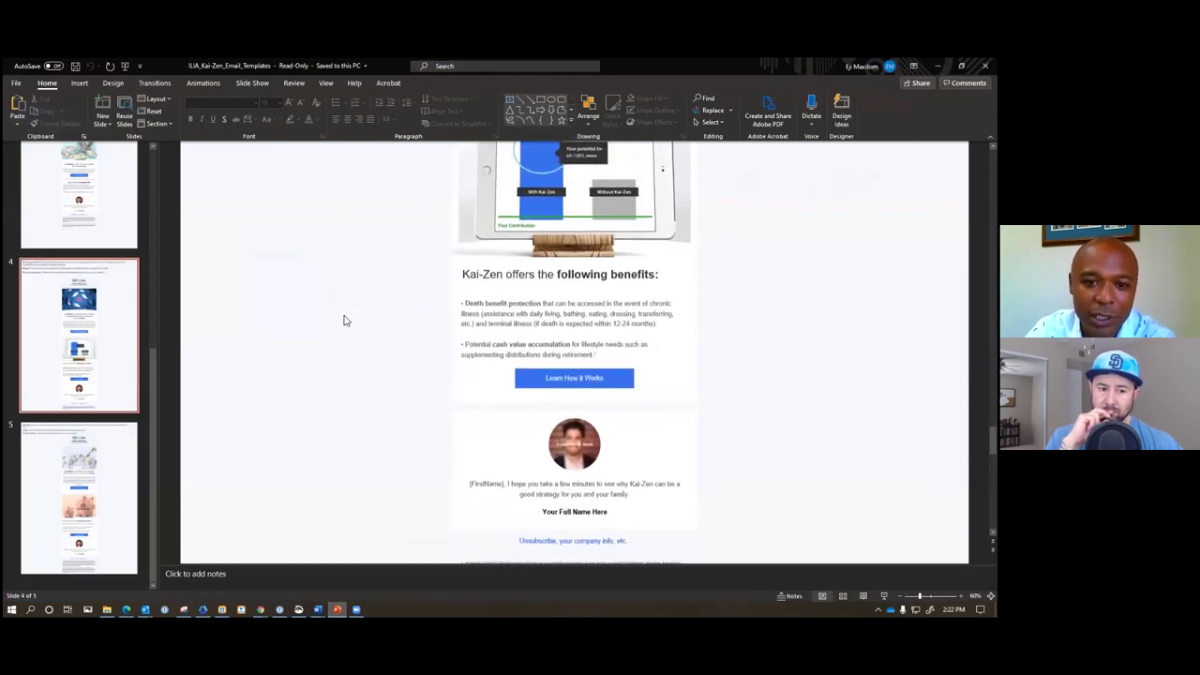
pyautogui.scroll(-2, 344, 321)
pyautogui.scroll(-3, 344, 321)
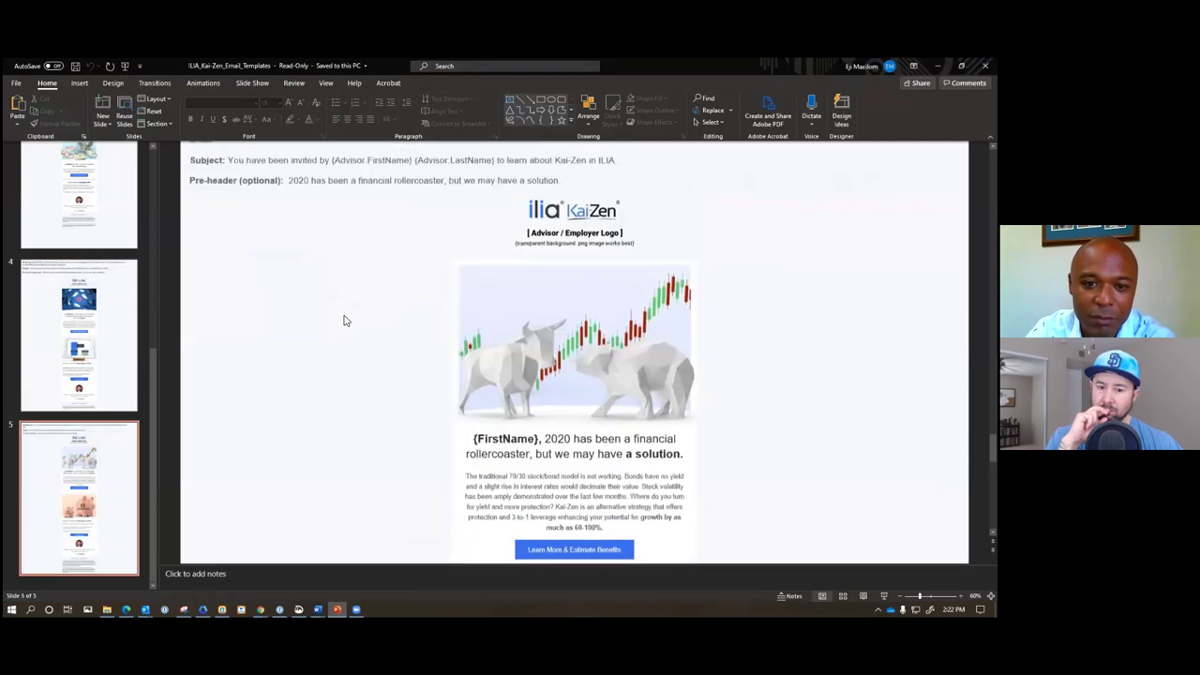
pyautogui.scroll(5, 344, 320)
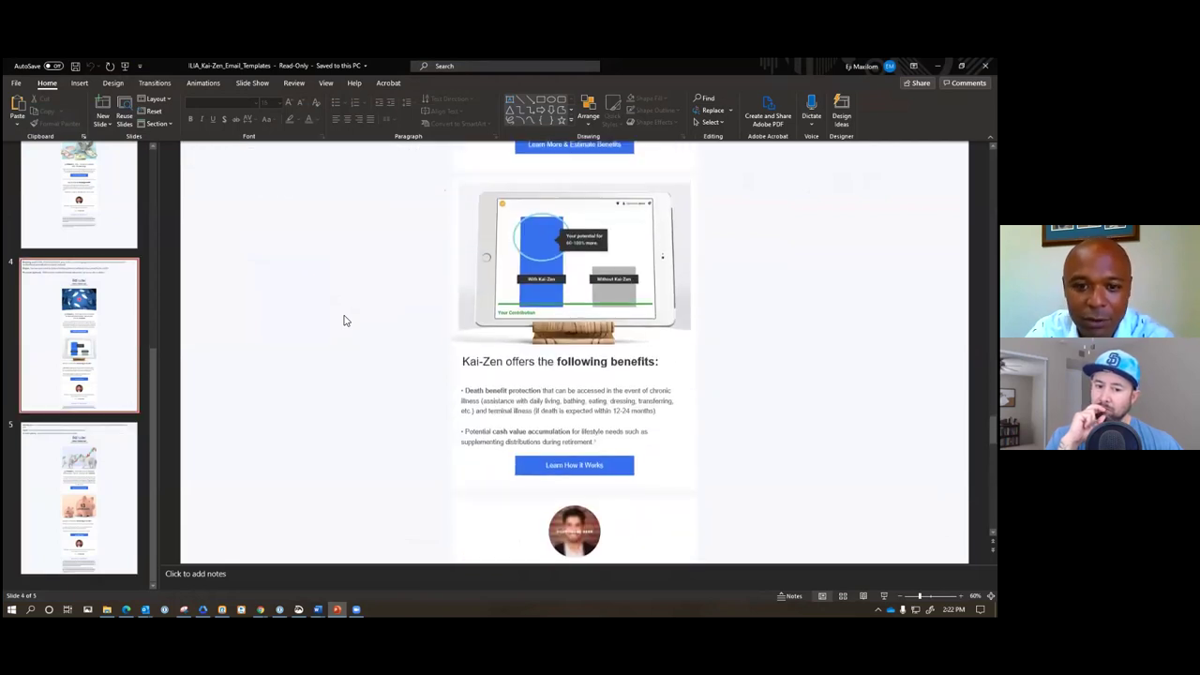
pyautogui.scroll(5, 344, 320)
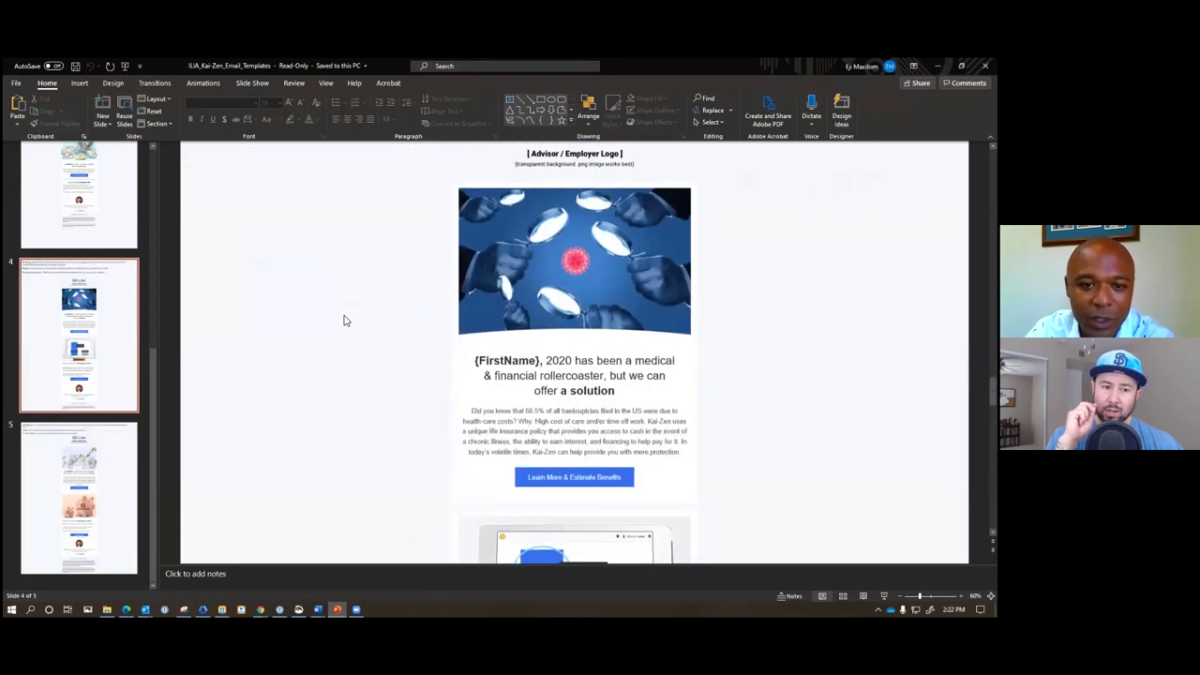
pyautogui.scroll(5, 344, 320)
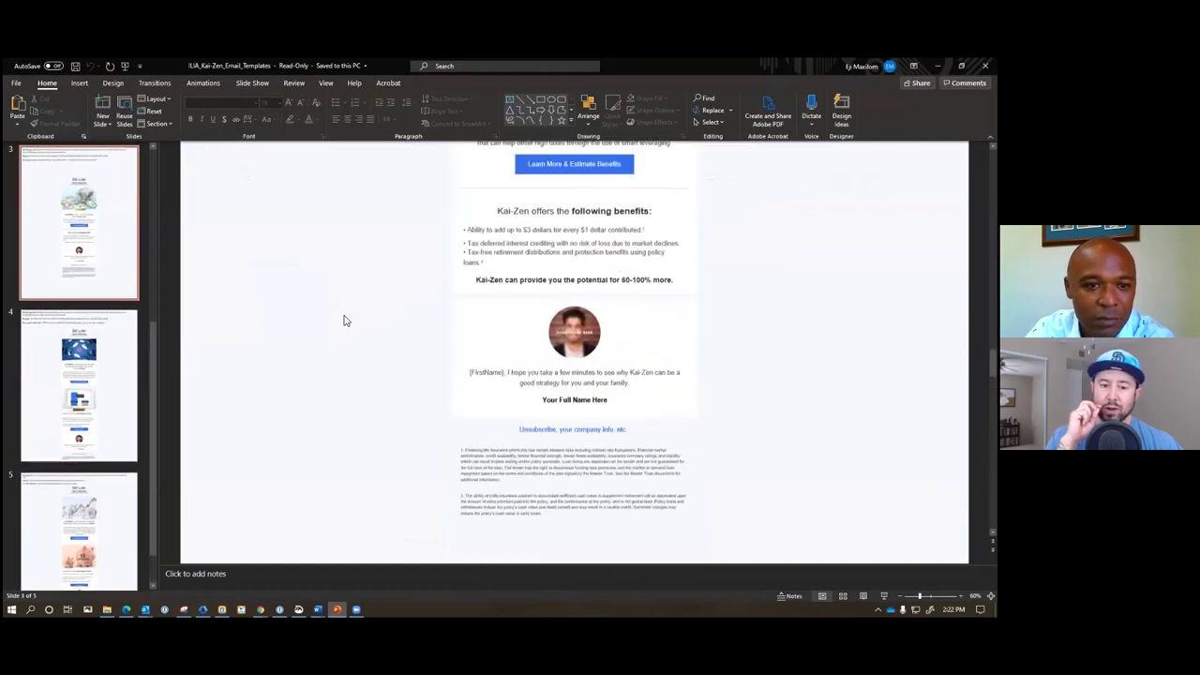
pyautogui.moveTo(153, 347); pyautogui.dragTo(157, 165)
pyautogui.click(82, 365)
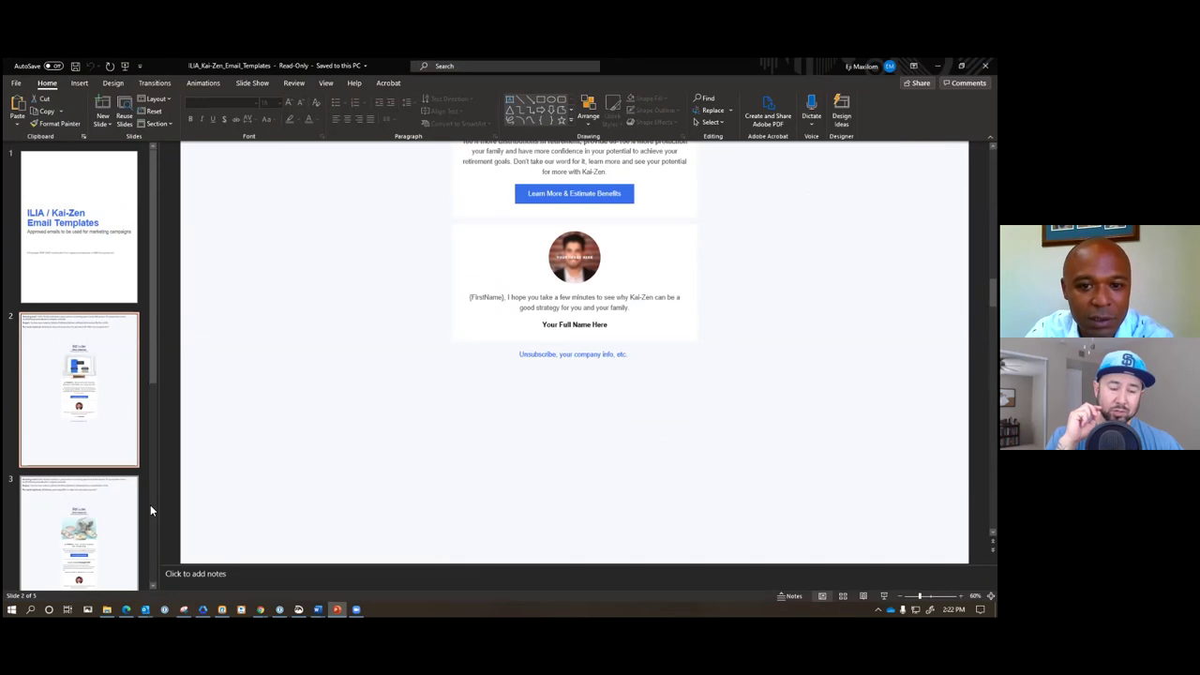
pyautogui.scroll(3, 331, 392)
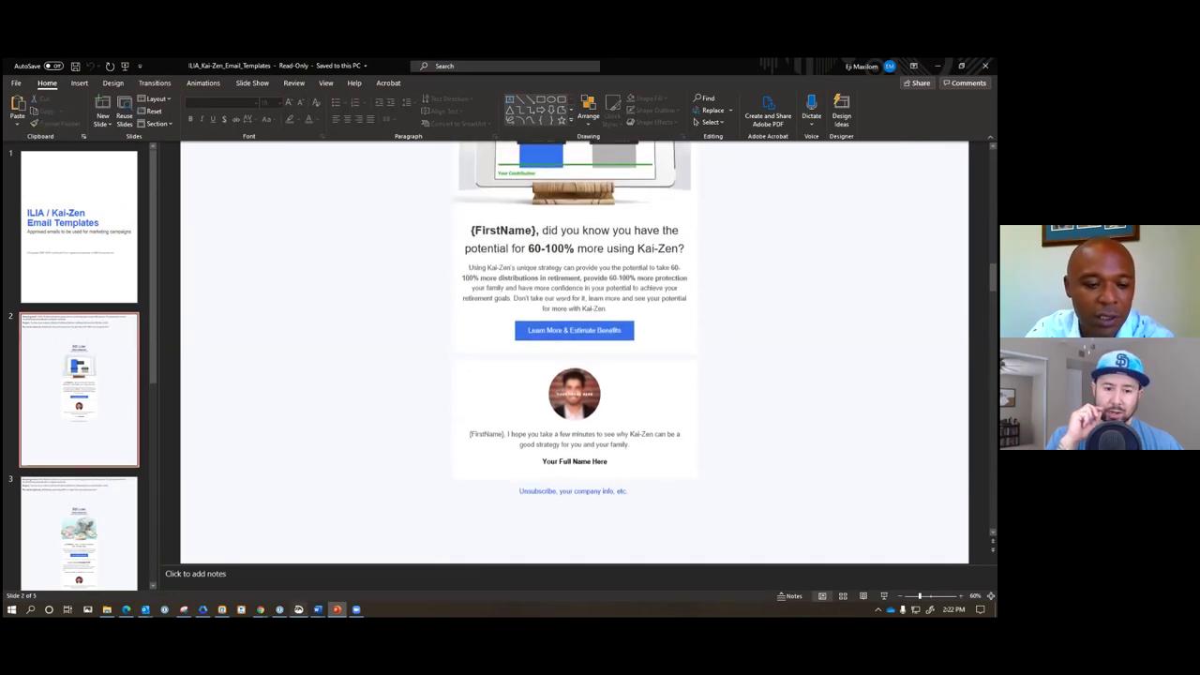
# Step: Switch back to Kartra in Chrome, open the KZ Intro Video 2.0 page for editing and review its video and call-to-action button
pyautogui.moveTo(261, 609)
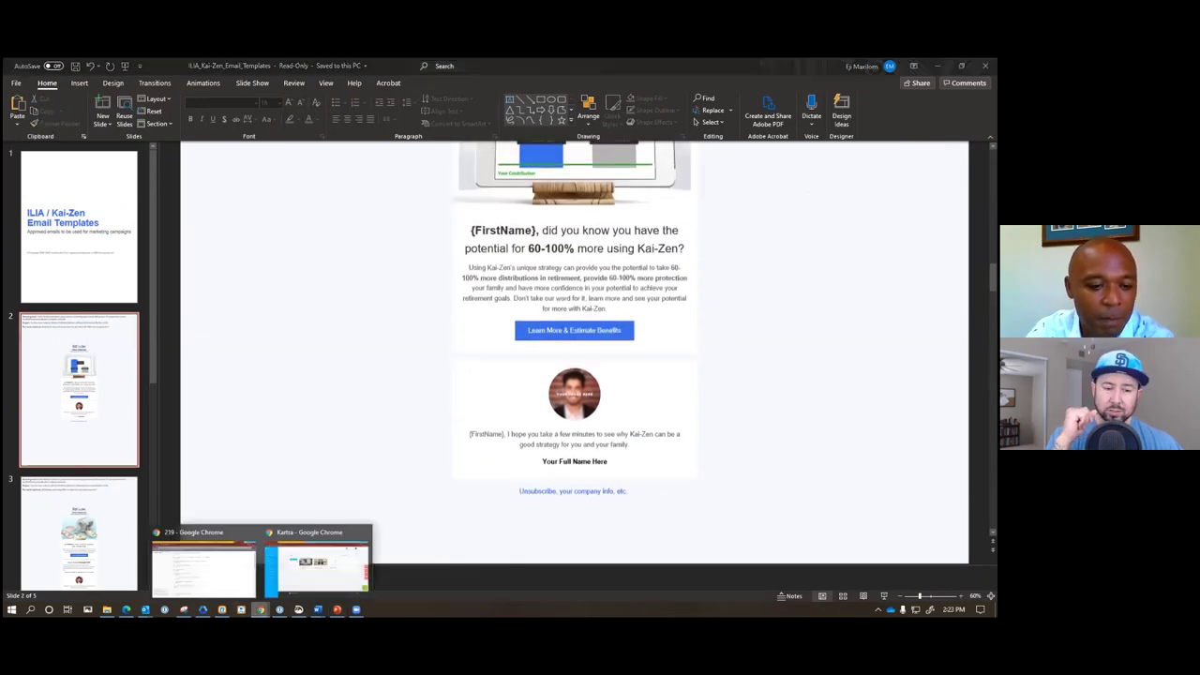
pyautogui.click(305, 581)
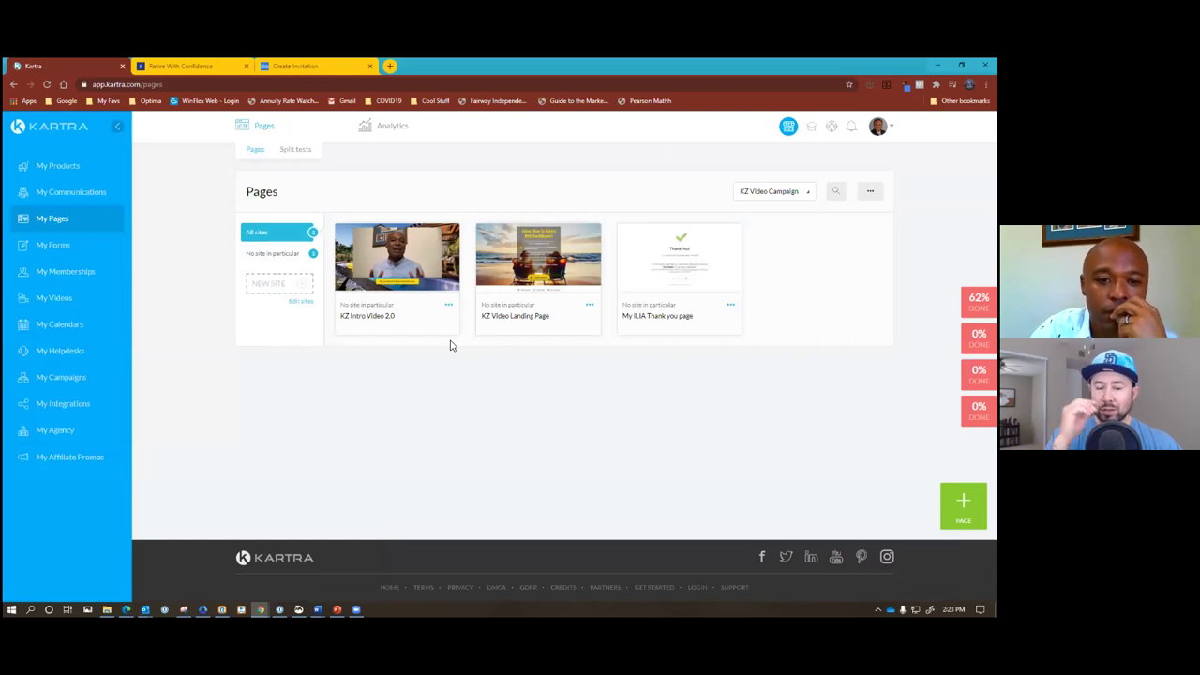
pyautogui.click(448, 304)
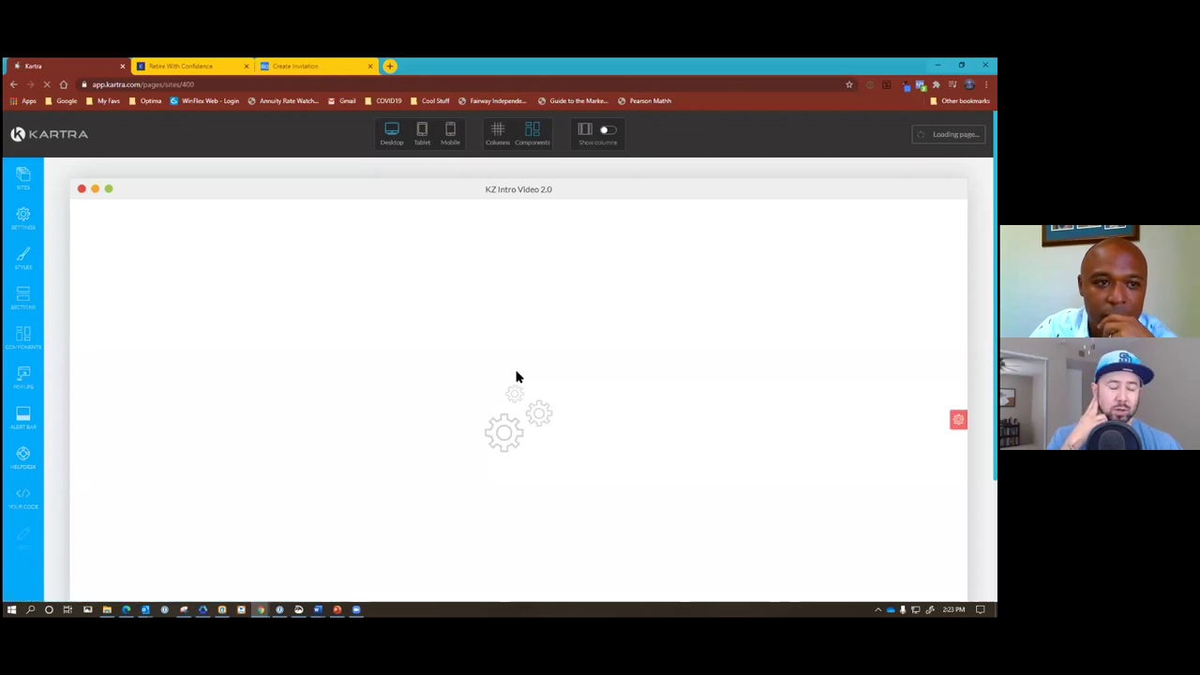
pyautogui.scroll(-2, 515, 377)
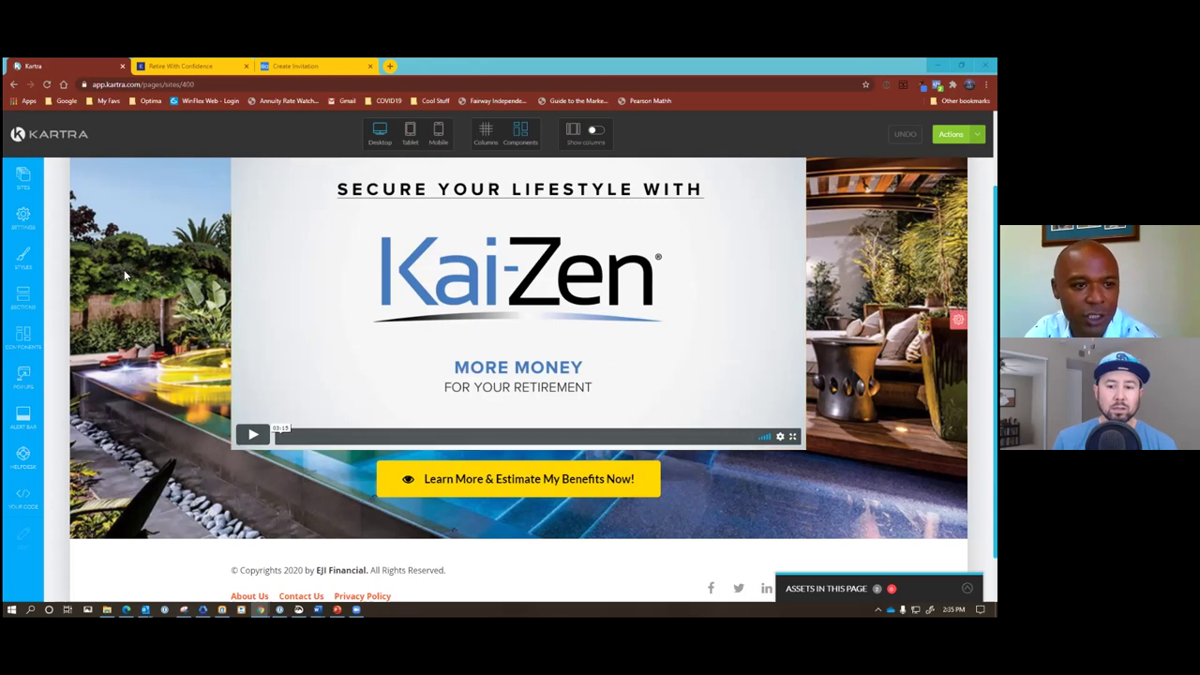
pyautogui.scroll(1, 136, 270)
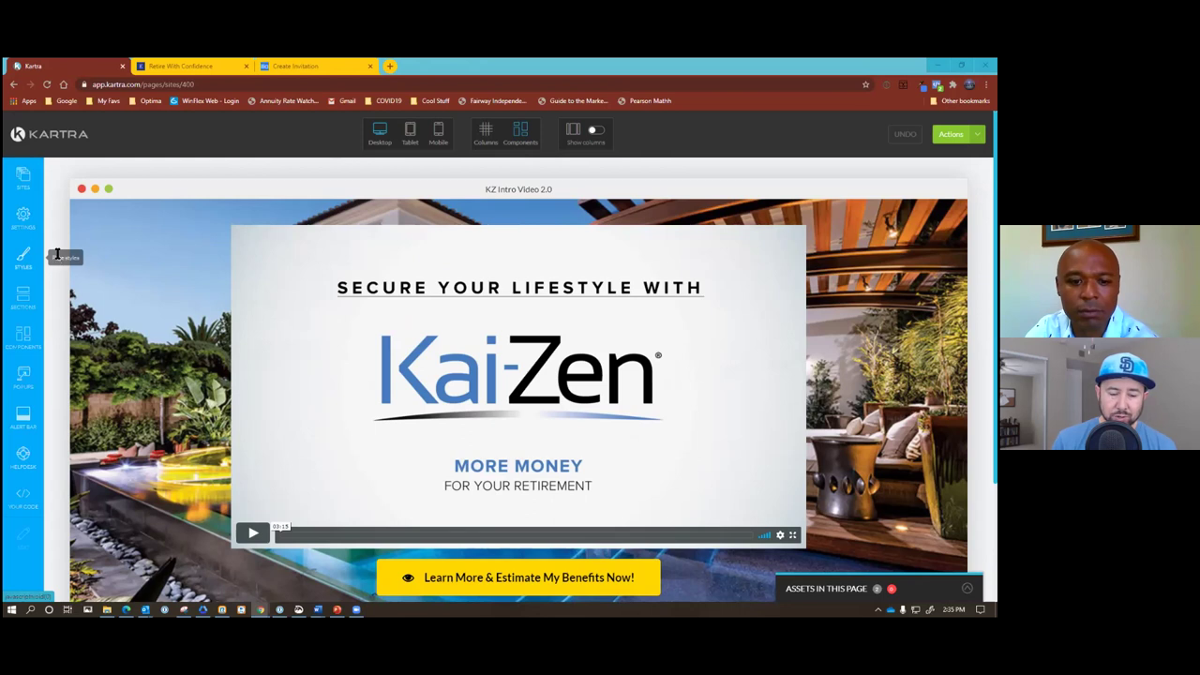
pyautogui.scroll(-1, 59, 260)
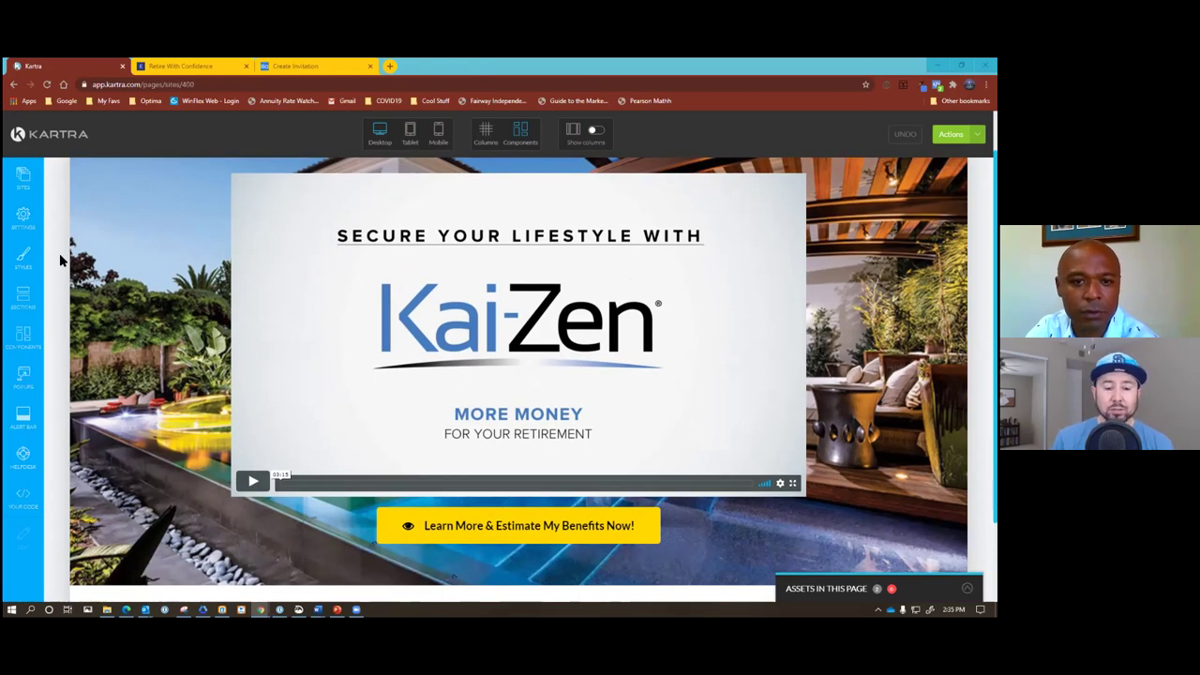
pyautogui.moveTo(303, 345)
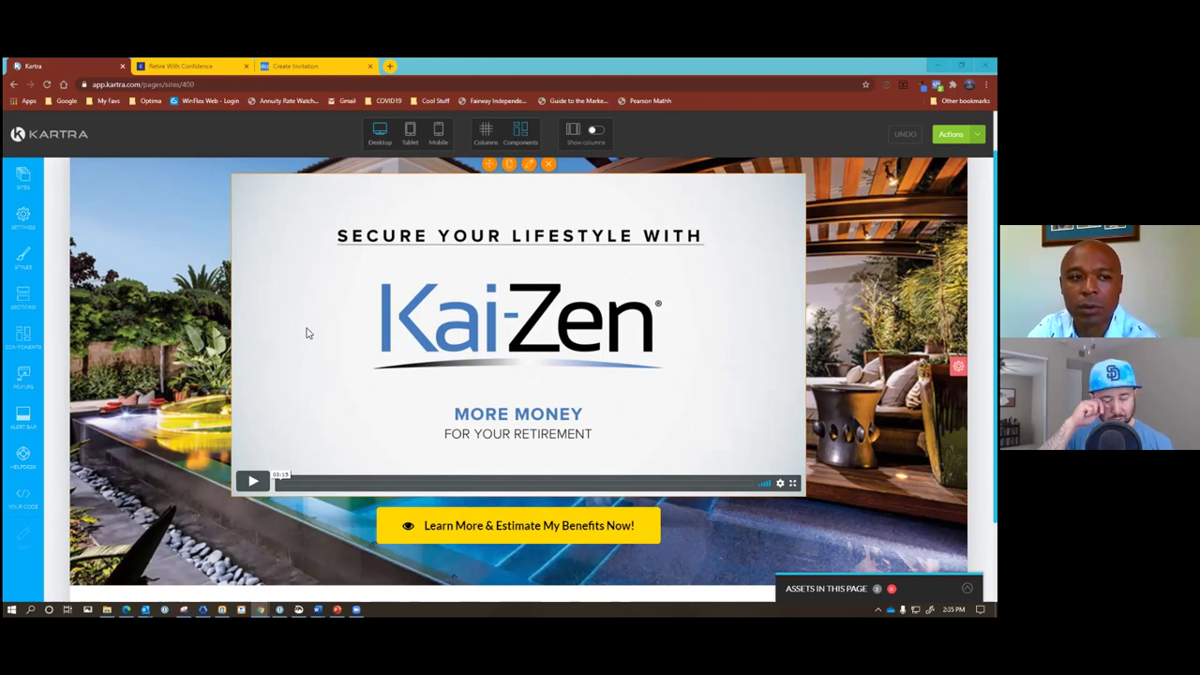
# Step: Exit the KZ Intro Video 2.0 page editor to the Pages dashboard
pyautogui.click(950, 134)
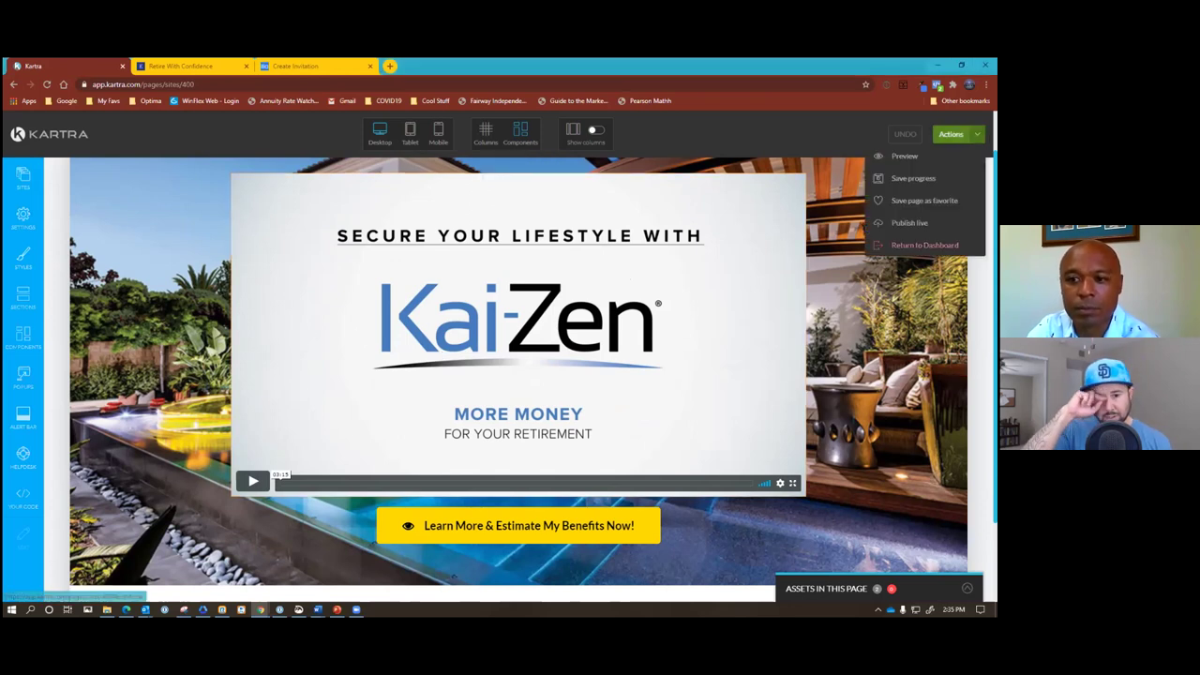
pyautogui.click(927, 240)
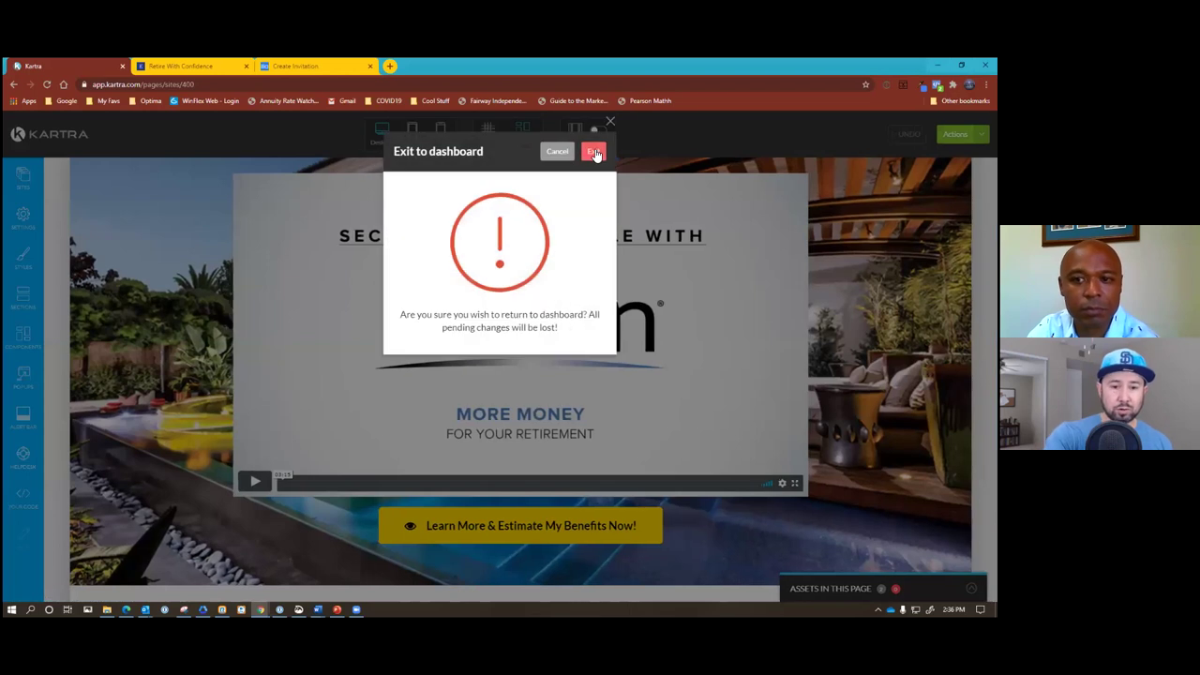
pyautogui.click(594, 151)
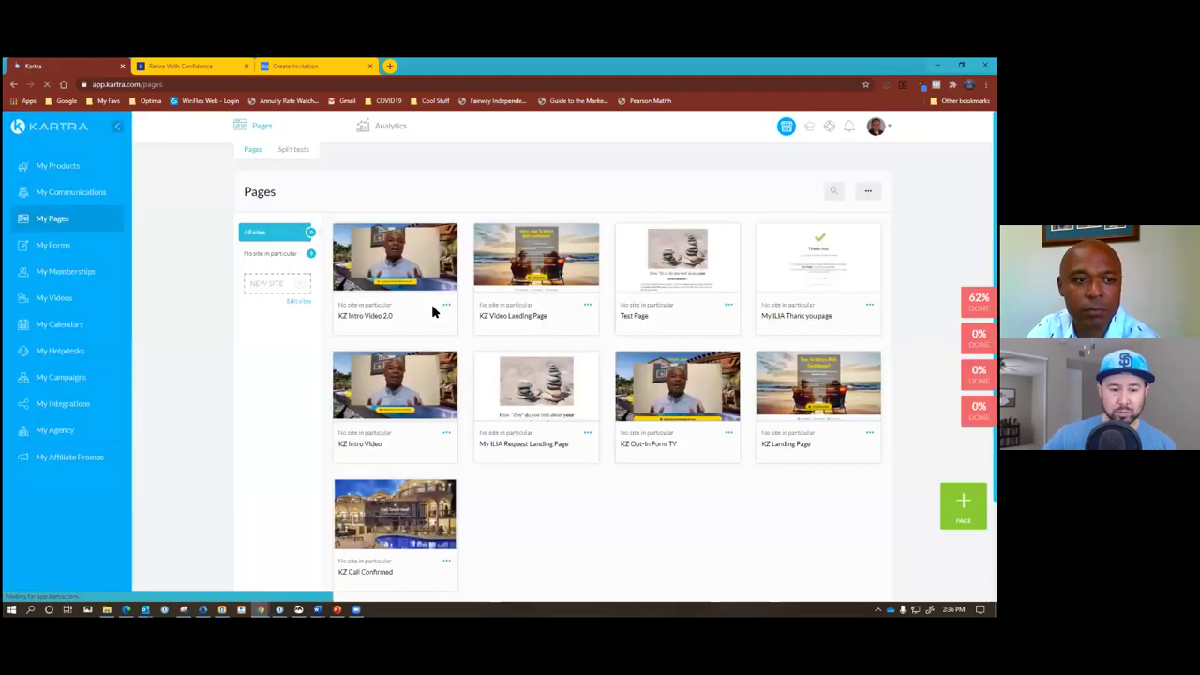
# Step: Go to the video library and open the KZ Thank you video for editing
pyautogui.click(67, 197)
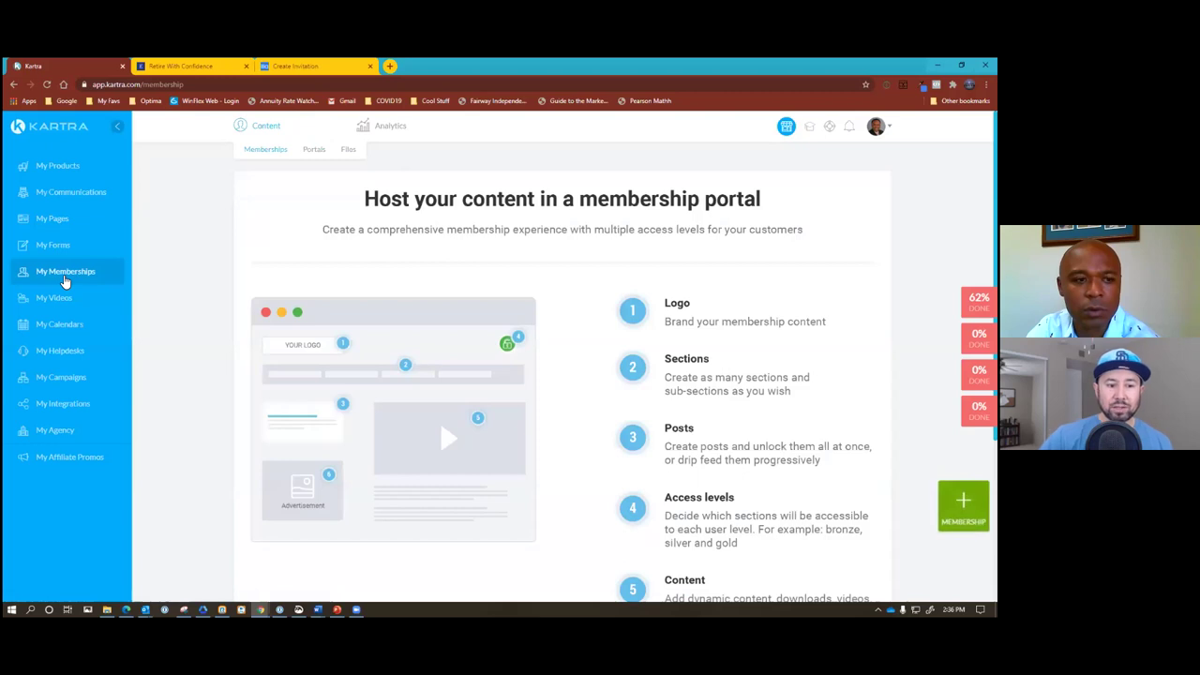
pyautogui.click(58, 309)
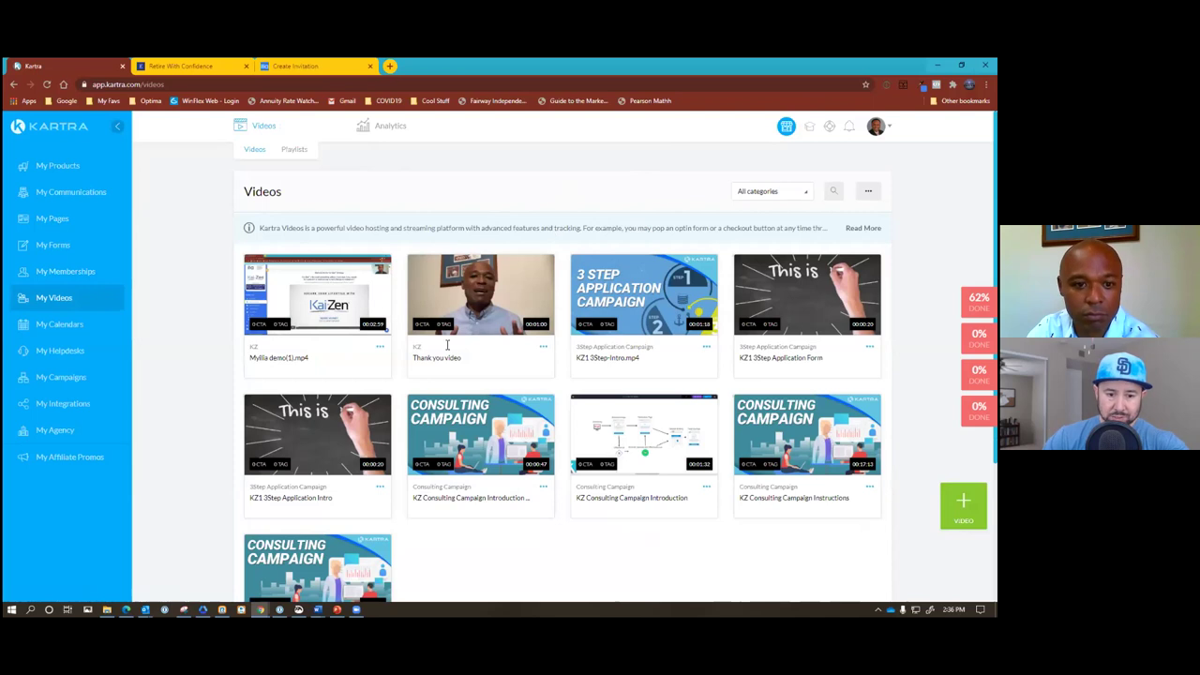
pyautogui.click(544, 348)
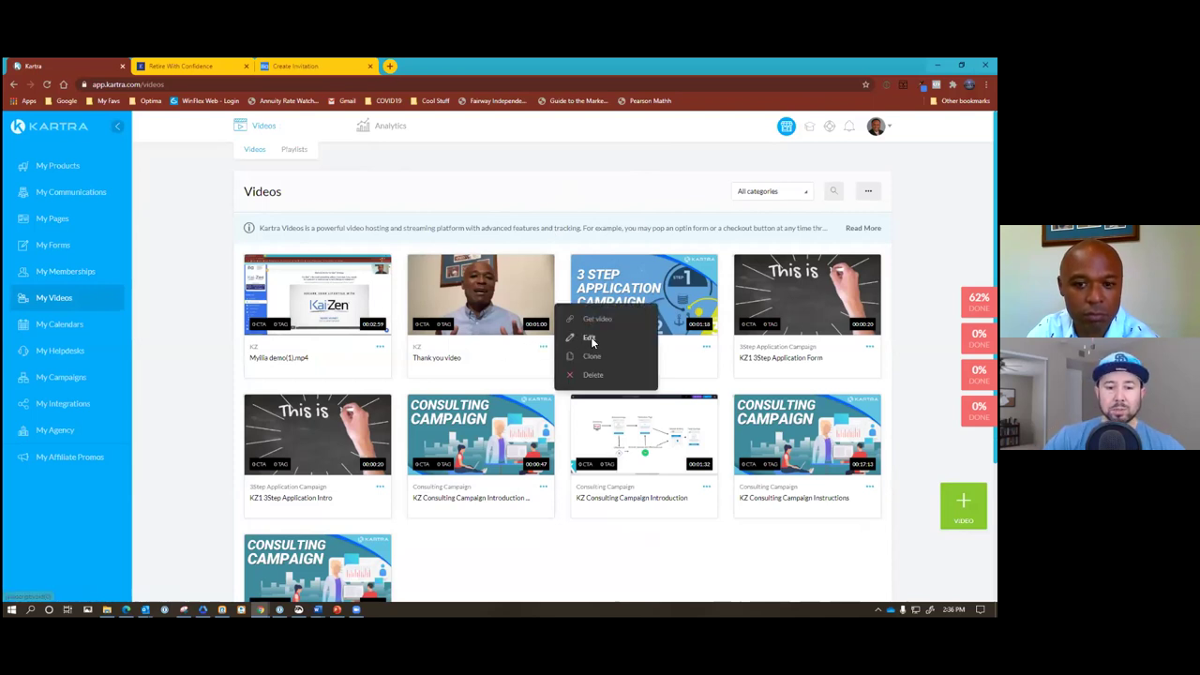
pyautogui.click(590, 336)
pyautogui.click(697, 153)
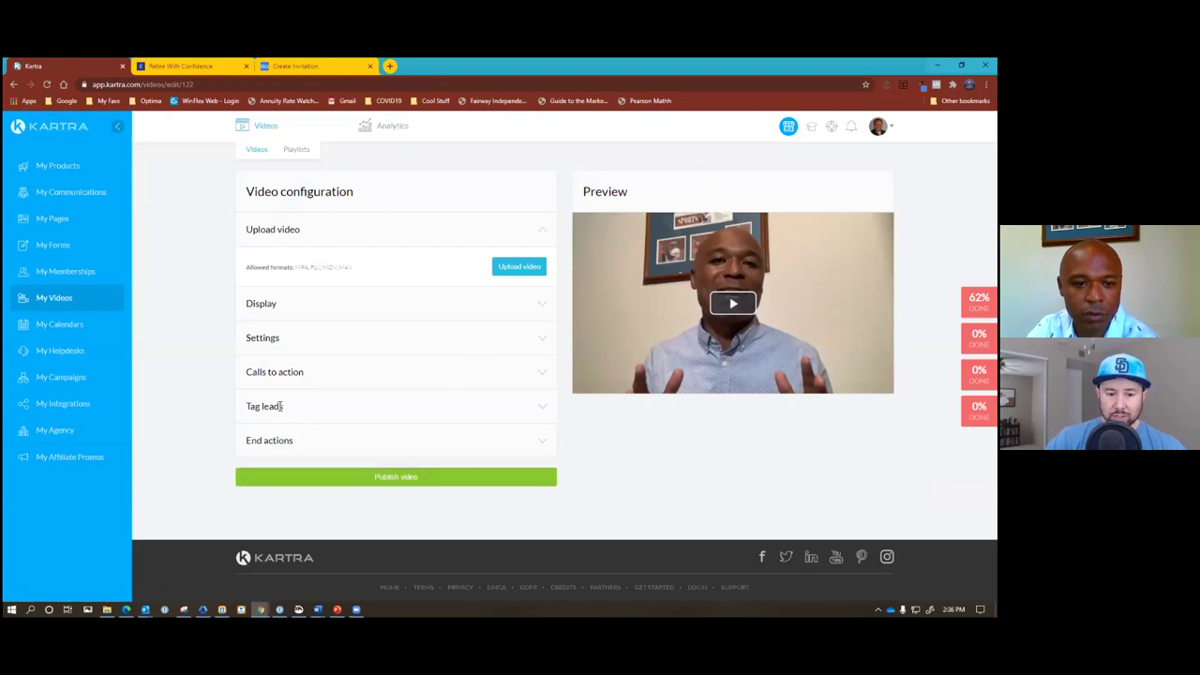
# Step: Start a new lead tag for the video, assigned at a time through the video with a 2-minute time stamp
pyautogui.click(541, 406)
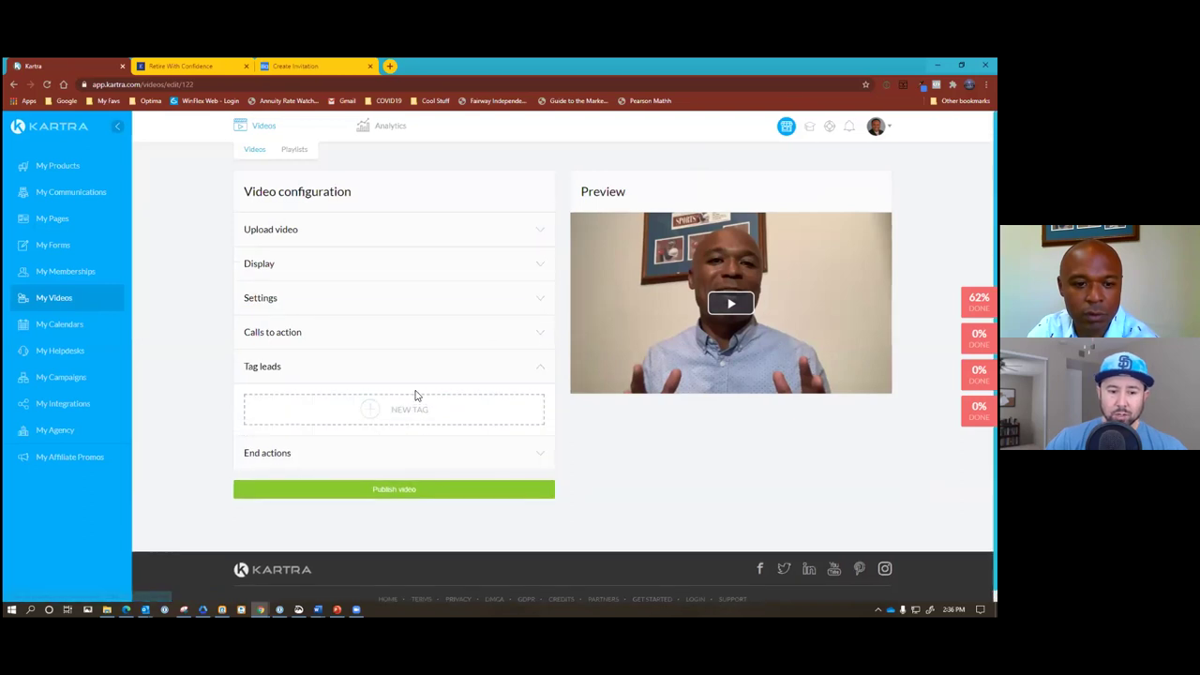
pyautogui.click(371, 410)
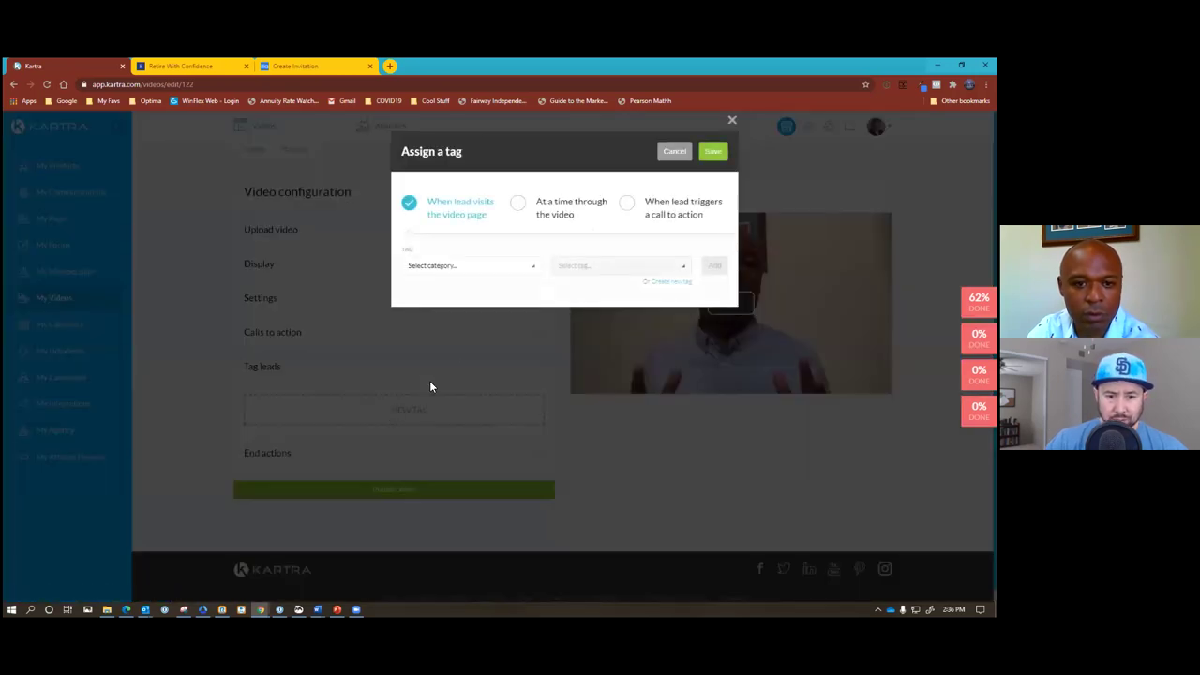
pyautogui.click(481, 269)
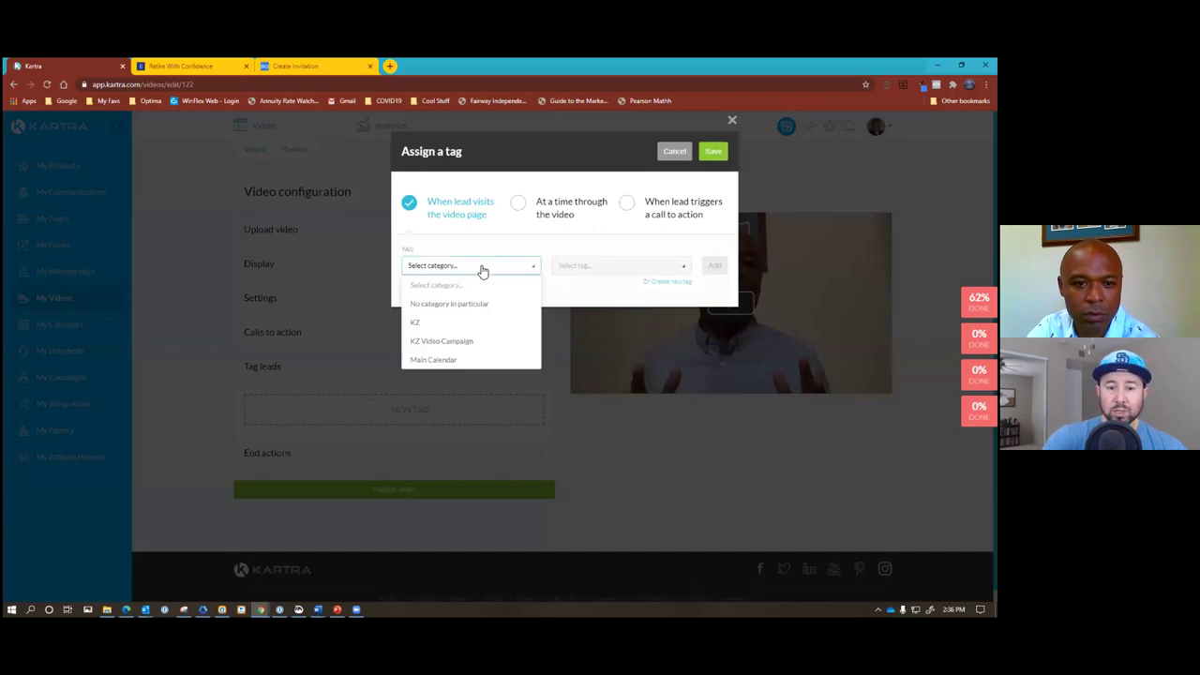
pyautogui.click(481, 268)
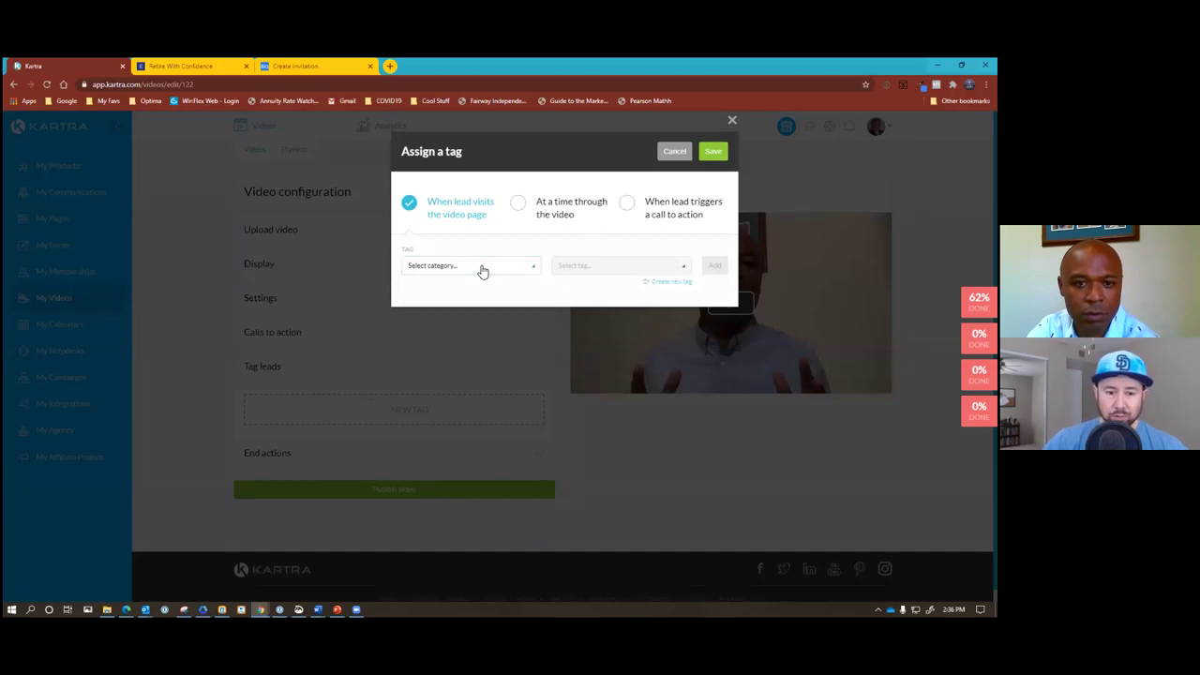
pyautogui.click(540, 193)
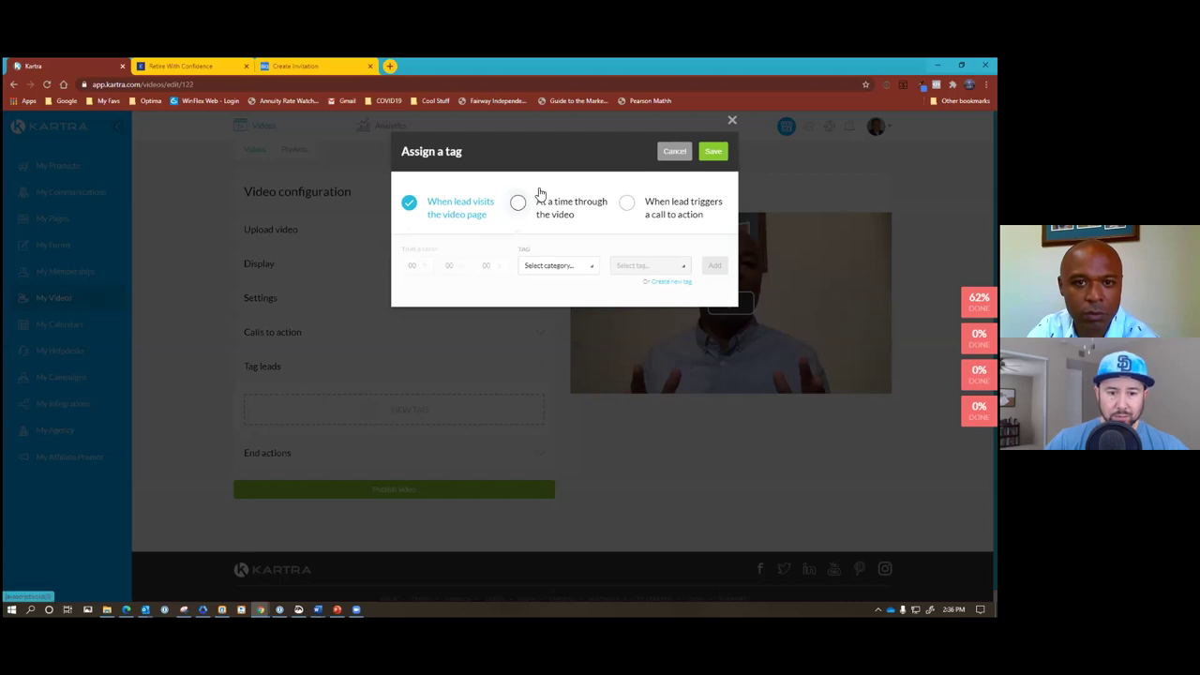
pyautogui.click(540, 193)
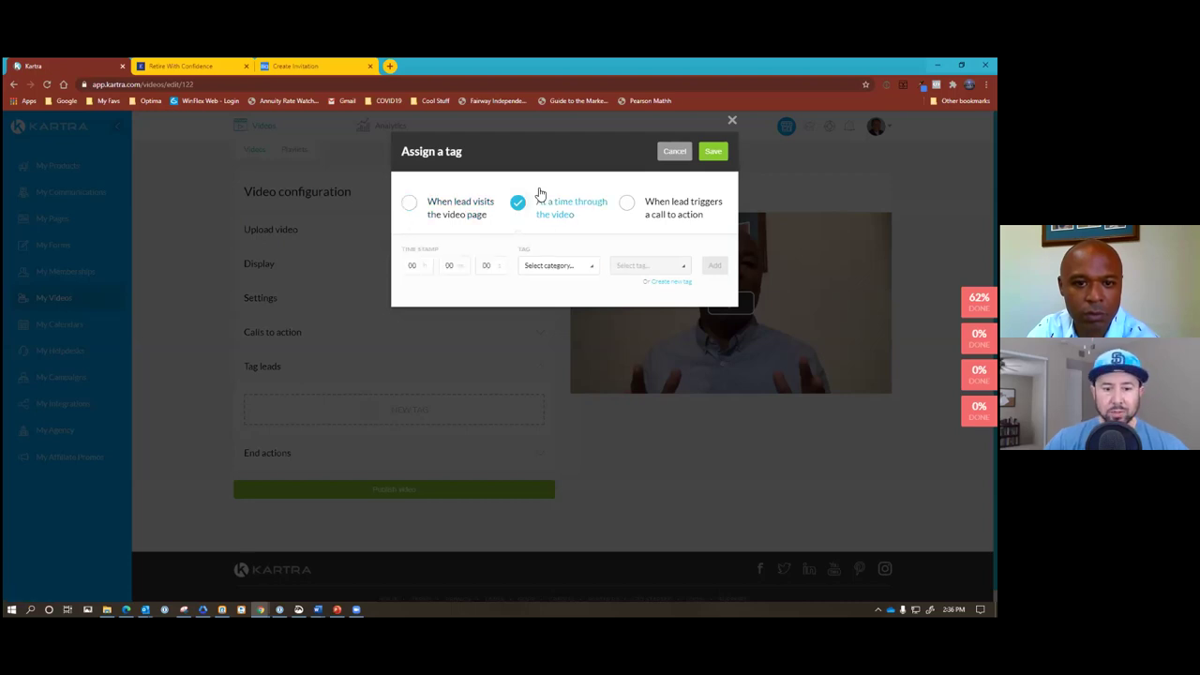
pyautogui.click(454, 266)
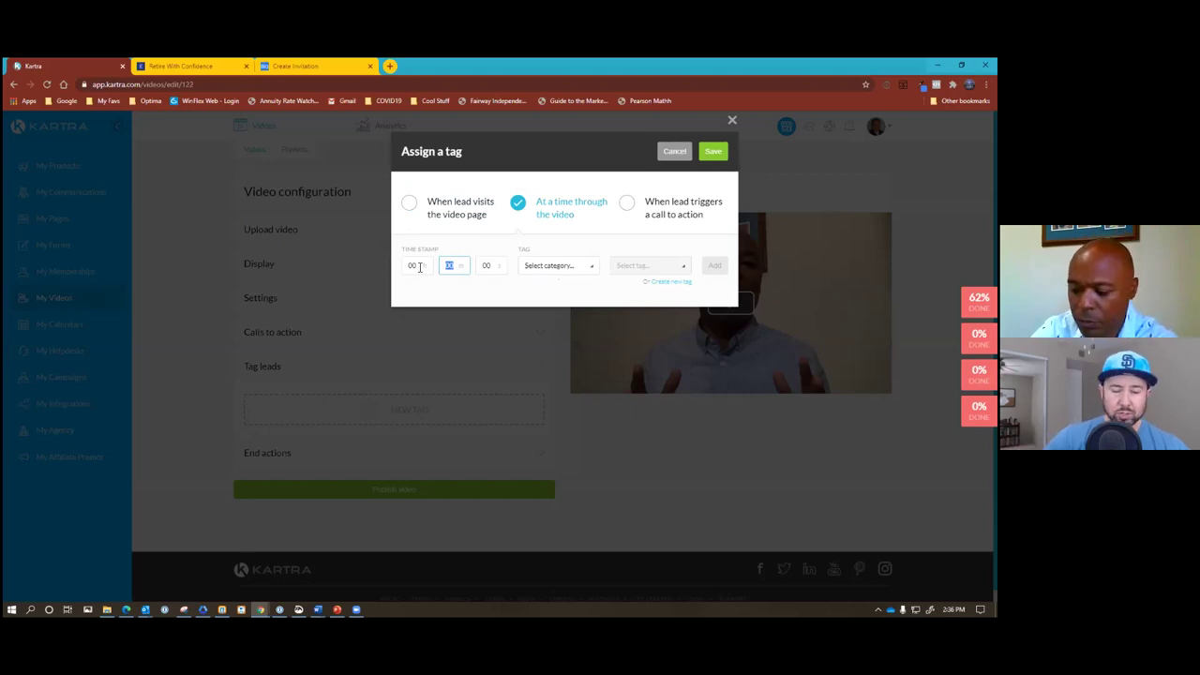
pyautogui.write('2')
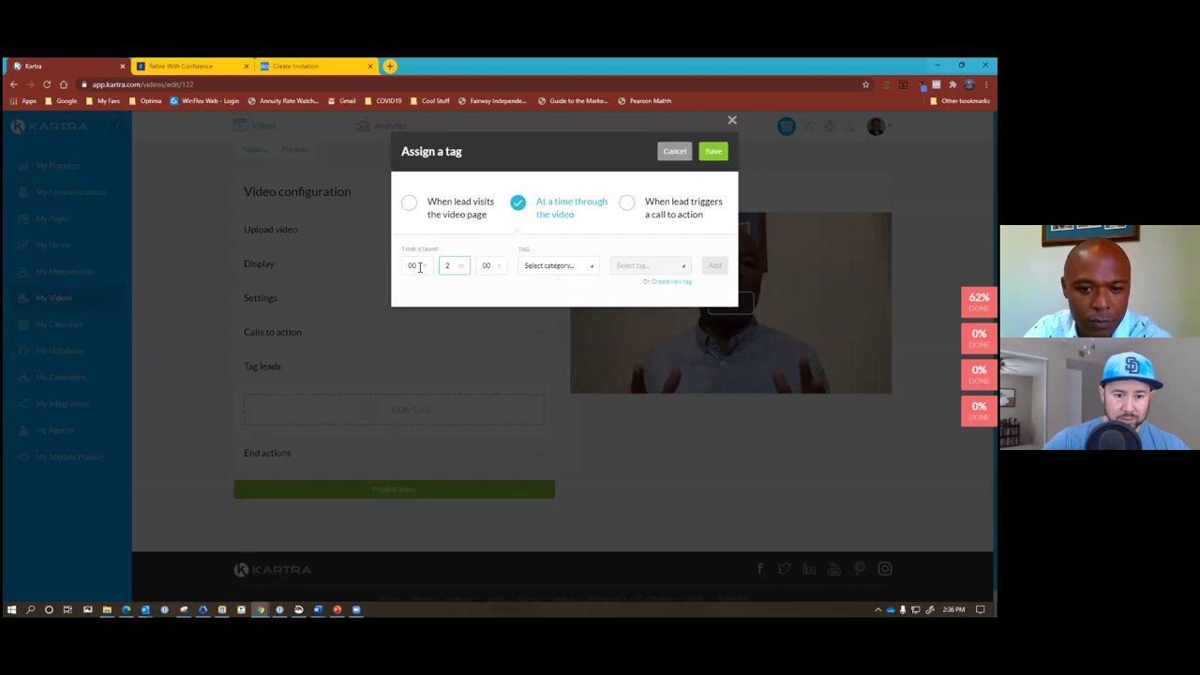
# Step: Start creating a new tag instead of choosing an existing tag category
pyautogui.click(580, 272)
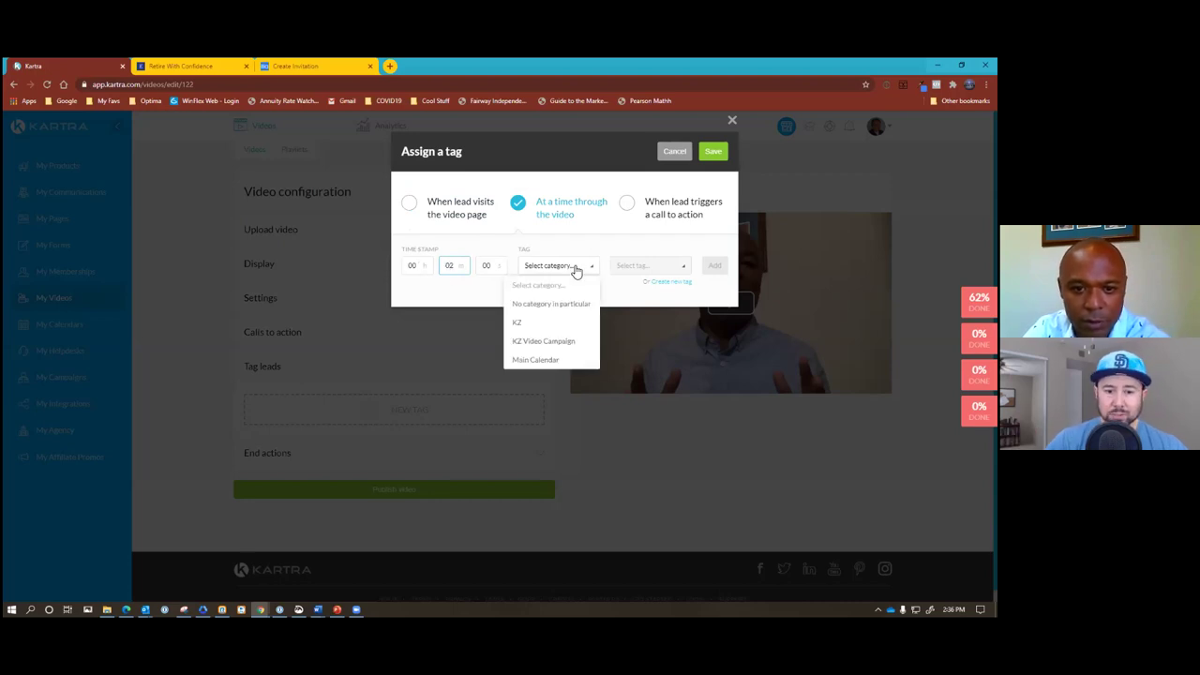
pyautogui.click(668, 282)
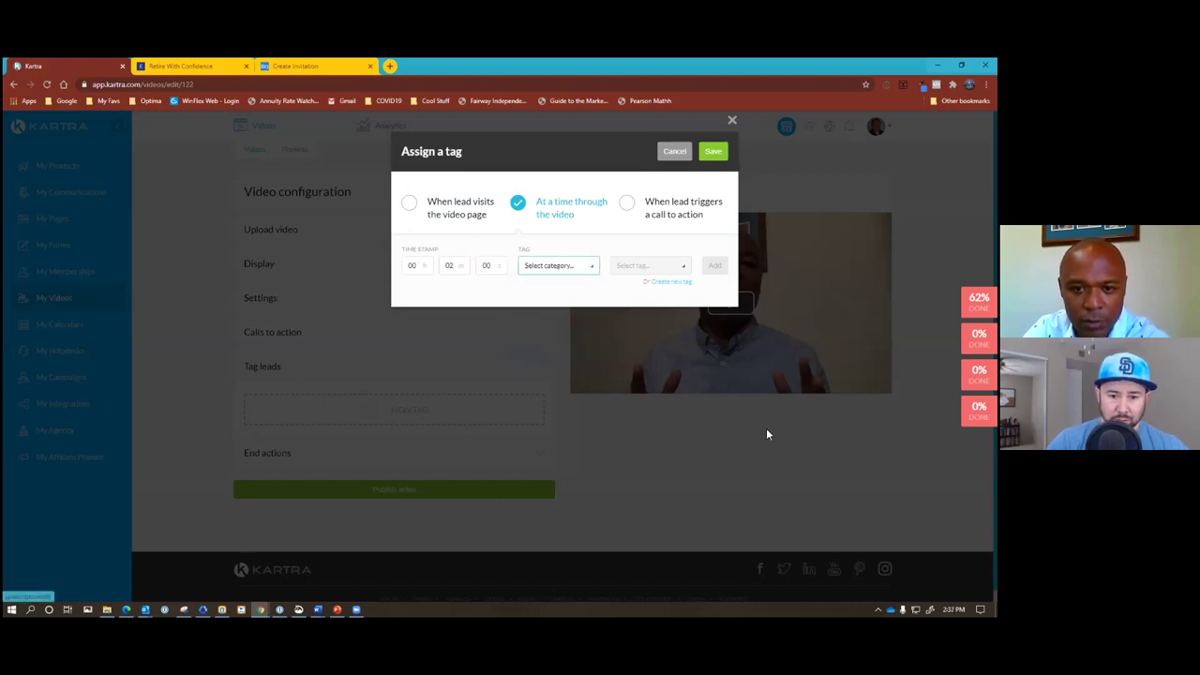
pyautogui.click(502, 222)
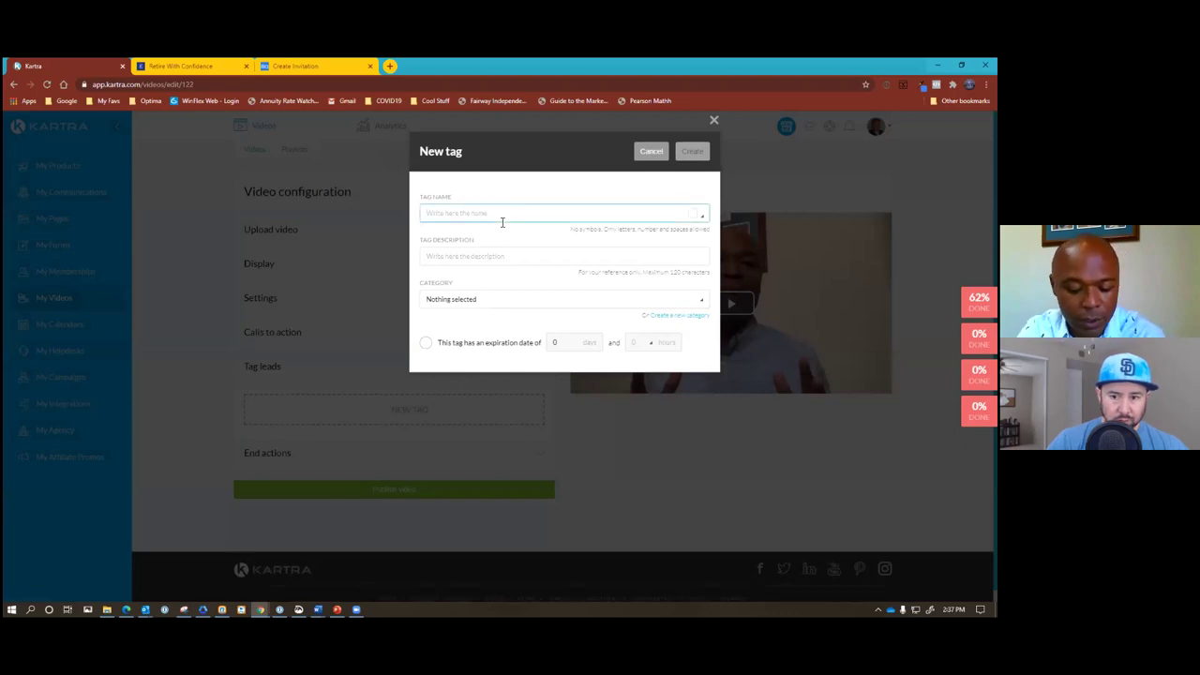
pyautogui.write('vdieo')
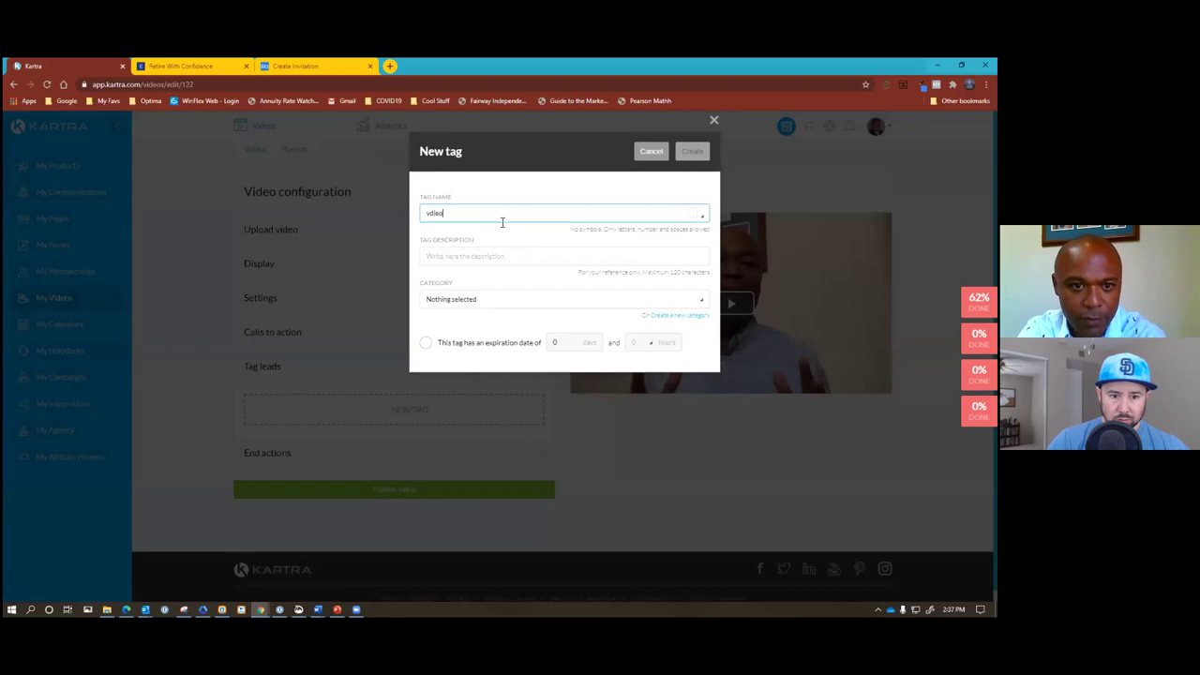
pyautogui.press('BackSpace')
pyautogui.write('ideo')
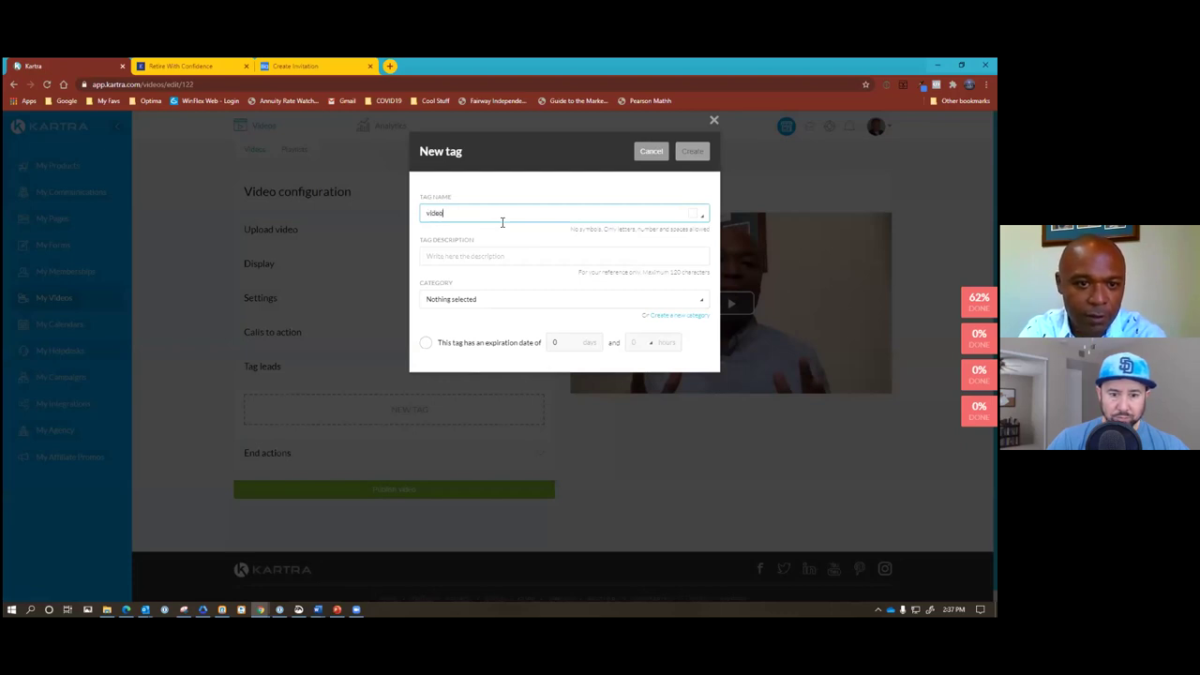
pyautogui.press('BackSpace')
pyautogui.press('BackSpace')
pyautogui.press('BackSpace')
pyautogui.press('BackSpace')
pyautogui.press('BackSpace')
pyautogui.write('f')
pyautogui.press('BackSpace')
pyautogui.write('F')
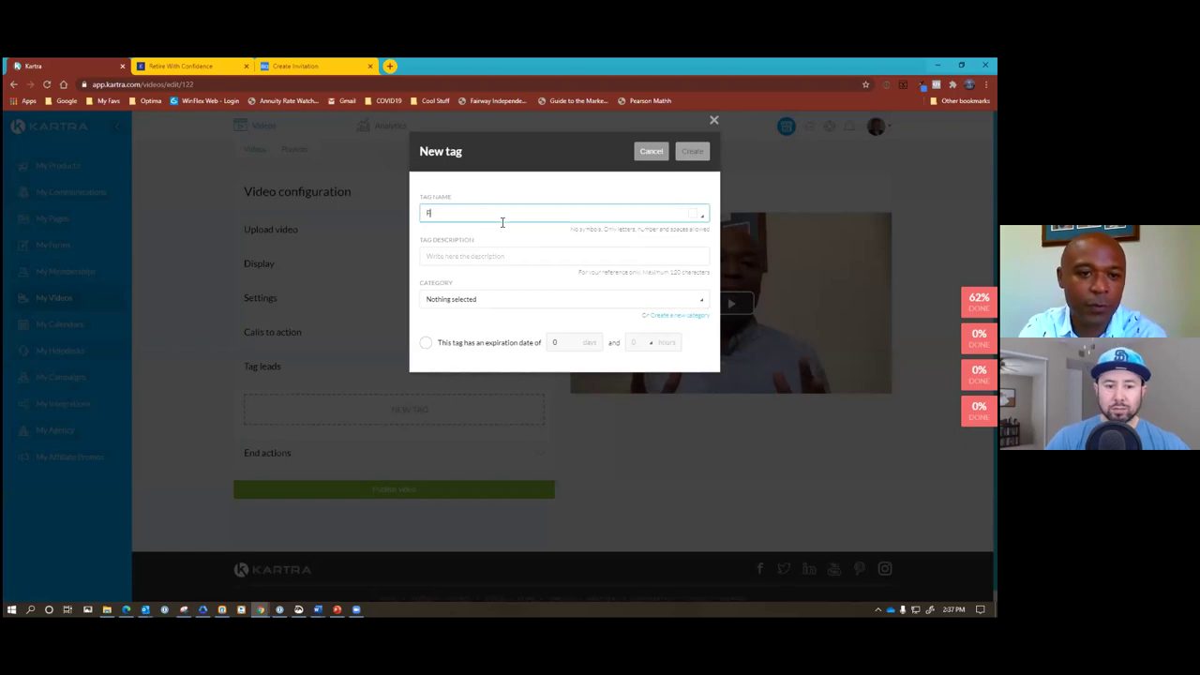
pyautogui.write('inished Vide')
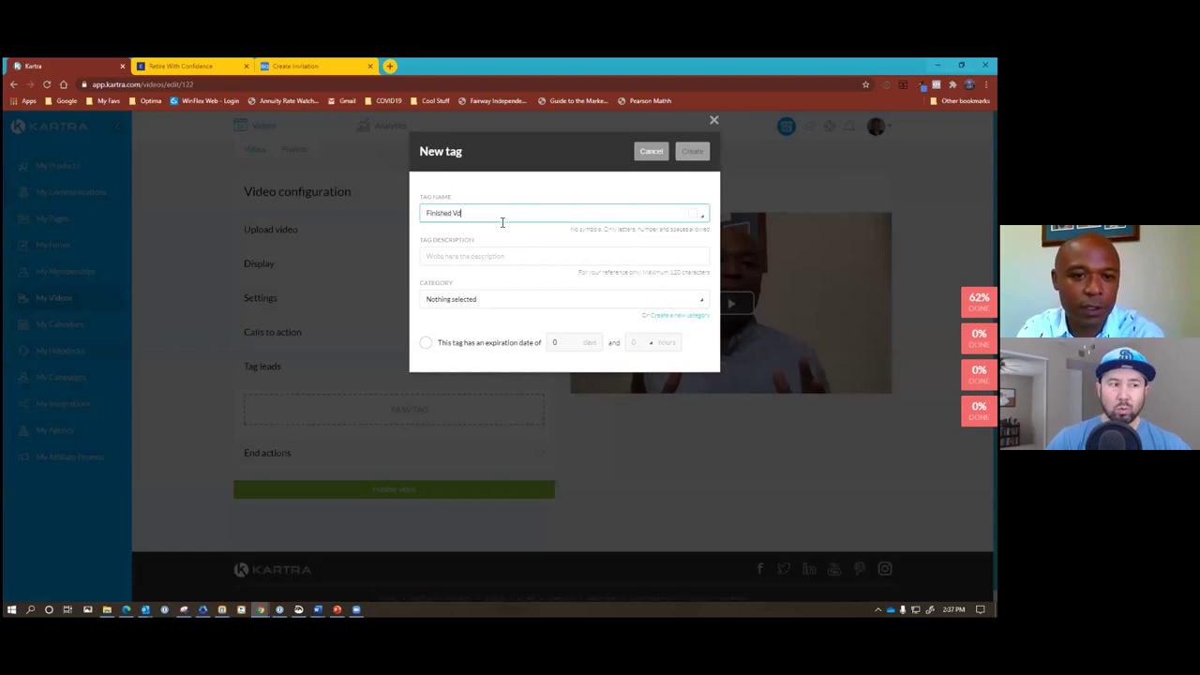
pyautogui.press('BackSpace')
pyautogui.press('BackSpace')
pyautogui.press('BackSpace')
pyautogui.press('BackSpace')
pyautogui.press('BackSpace')
pyautogui.press('BackSpace')
pyautogui.press('BackSpace')
pyautogui.press('BackSpace')
pyautogui.press('BackSpace')
pyautogui.press('BackSpace')
pyautogui.press('BackSpace')
pyautogui.press('BackSpace')
pyautogui.press('BackSpace')
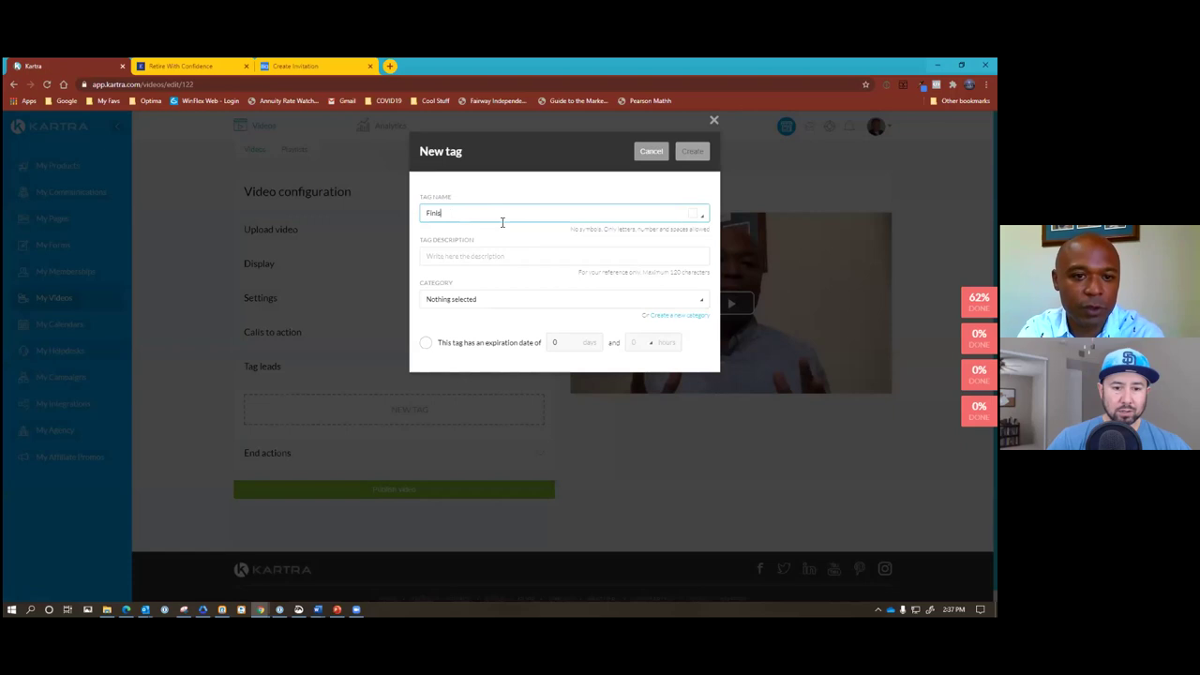
# Step: Name the new tag "KZ Watched Video"
pyautogui.write('Wat')
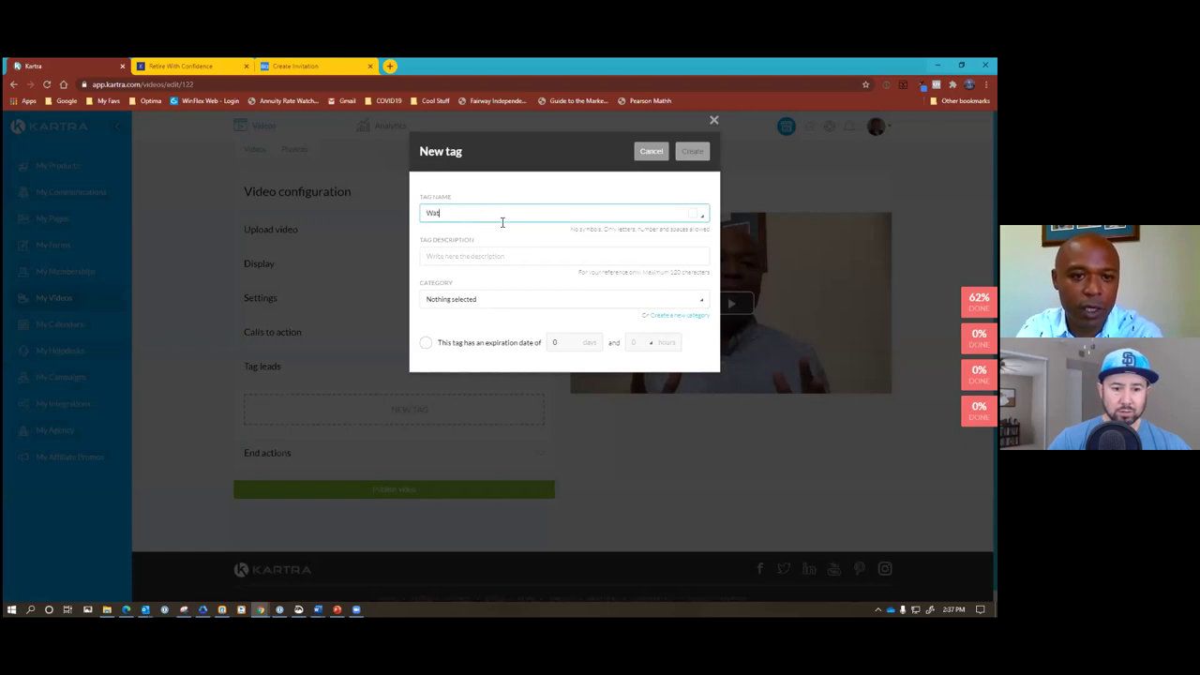
pyautogui.write('ched Video')
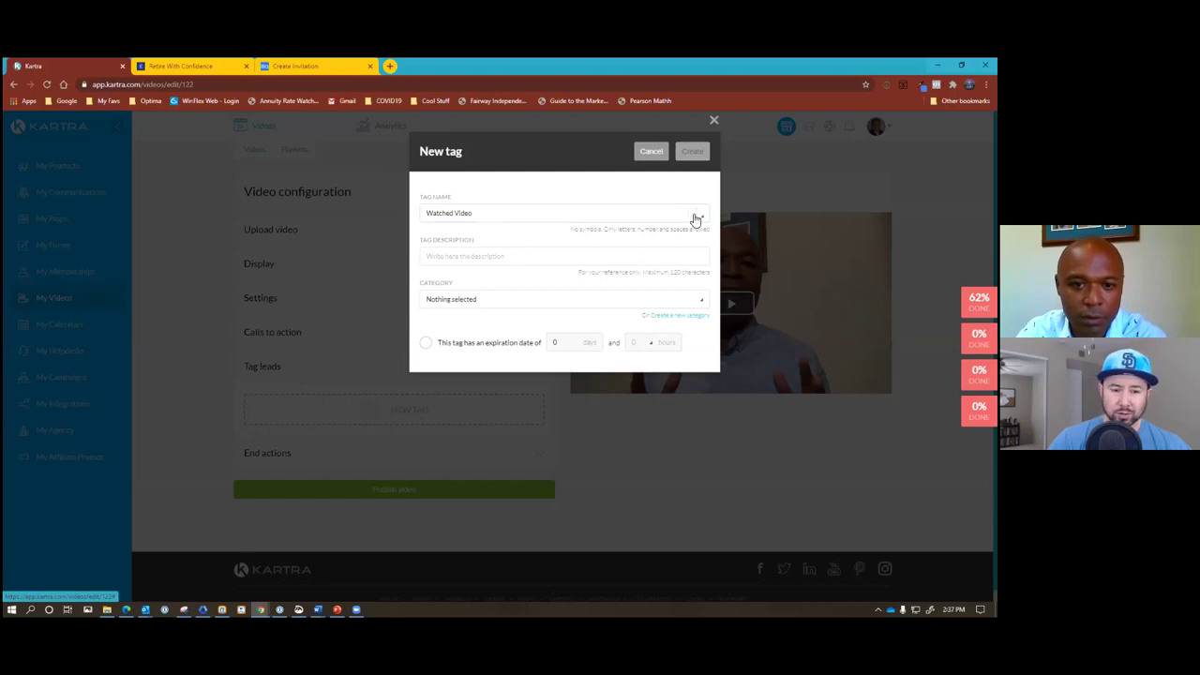
pyautogui.click(431, 213)
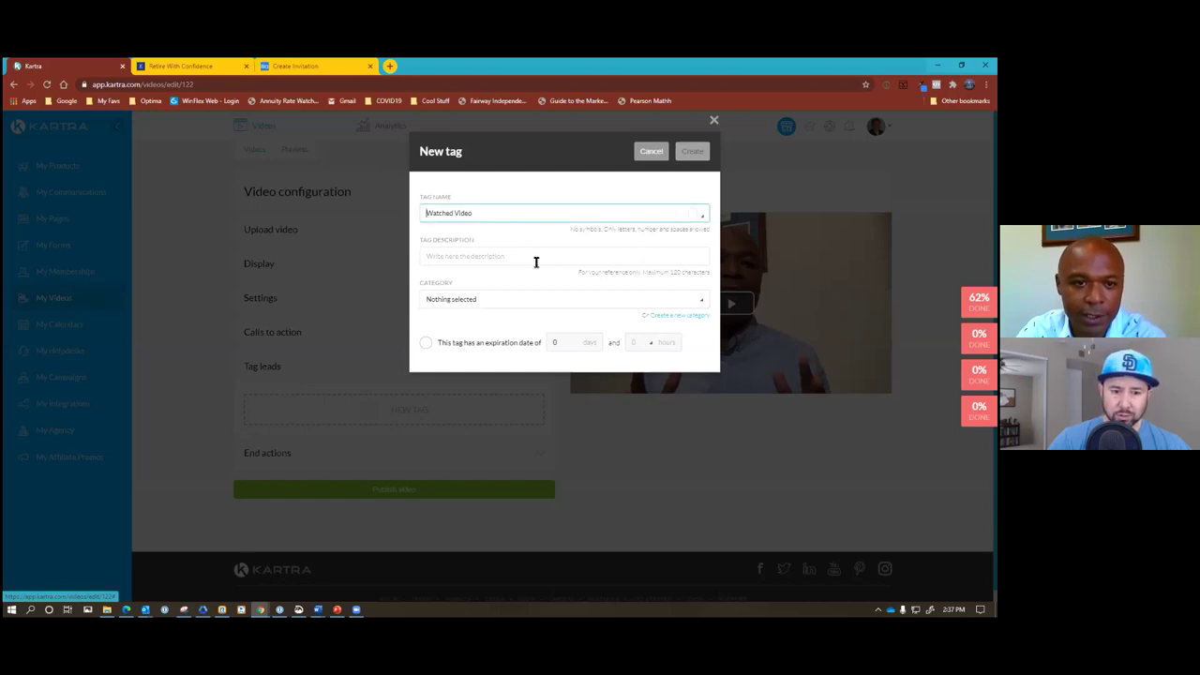
pyautogui.write('KZ')
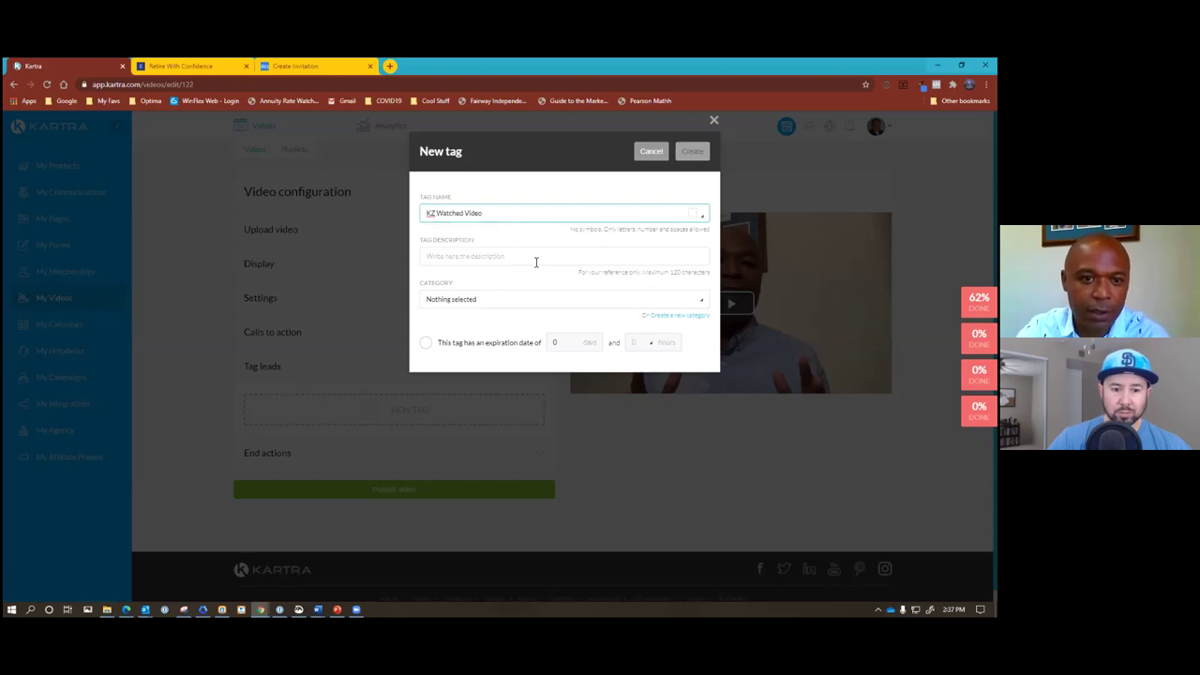
# Step: Enter "People who watched video" as the new tag's description
pyautogui.click(502, 254)
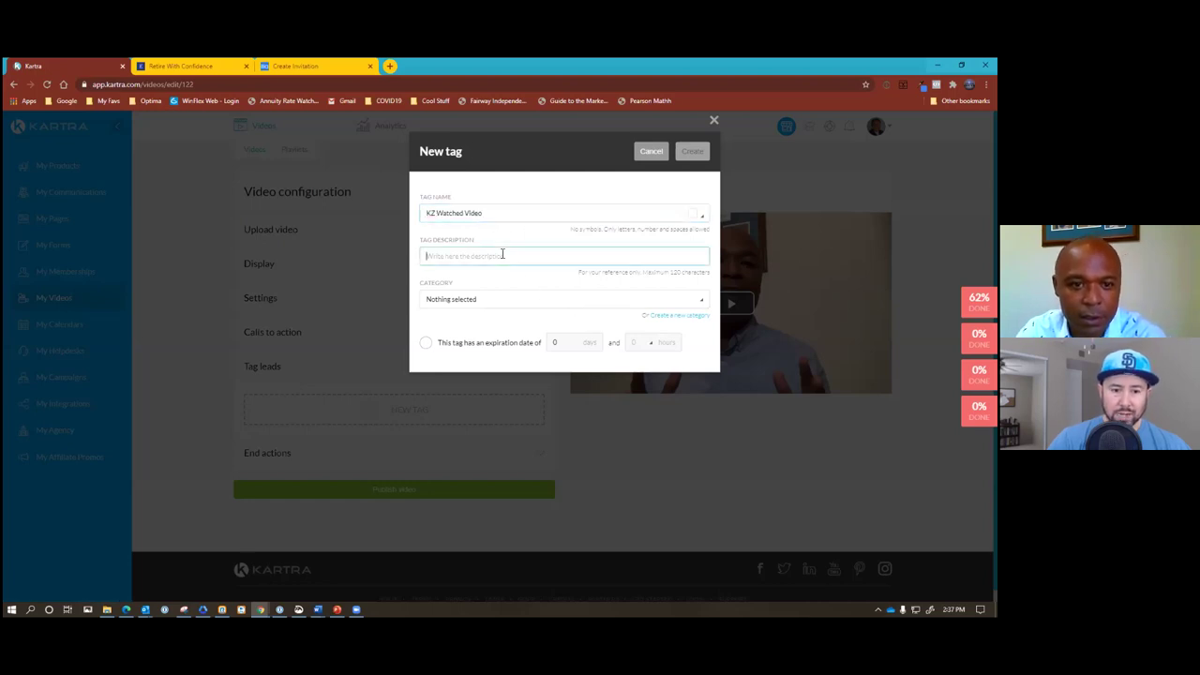
pyautogui.write('People')
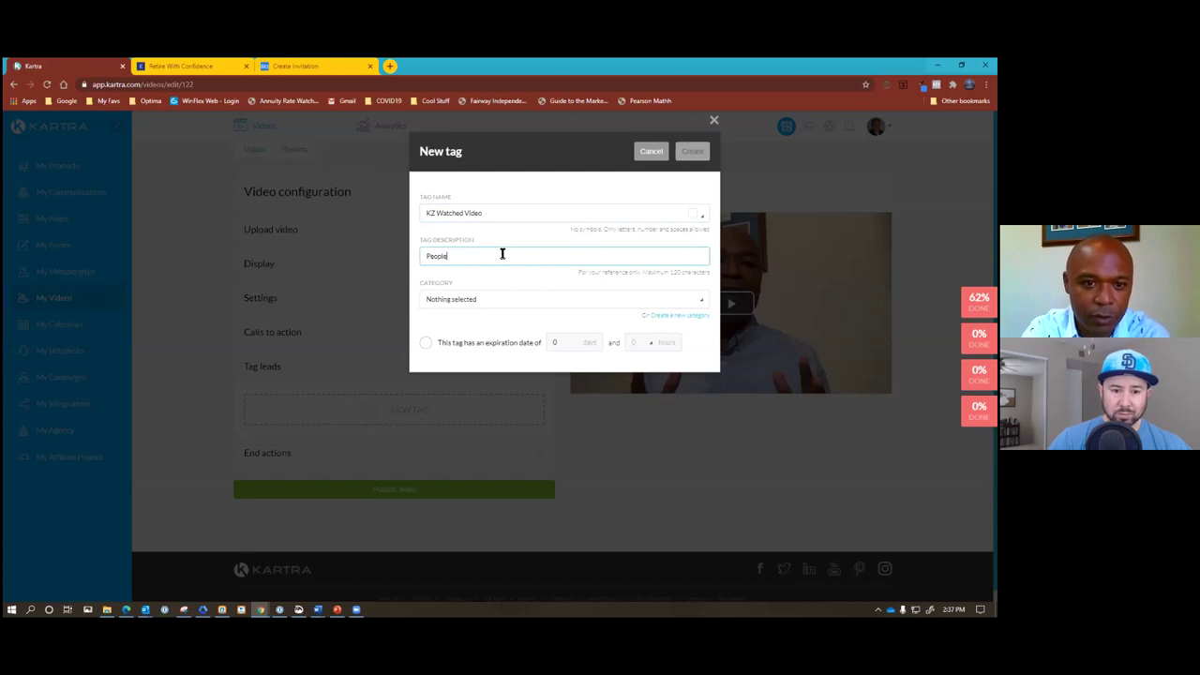
pyautogui.press('BackSpace')
pyautogui.press('BackSpace')
pyautogui.press('BackSpace')
pyautogui.press('BackSpace')
pyautogui.press('BackSpace')
pyautogui.press('BackSpace')
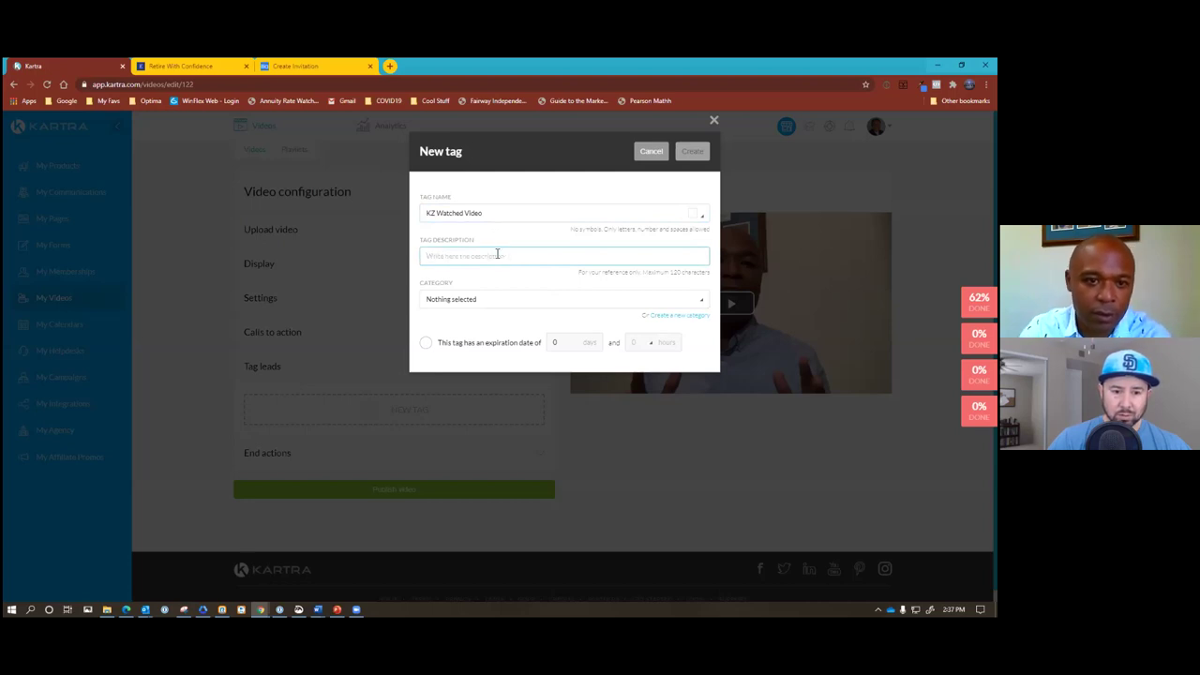
pyautogui.write('People wo')
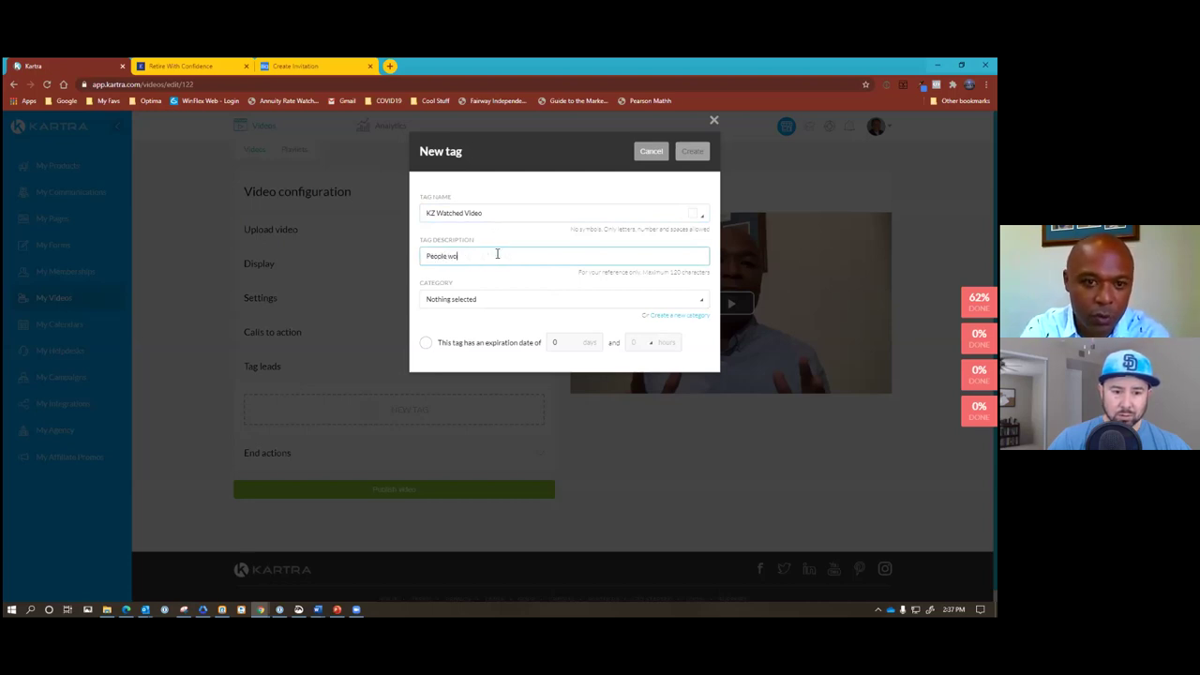
pyautogui.press('BackSpace')
pyautogui.write('ho watch')
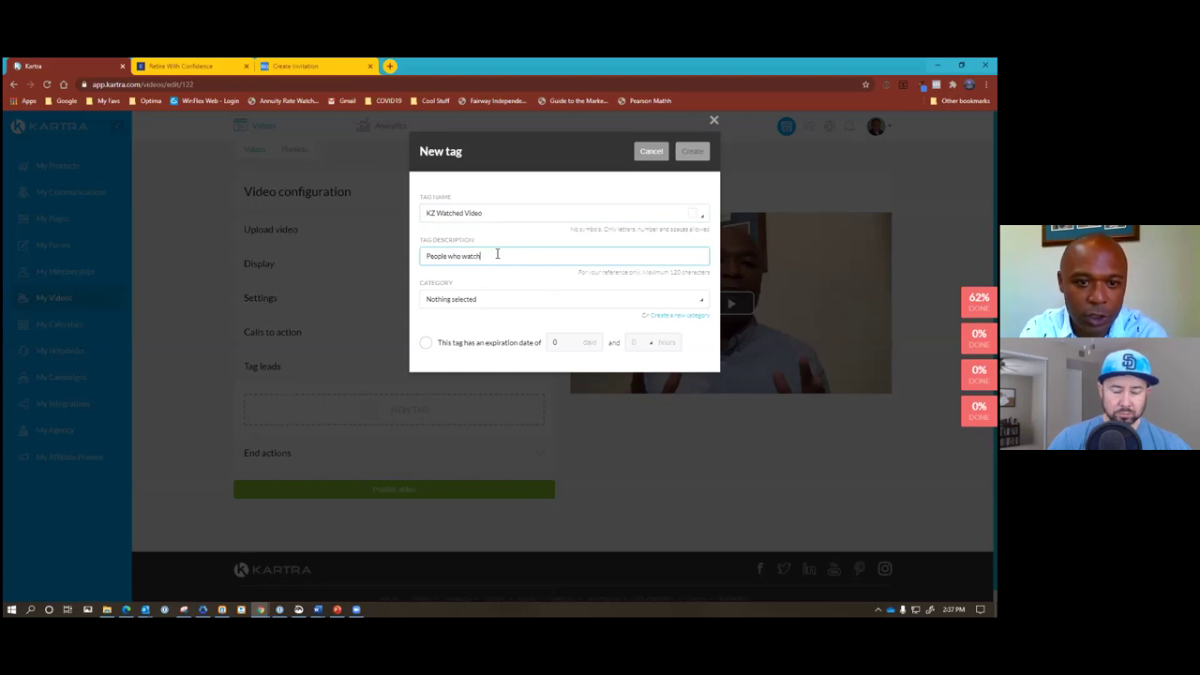
pyautogui.write('ed video')
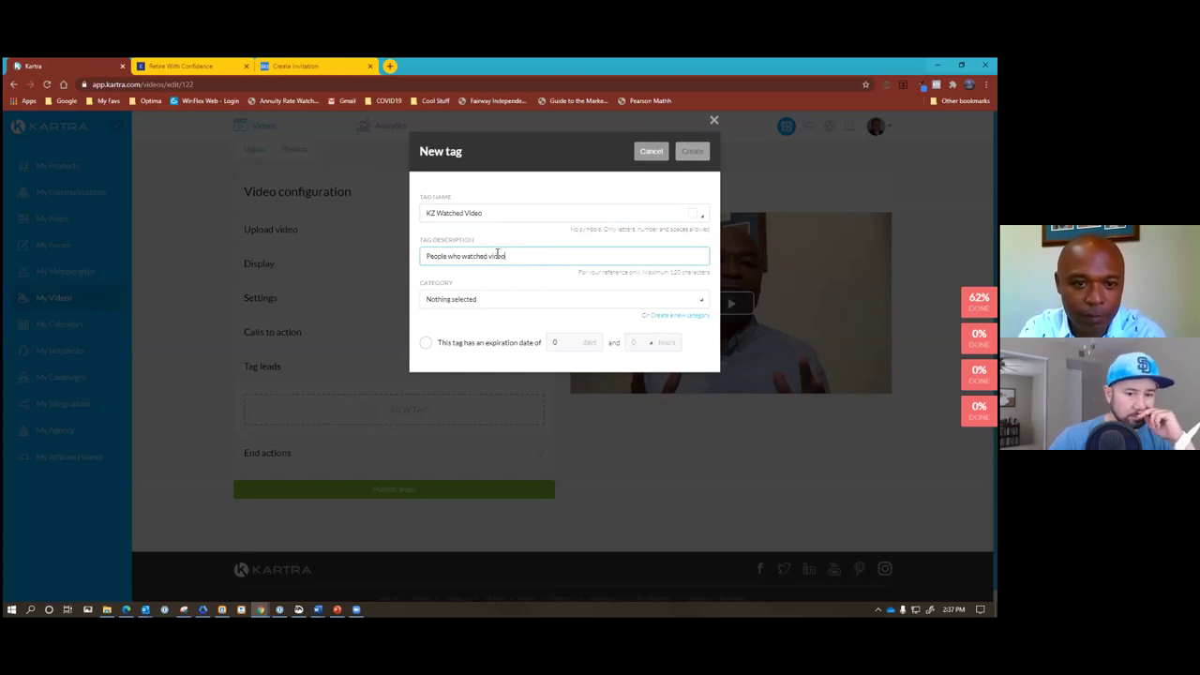
# Step: Create the tag in the KZ category and add it to the video's time stamp
pyautogui.click(507, 299)
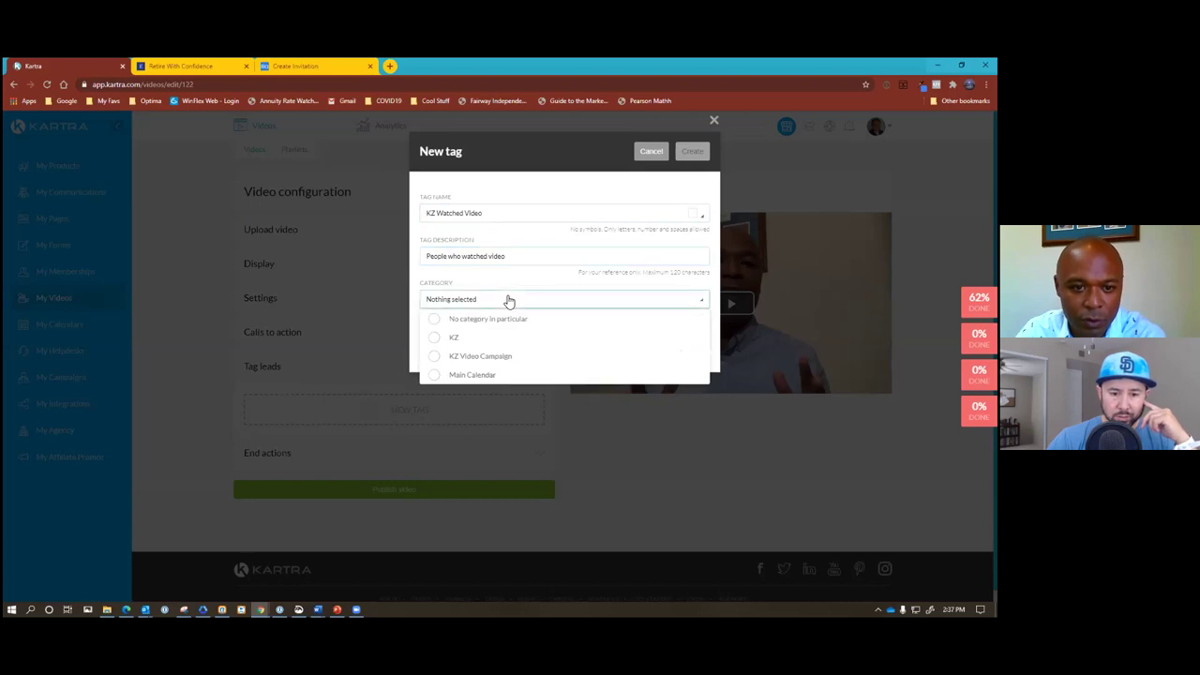
pyautogui.click(451, 338)
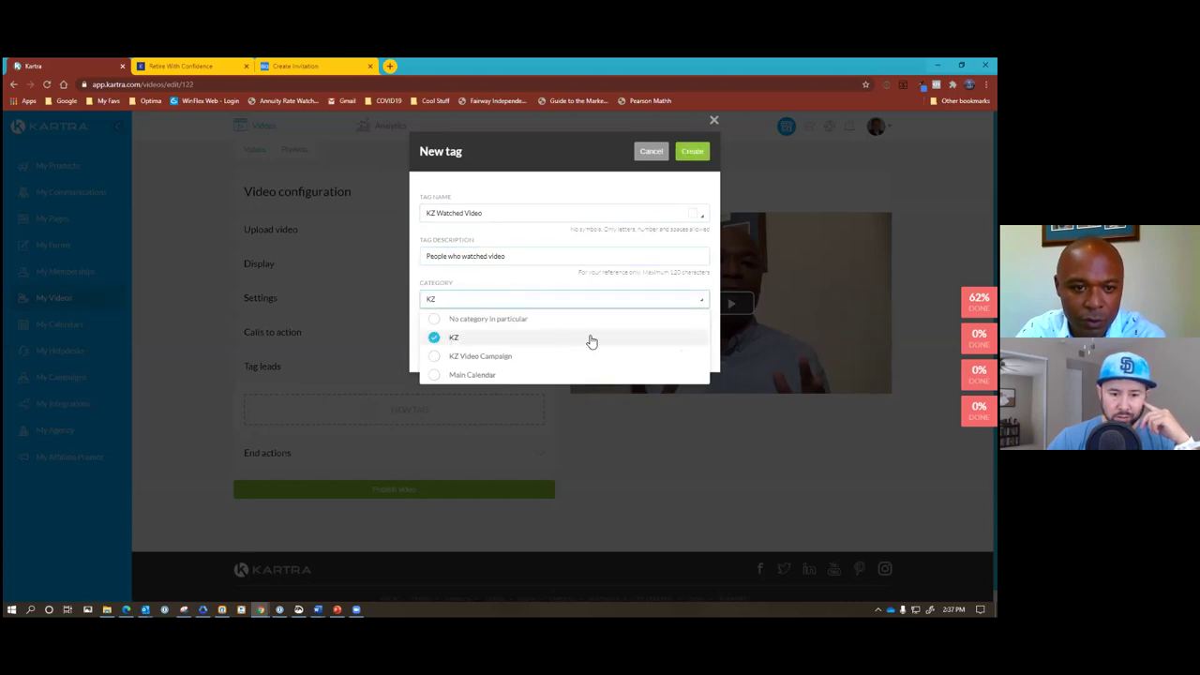
pyautogui.click(579, 300)
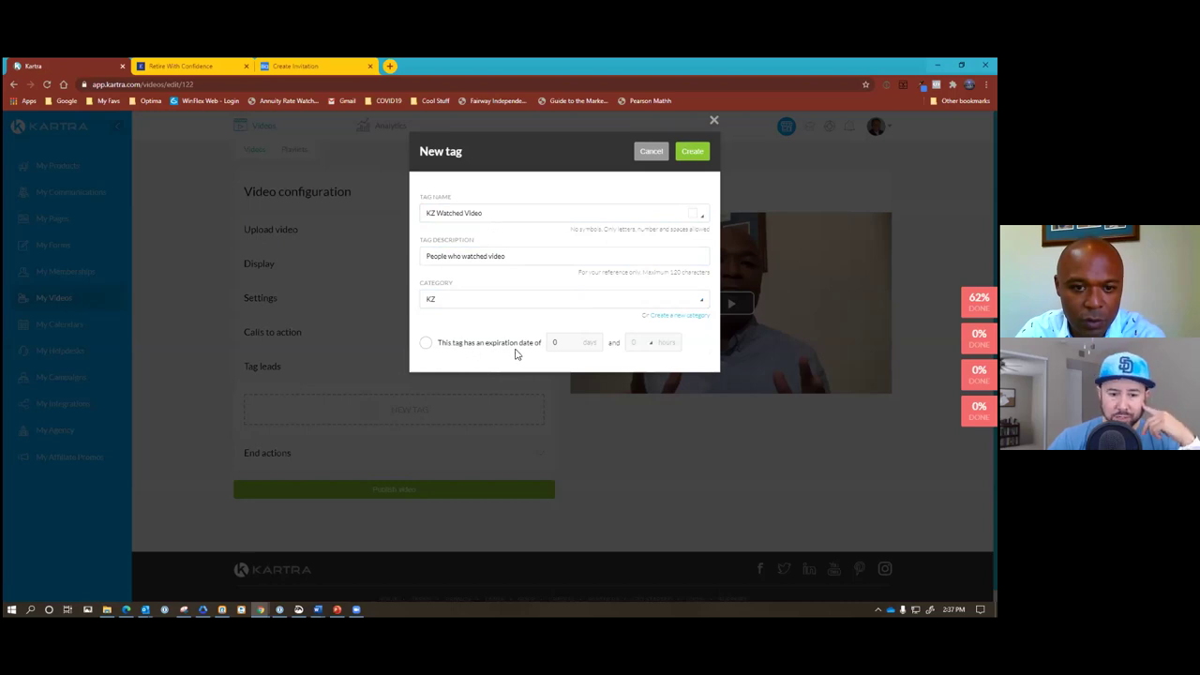
pyautogui.click(693, 153)
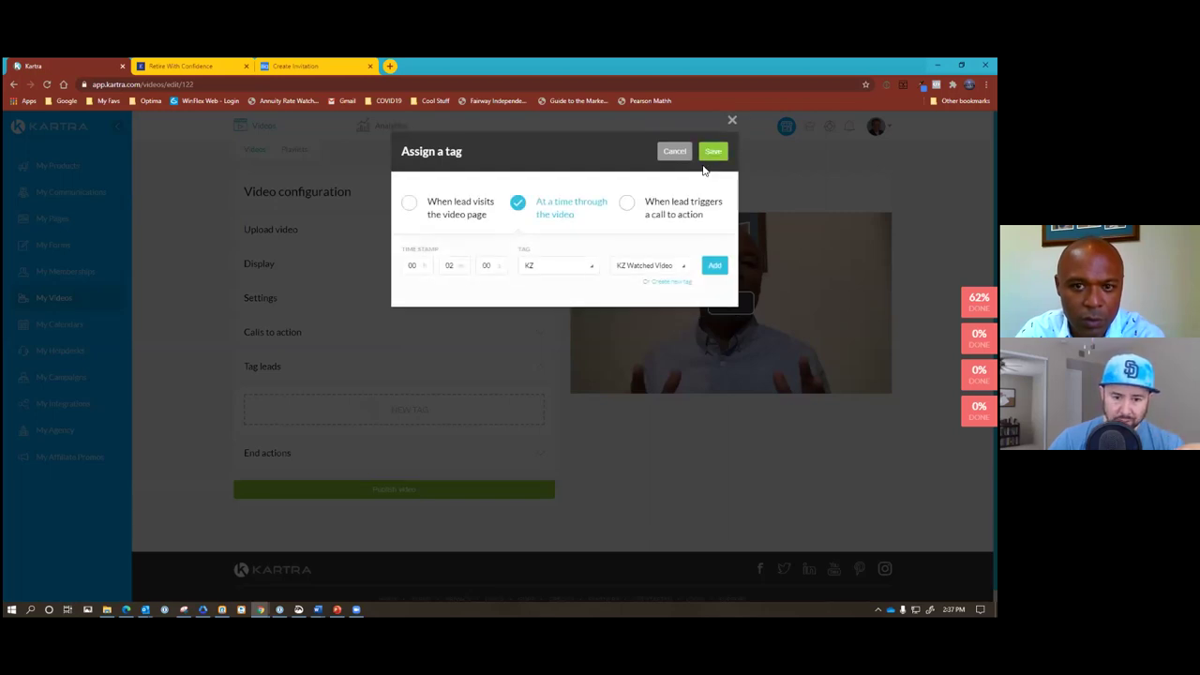
pyautogui.click(714, 267)
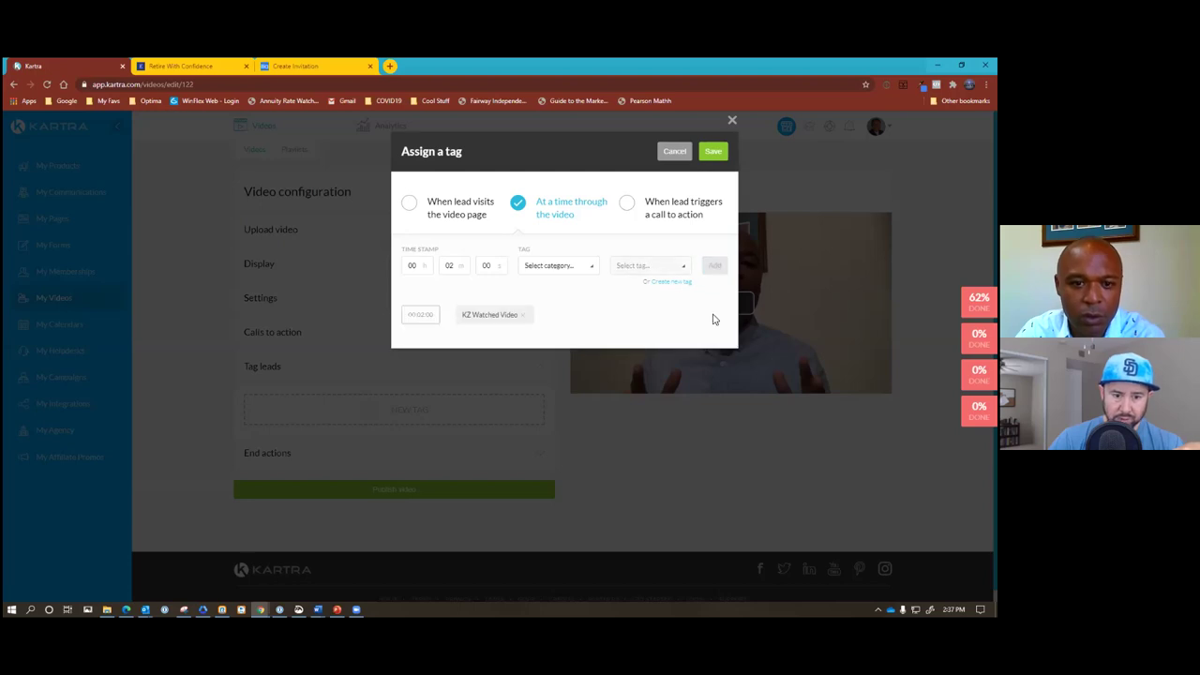
# Step: Save the KZ Watched Video tag assignment in the video's lead tagging settings
pyautogui.click(712, 152)
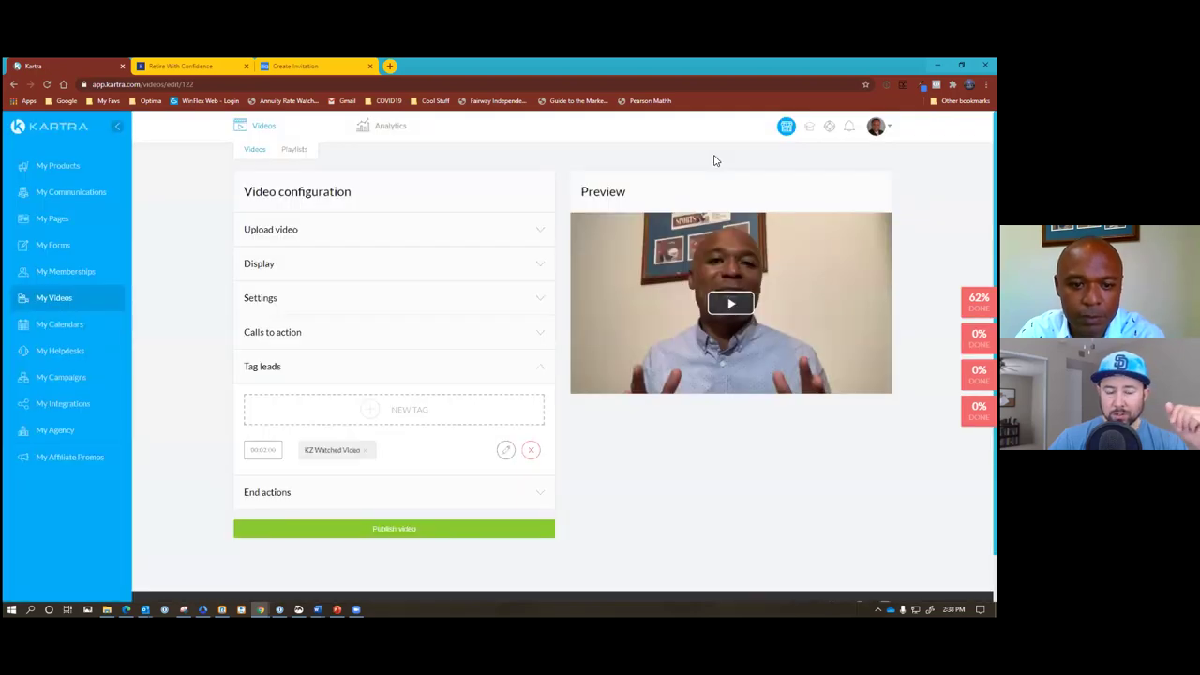
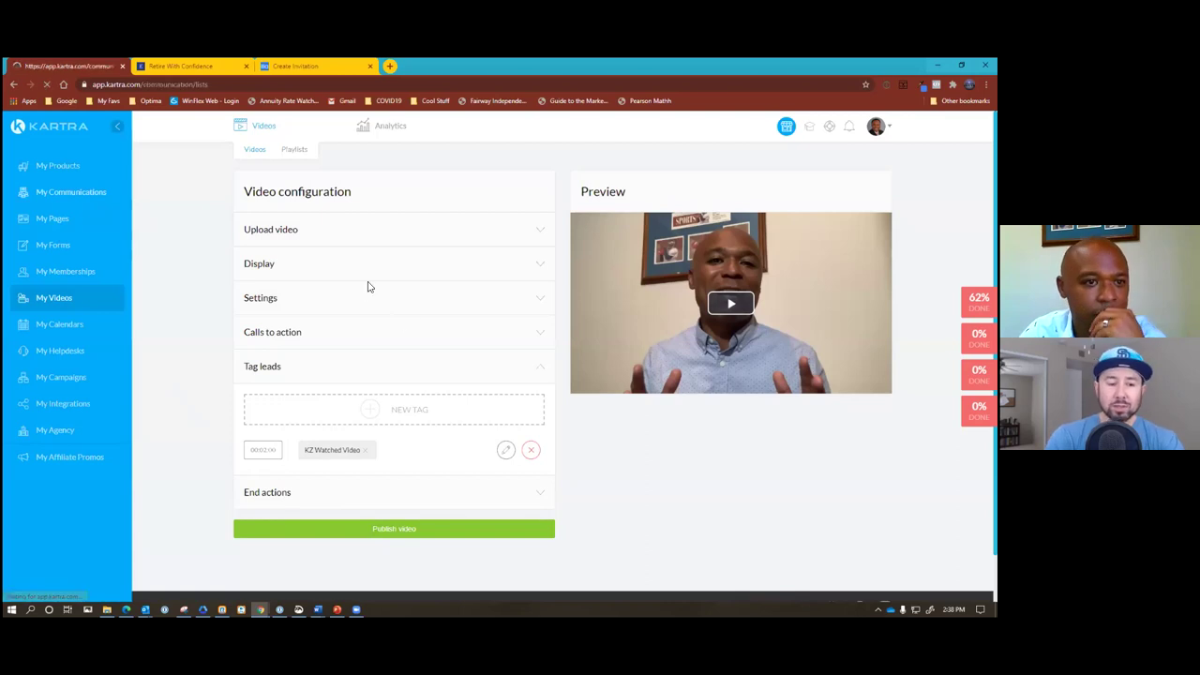
# Step: Open the KZ Retire With Confidence Sequence, the one without the _1 suffix, in the sequence builder
pyautogui.click(406, 150)
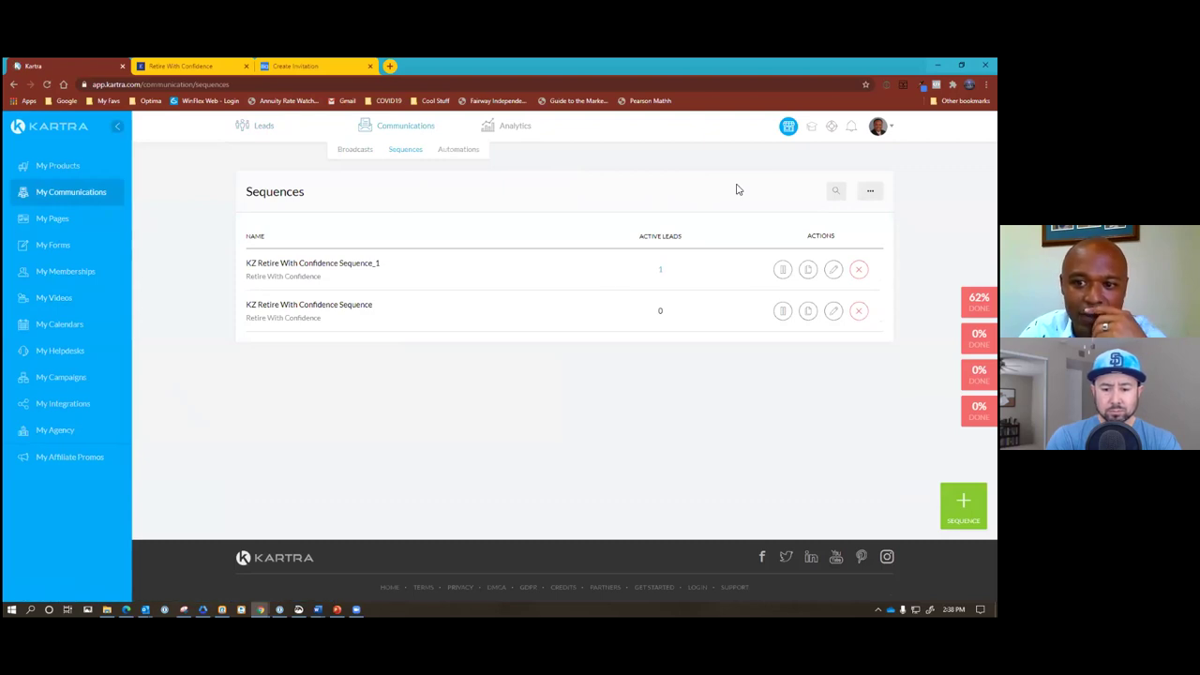
pyautogui.click(446, 291)
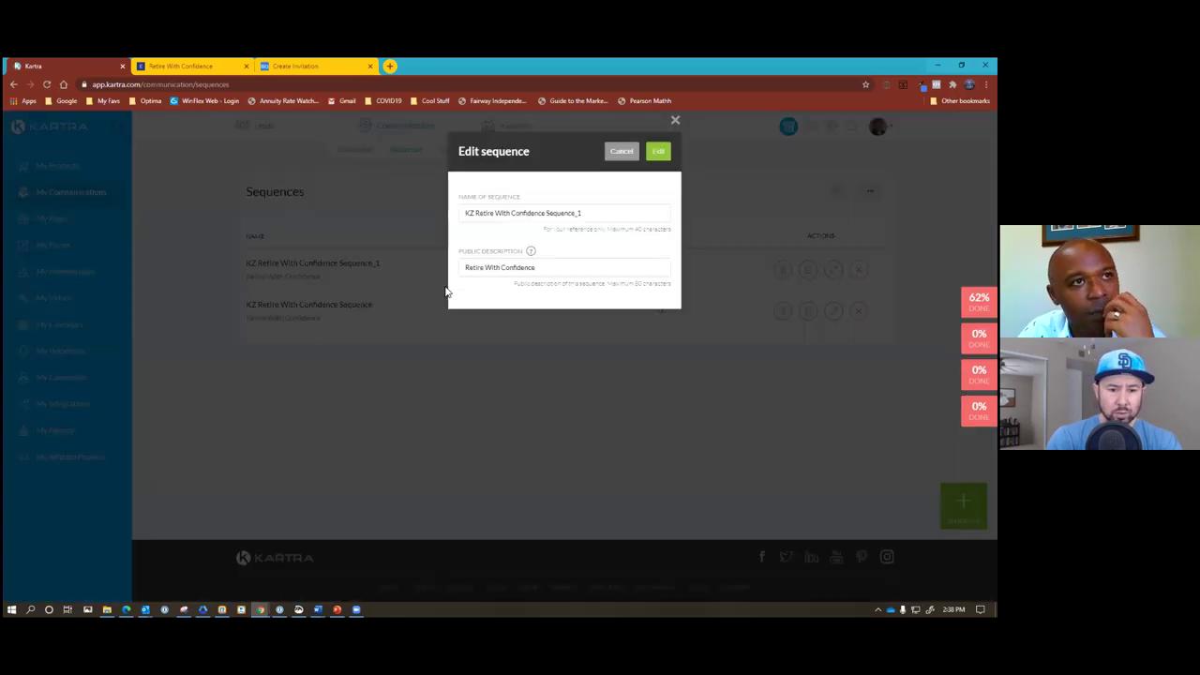
pyautogui.click(627, 154)
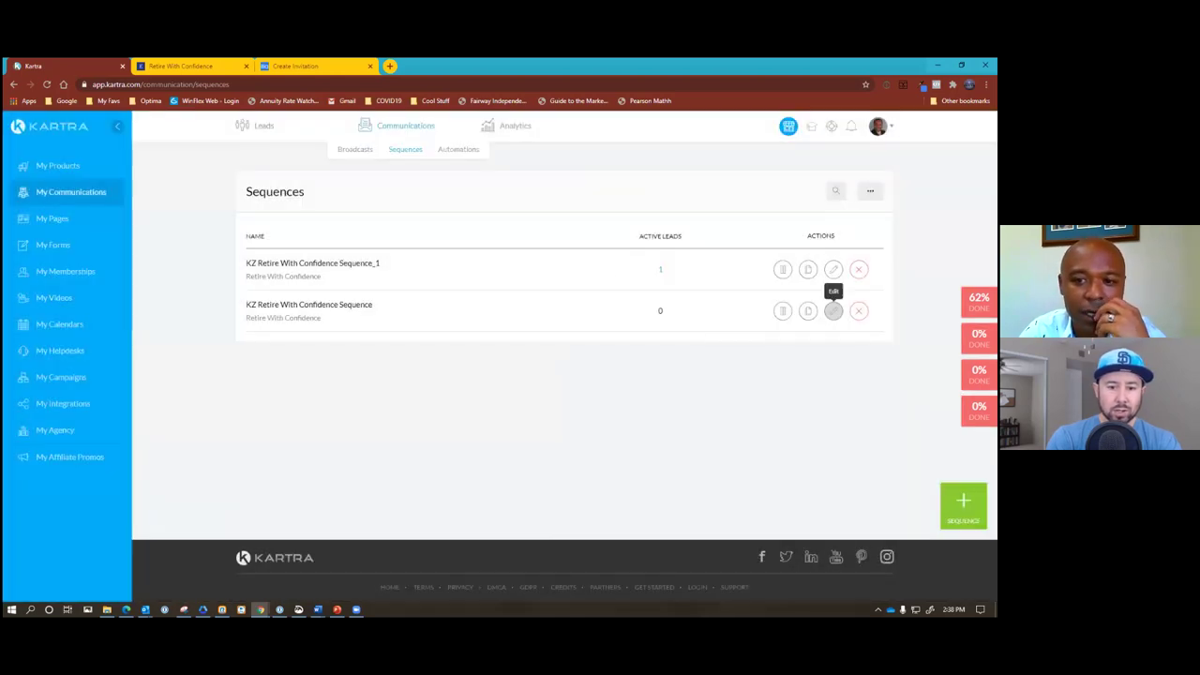
pyautogui.click(833, 310)
pyautogui.click(659, 150)
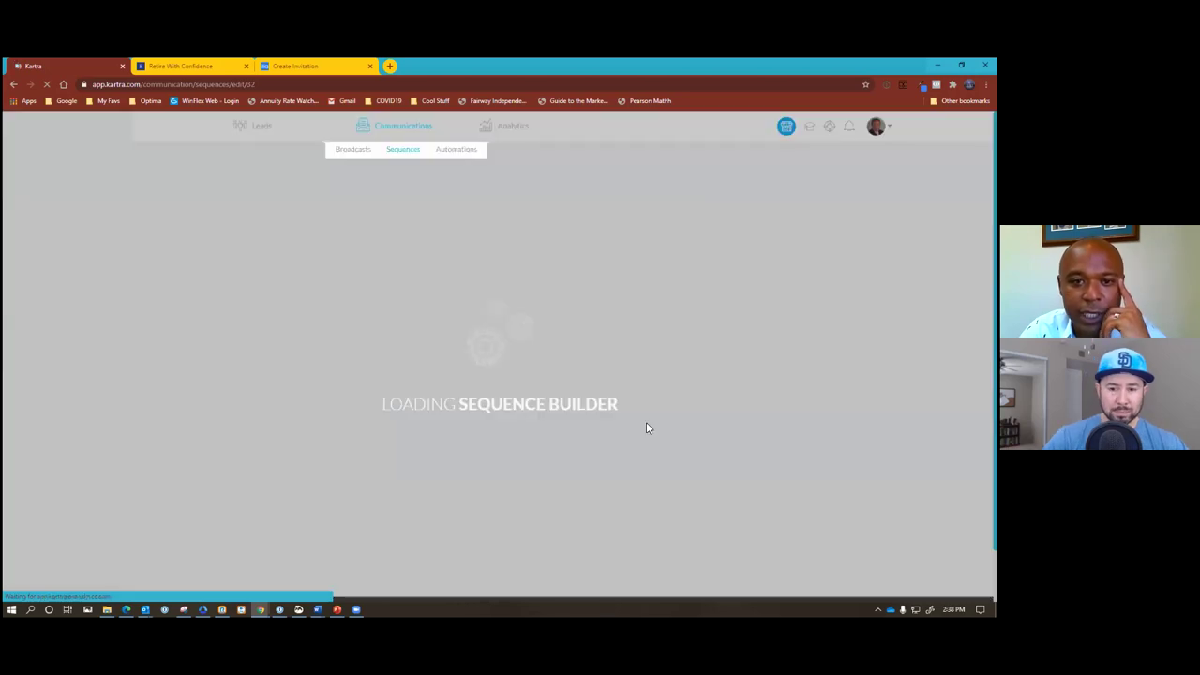
# Step: Examine the sequence's starting rules and the opt-in forms that can subscribe leads, leaving the rules unchanged
pyautogui.scroll(-2, 646, 428)
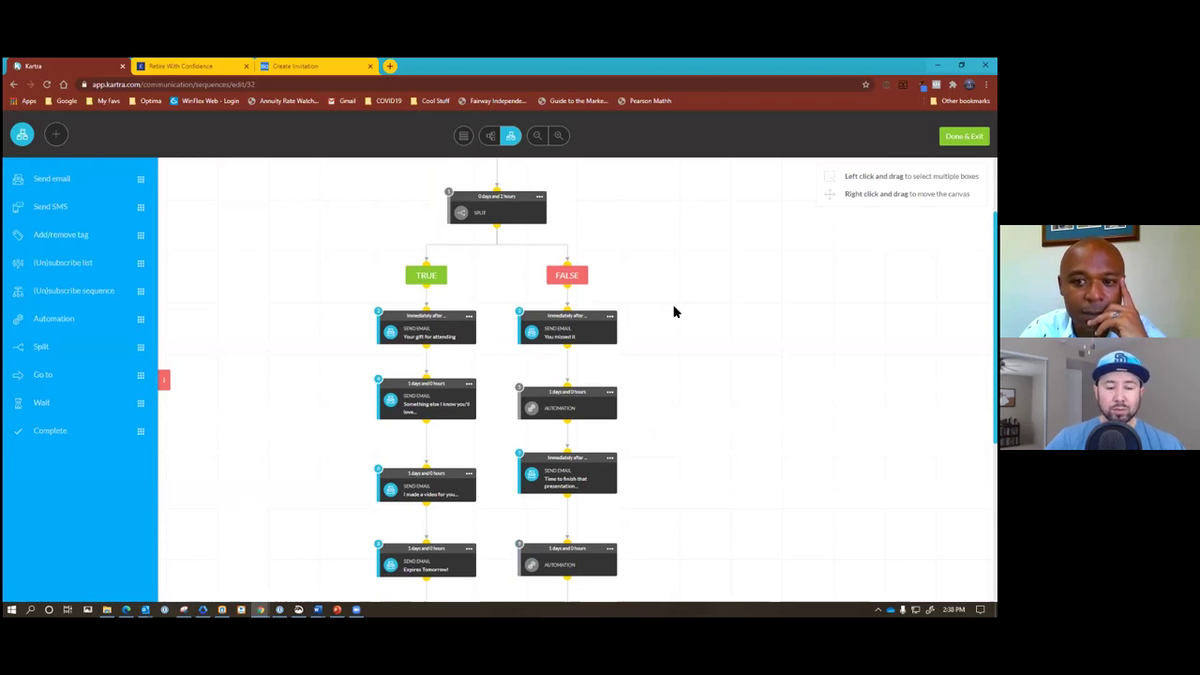
pyautogui.scroll(1, 673, 311)
pyautogui.scroll(1, 673, 311)
pyautogui.scroll(-1, 673, 311)
pyautogui.scroll(1, 673, 311)
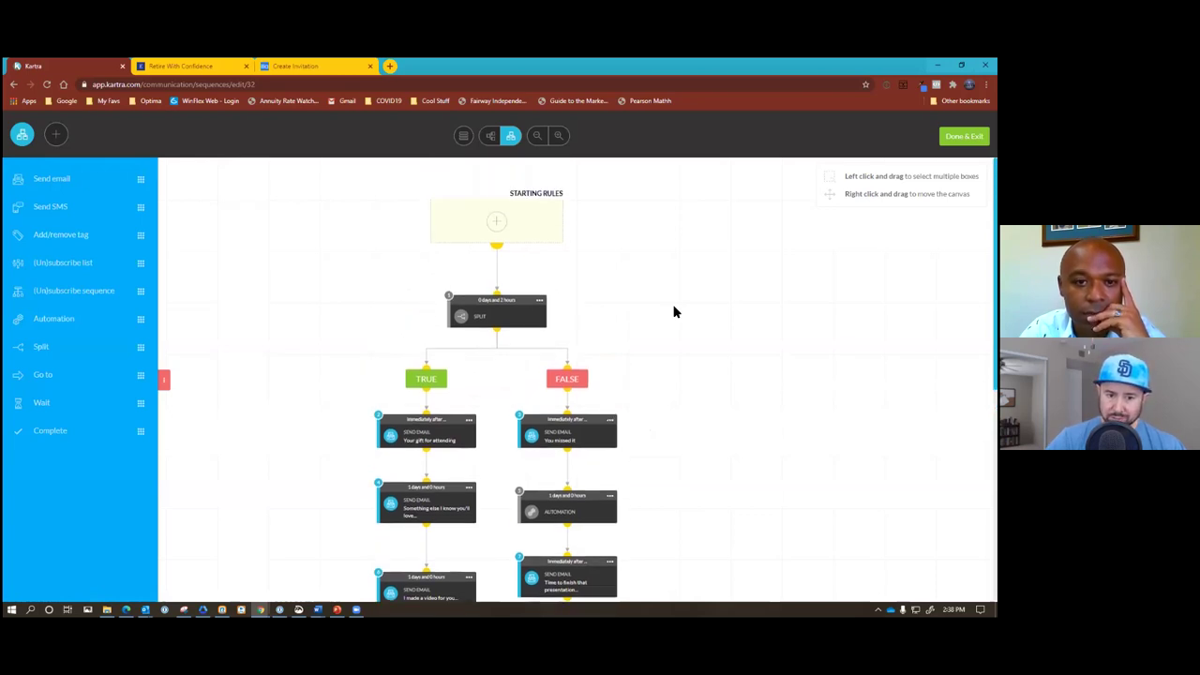
pyautogui.click(497, 222)
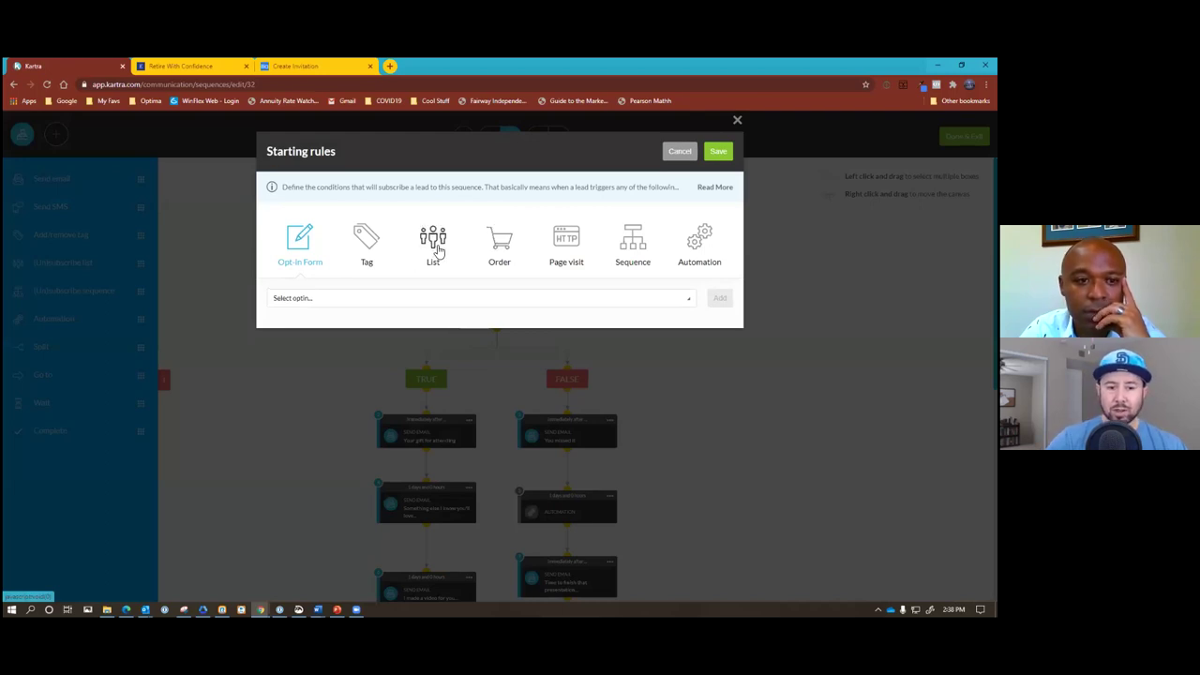
pyautogui.click(421, 302)
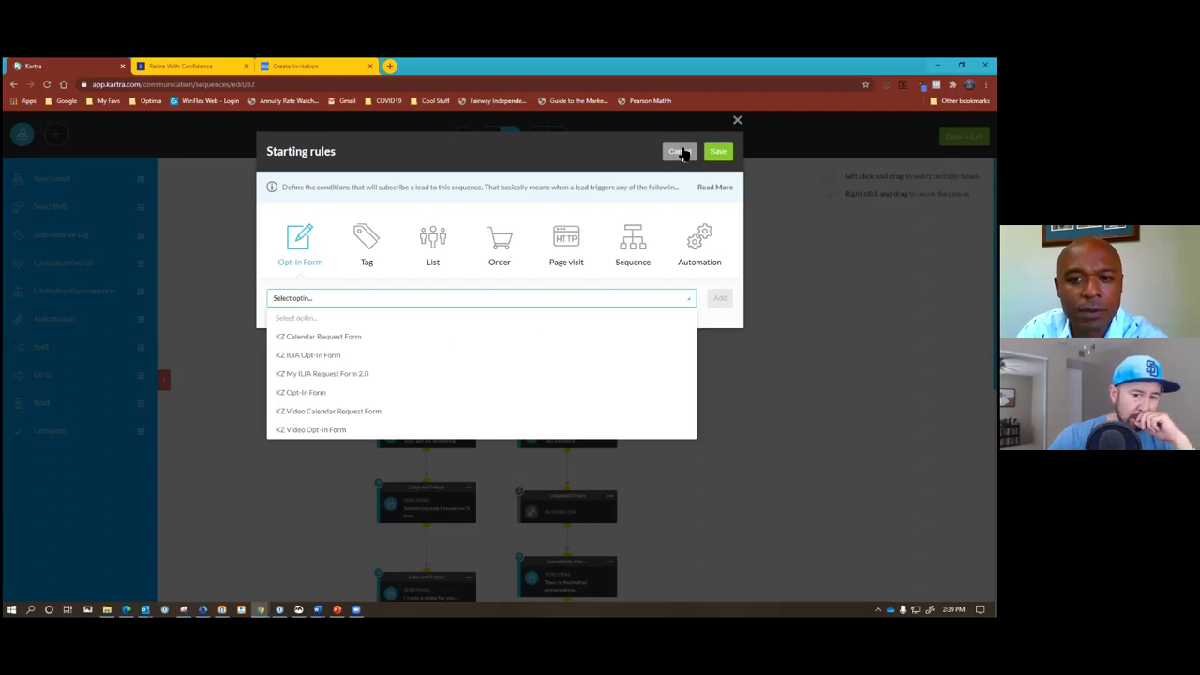
pyautogui.click(677, 450)
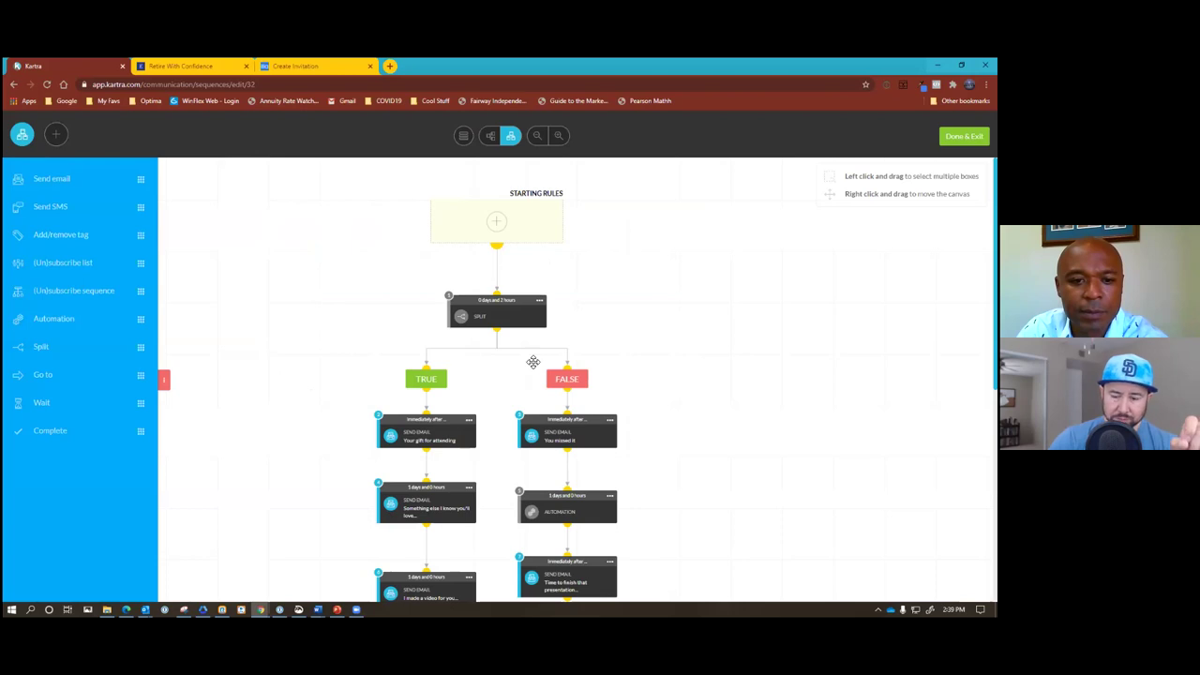
# Step: Try a Has tag condition for KZ Watched Video in the KZ category on the sequence's first split, and close it without adding
pyautogui.click(540, 301)
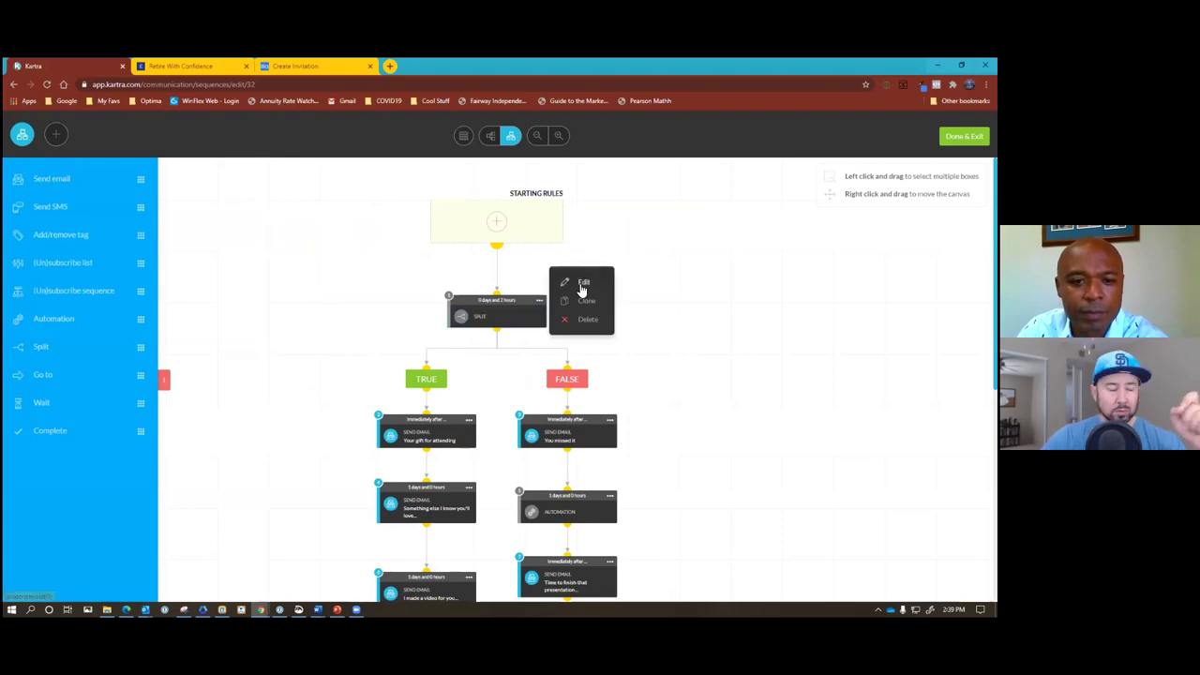
pyautogui.click(581, 284)
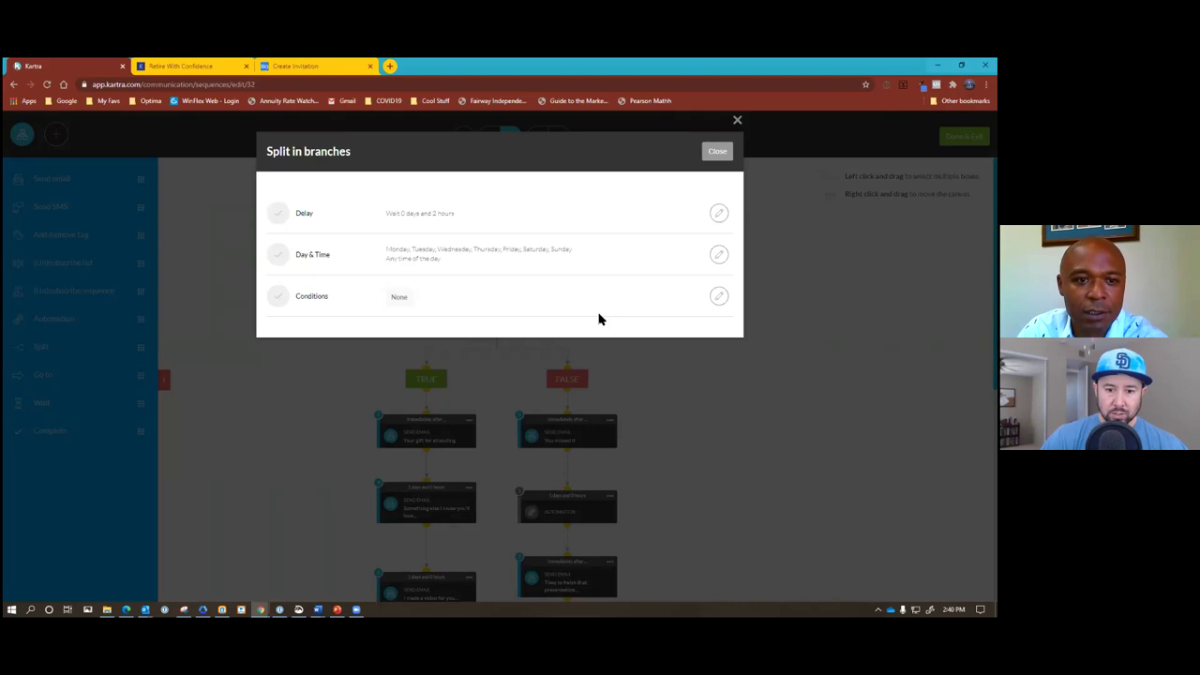
pyautogui.click(718, 297)
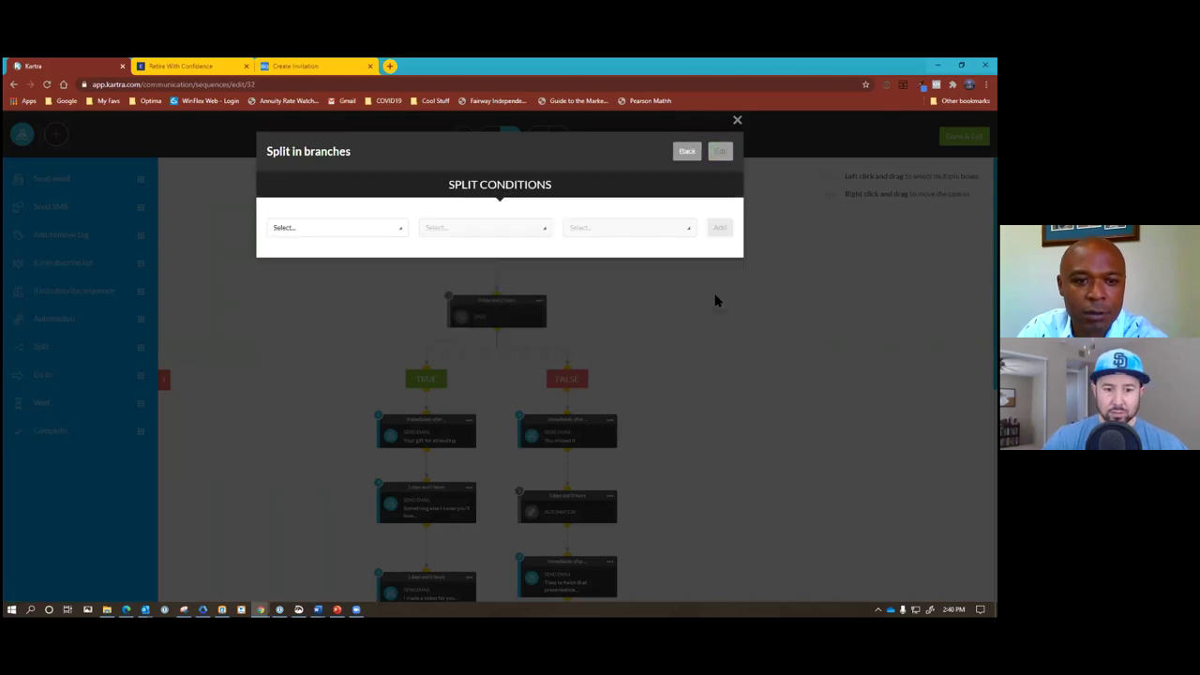
pyautogui.click(379, 229)
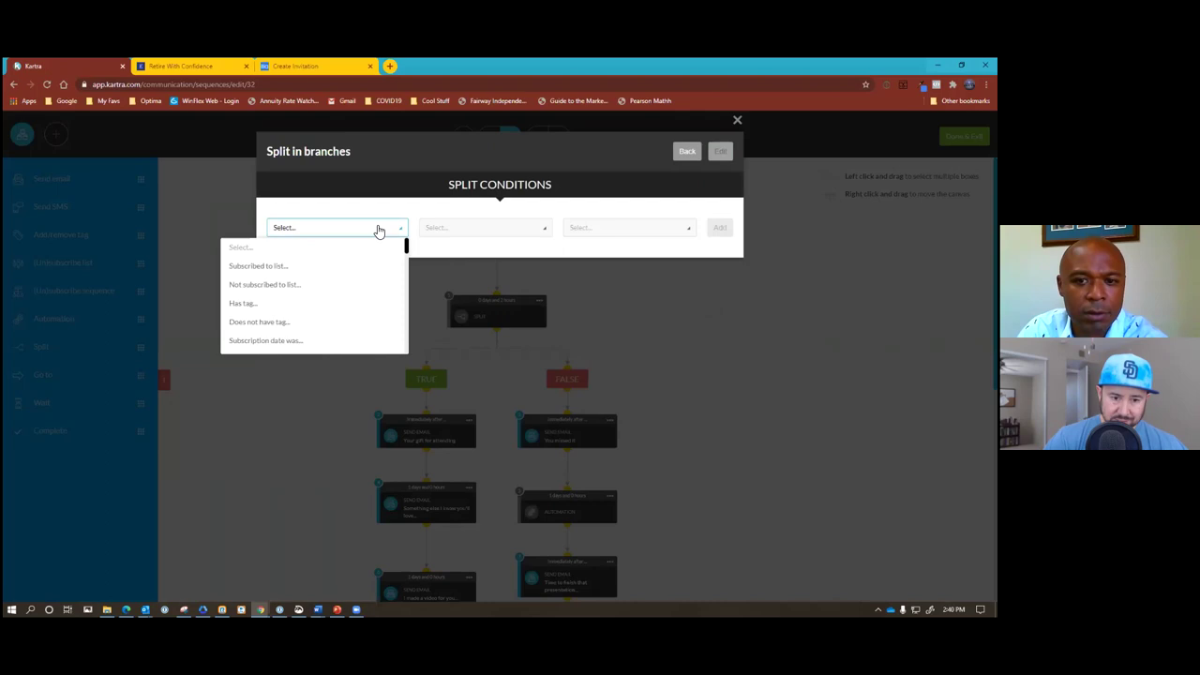
pyautogui.click(296, 304)
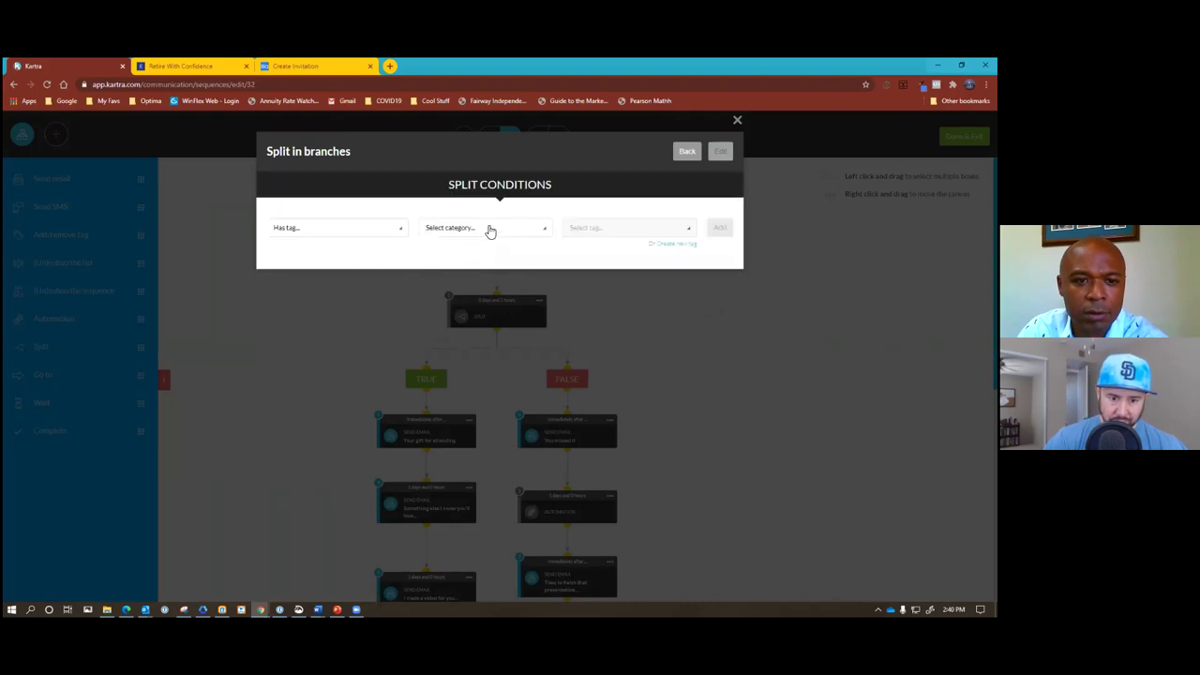
pyautogui.click(487, 230)
pyautogui.click(446, 287)
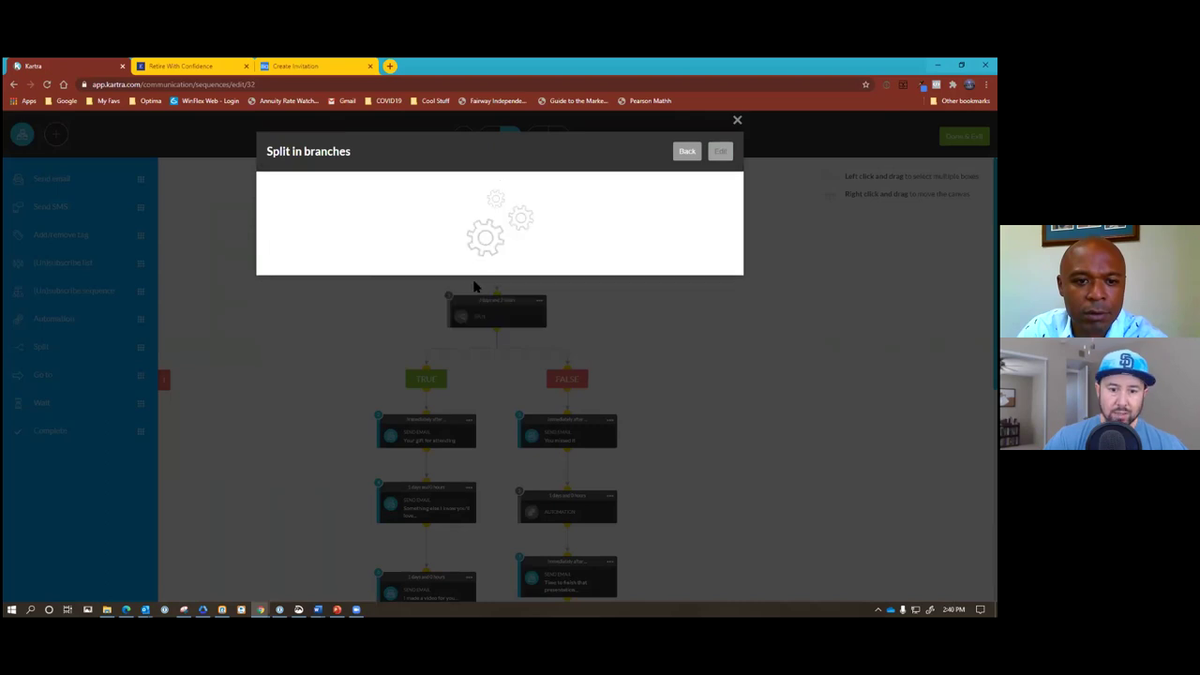
pyautogui.click(603, 228)
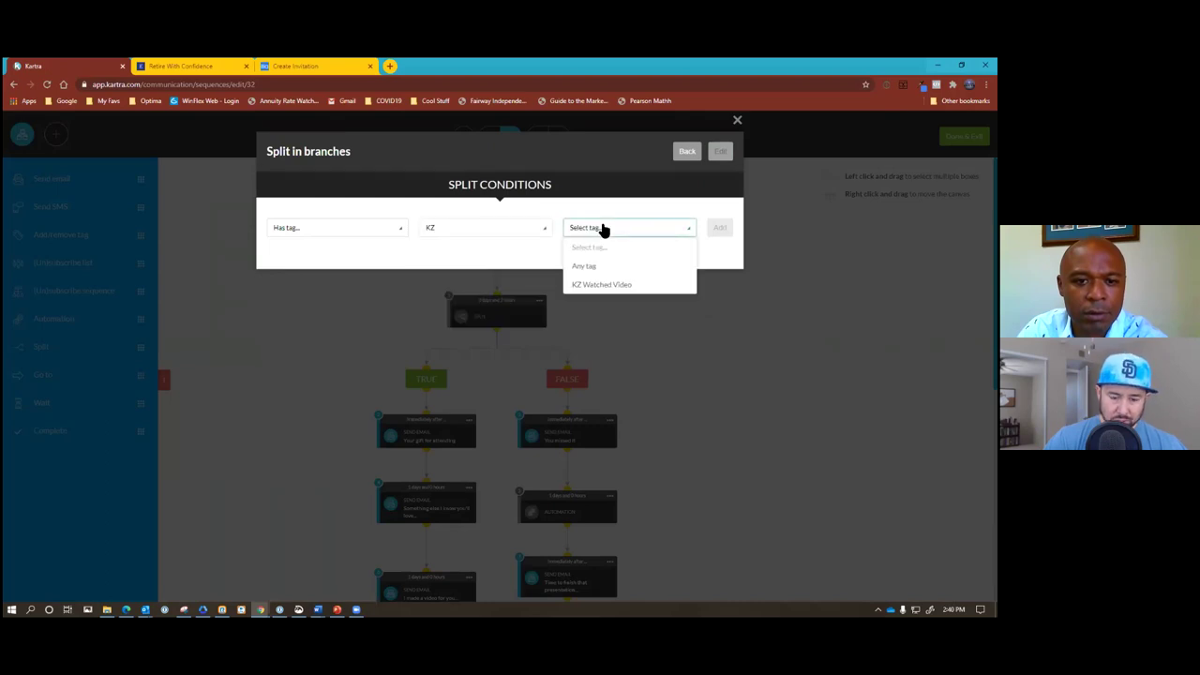
pyautogui.click(597, 284)
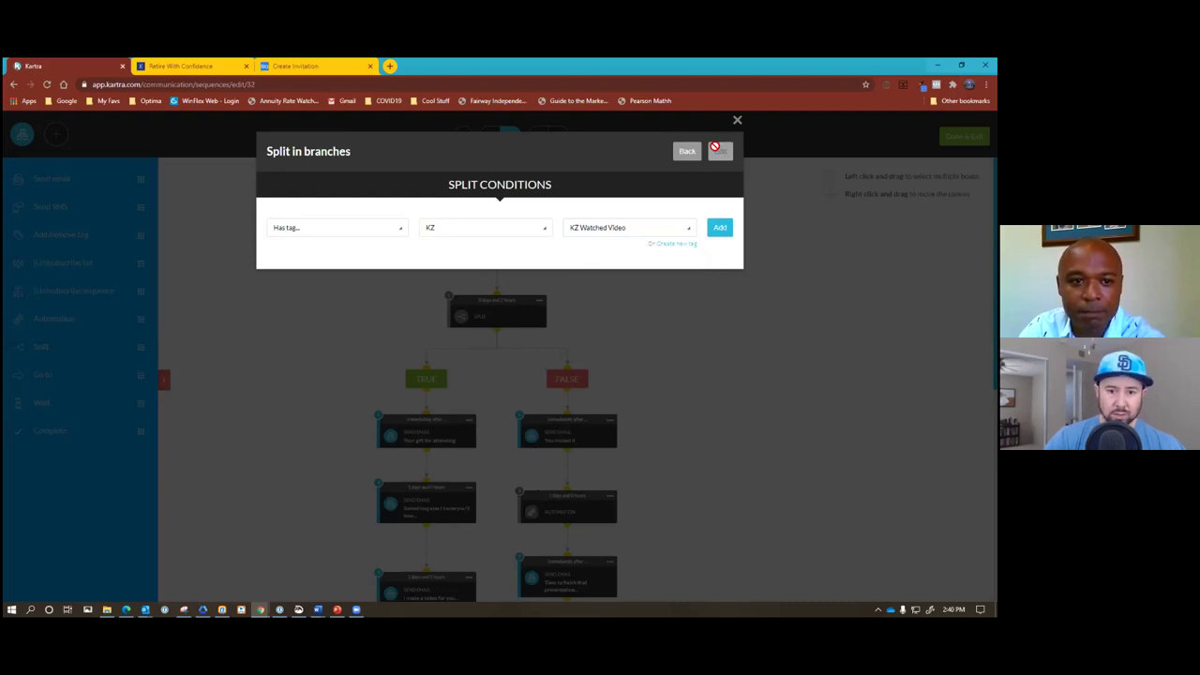
pyautogui.click(479, 379)
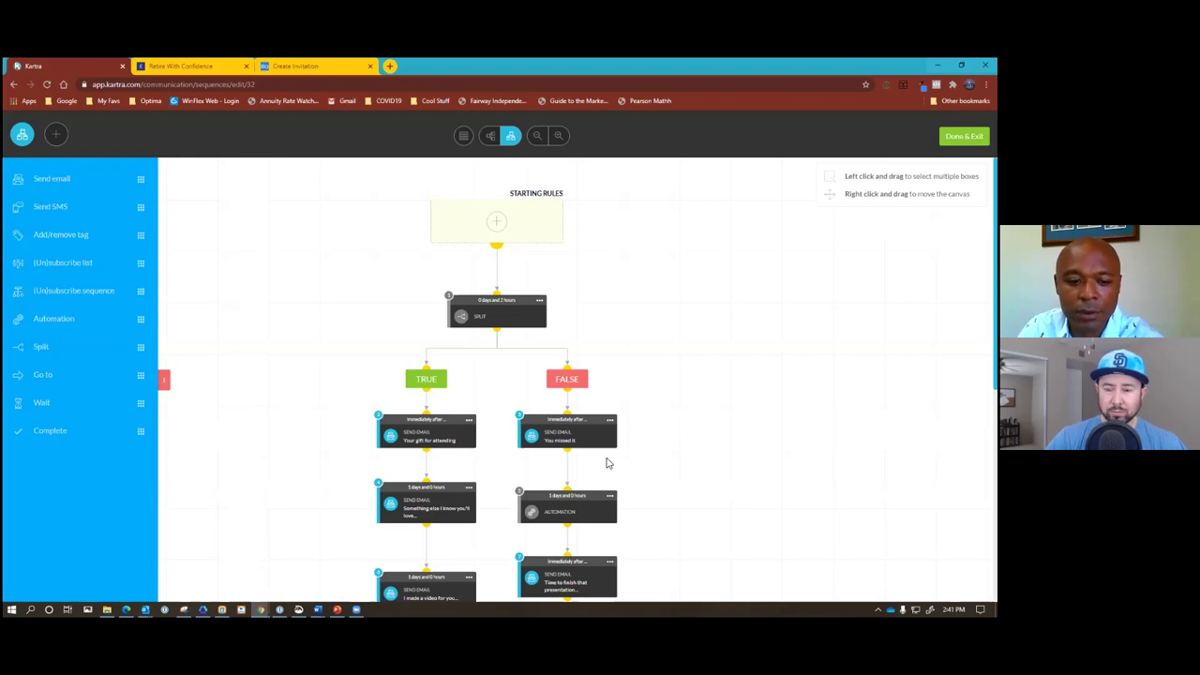
# Step: Switch to the ILIA_Kai-Zen_Email_Templates presentation in PowerPoint and review the email template on slide 2
pyautogui.hotkey('alt', 'Tab')
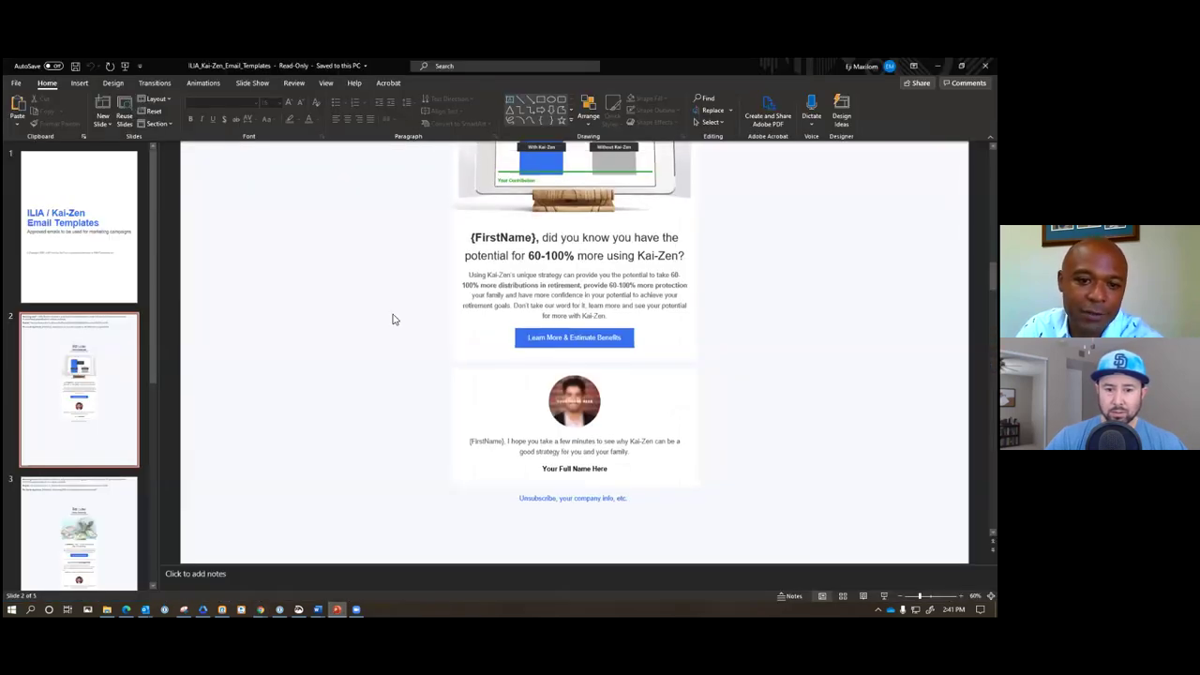
pyautogui.scroll(3, 394, 319)
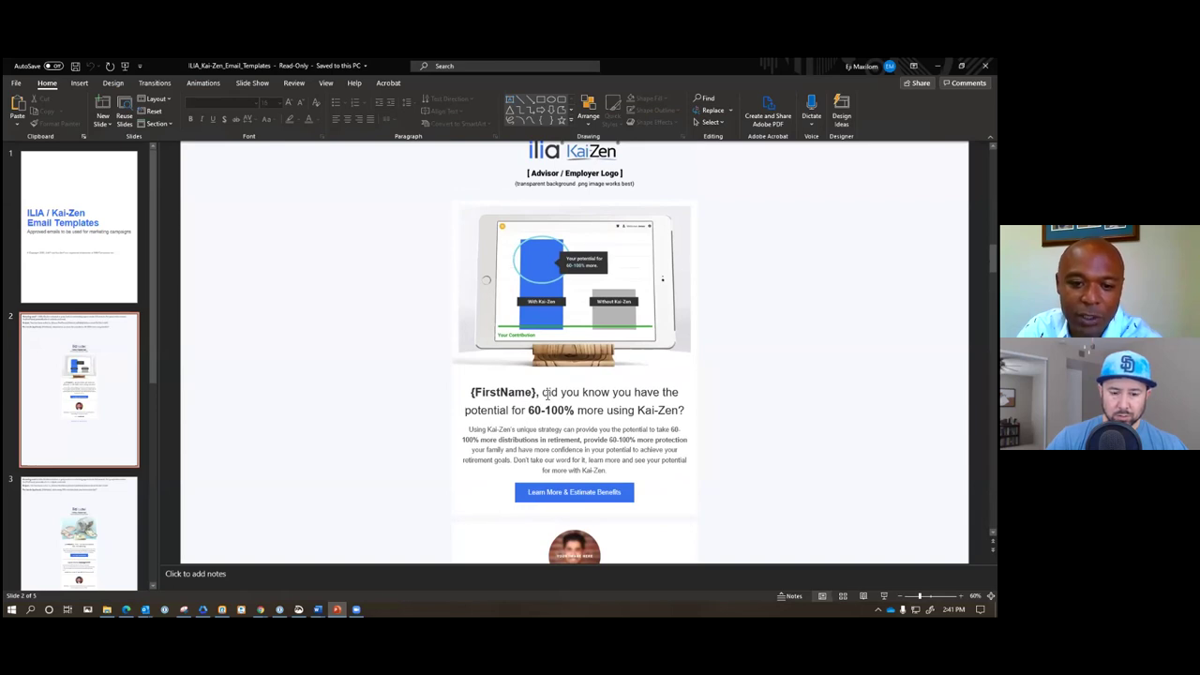
pyautogui.scroll(-1, 563, 488)
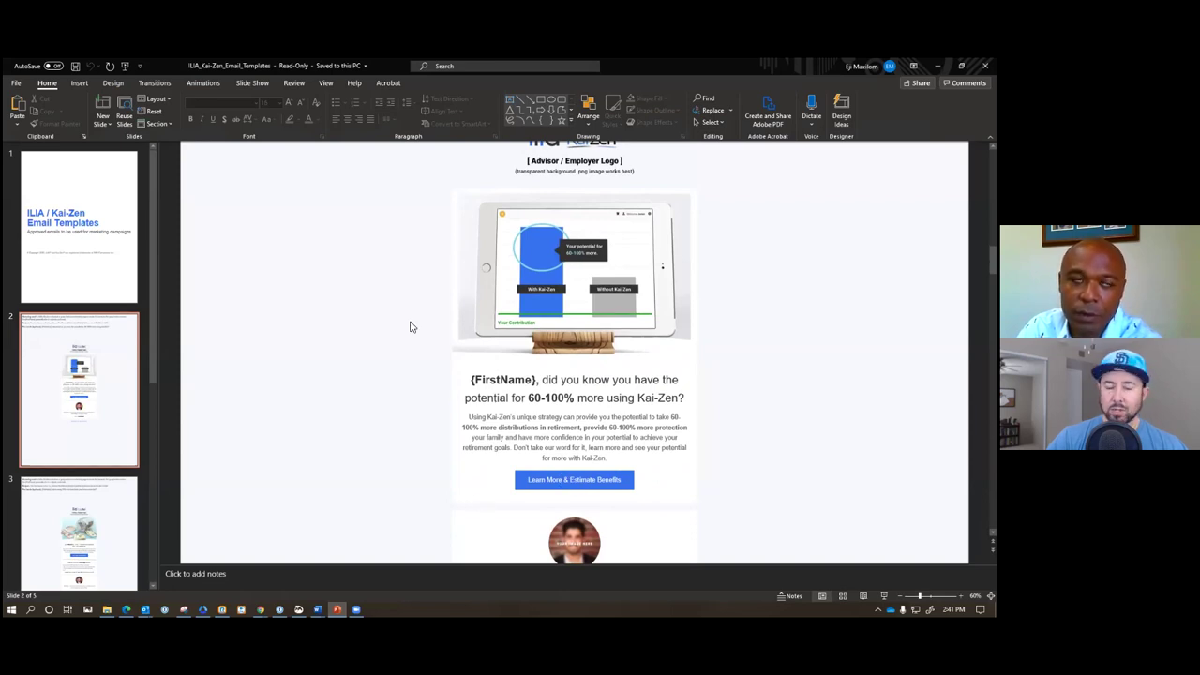
pyautogui.scroll(-1, 410, 326)
pyautogui.scroll(3, 409, 327)
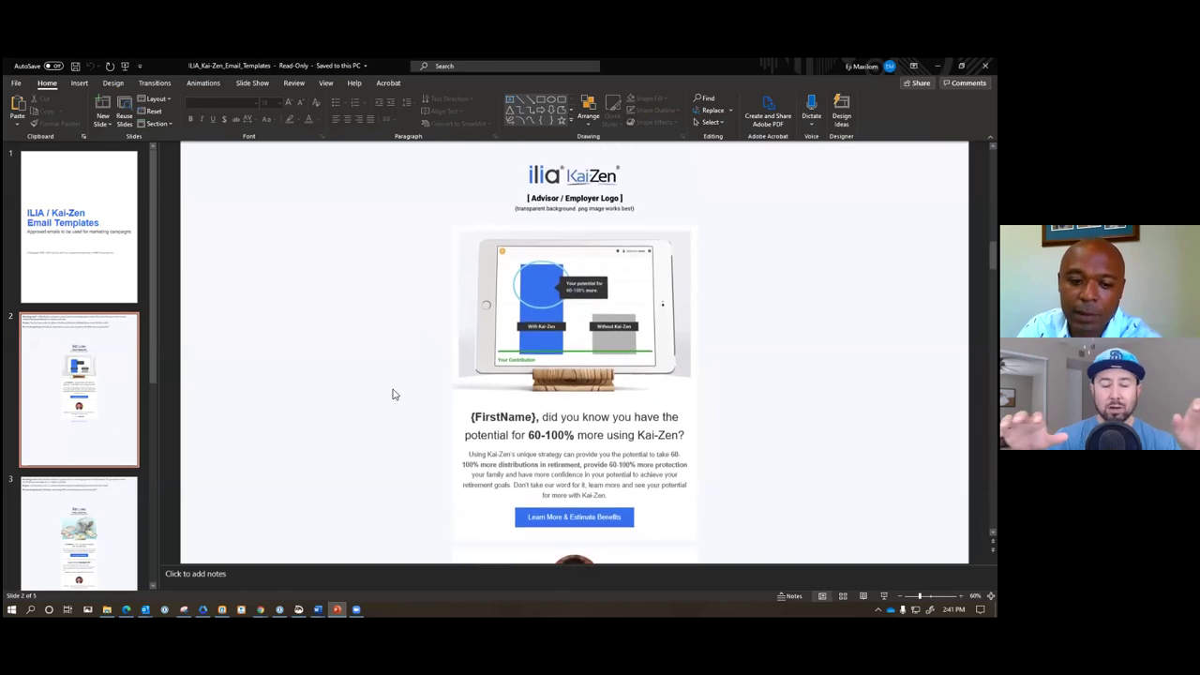
# Step: Return to the Kartra sequence in Chrome and check the content of the "Your gift for attending" email
pyautogui.click(261, 610)
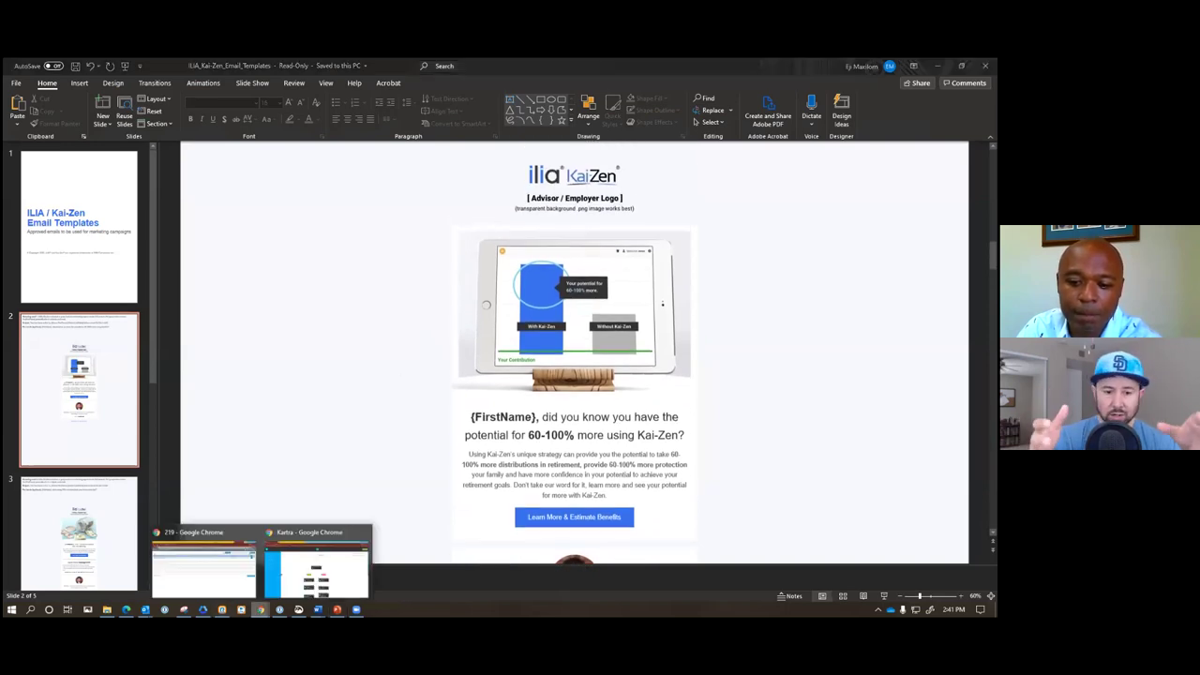
pyautogui.click(314, 573)
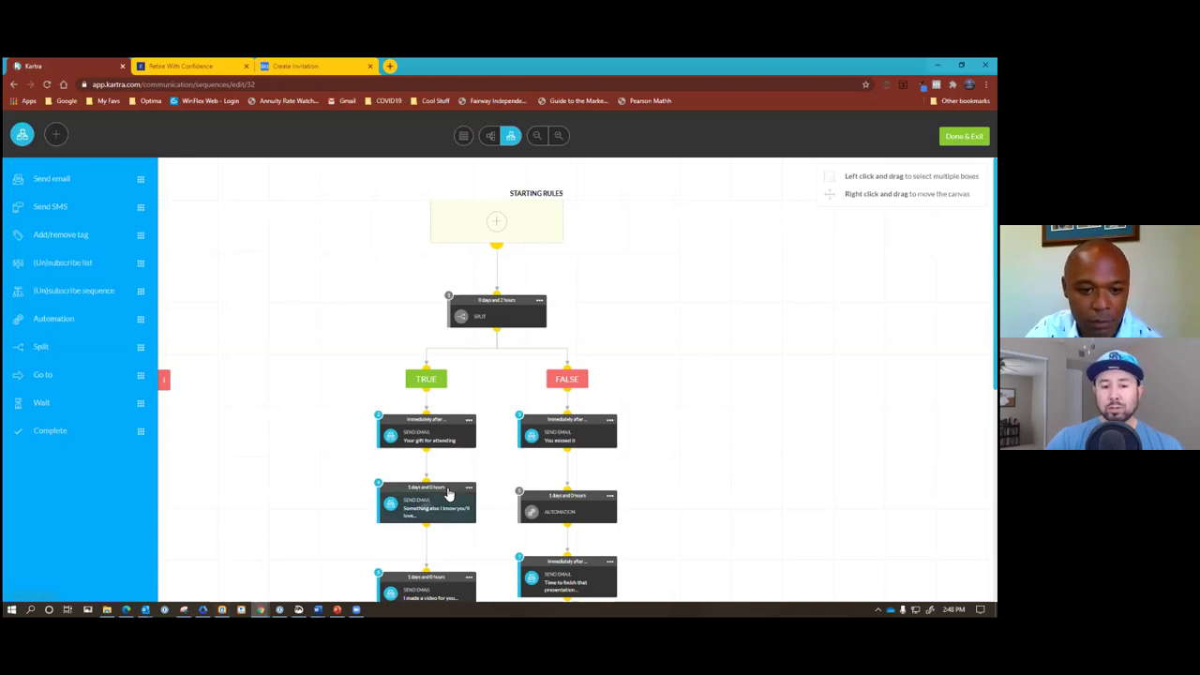
pyautogui.click(469, 419)
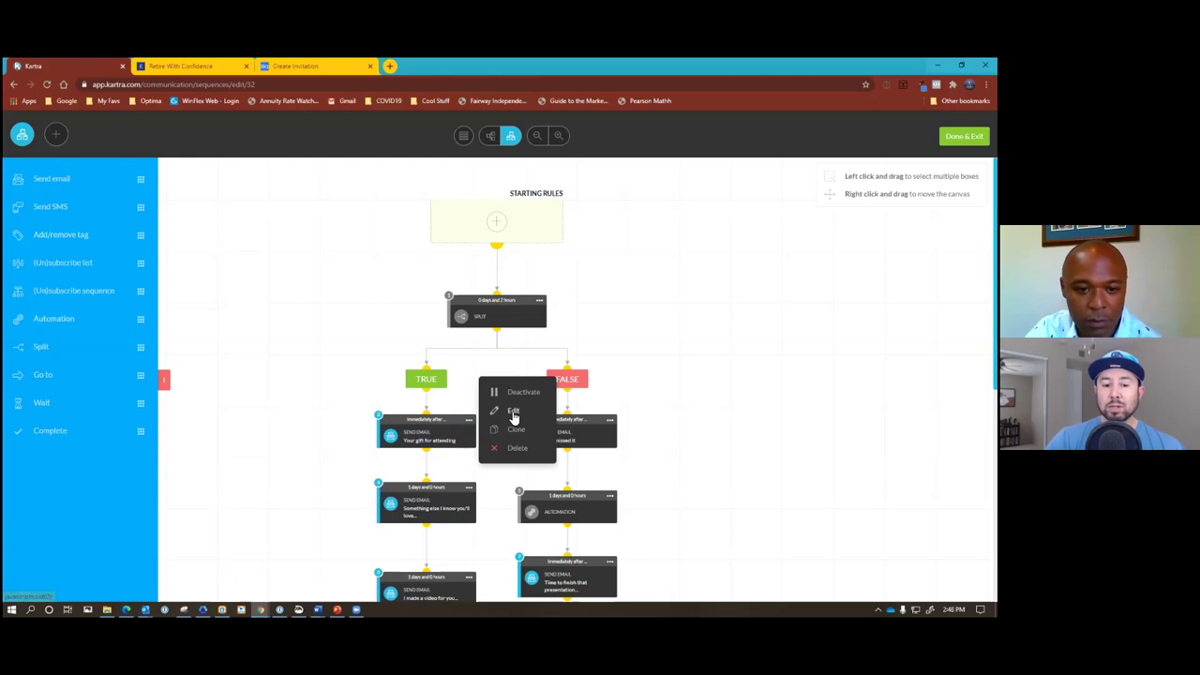
pyautogui.click(513, 412)
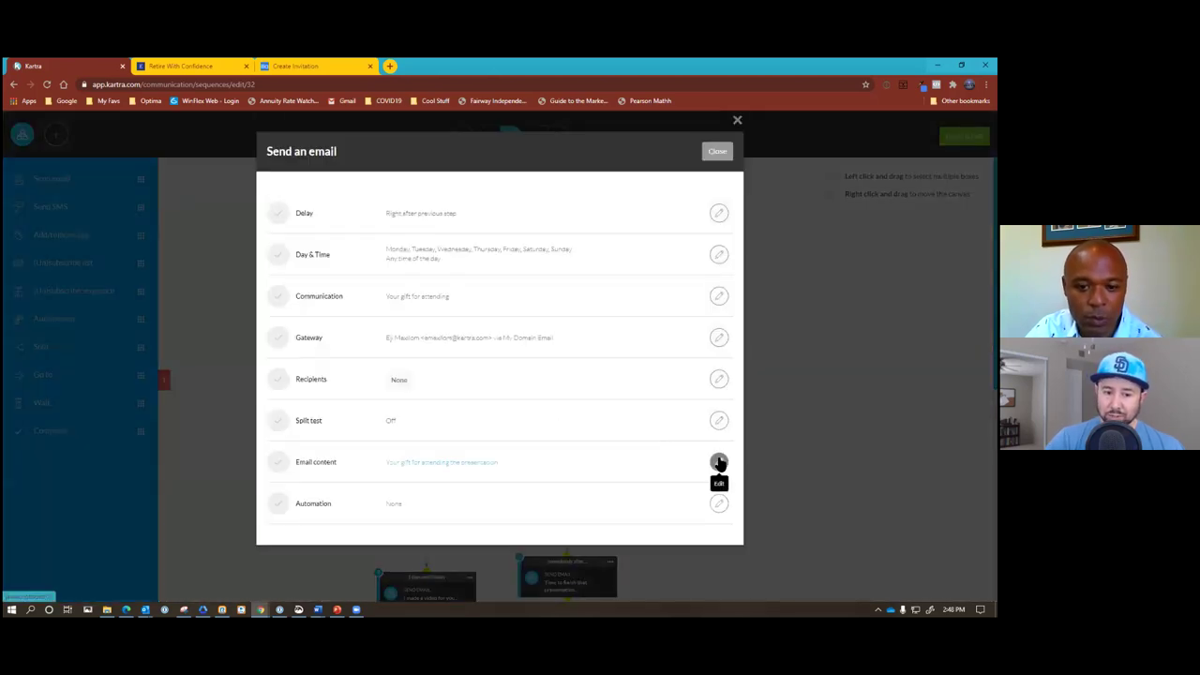
pyautogui.click(719, 462)
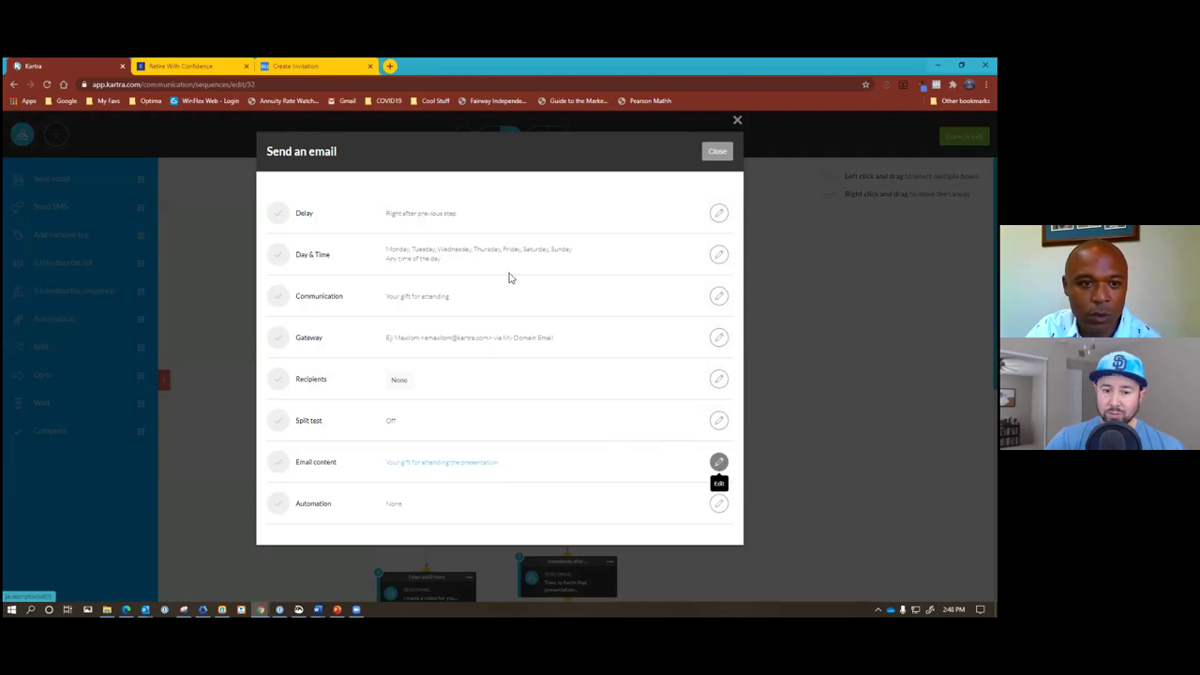
pyautogui.click(822, 120)
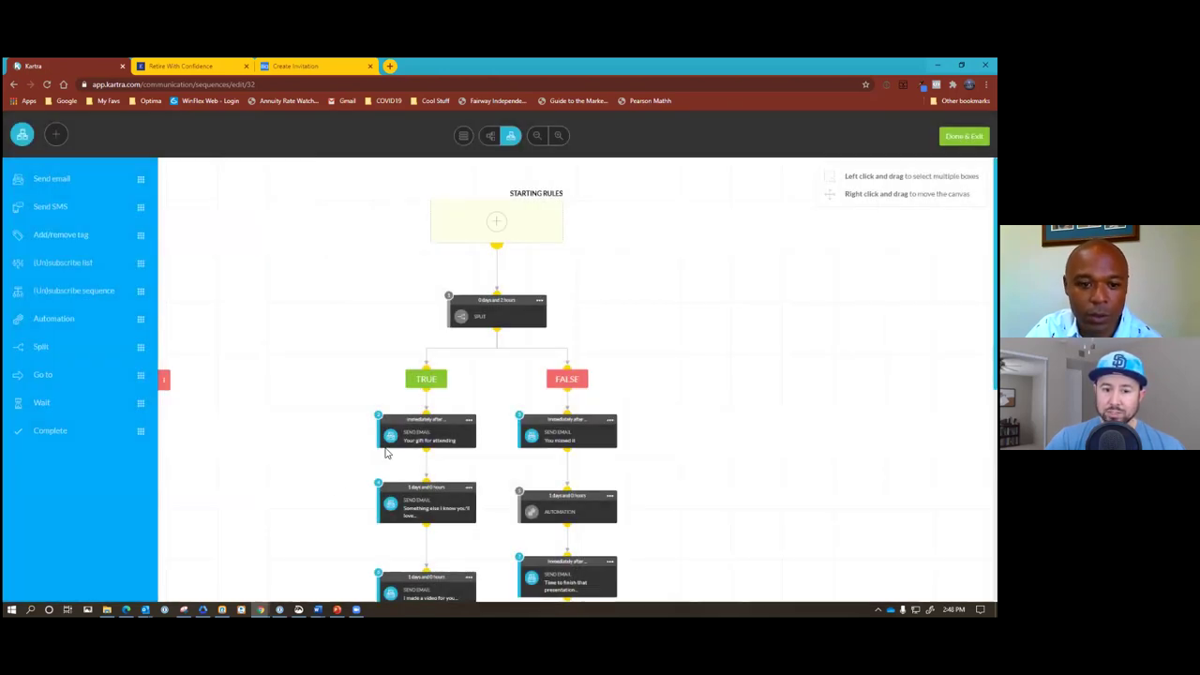
# Step: View the recipient conditions of the "Your gift for attending" email and close its settings without changes
pyautogui.click(468, 420)
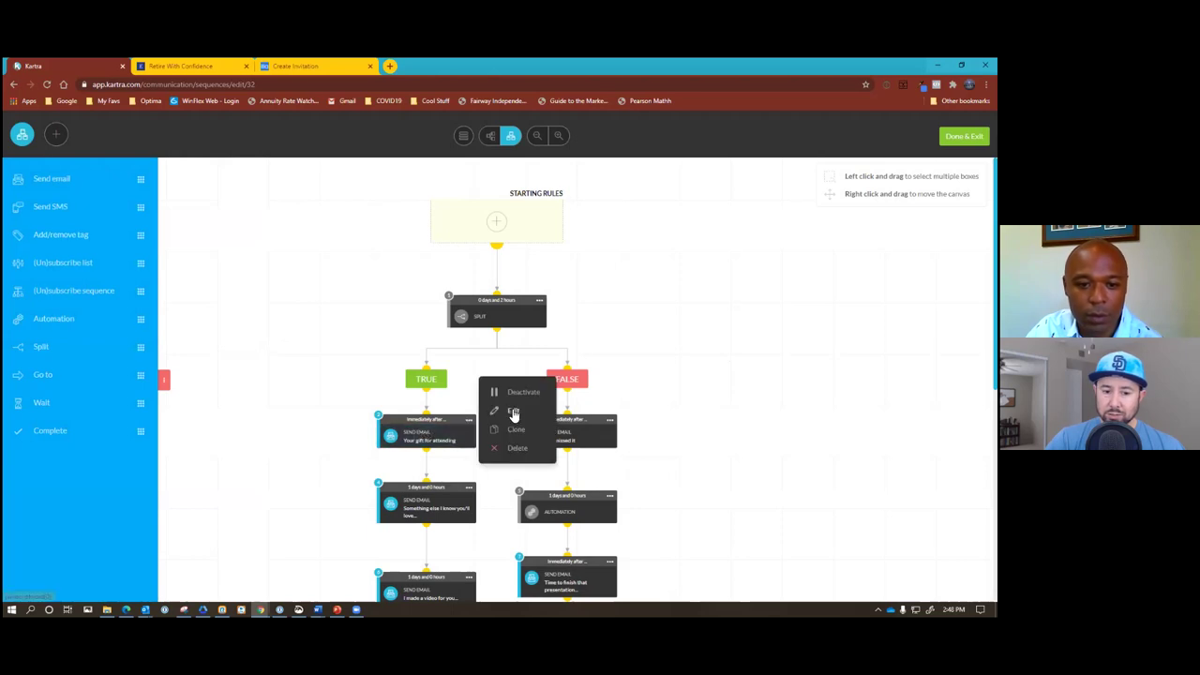
pyautogui.click(514, 412)
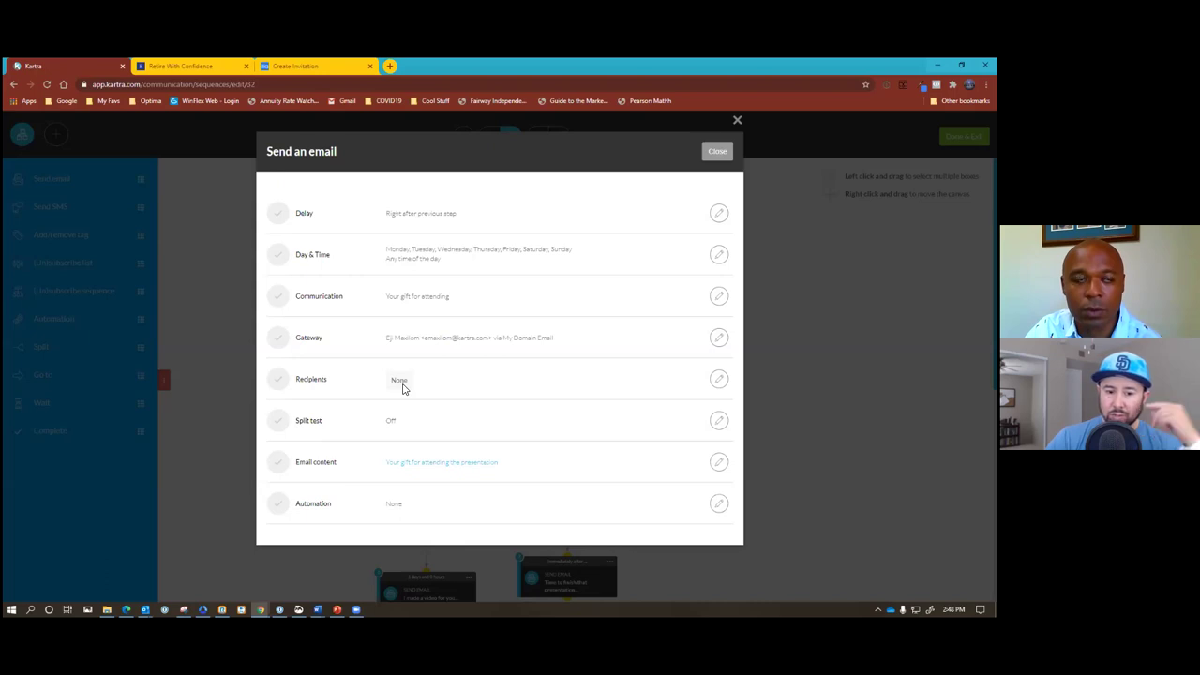
pyautogui.click(719, 380)
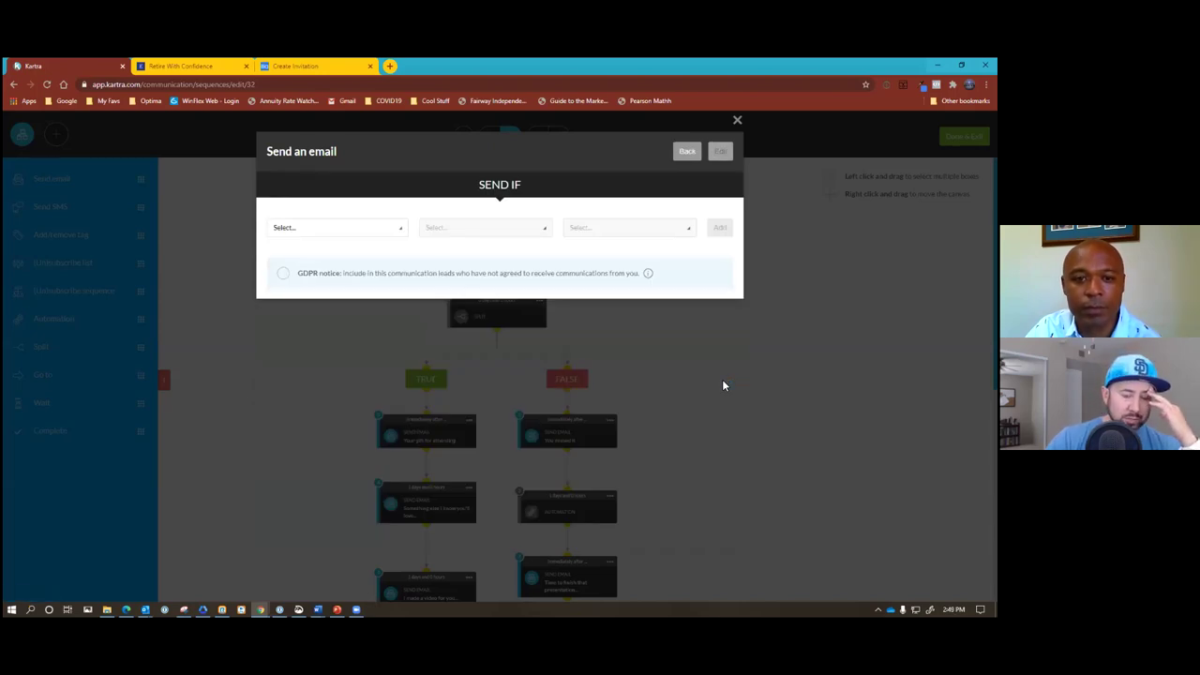
pyautogui.click(737, 124)
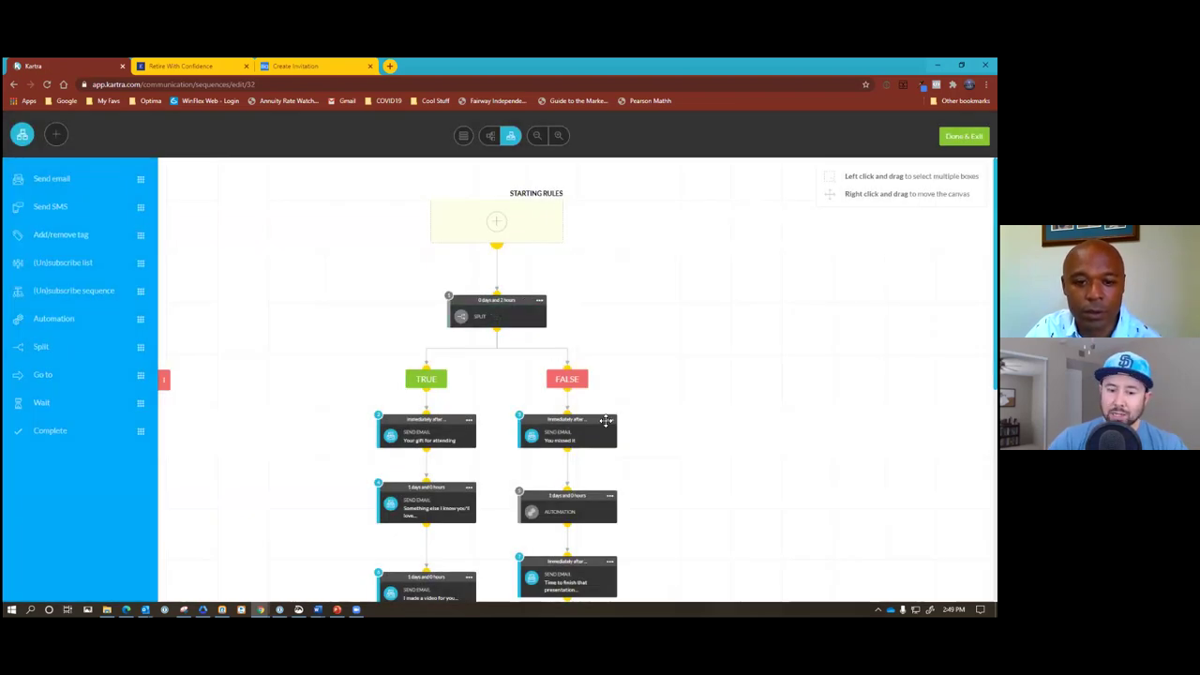
# Step: View the settings of the "You missed it" email on the FALSE branch and close them without changes
pyautogui.moveTo(607, 420)
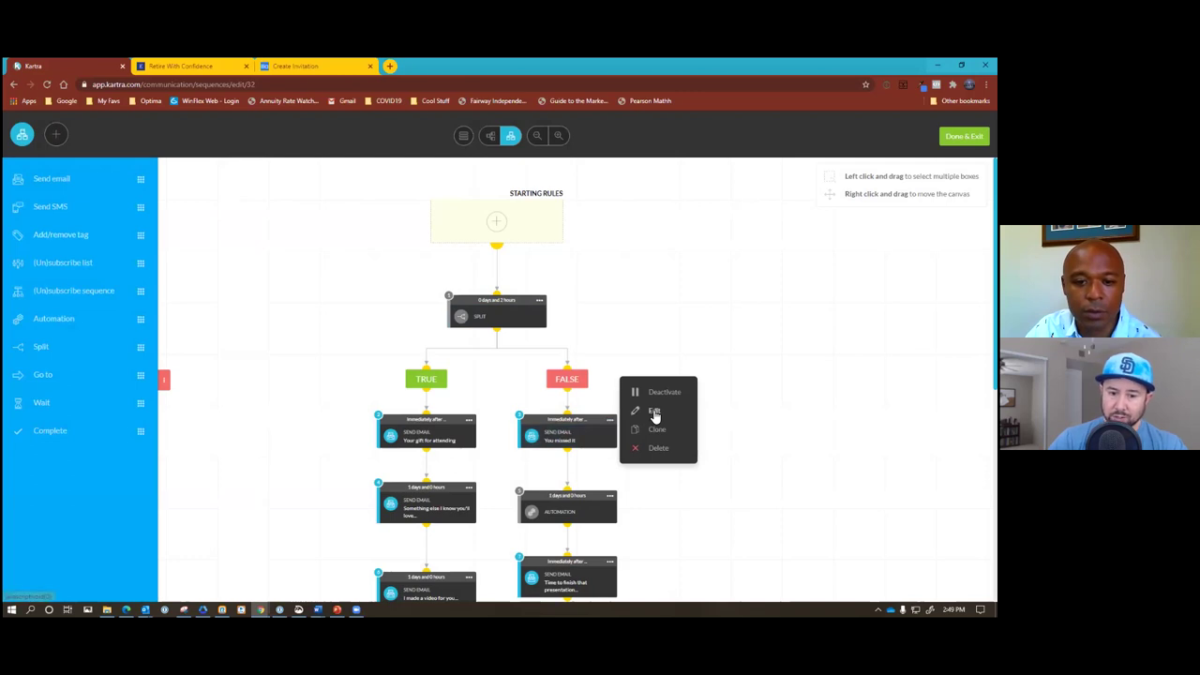
pyautogui.click(654, 413)
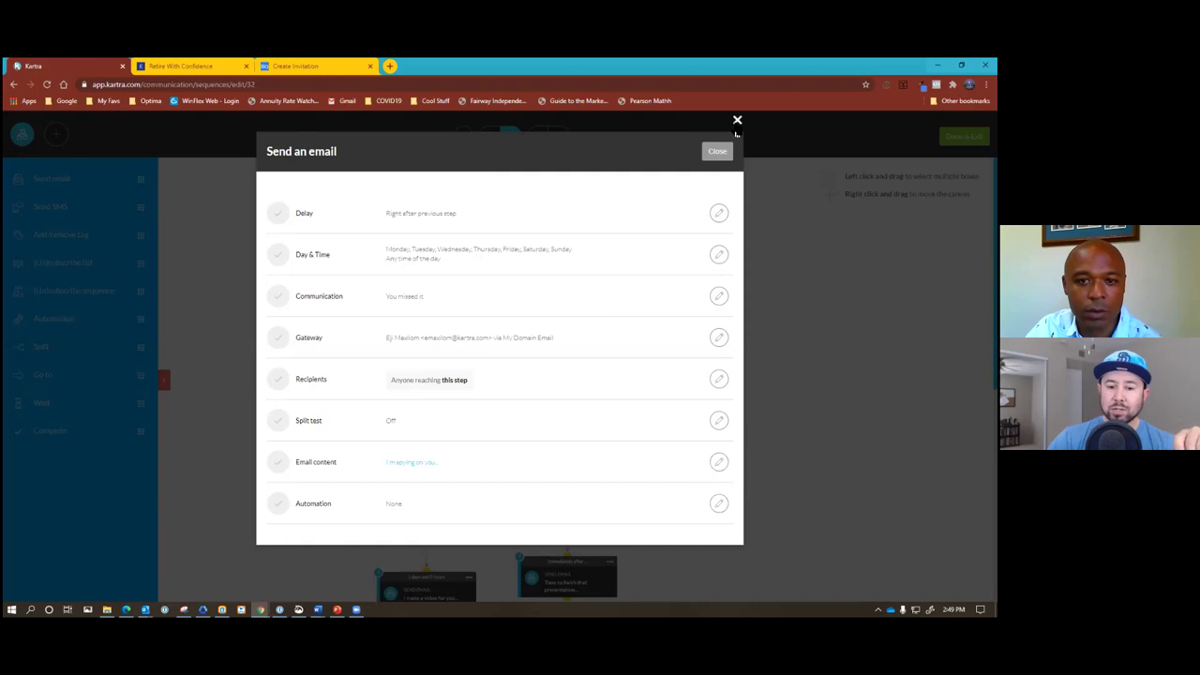
pyautogui.click(736, 121)
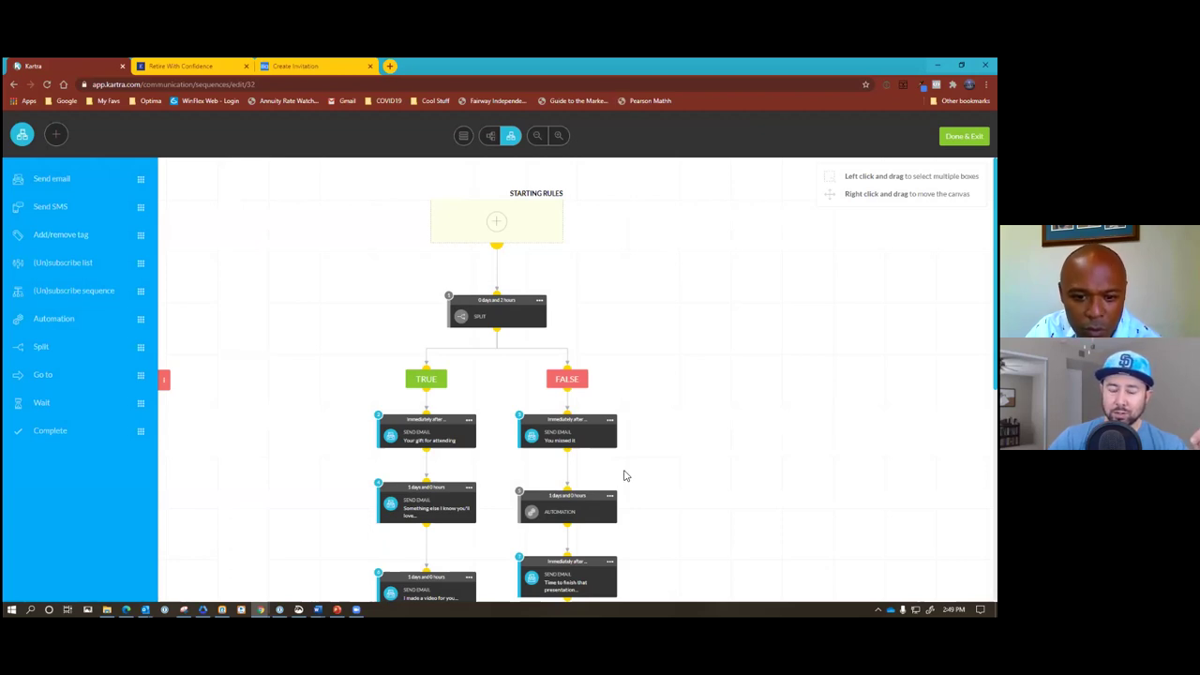
# Step: Edit the rule of the first automation on the FALSE branch and add the IF condition "Lead reaches this step"
pyautogui.click(610, 495)
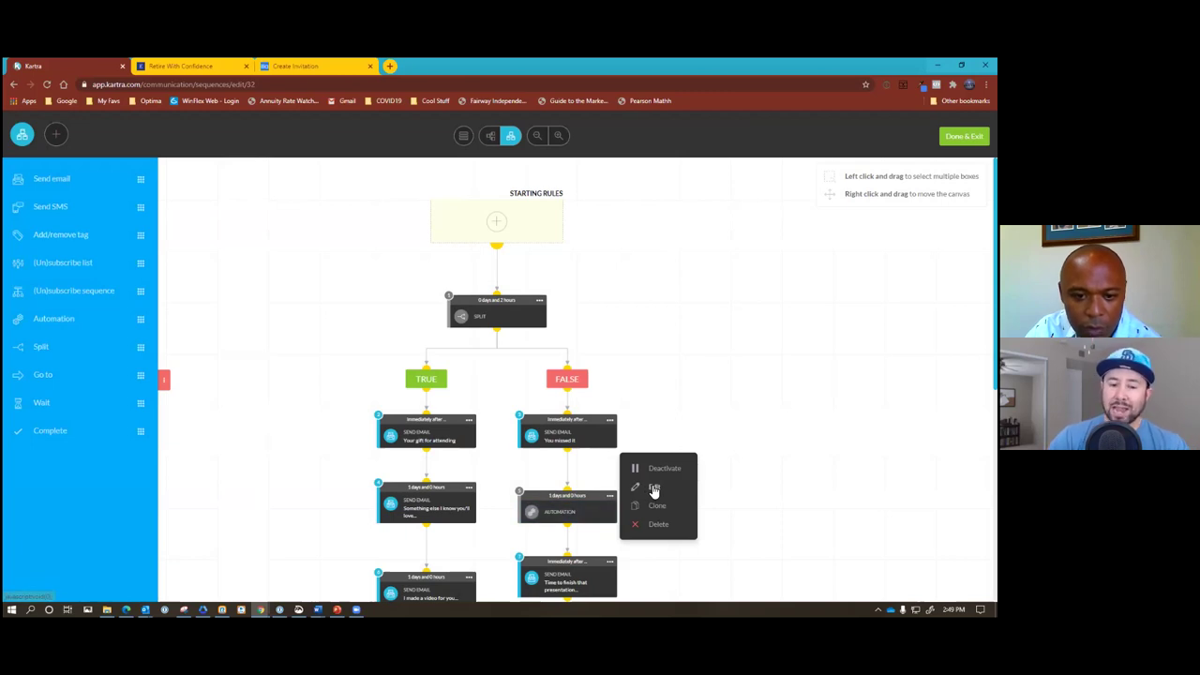
pyautogui.click(653, 489)
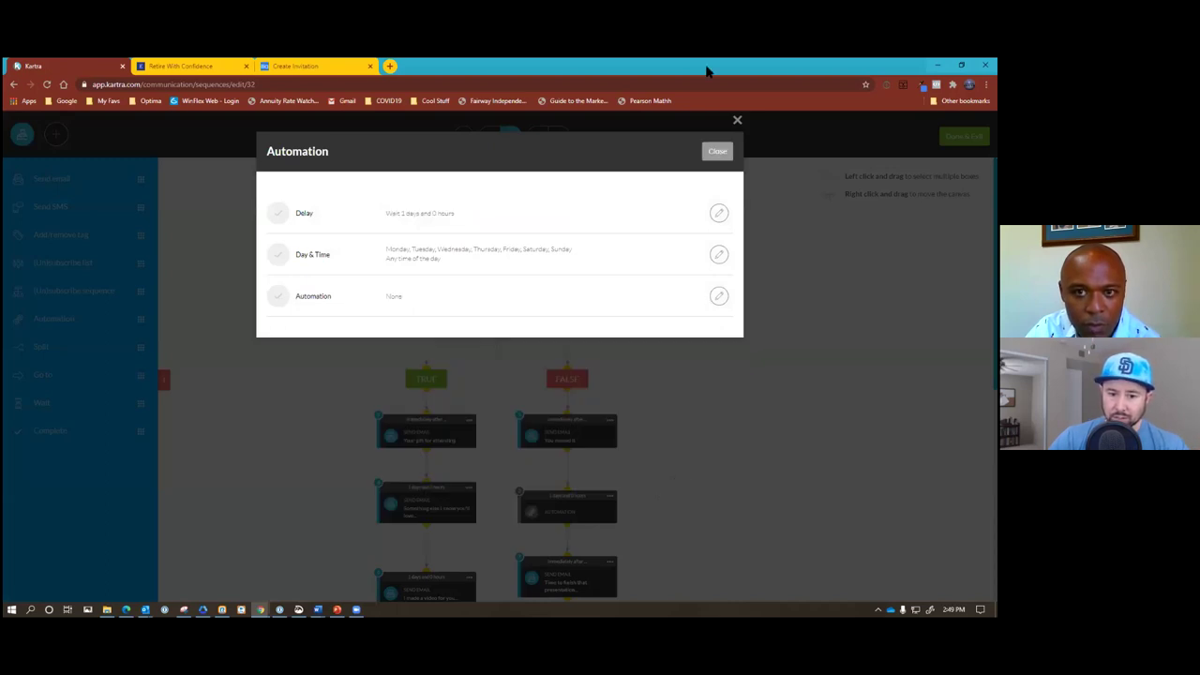
pyautogui.click(718, 296)
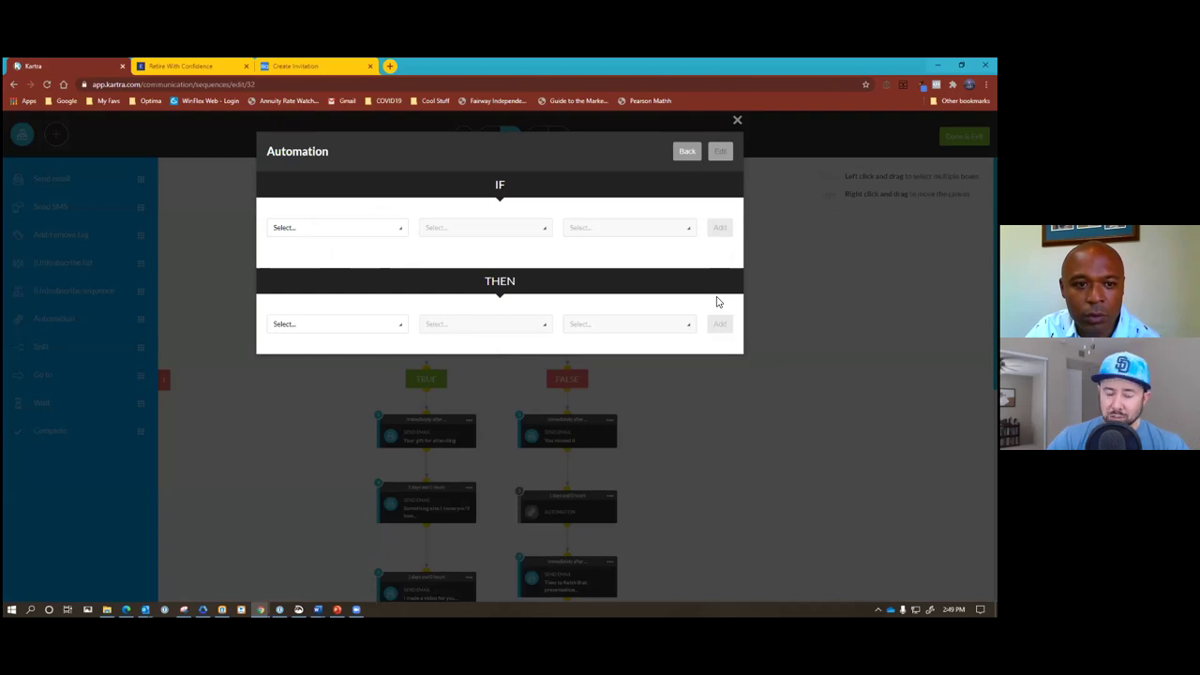
pyautogui.click(358, 230)
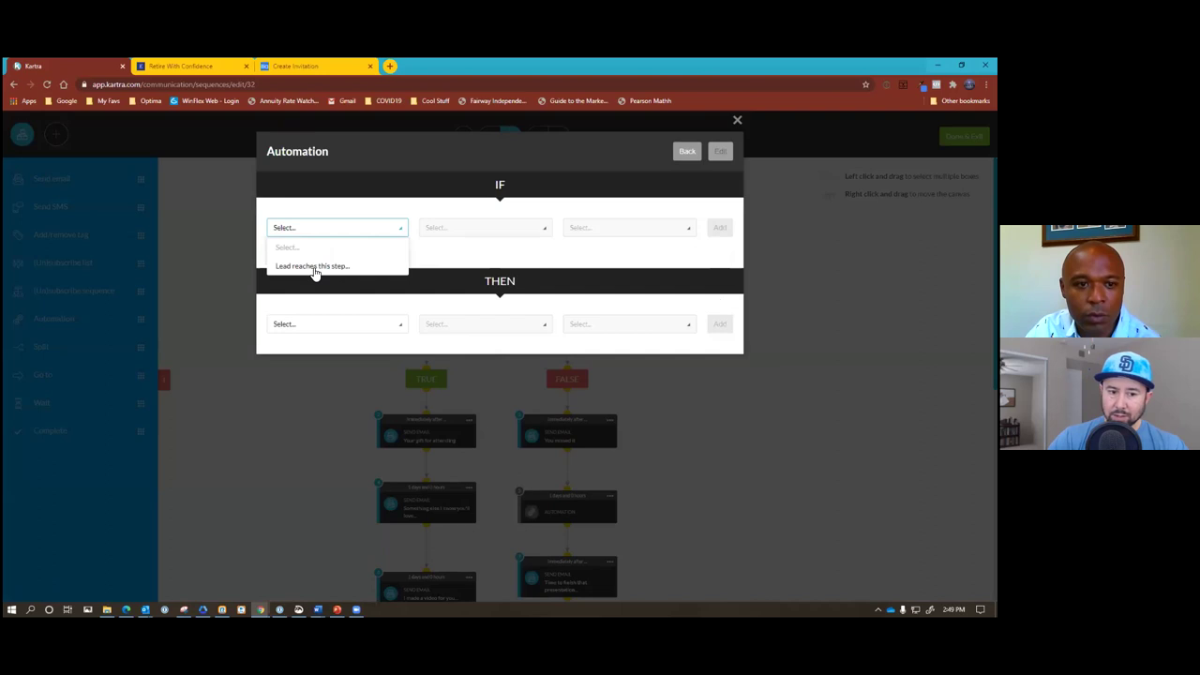
pyautogui.click(315, 270)
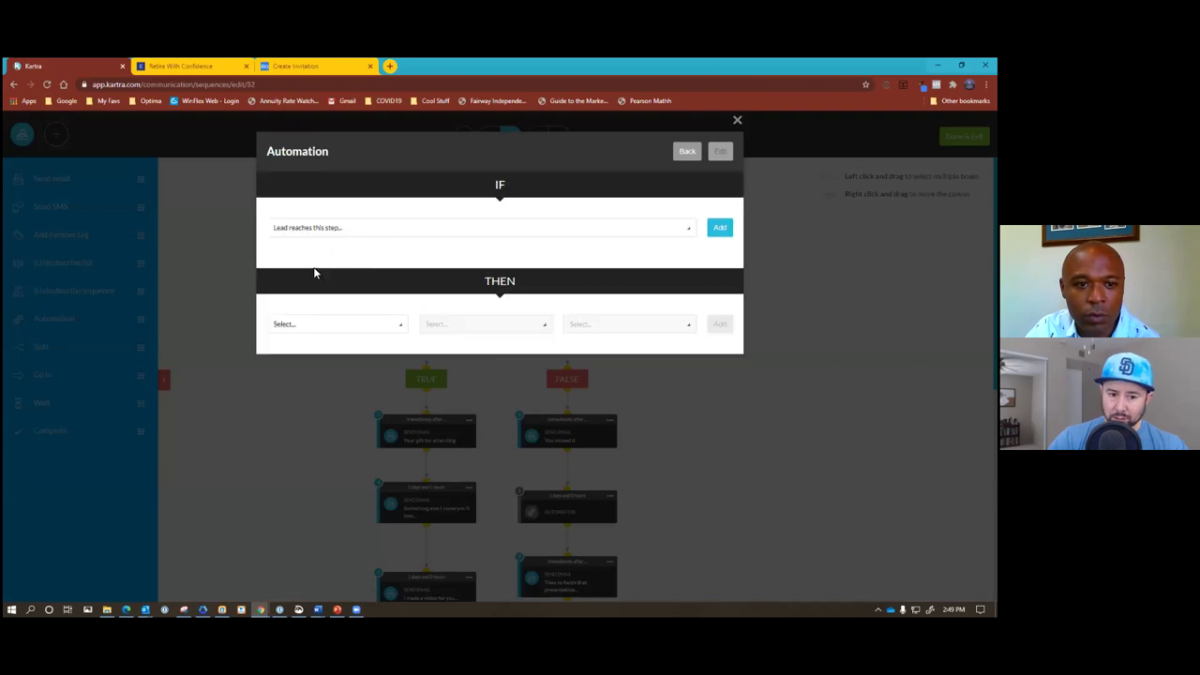
pyautogui.click(719, 227)
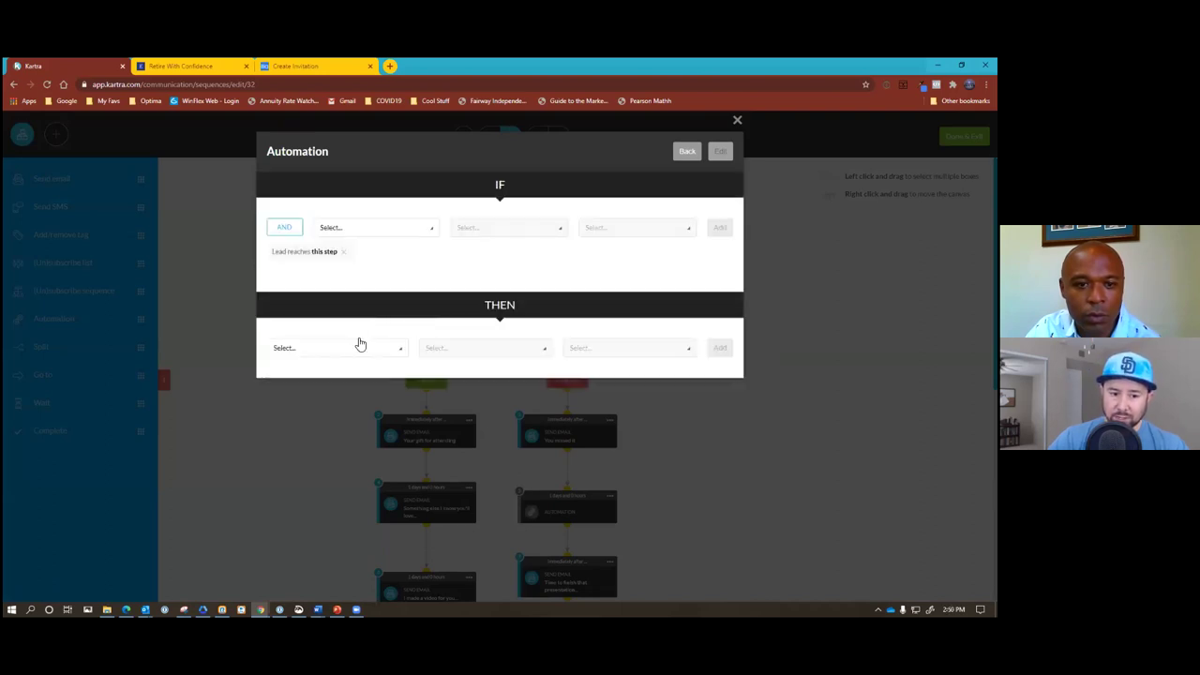
# Step: Add a THEN action that moves the lead to step 2, the "Your gift for attending" email, and pauses the current flow
pyautogui.click(354, 349)
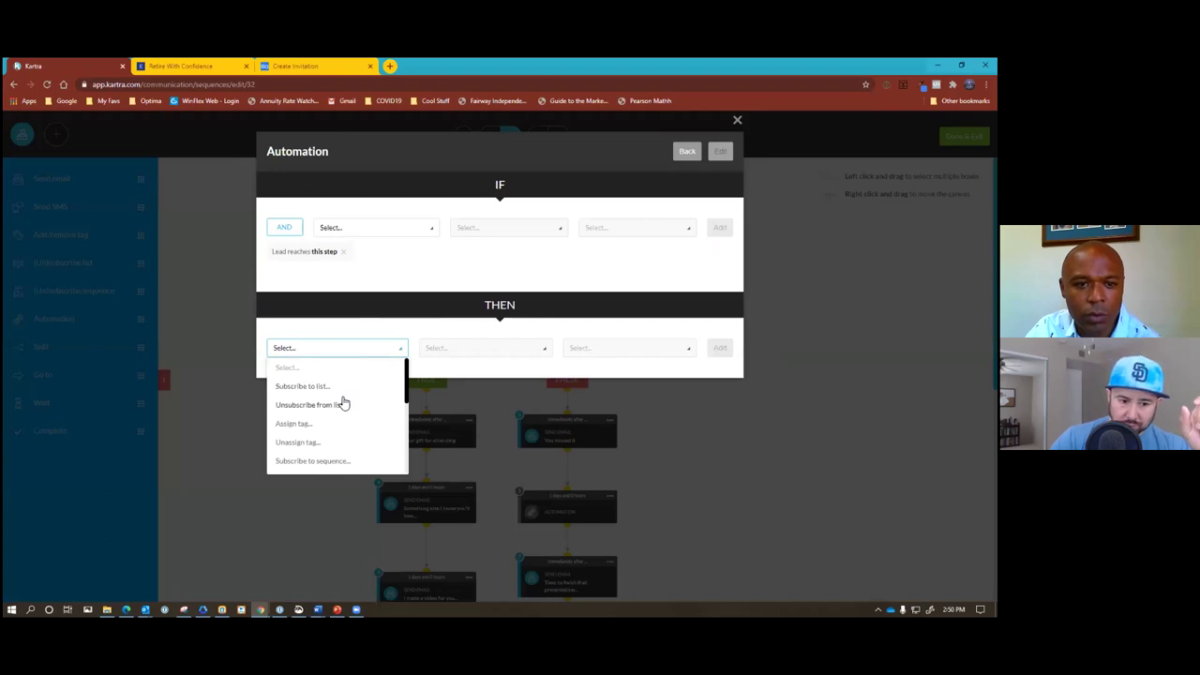
pyautogui.scroll(-1, 332, 429)
pyautogui.scroll(-2, 331, 429)
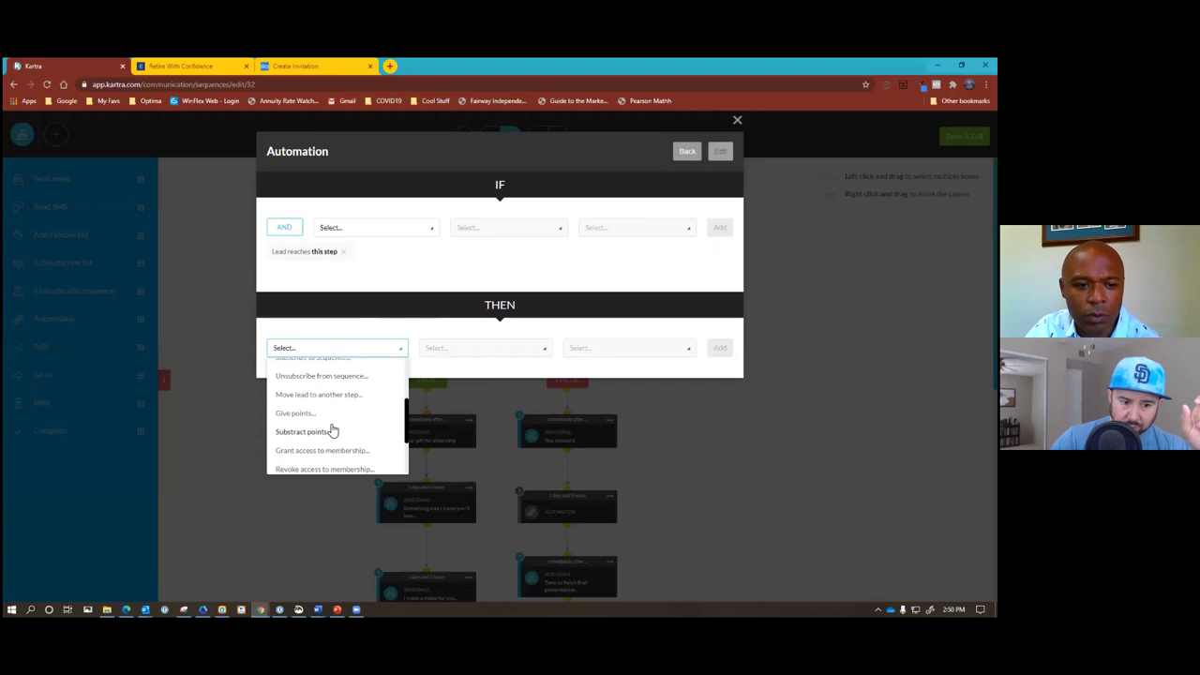
pyautogui.scroll(-1, 332, 429)
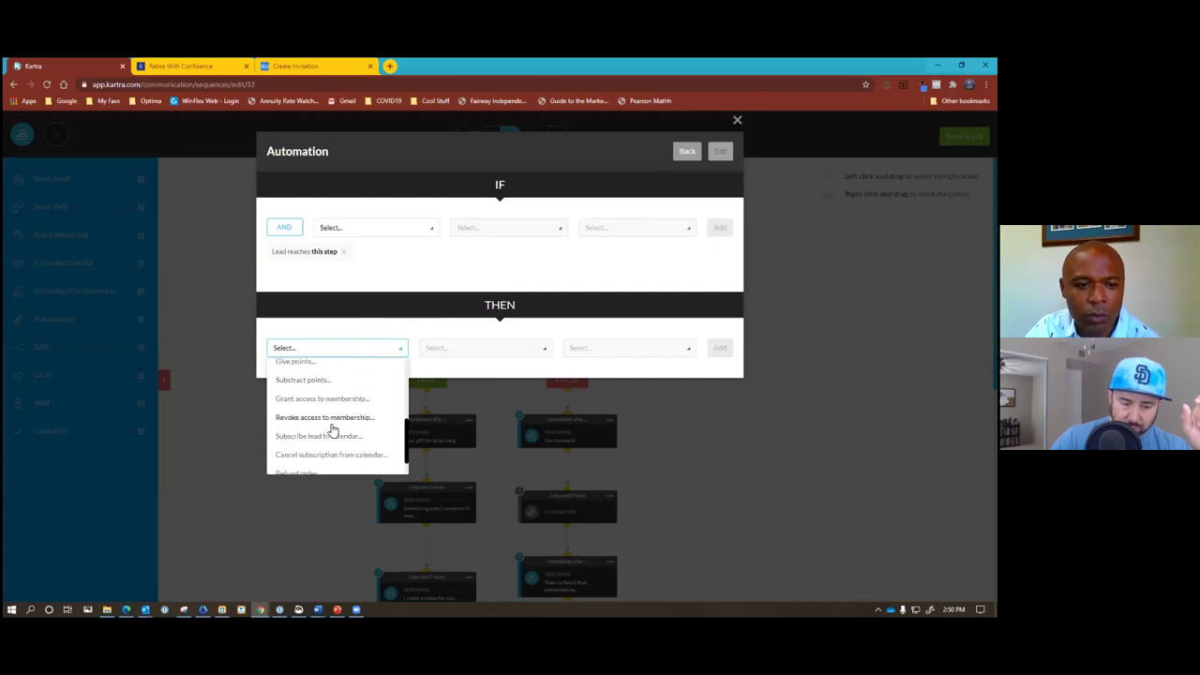
pyautogui.scroll(-1, 332, 429)
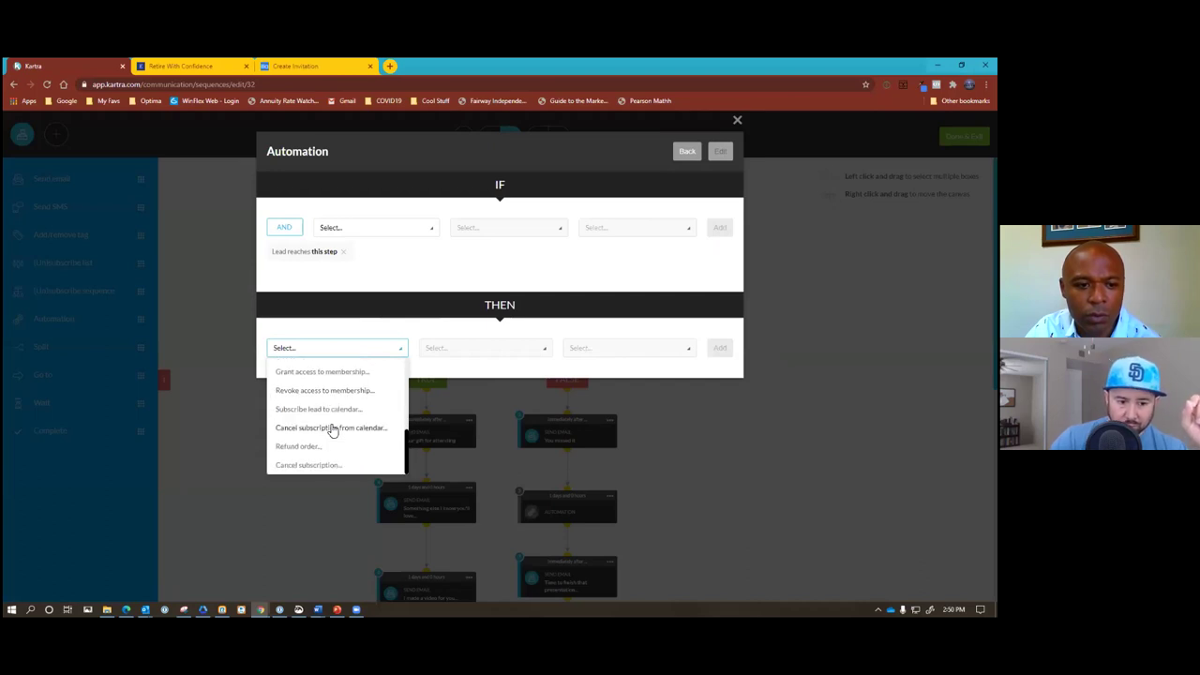
pyautogui.scroll(3, 332, 430)
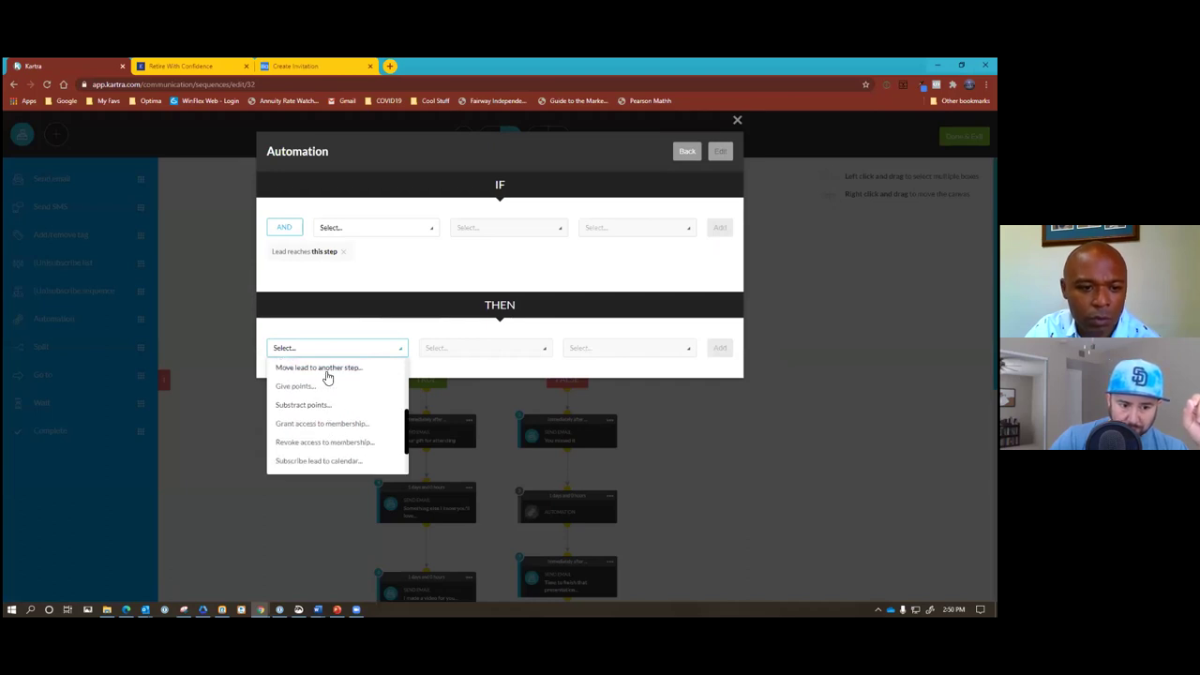
pyautogui.scroll(2, 327, 391)
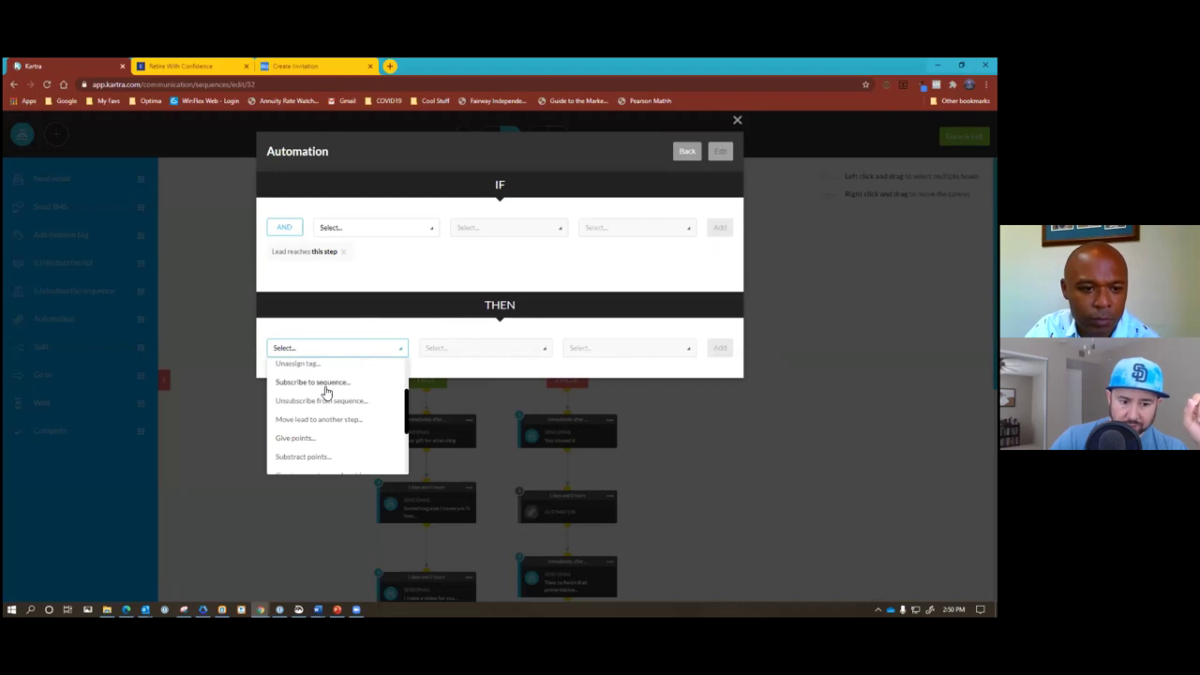
pyautogui.scroll(1, 326, 426)
pyautogui.scroll(2, 326, 426)
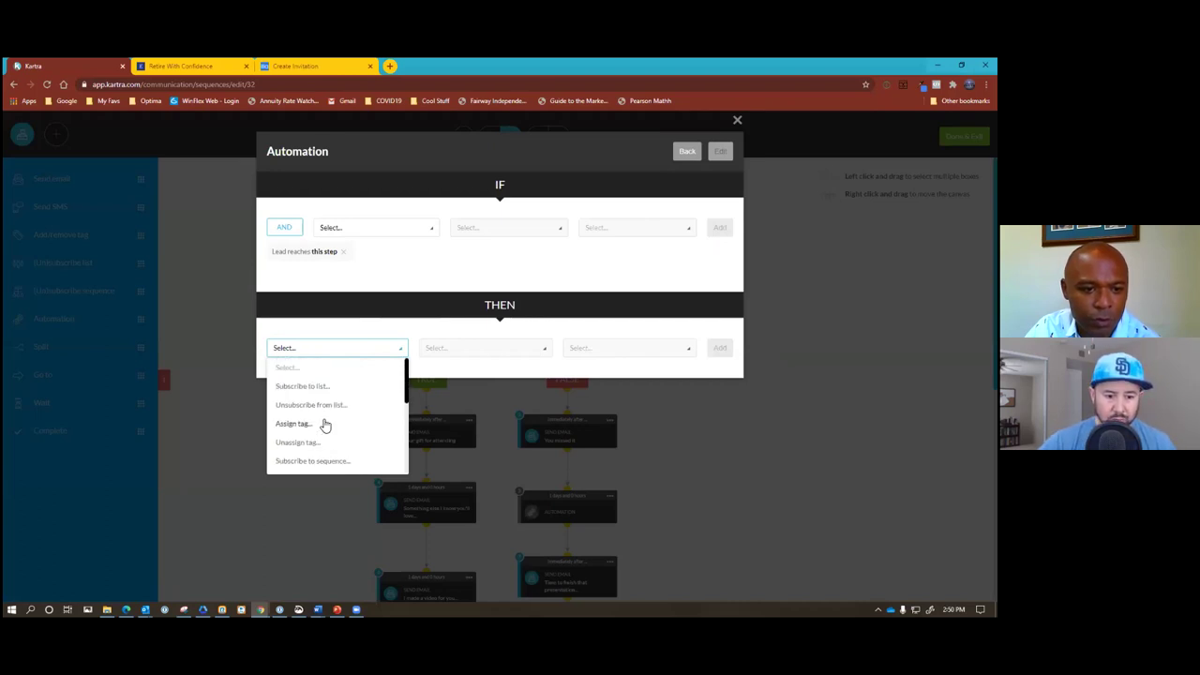
pyautogui.scroll(-3, 325, 426)
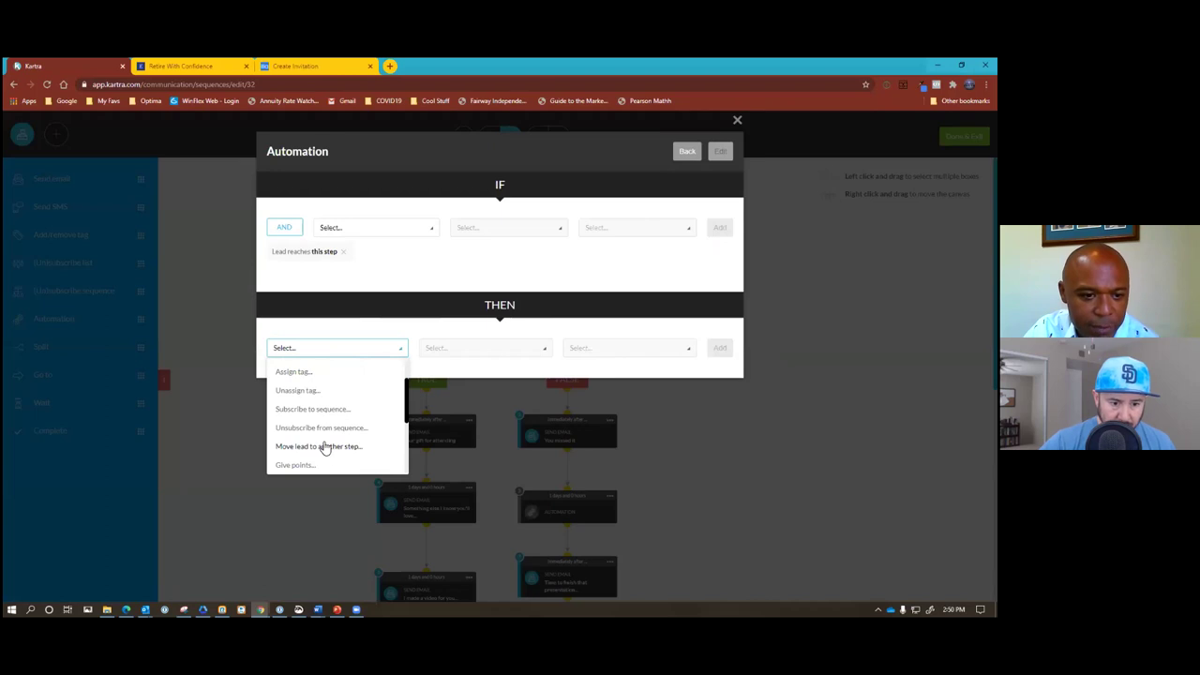
pyautogui.click(330, 449)
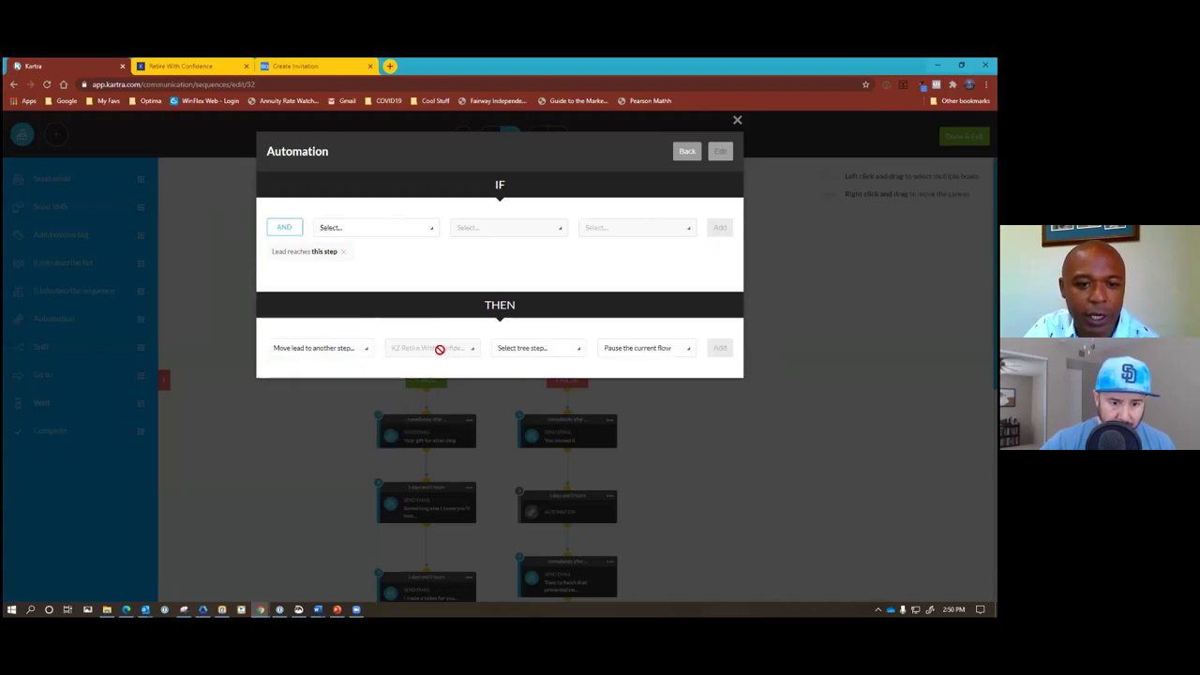
pyautogui.click(535, 353)
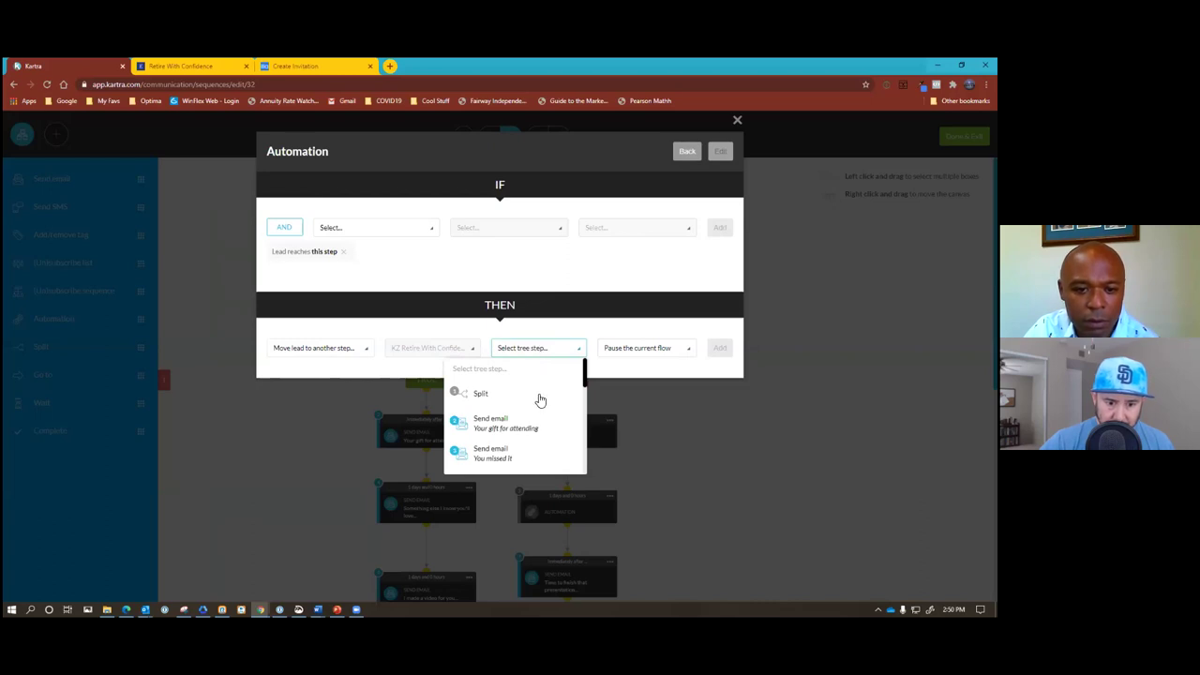
pyautogui.click(496, 427)
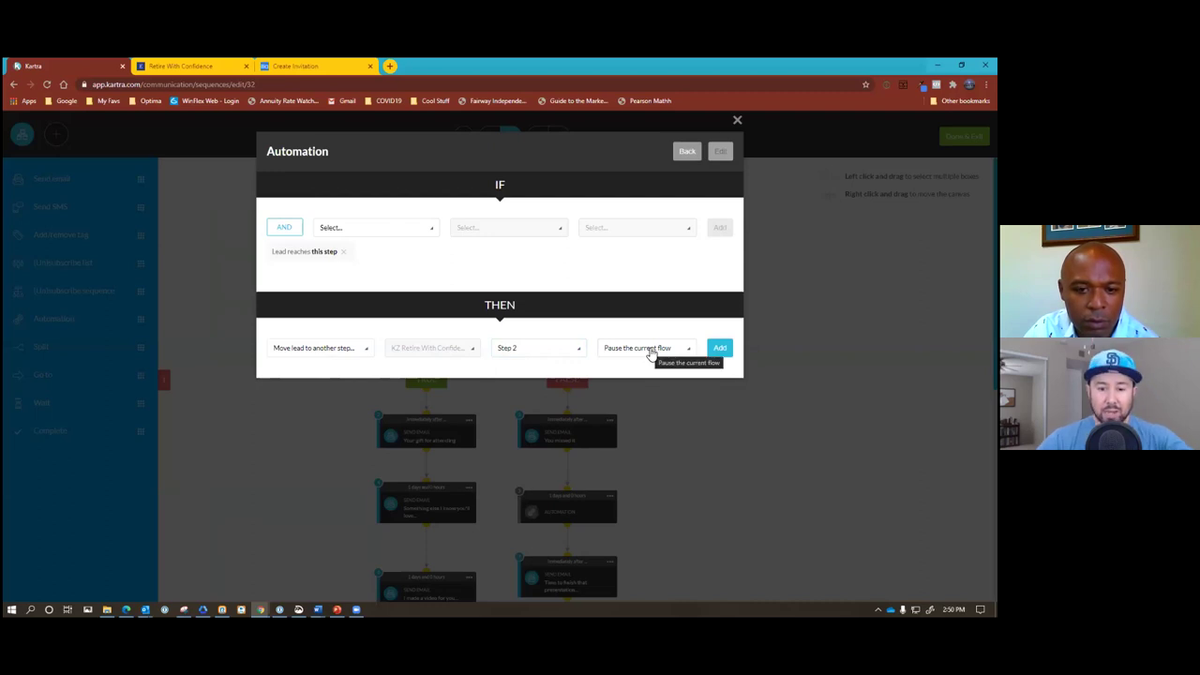
pyautogui.click(719, 349)
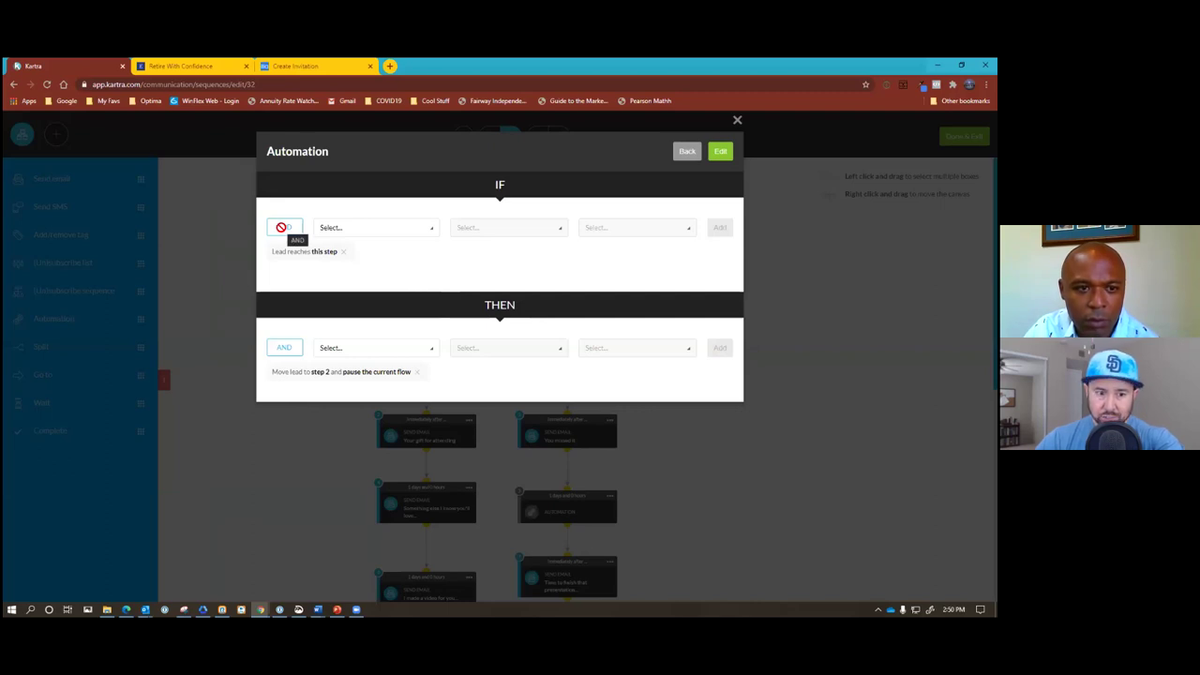
# Step: Add a second IF condition, "Lead has tag", with a tag from the KZ category, and save and close the automation
pyautogui.click(353, 230)
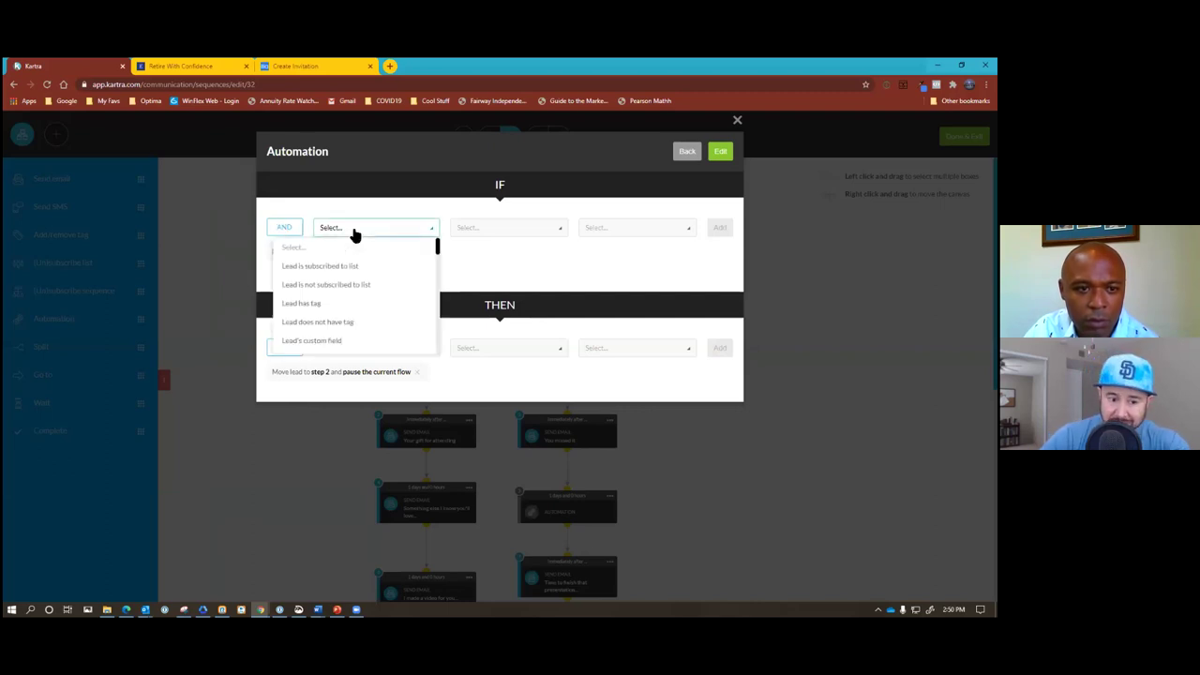
pyautogui.click(317, 304)
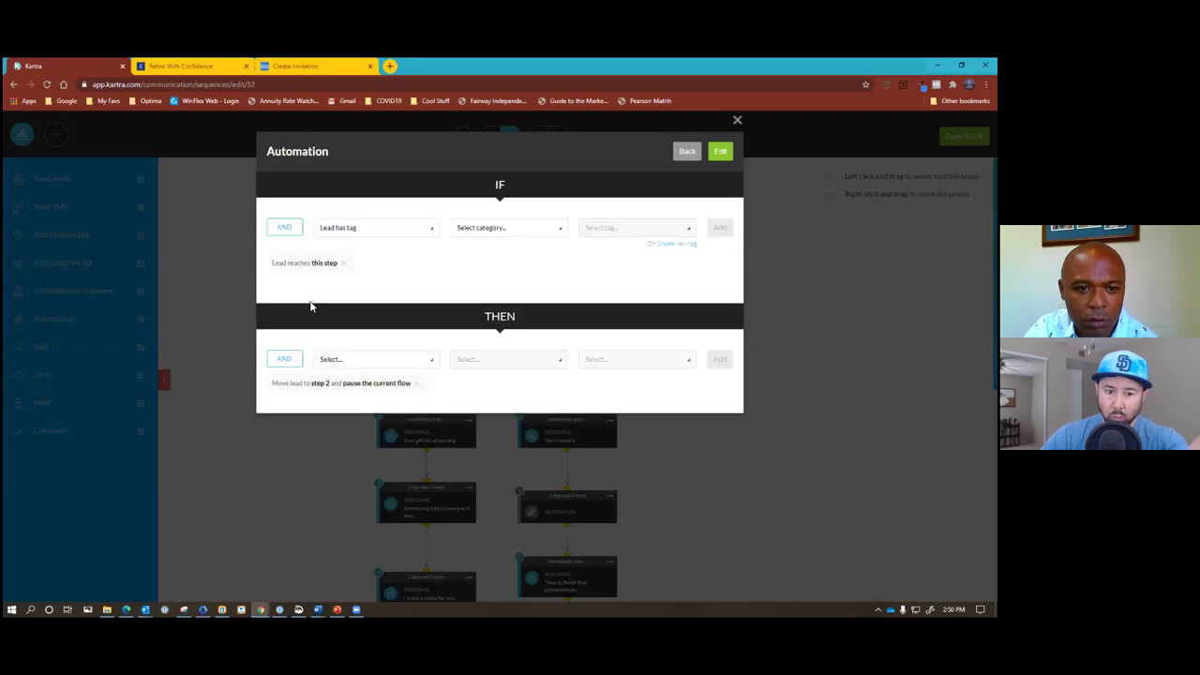
pyautogui.click(464, 232)
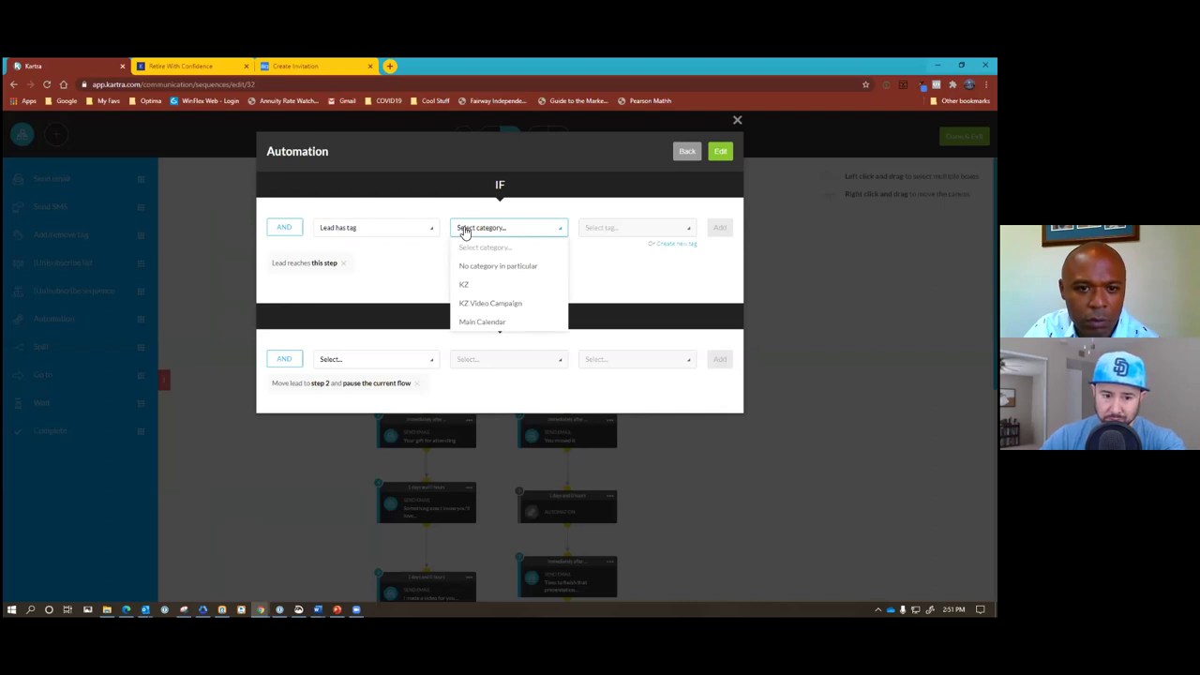
pyautogui.click(462, 286)
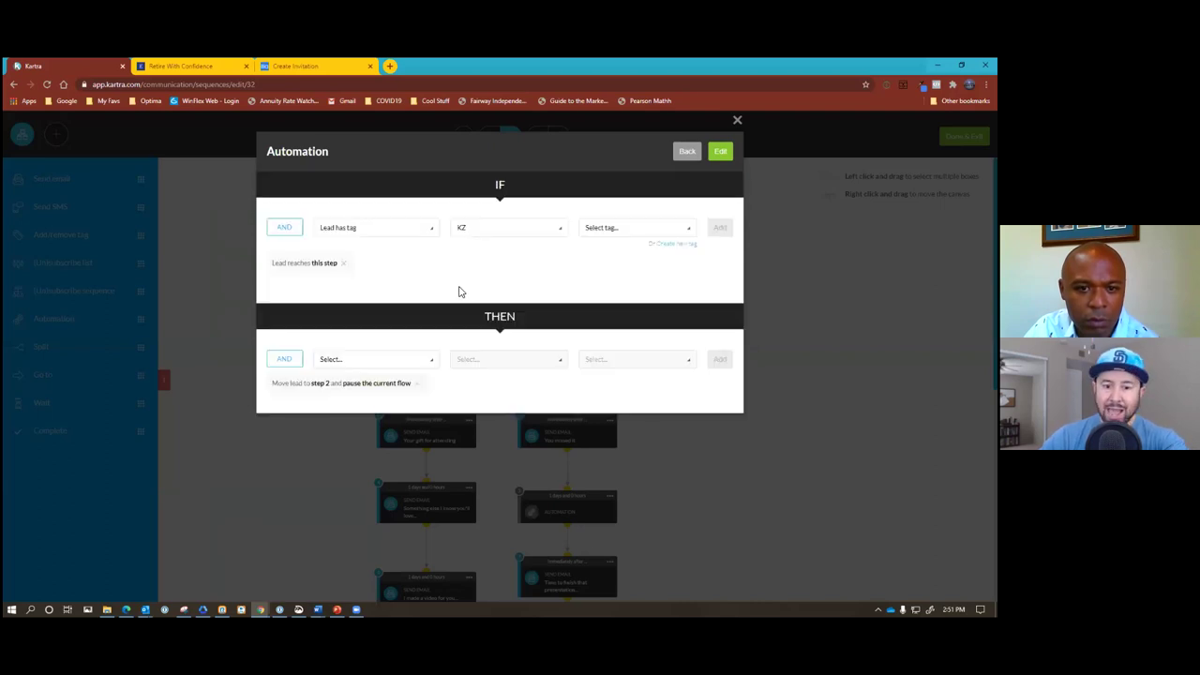
pyautogui.click(611, 231)
pyautogui.click(604, 285)
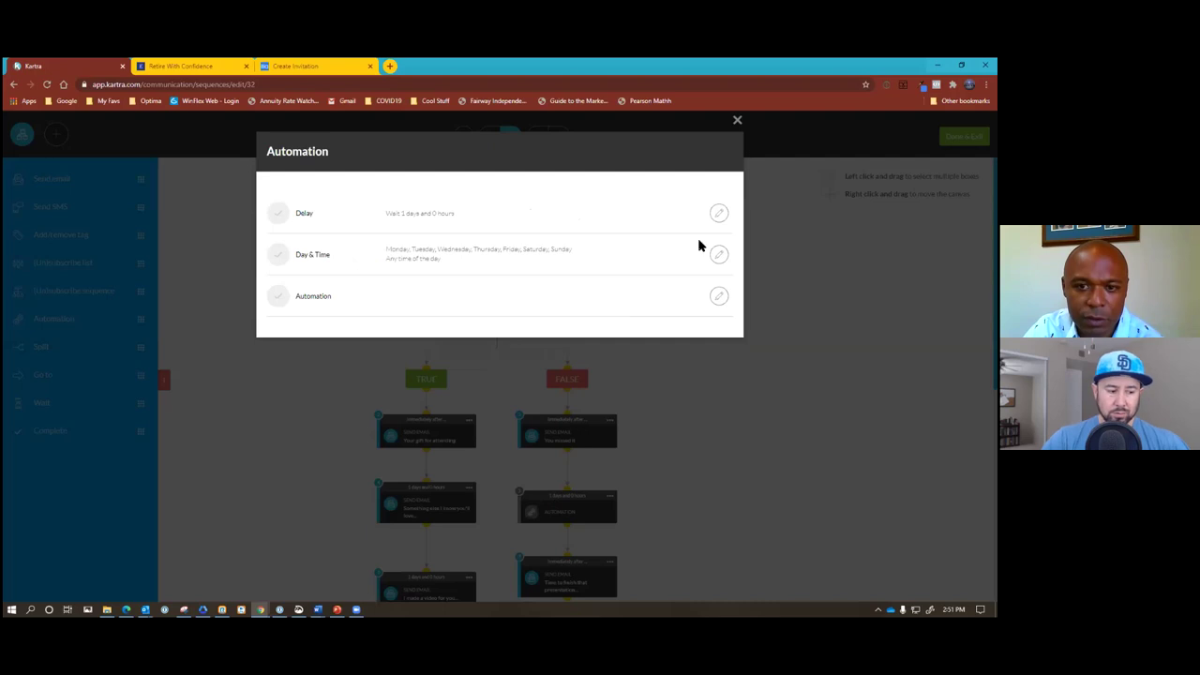
pyautogui.click(664, 496)
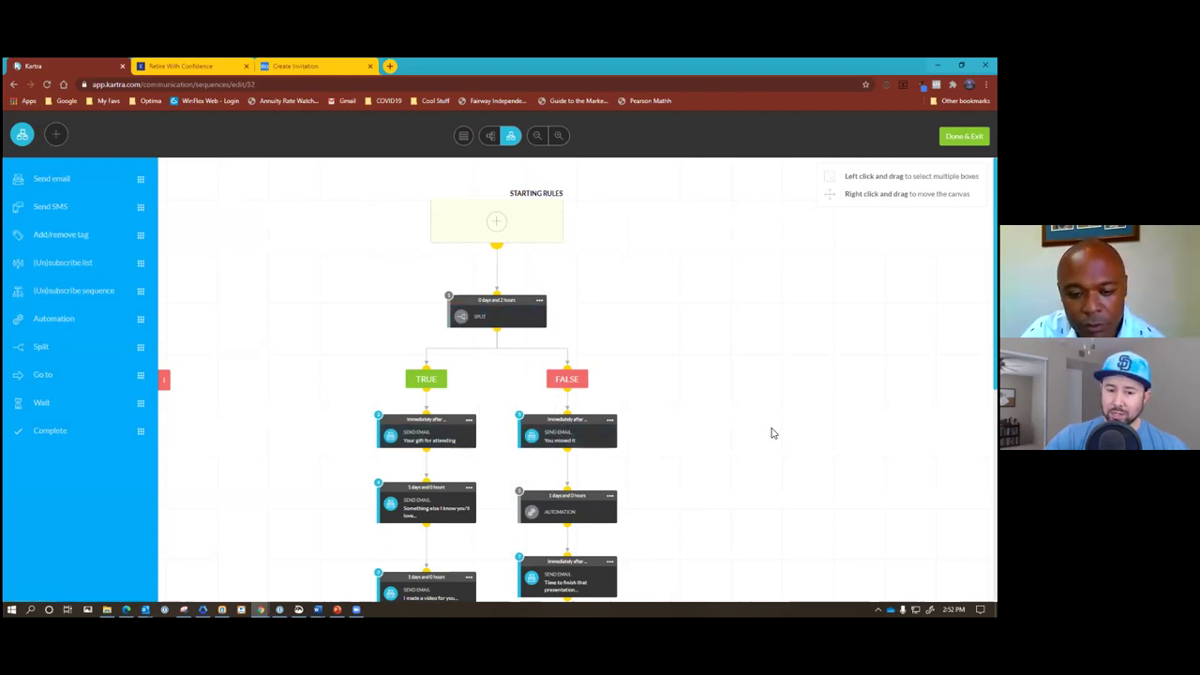
# Step: Examine the remaining emails and automations on the TRUE and FALSE branches down to their Complete steps
pyautogui.scroll(-1, 707, 399)
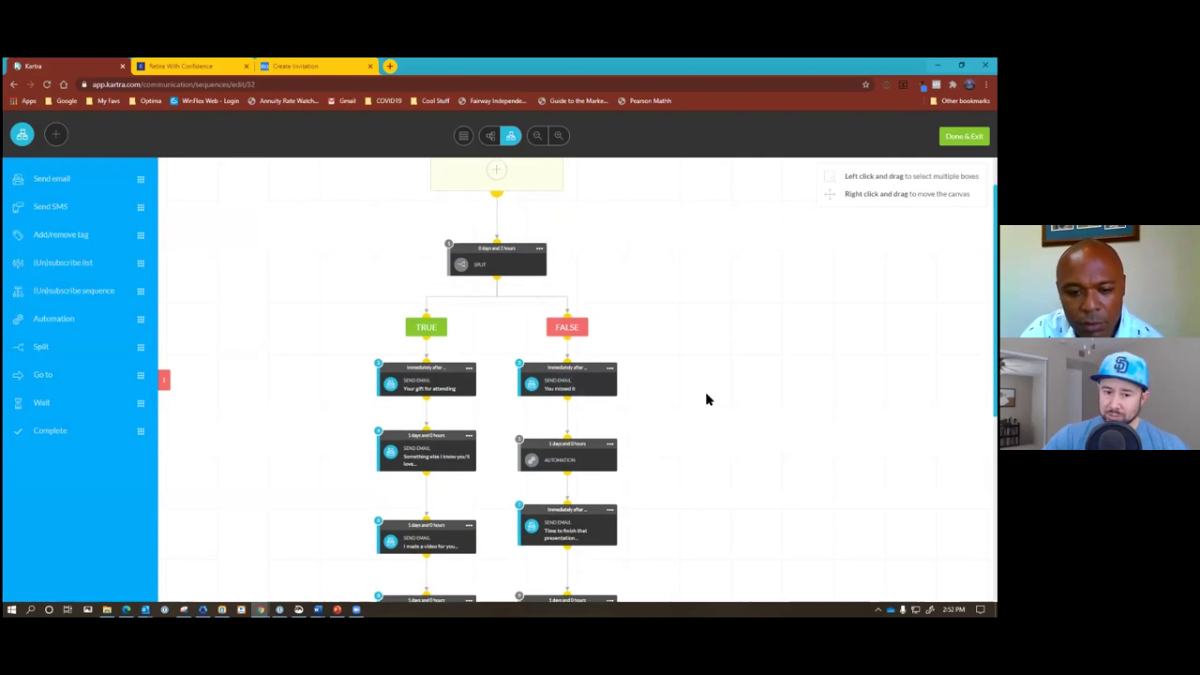
pyautogui.scroll(-1, 708, 399)
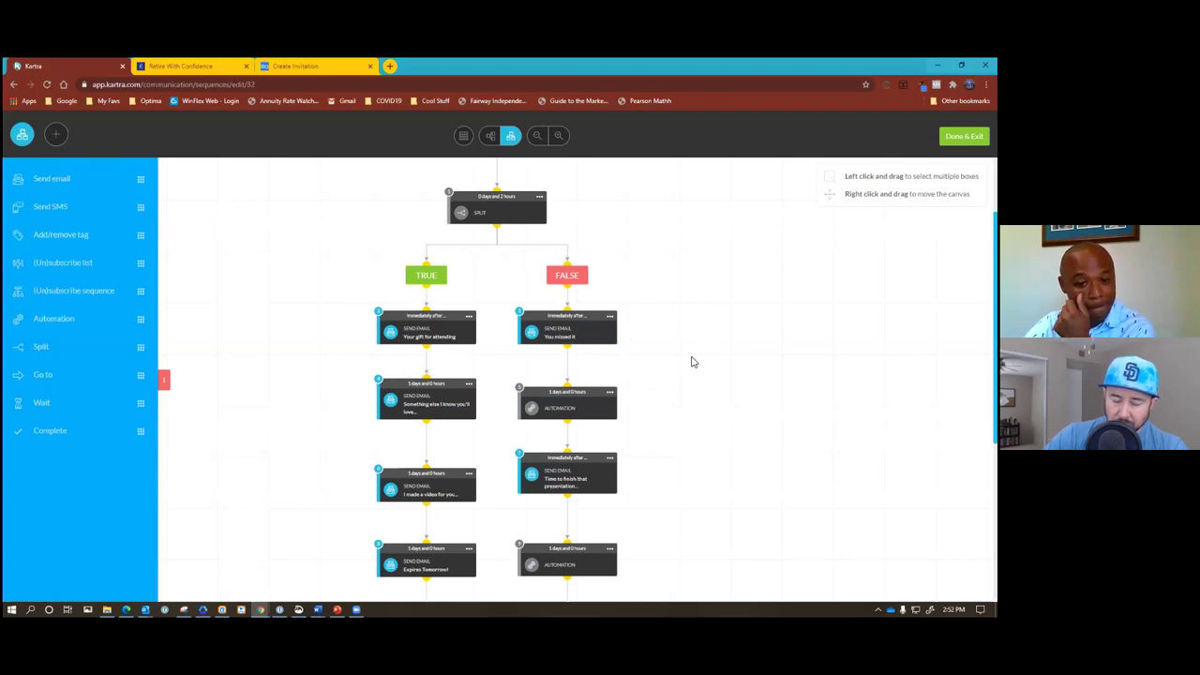
pyautogui.scroll(-1, 691, 362)
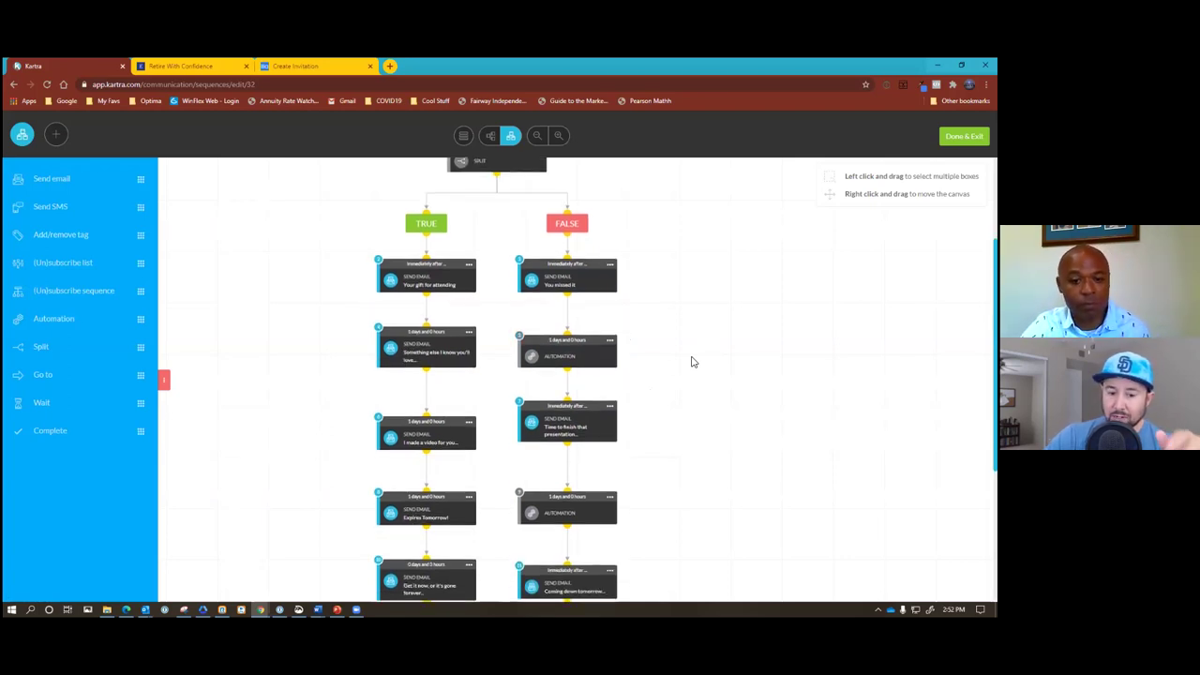
pyautogui.moveTo(623, 503)
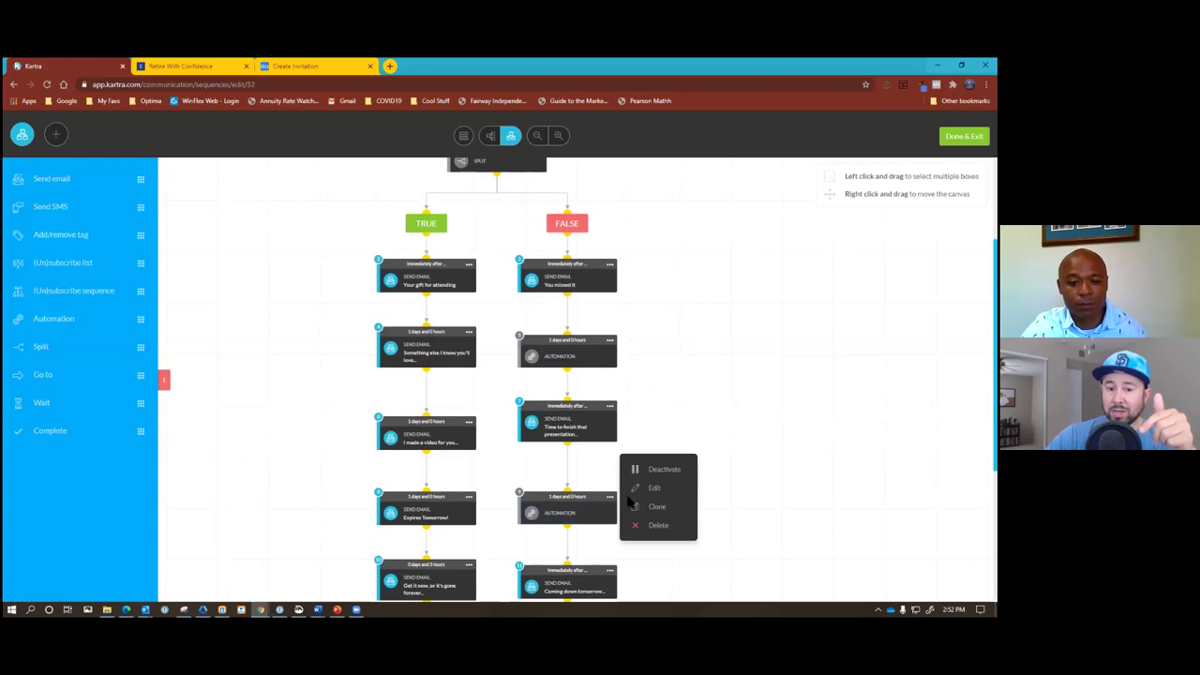
pyautogui.scroll(-1, 711, 509)
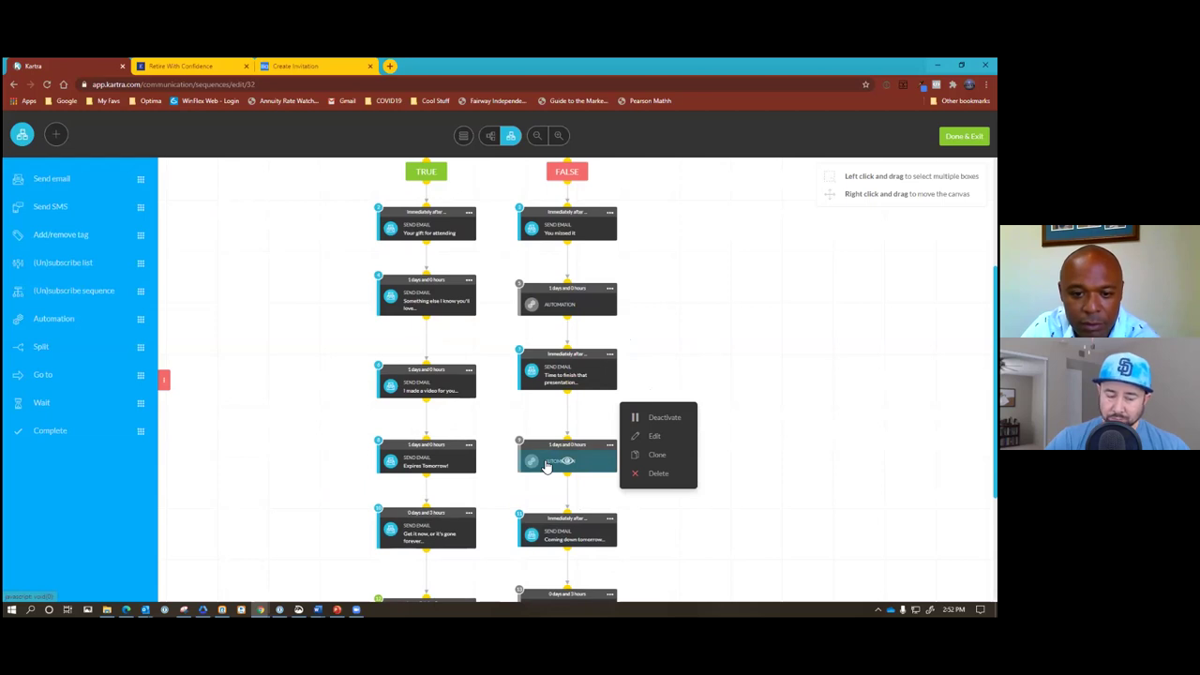
pyautogui.click(764, 491)
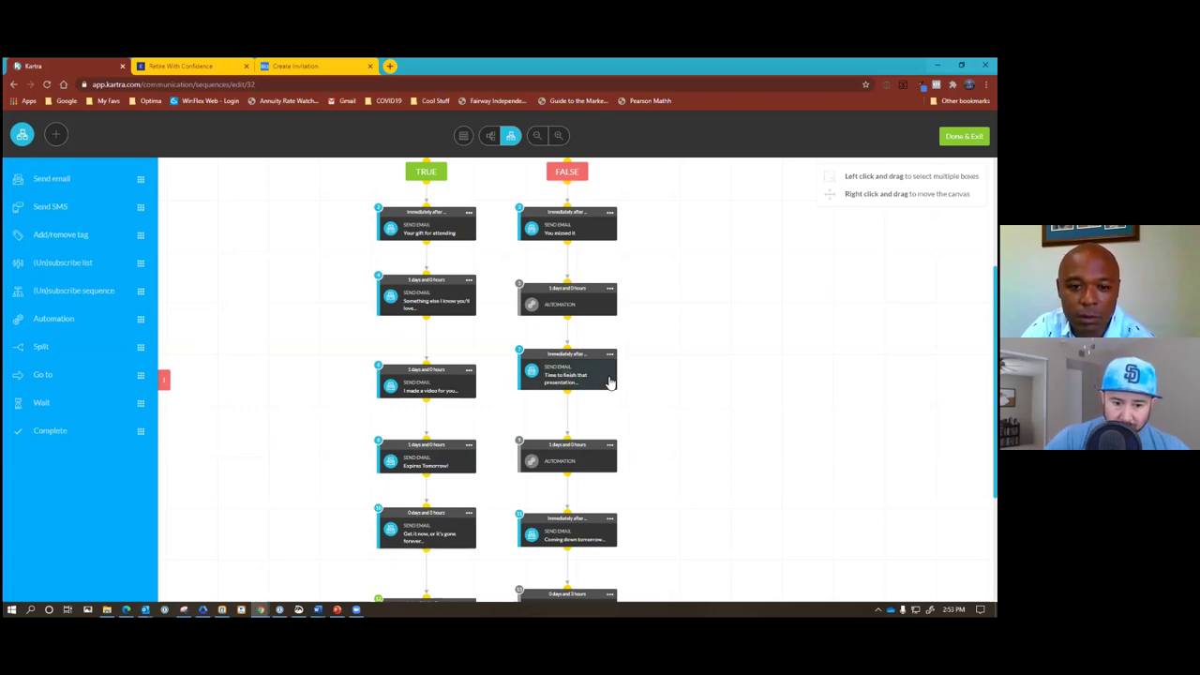
pyautogui.scroll(-5, 672, 515)
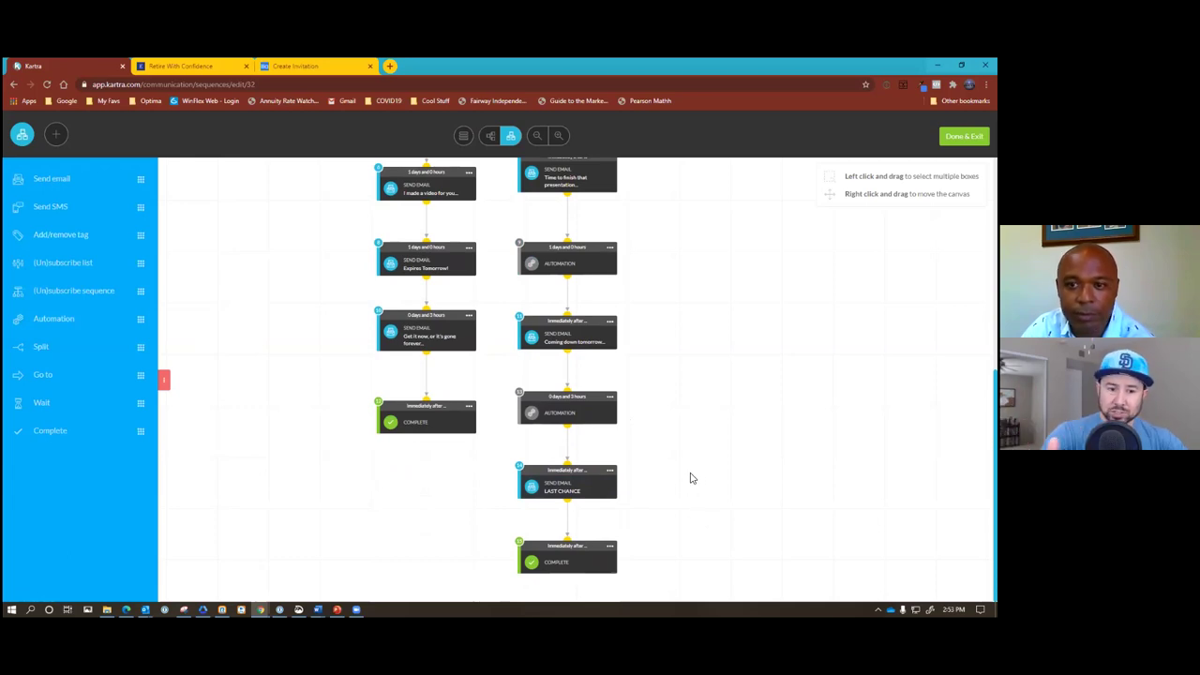
pyautogui.scroll(1, 691, 478)
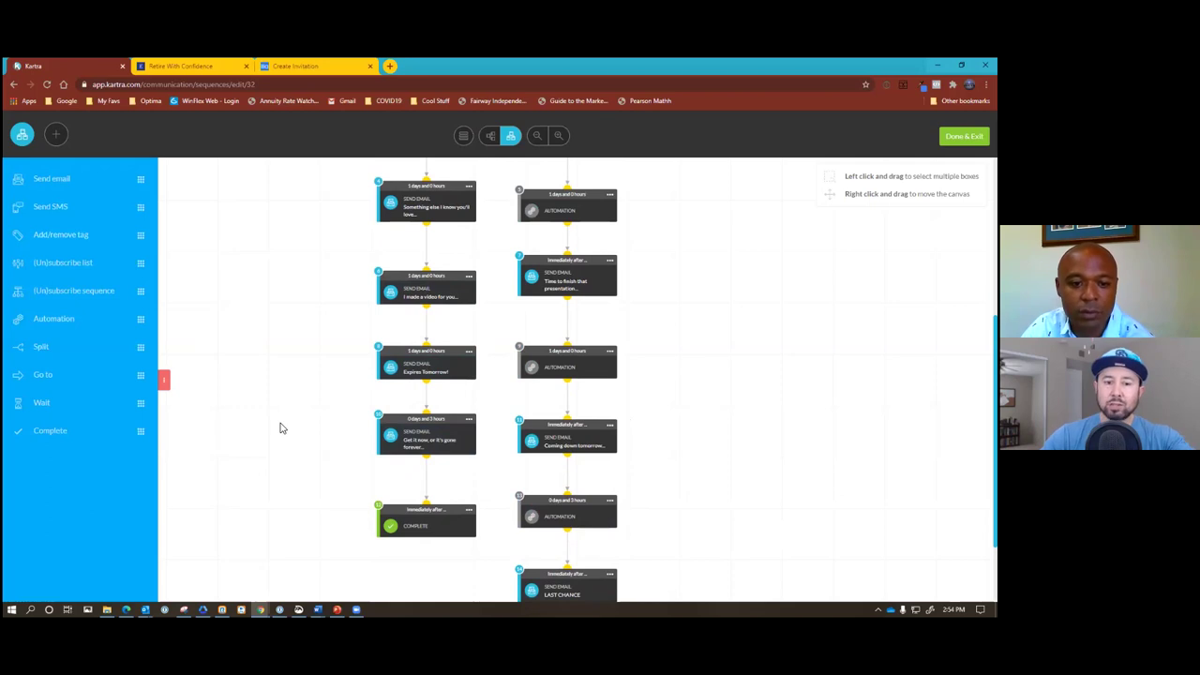
pyautogui.scroll(1, 279, 428)
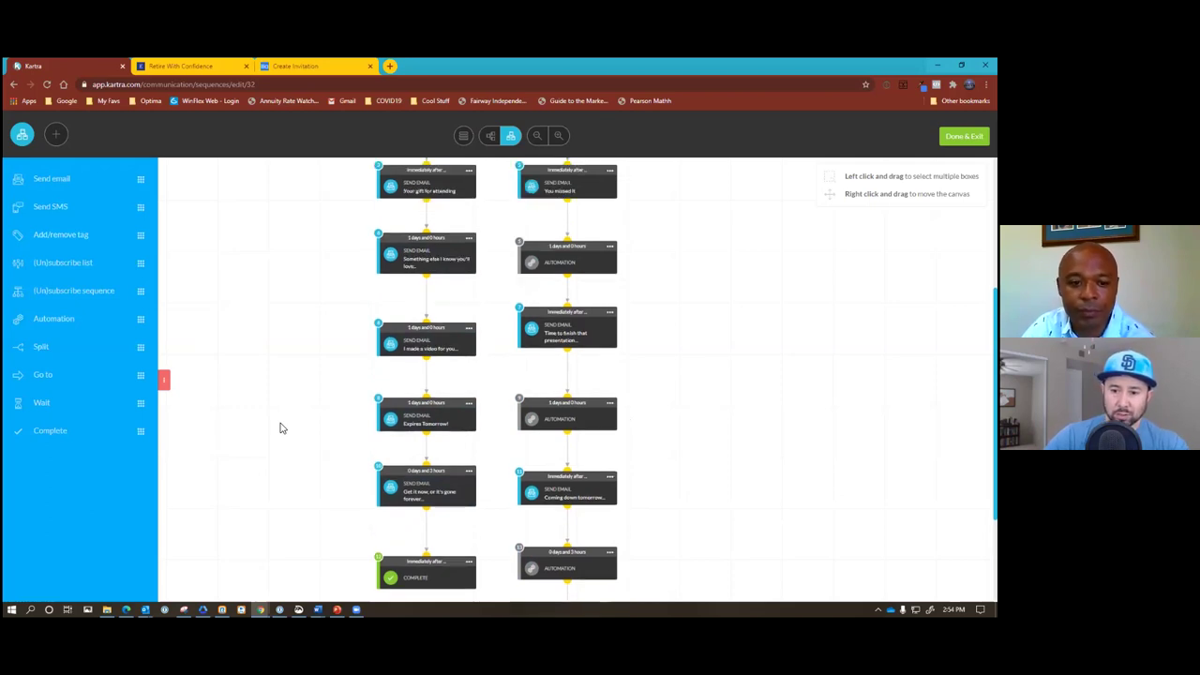
pyautogui.scroll(1, 348, 378)
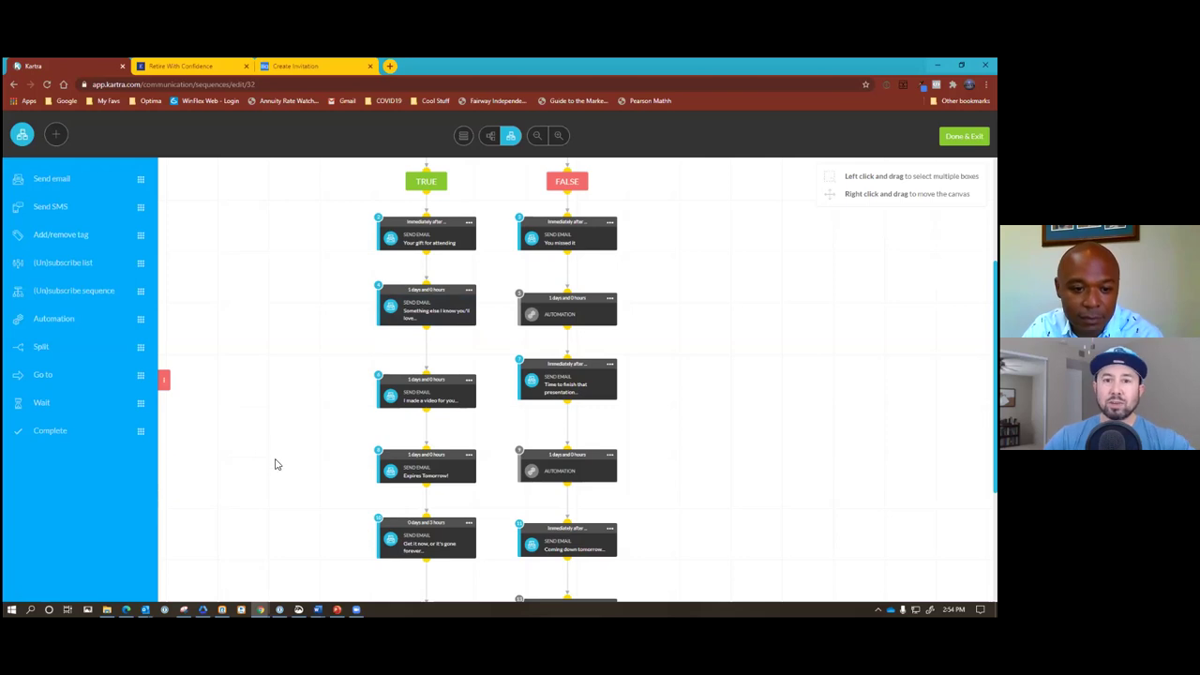
pyautogui.scroll(-1, 275, 464)
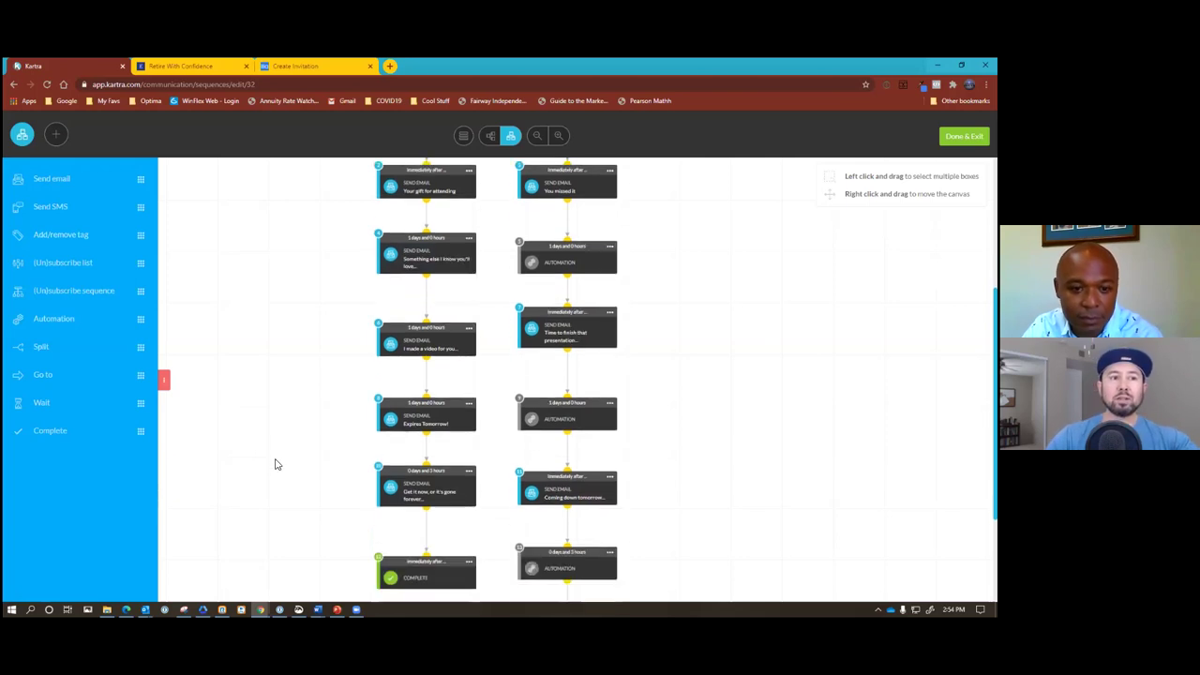
pyautogui.scroll(1, 275, 464)
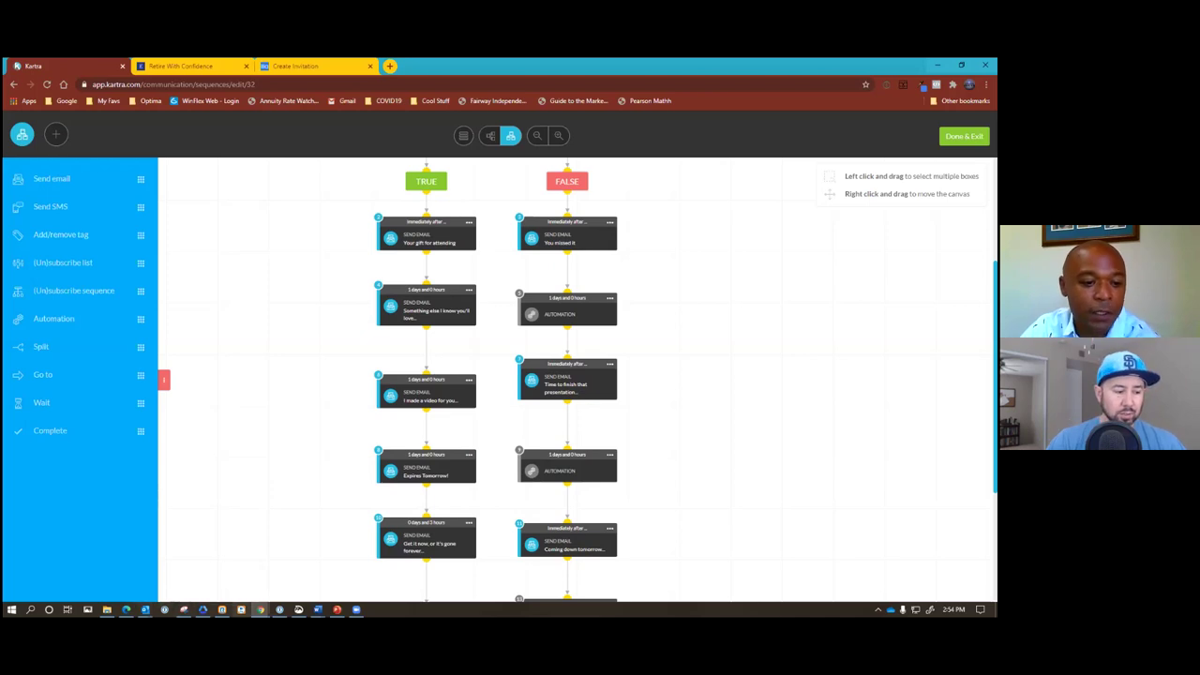
# Step: Open facebook.com in a new browser tab, exit the sequence editor in Kartra, and return to Facebook
pyautogui.click(388, 66)
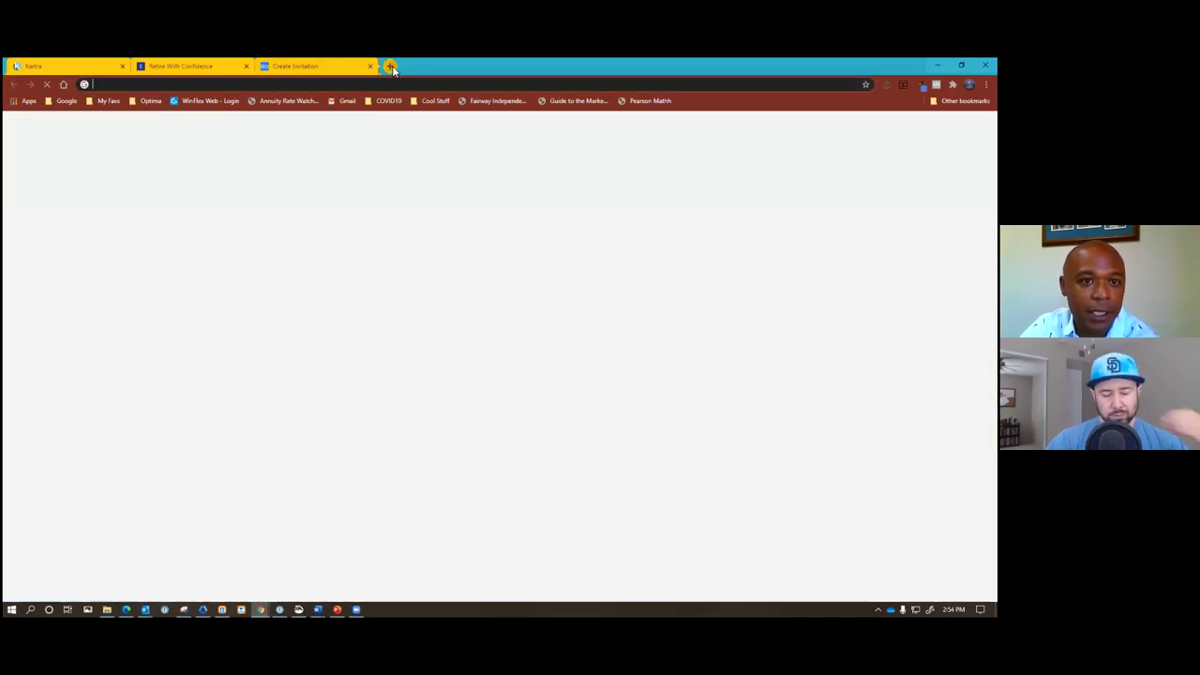
pyautogui.write('facebook.com')
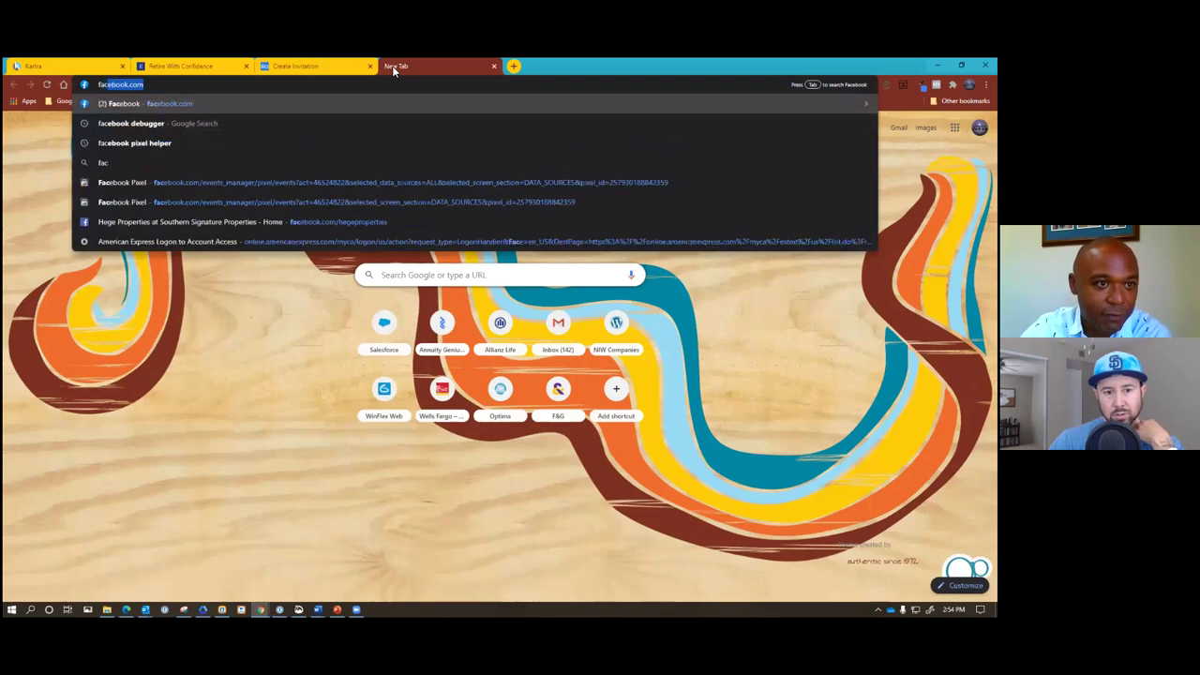
pyautogui.press('Return')
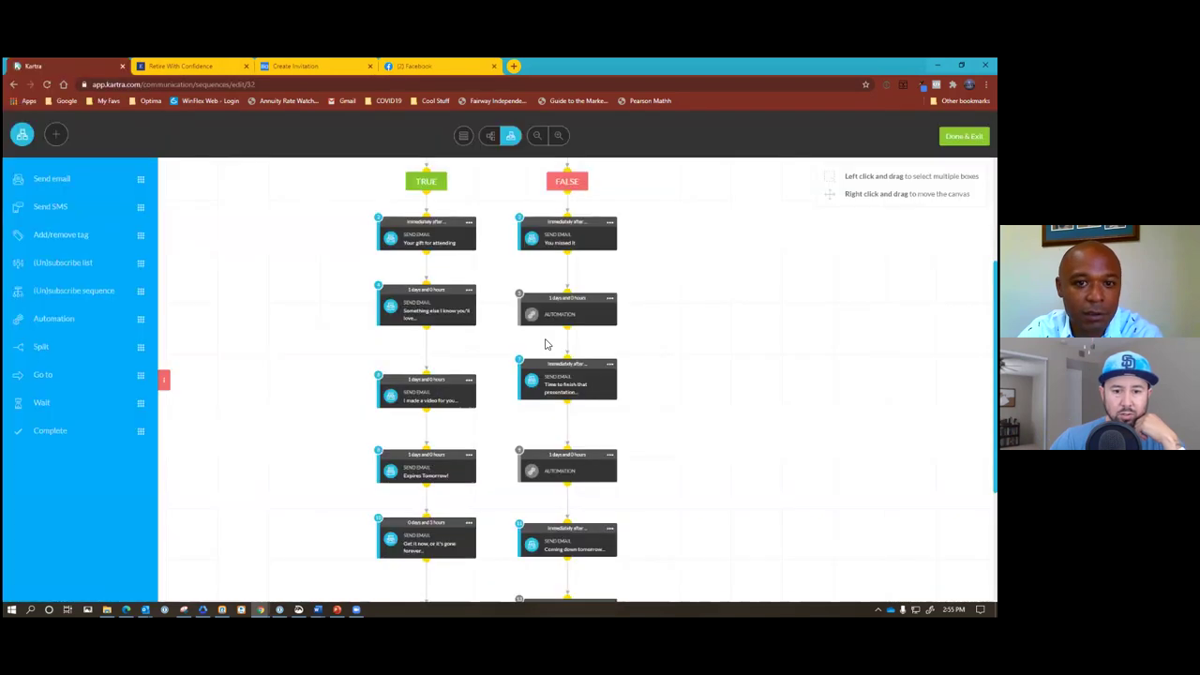
pyautogui.click(38, 65)
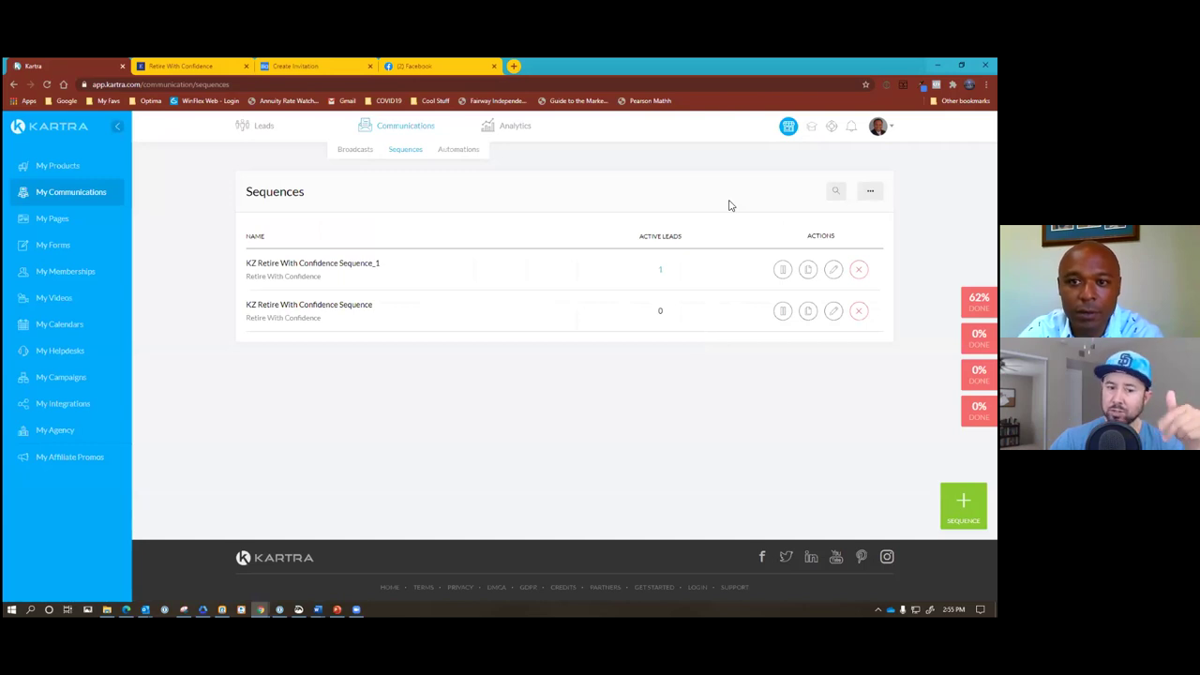
pyautogui.click(428, 69)
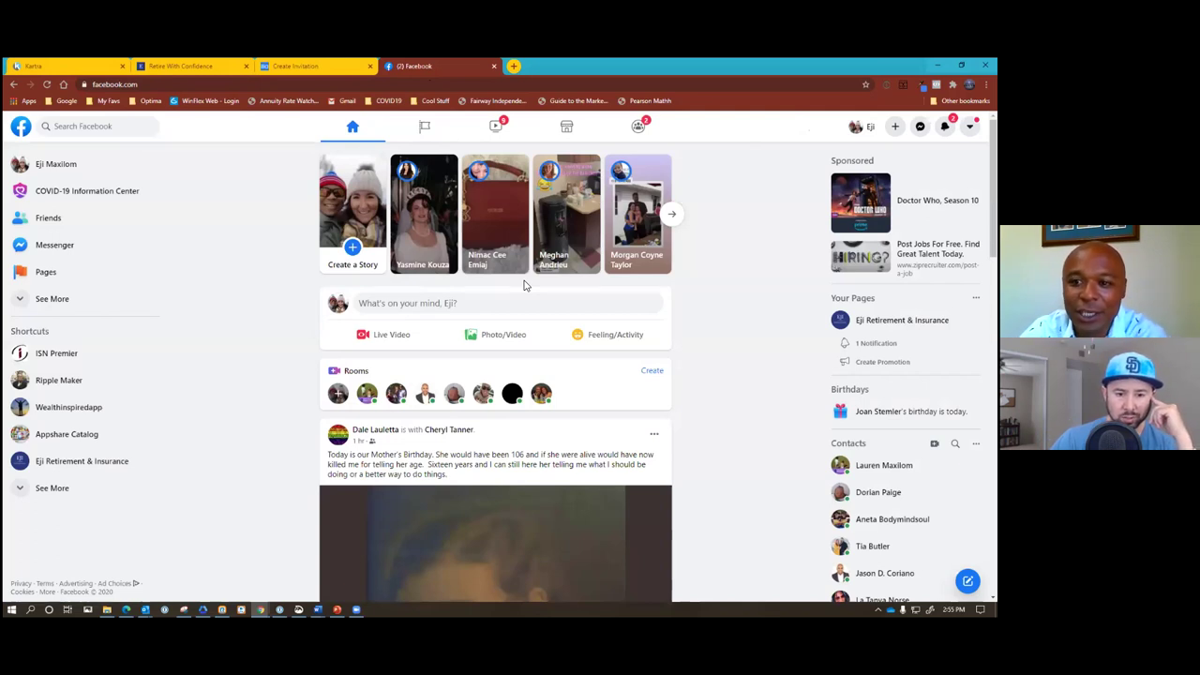
# Step: Go to the Eji Retirement & Insurance page's Ad Center and open all its ads in Ads Manager
pyautogui.scroll(-5, 734, 419)
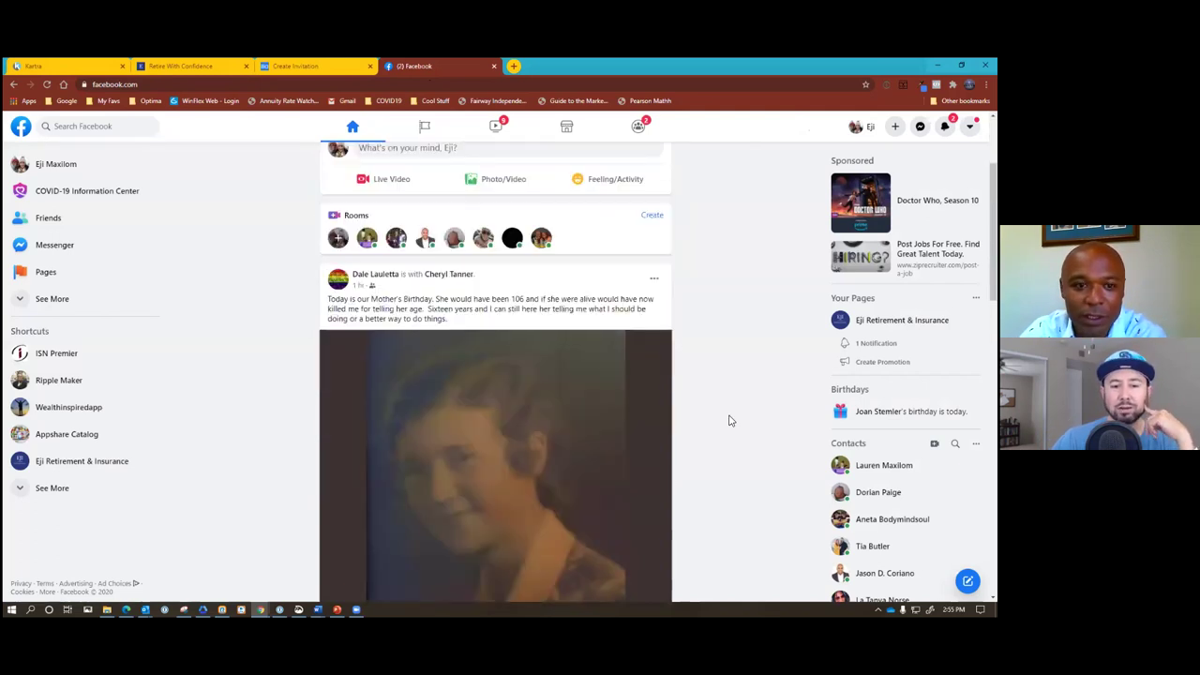
pyautogui.scroll(5, 734, 419)
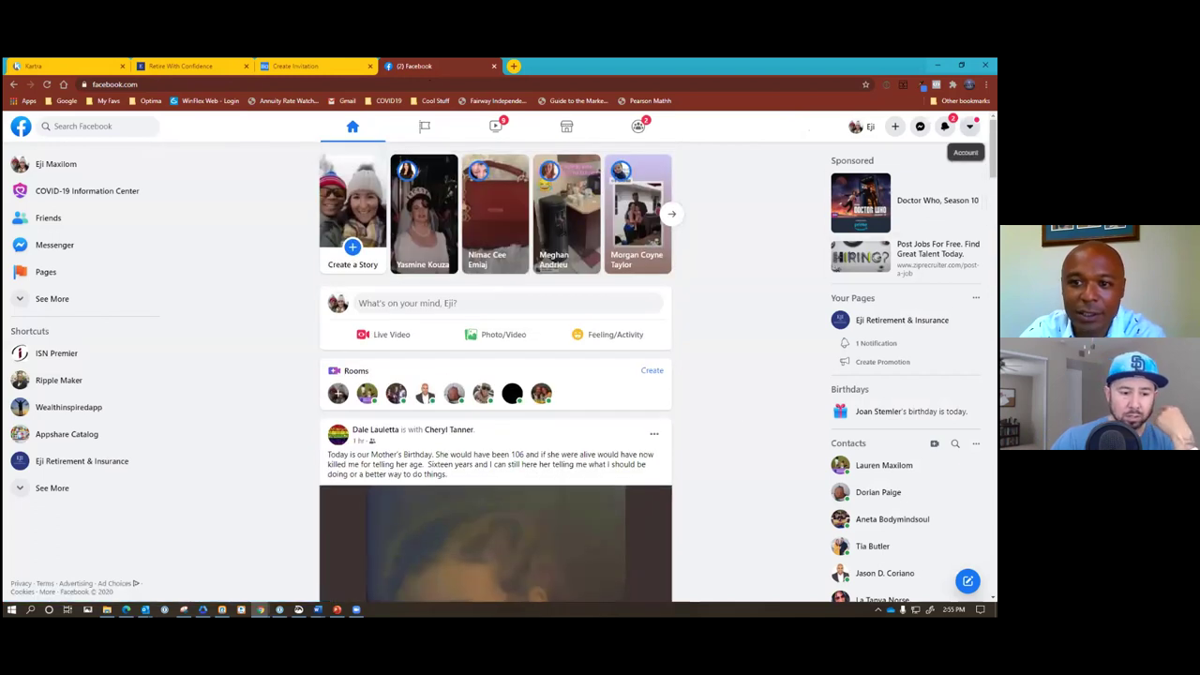
pyautogui.click(902, 320)
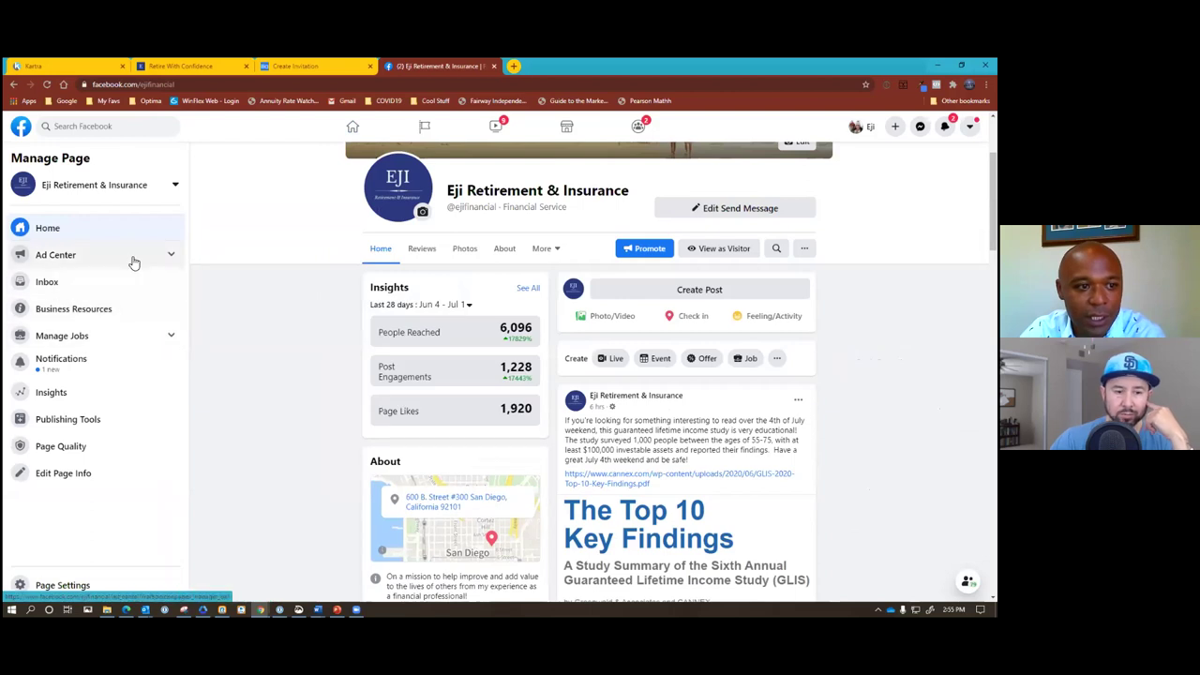
pyautogui.click(134, 263)
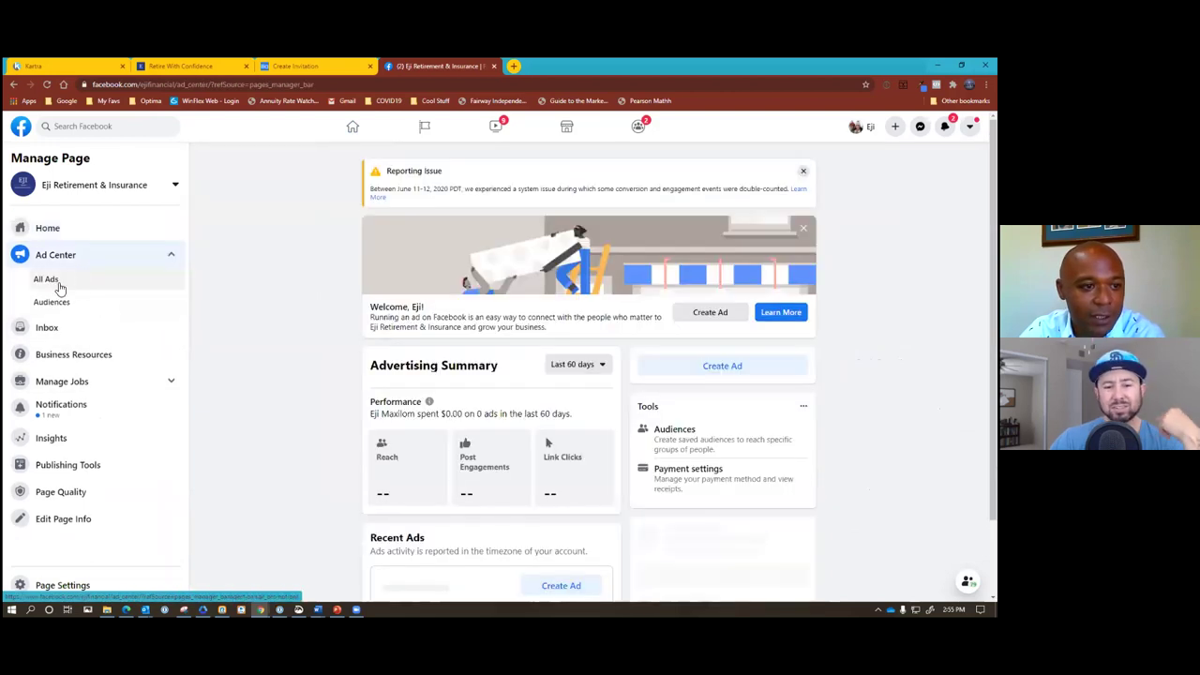
pyautogui.click(56, 283)
pyautogui.click(621, 244)
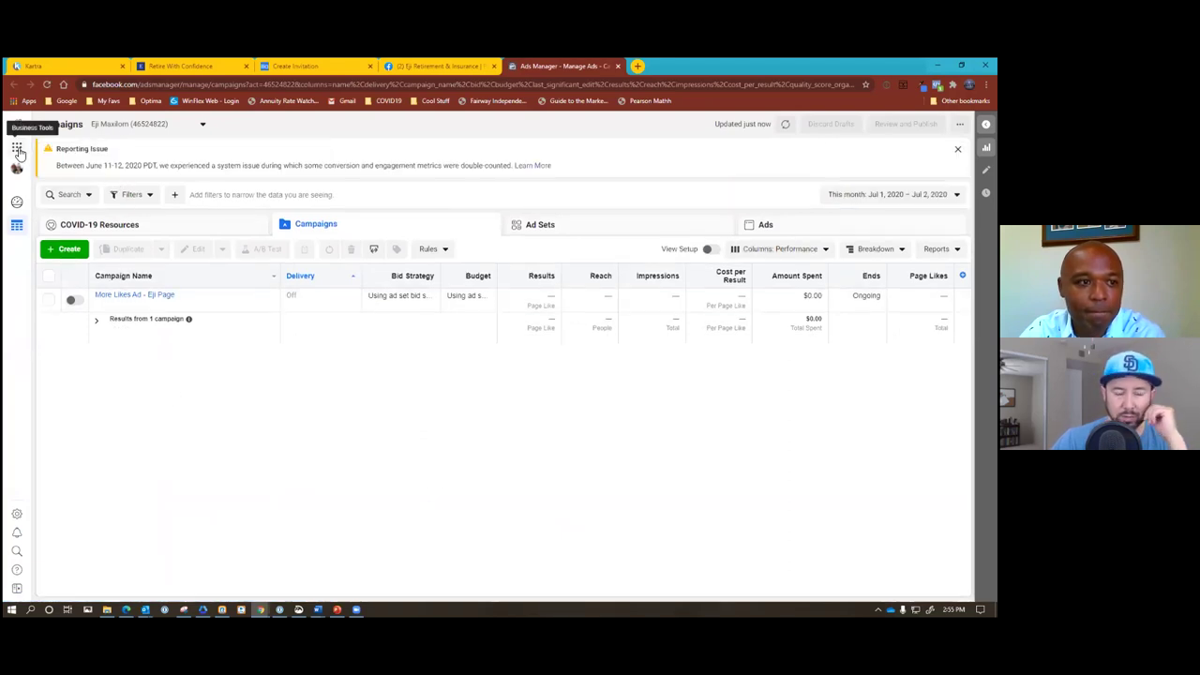
# Step: Open the Eji Financial pixel in Events Manager and view its event overview and setup options
pyautogui.click(19, 150)
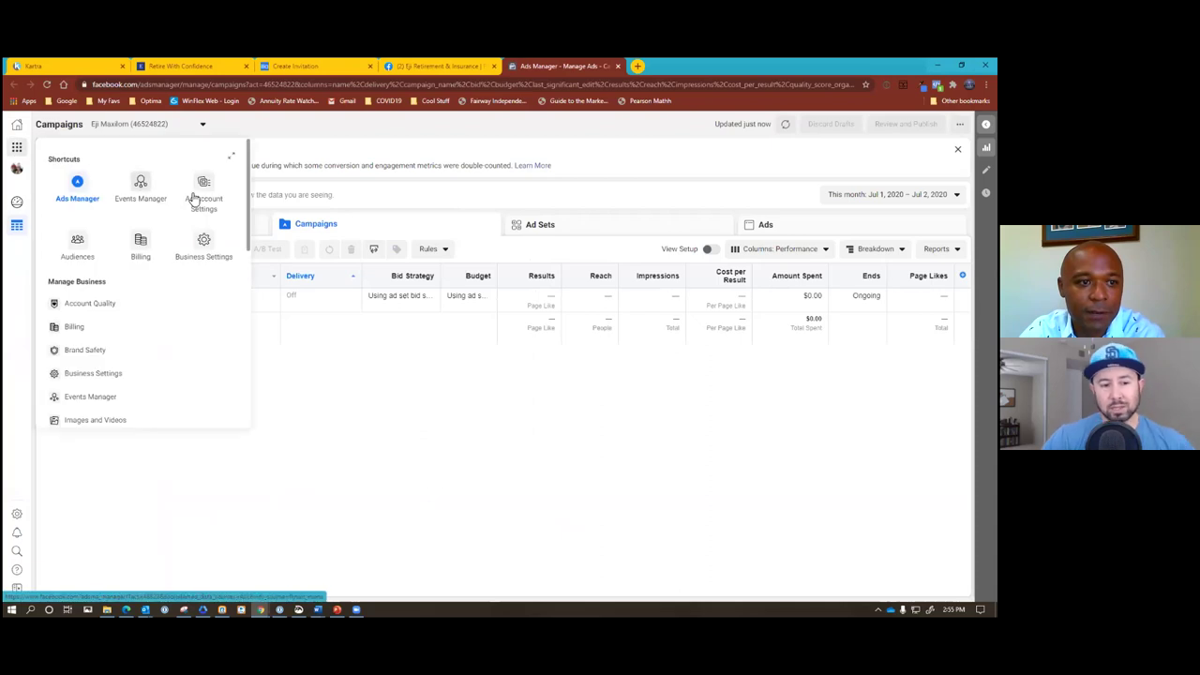
pyautogui.click(136, 185)
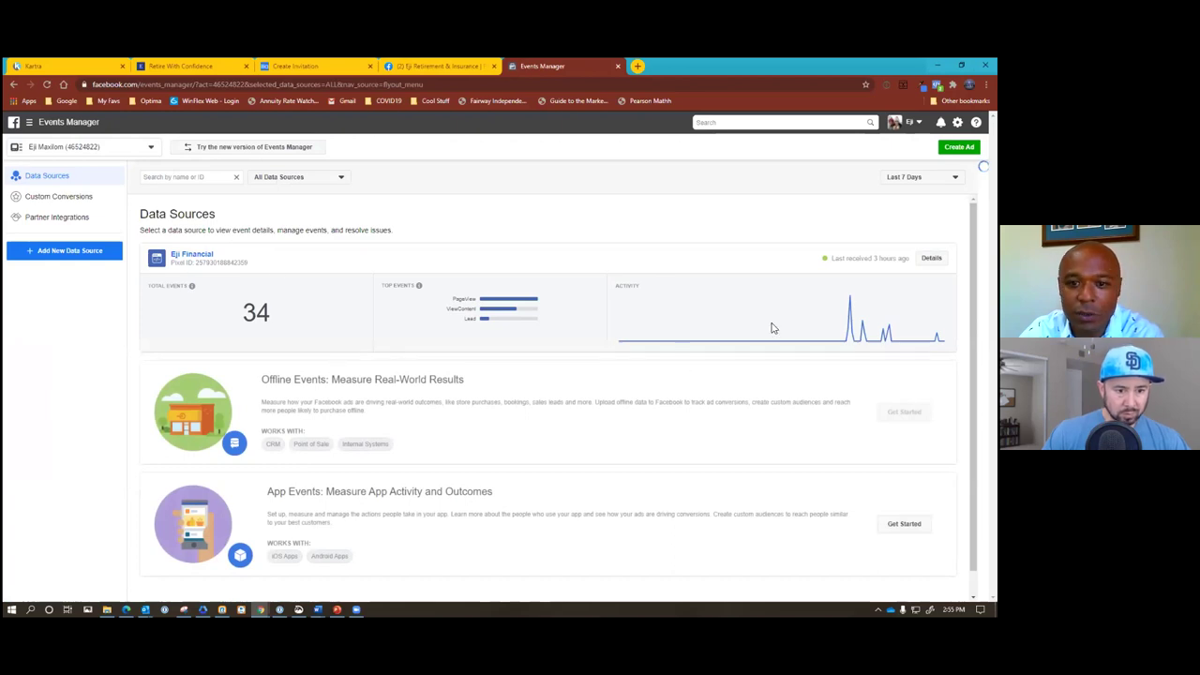
pyautogui.click(190, 256)
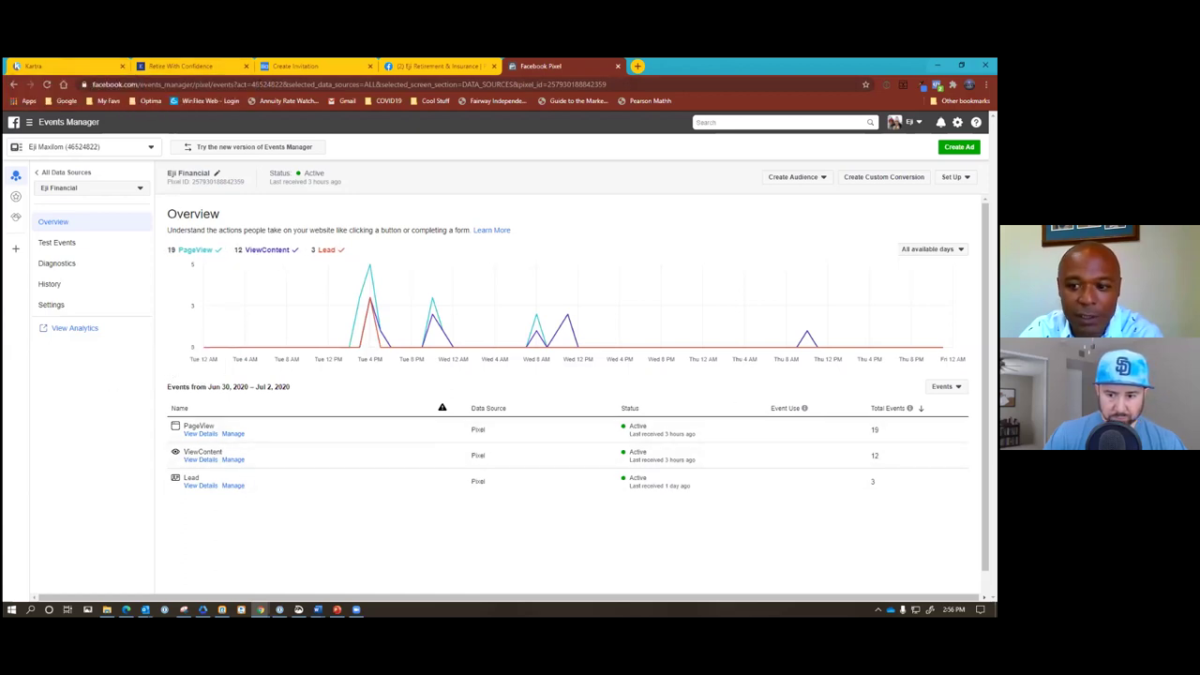
pyautogui.click(954, 176)
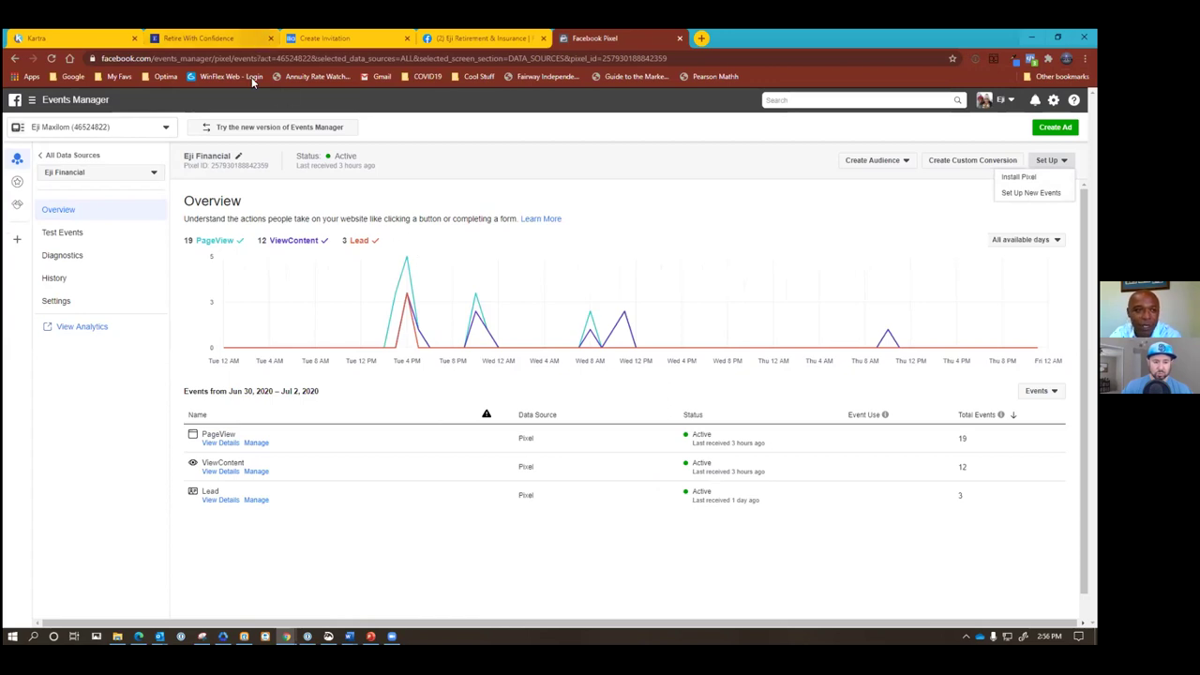
# Step: Open the Audiences section of the ad account and look through the list of custom audiences
pyautogui.click(31, 99)
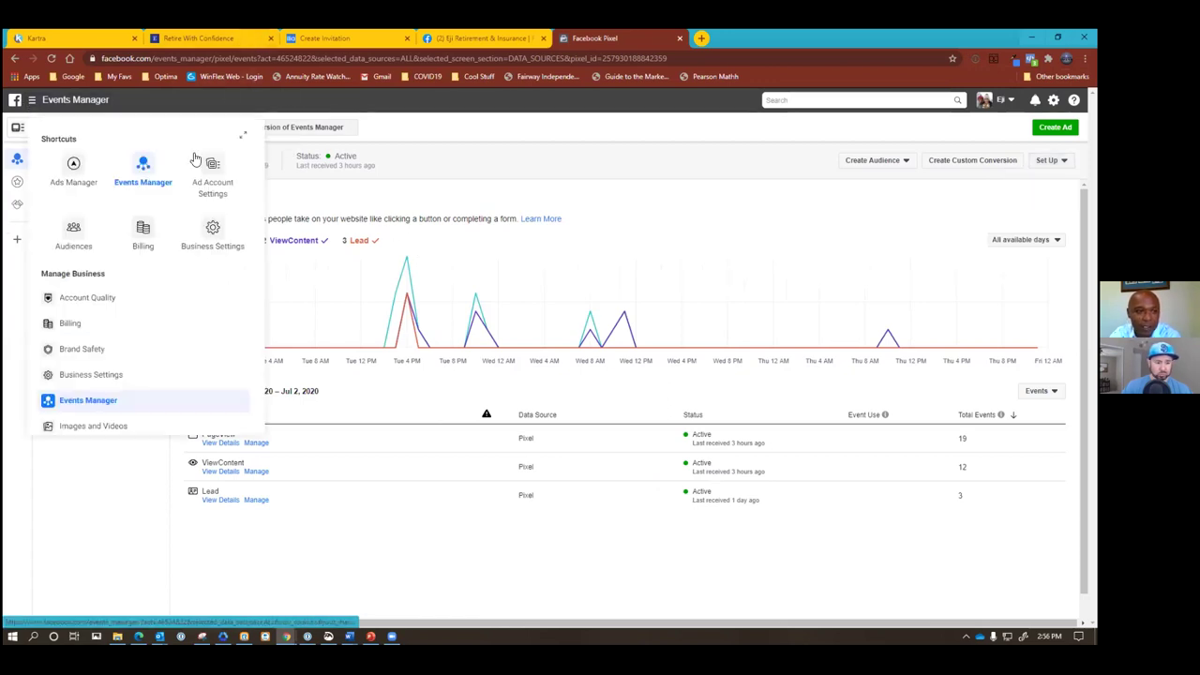
pyautogui.click(82, 234)
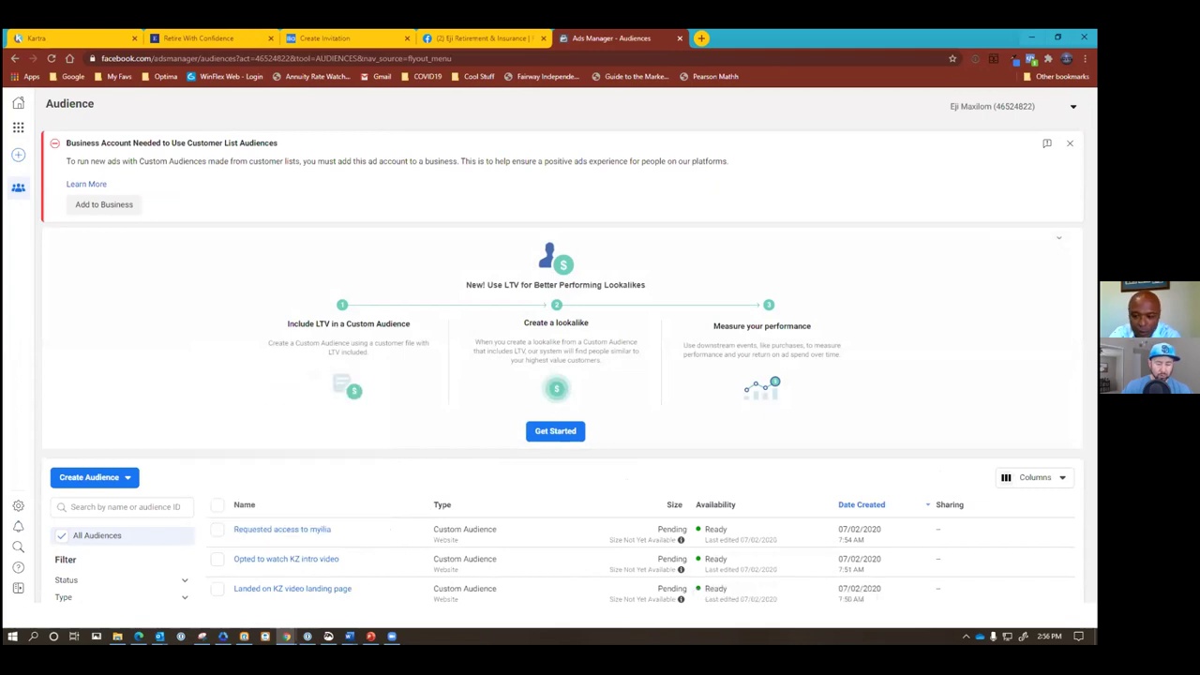
pyautogui.moveTo(242, 551)
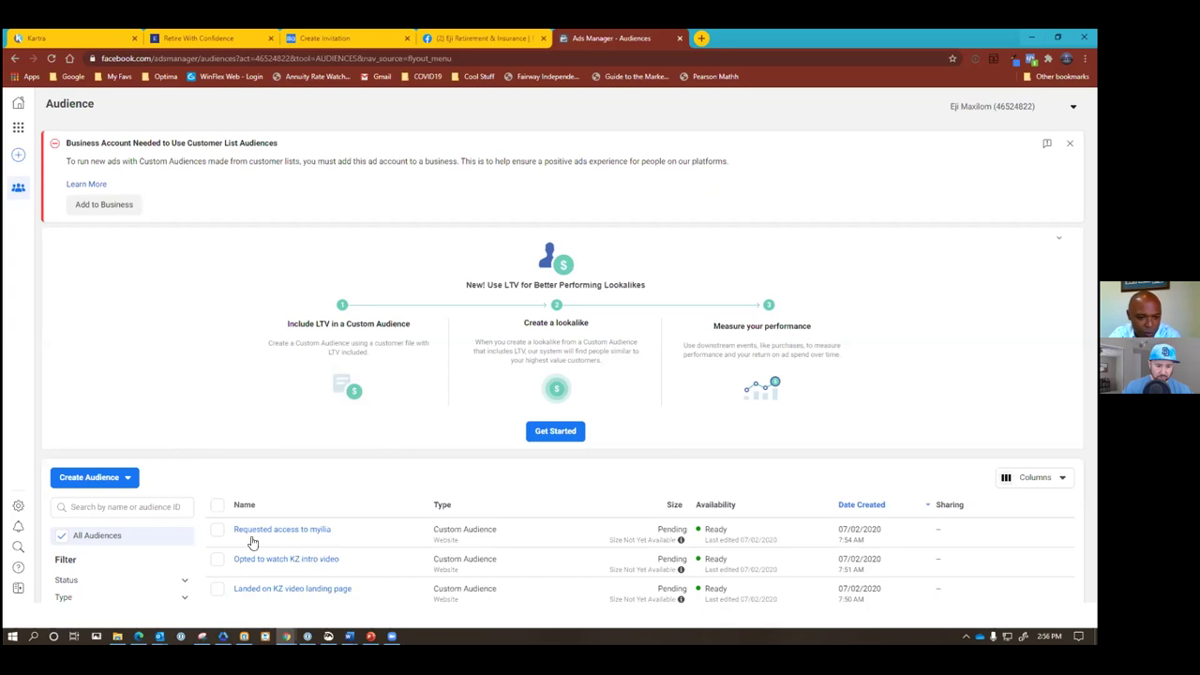
pyautogui.click(217, 531)
pyautogui.click(218, 533)
pyautogui.scroll(-3, 347, 539)
pyautogui.scroll(2, 347, 539)
pyautogui.moveTo(345, 542)
pyautogui.scroll(-5, 345, 541)
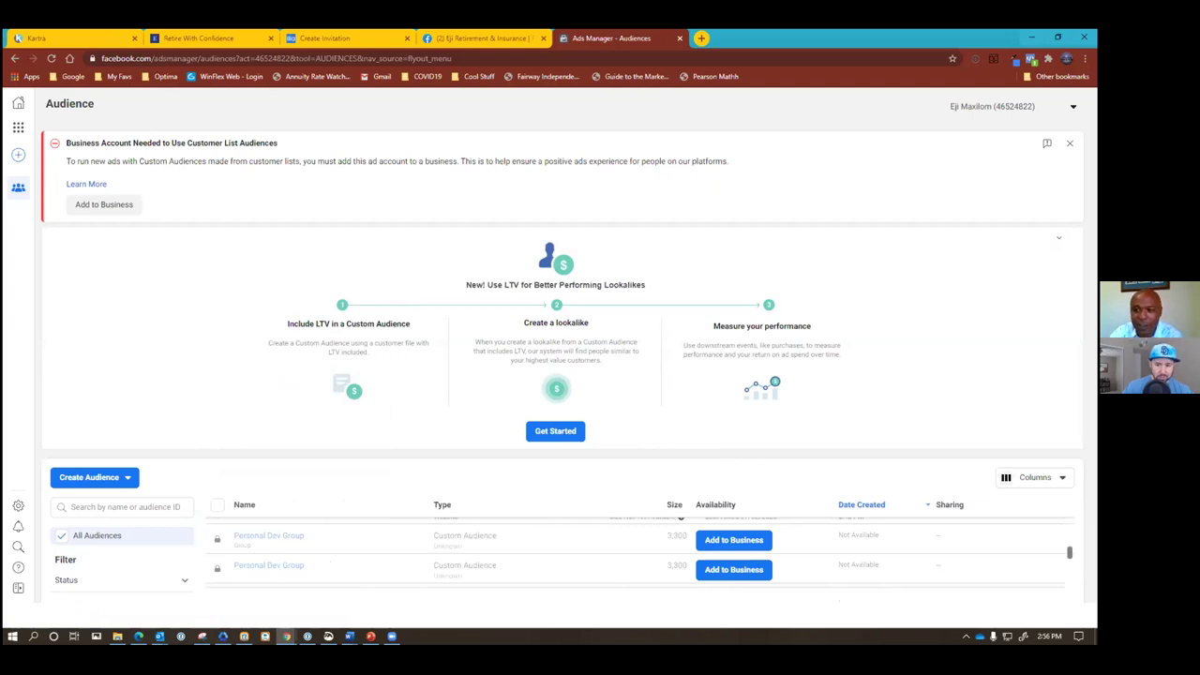
# Step: Dismiss the business account notice and collapse the lookalike banner to show more of the custom audiences
pyautogui.click(1068, 142)
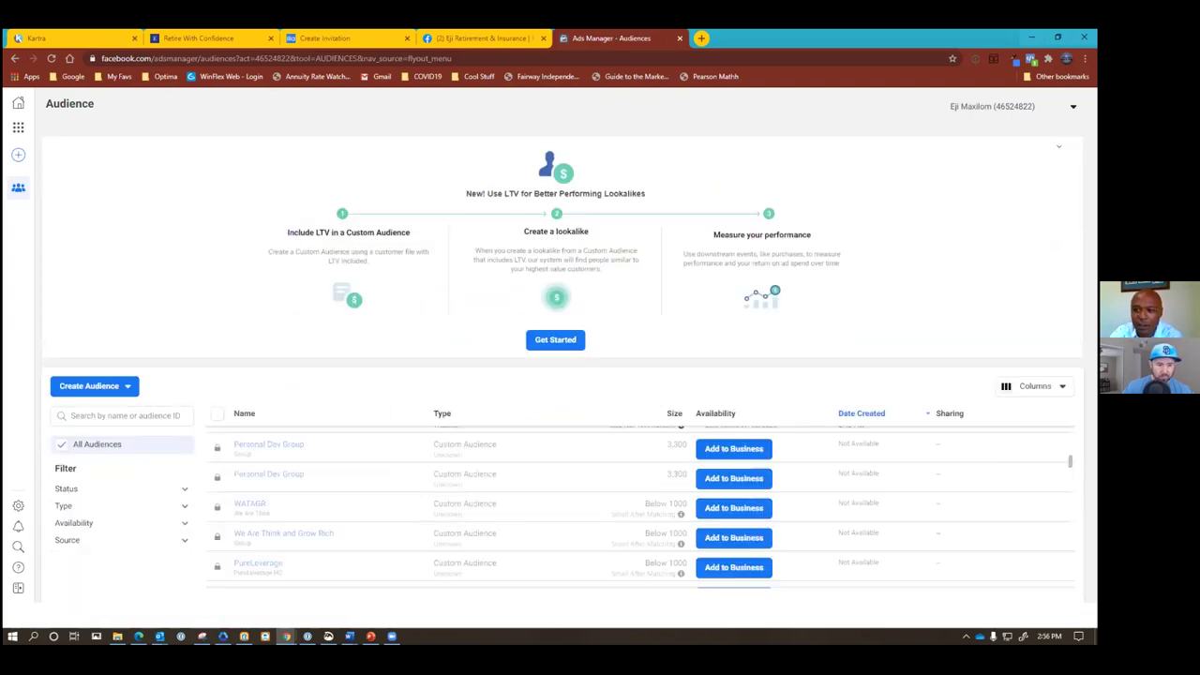
pyautogui.click(1058, 147)
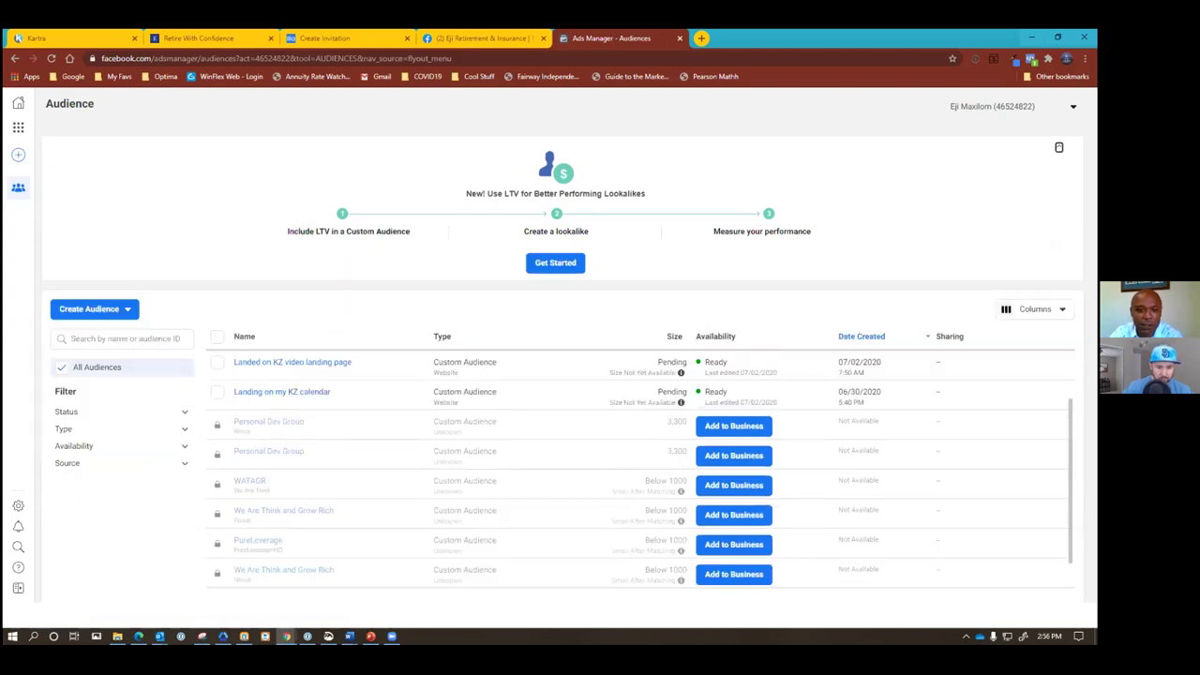
pyautogui.scroll(1, 332, 485)
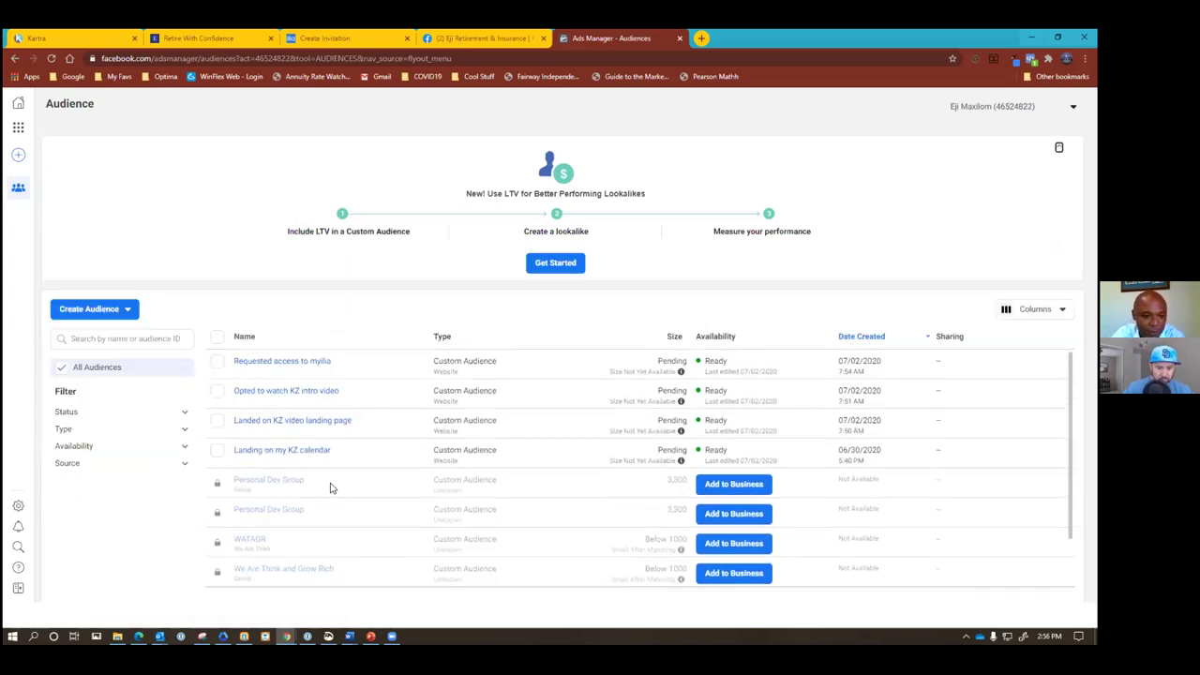
pyautogui.moveTo(281, 453)
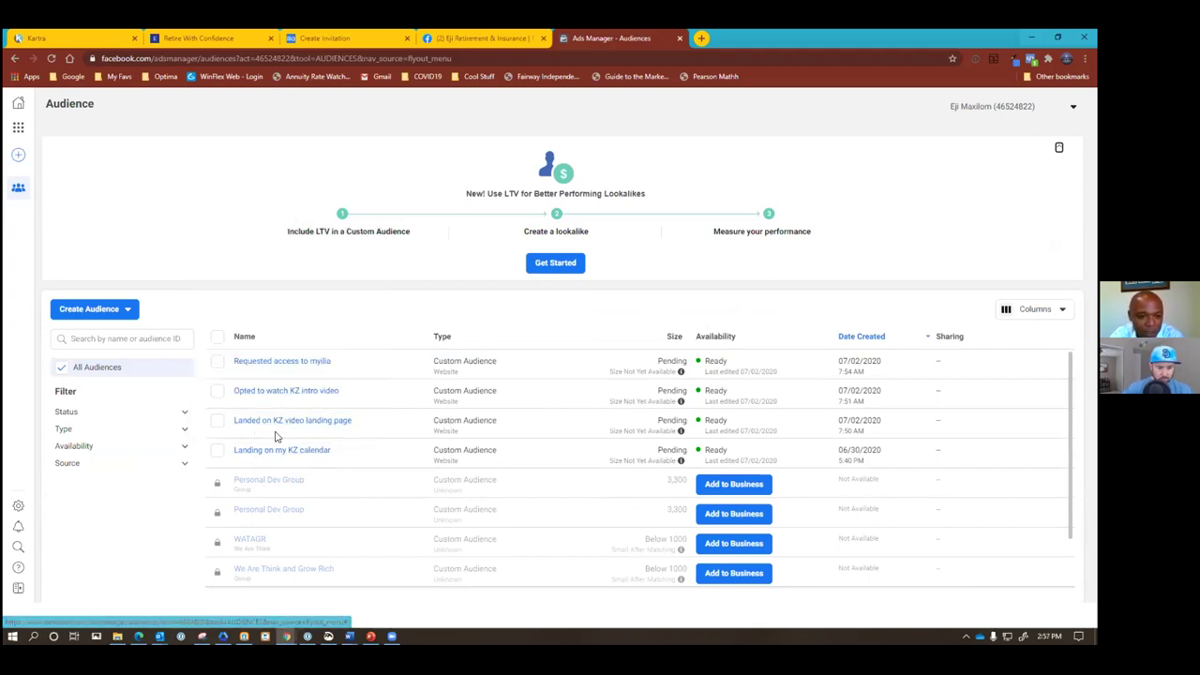
pyautogui.moveTo(259, 429)
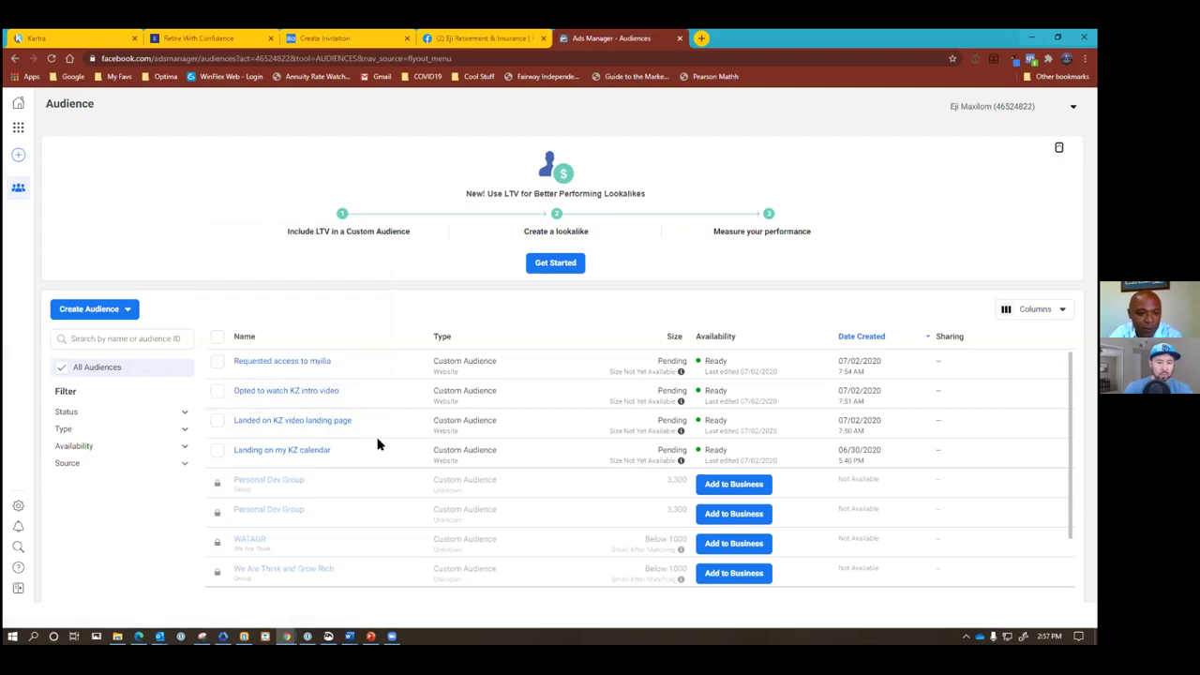
# Step: Open the "Landed on KZ video landing page" audience for editing, examine its include and exclude rules, and close it without changes
pyautogui.click(216, 423)
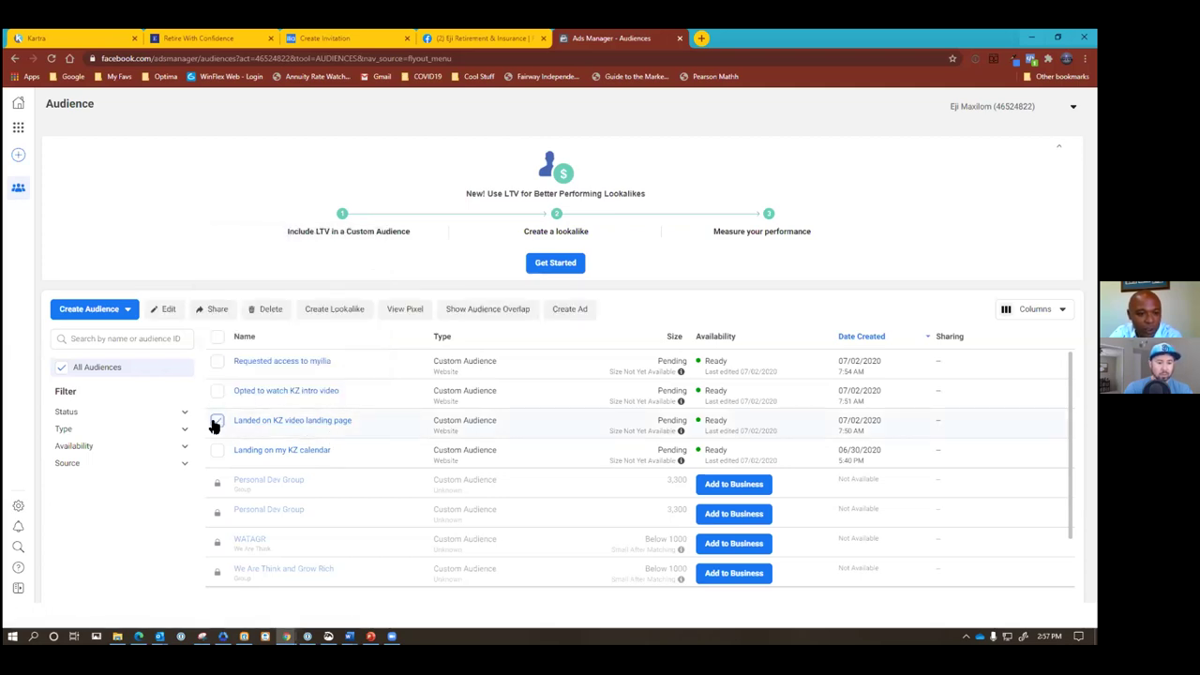
pyautogui.click(212, 423)
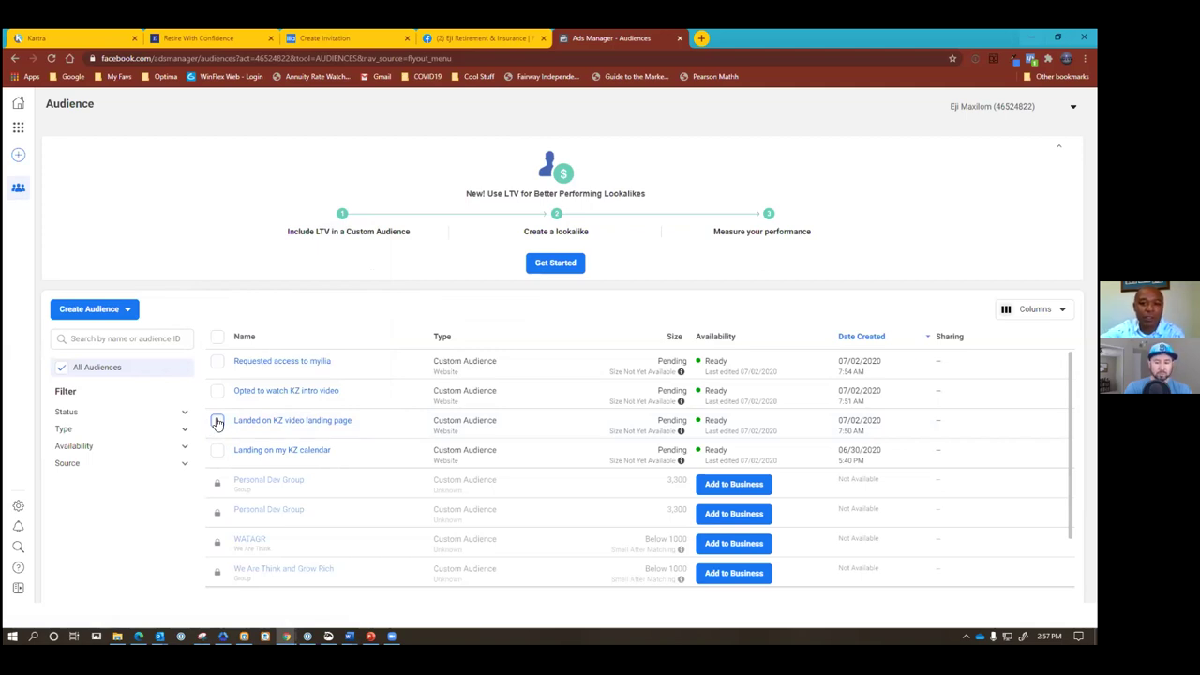
pyautogui.click(216, 422)
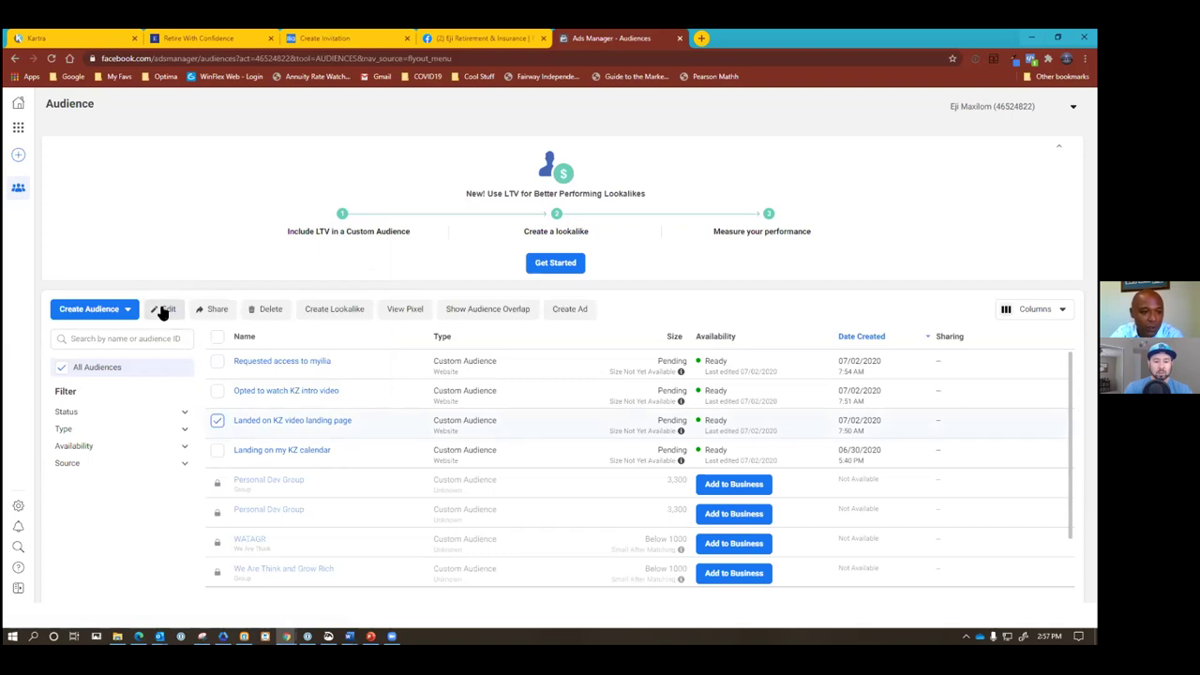
pyautogui.click(167, 309)
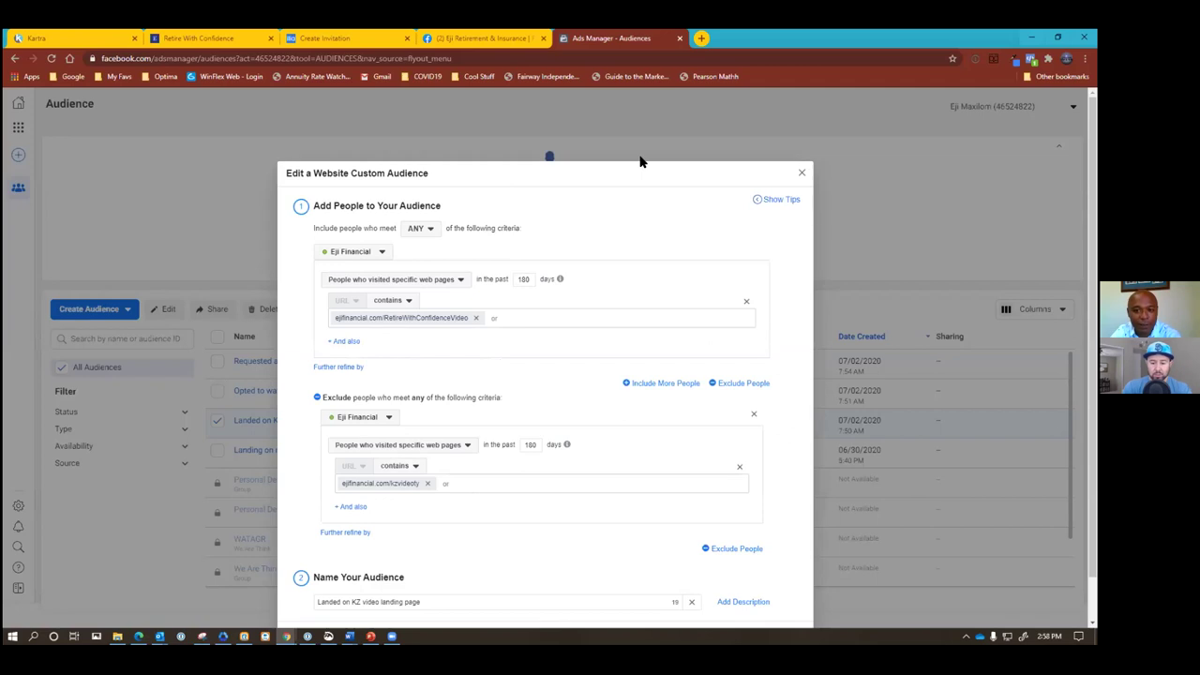
pyautogui.click(802, 172)
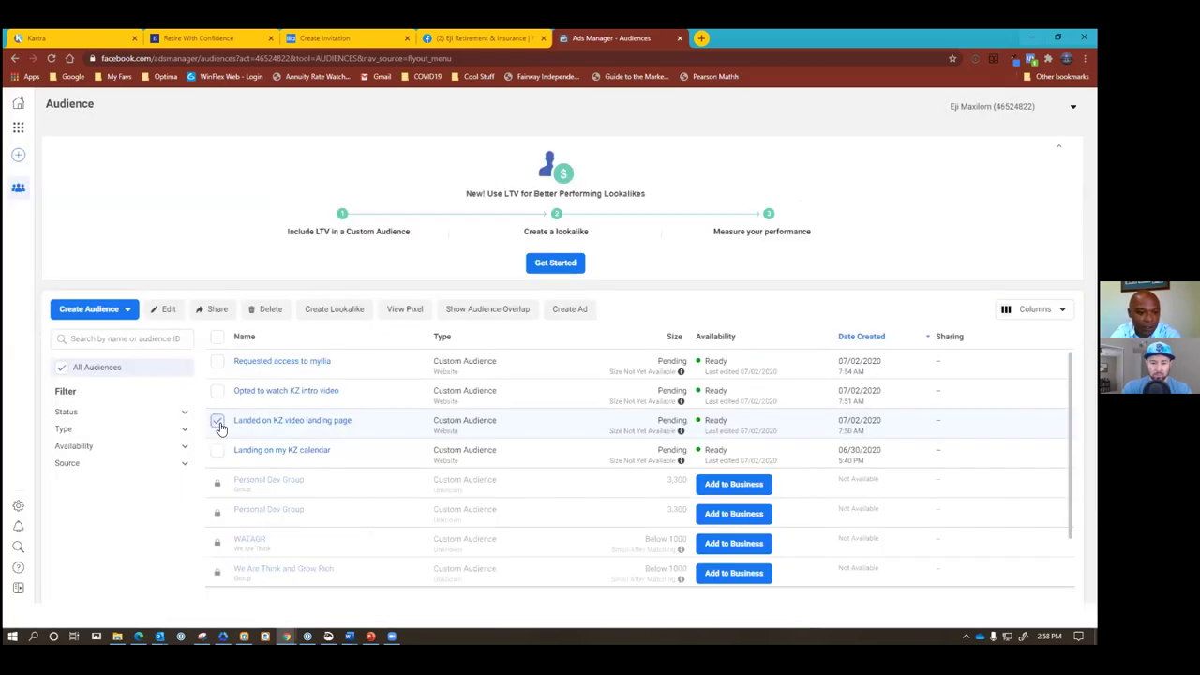
# Step: Open the "Opted to watch KZ intro video" audience for editing and examine its include and exclude rules
pyautogui.moveTo(259, 397)
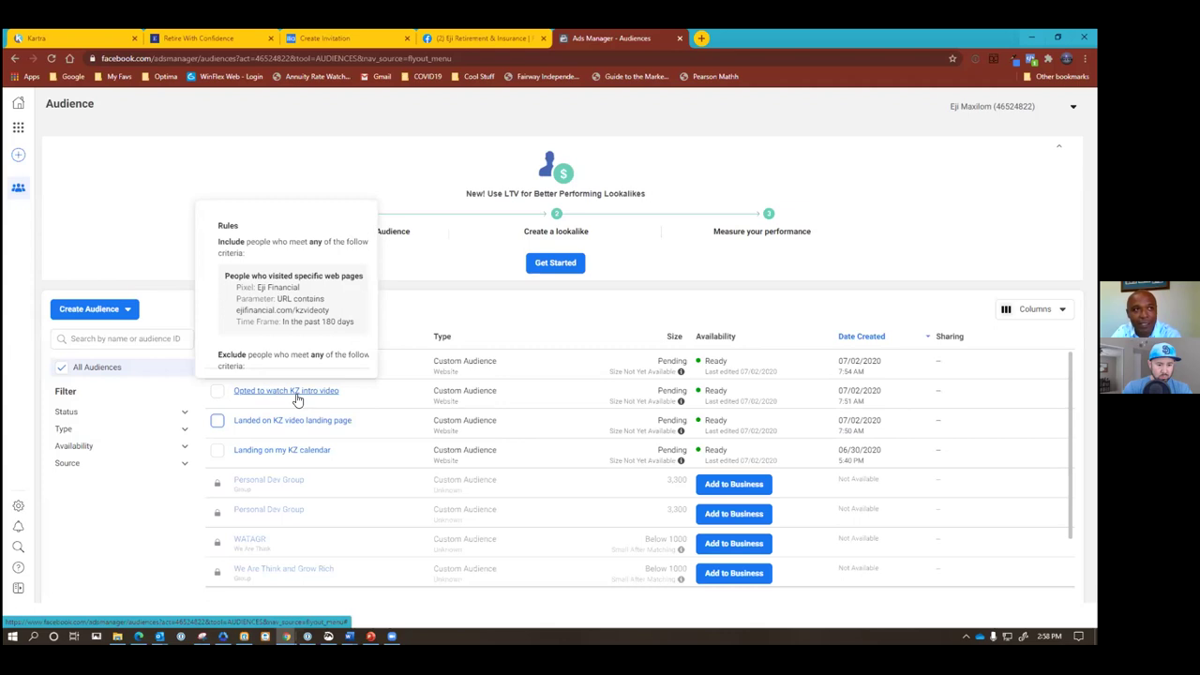
pyautogui.click(217, 392)
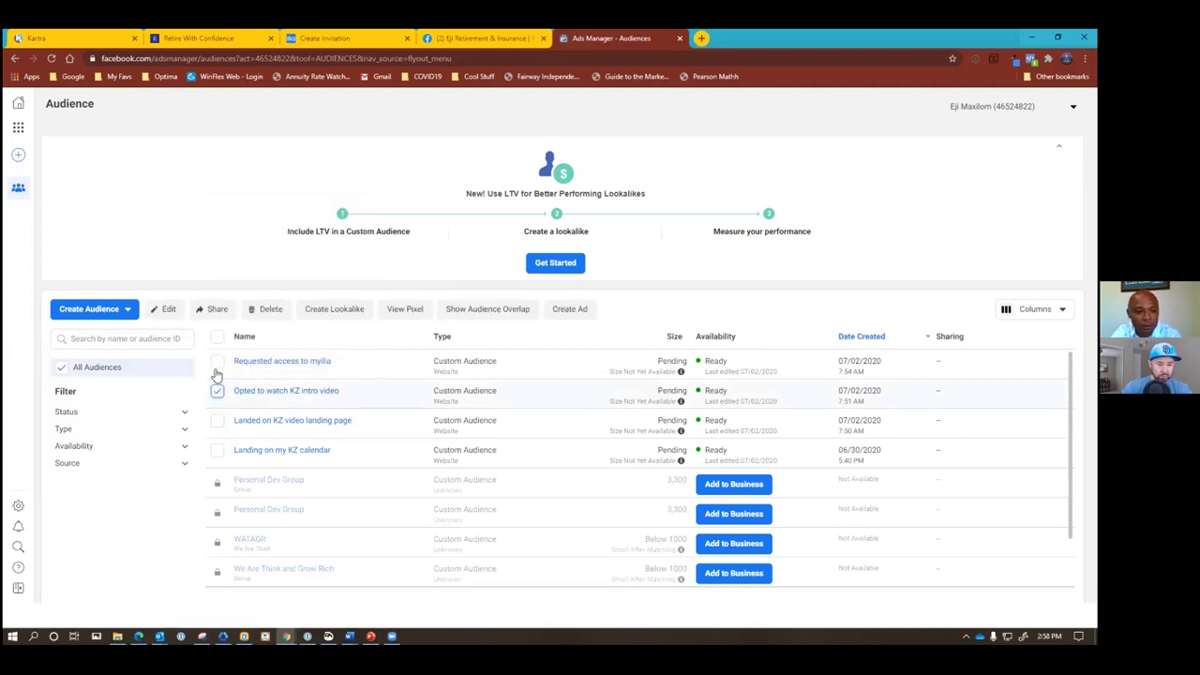
pyautogui.click(165, 308)
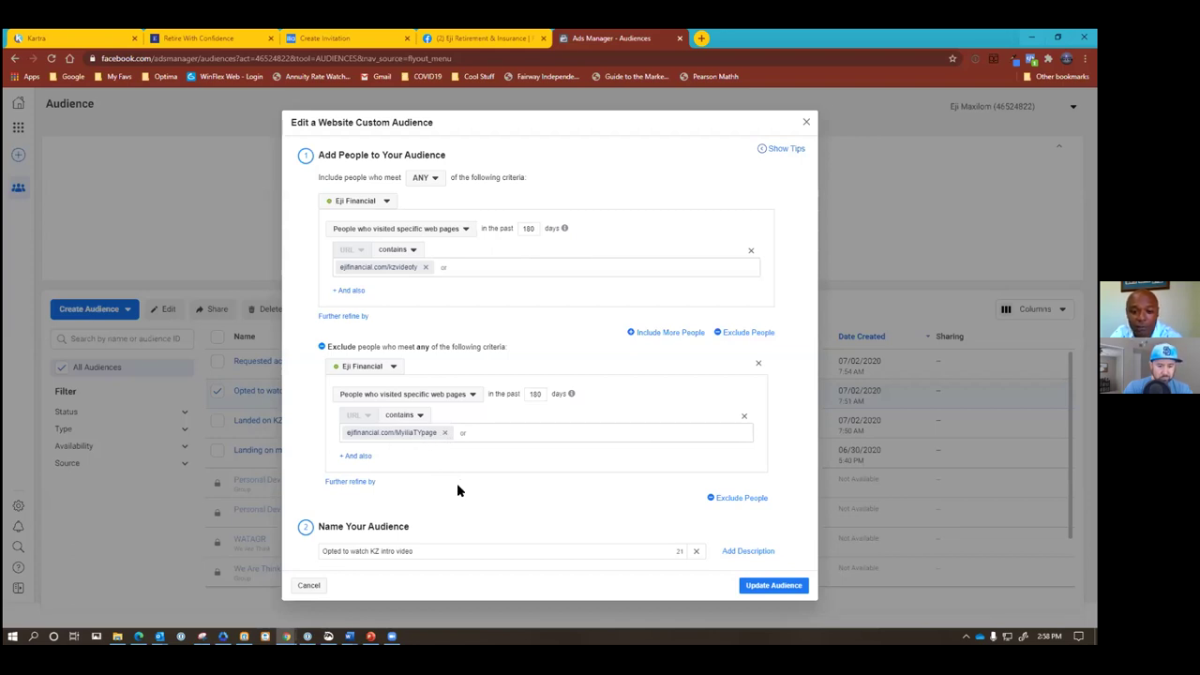
# Step: Close the open audience unchanged, open the "Requested access to myilia" audience for editing, examine its rule, and close it without changes
pyautogui.click(810, 126)
pyautogui.moveTo(262, 369)
pyautogui.click(217, 390)
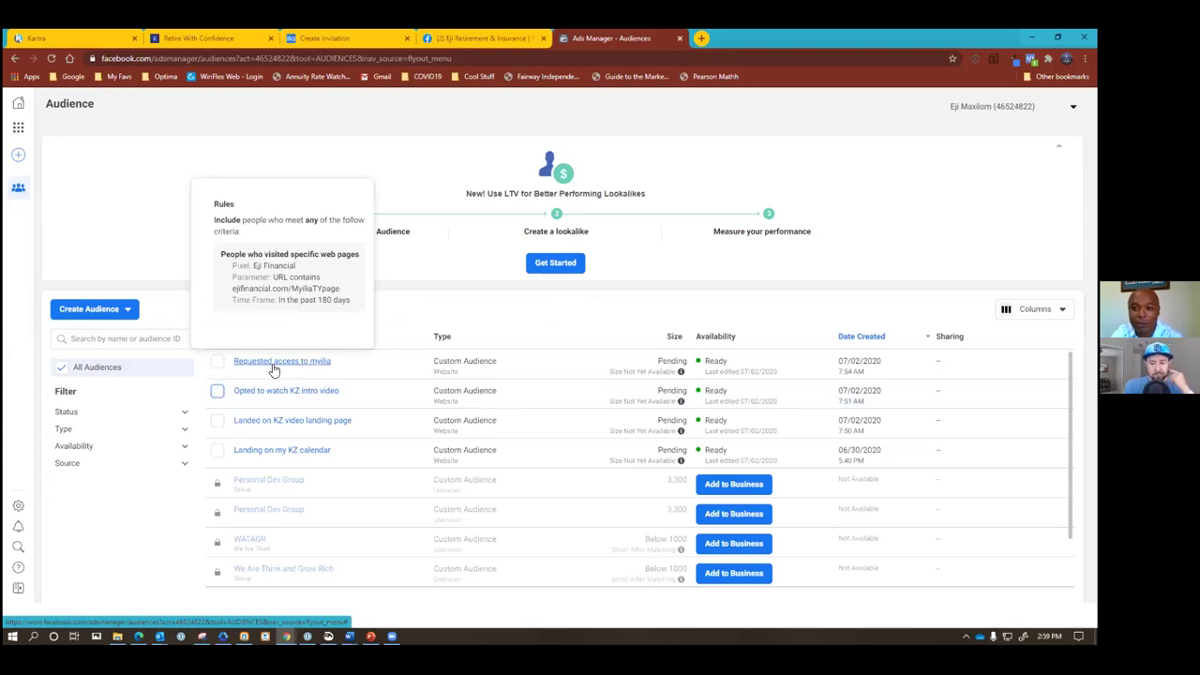
pyautogui.click(217, 361)
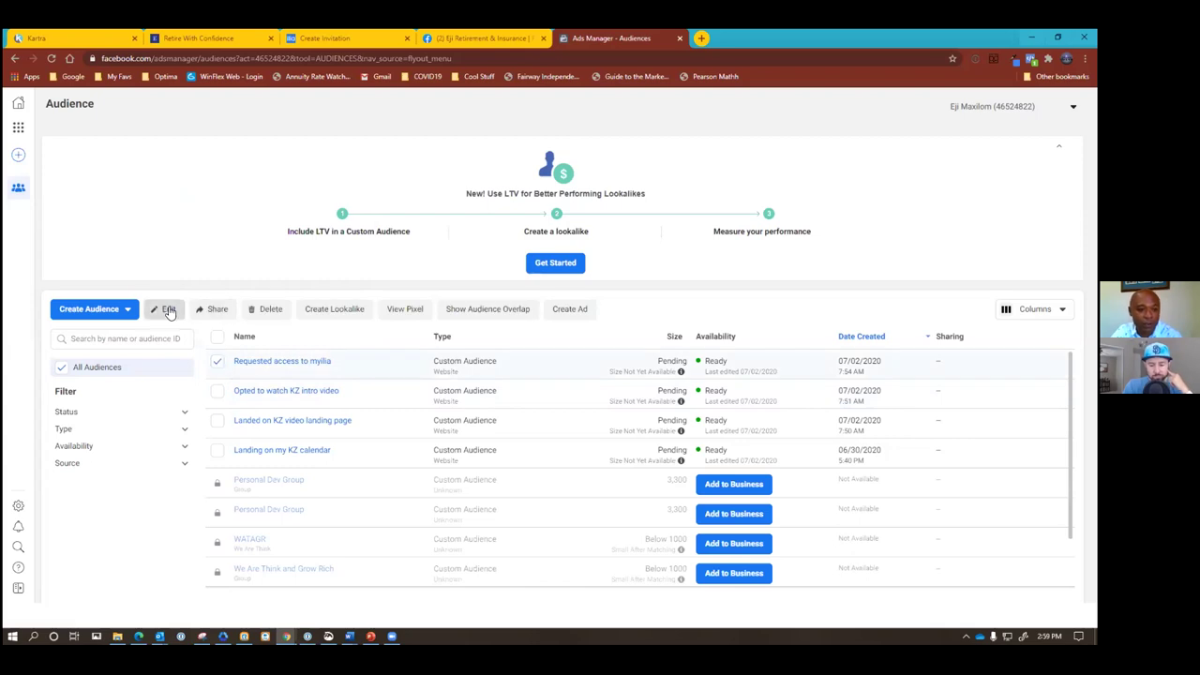
pyautogui.click(163, 309)
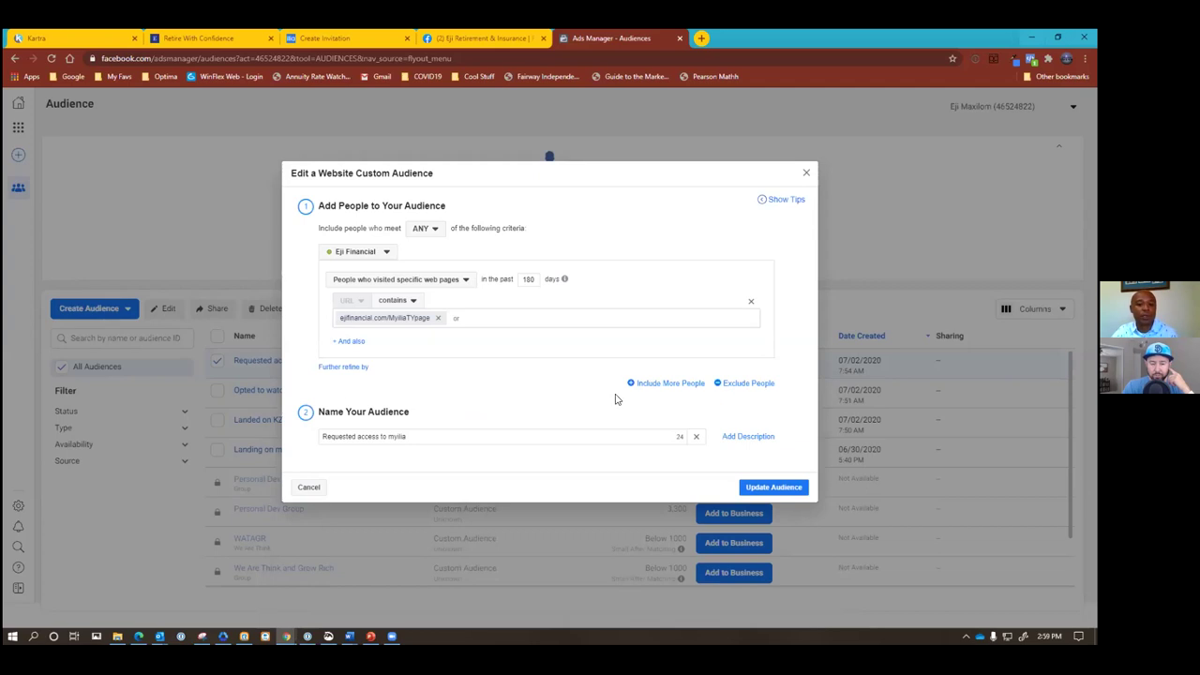
pyautogui.click(804, 174)
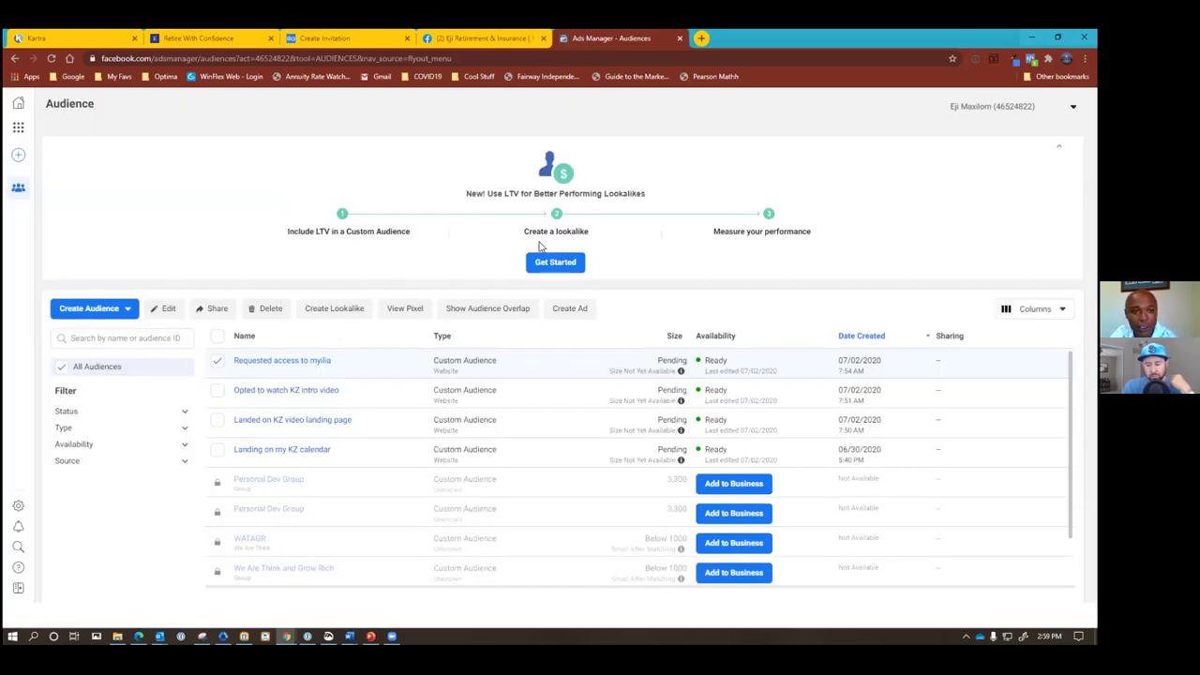
# Step: Switch to the Facebook page manager and open the home page of Eji Retirement & Insurance from the list of managed pages
pyautogui.click(480, 44)
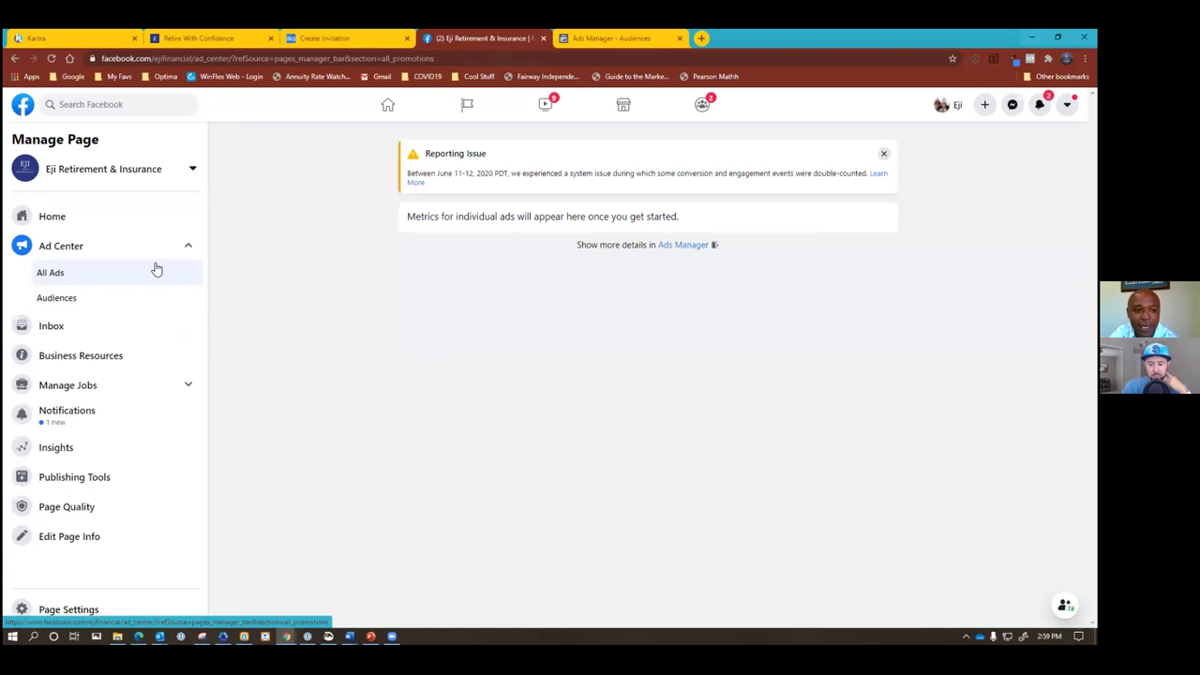
pyautogui.click(124, 178)
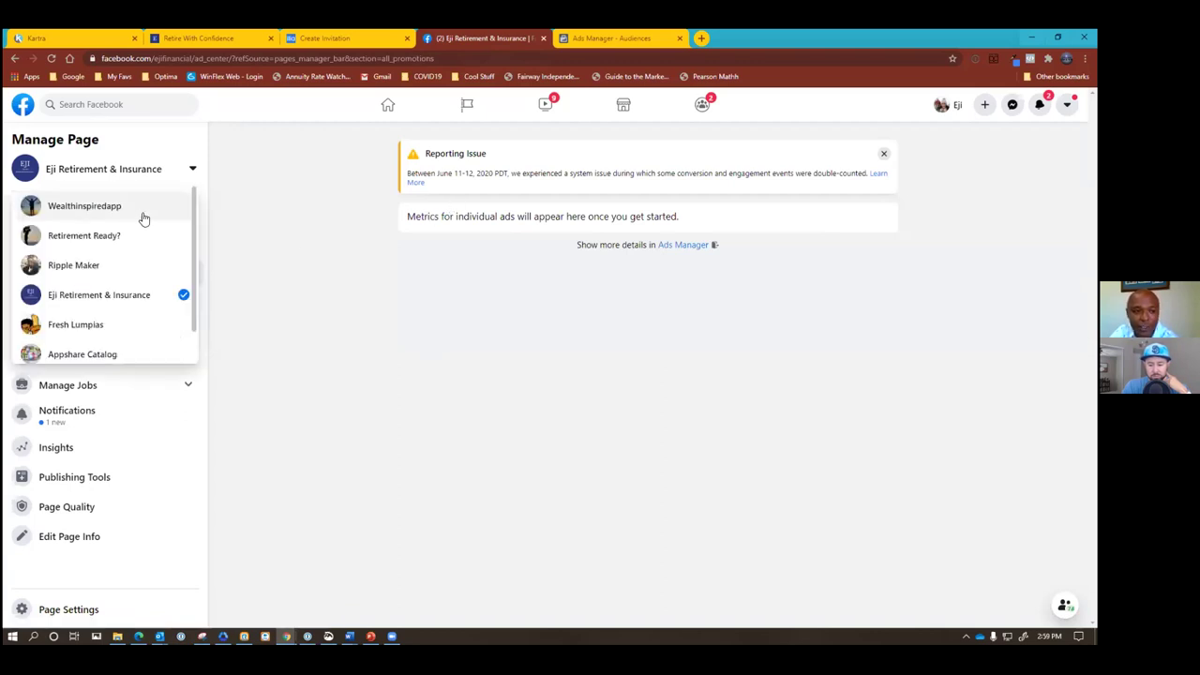
pyautogui.click(128, 296)
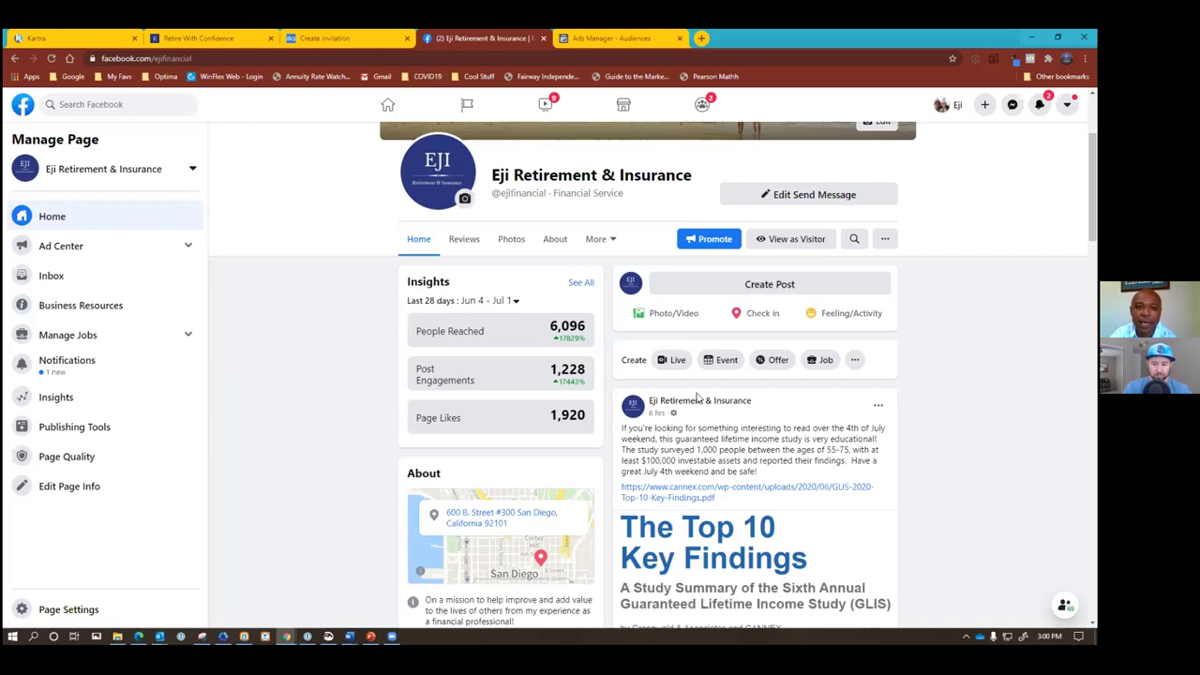
# Step: Return to Ads Manager, go to its home page, and look over the Business Manager overview page
pyautogui.click(617, 38)
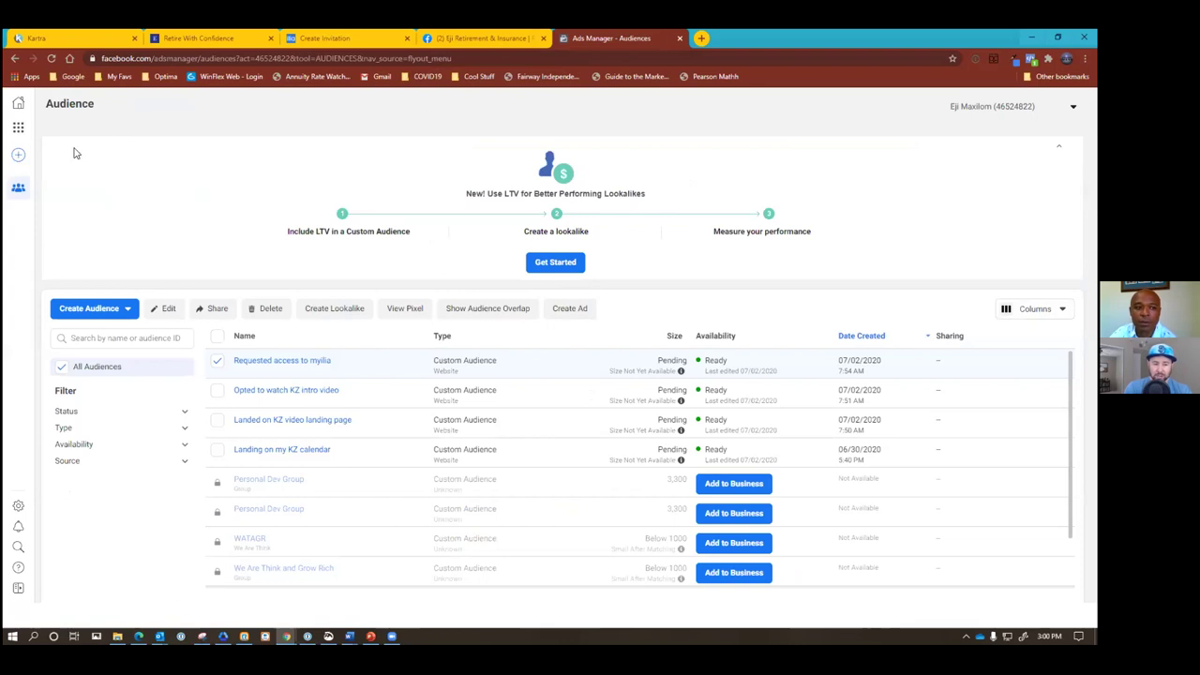
pyautogui.click(18, 105)
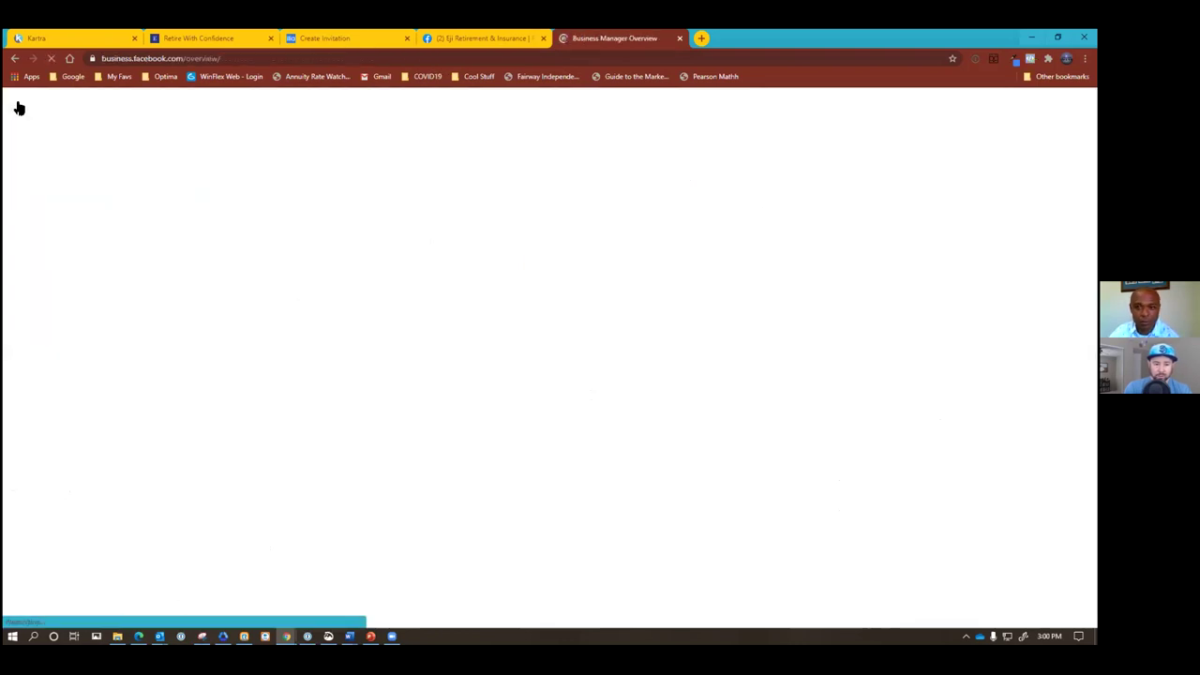
pyautogui.scroll(-3, 449, 503)
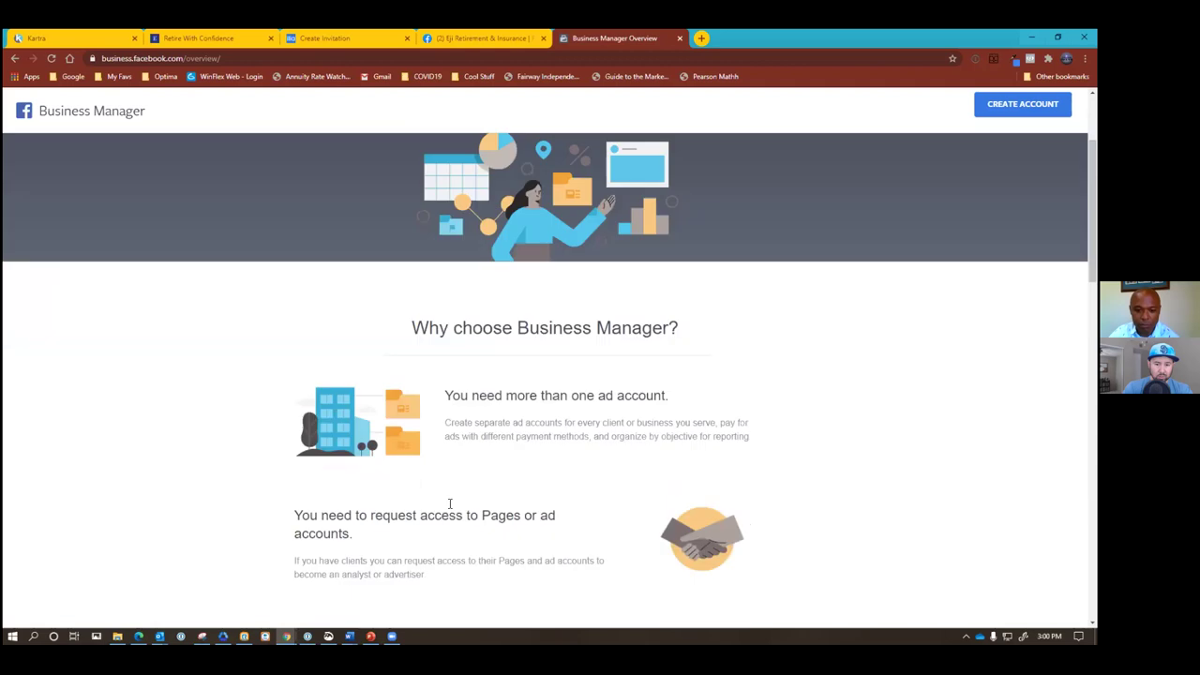
pyautogui.scroll(3, 849, 196)
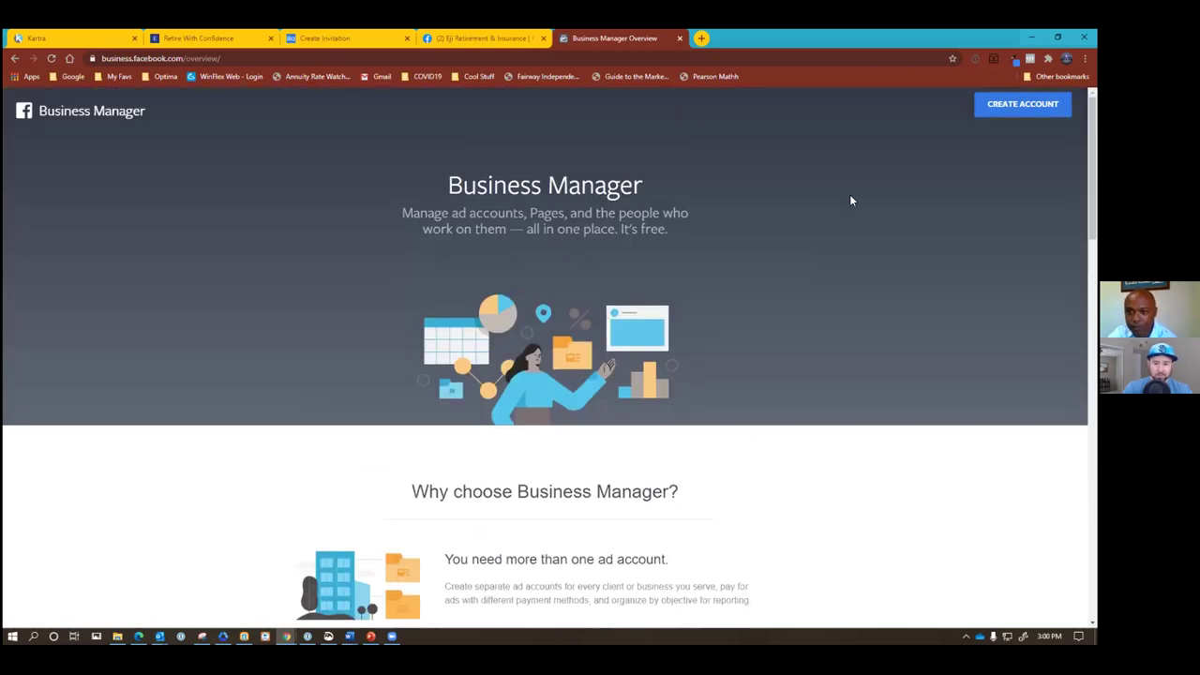